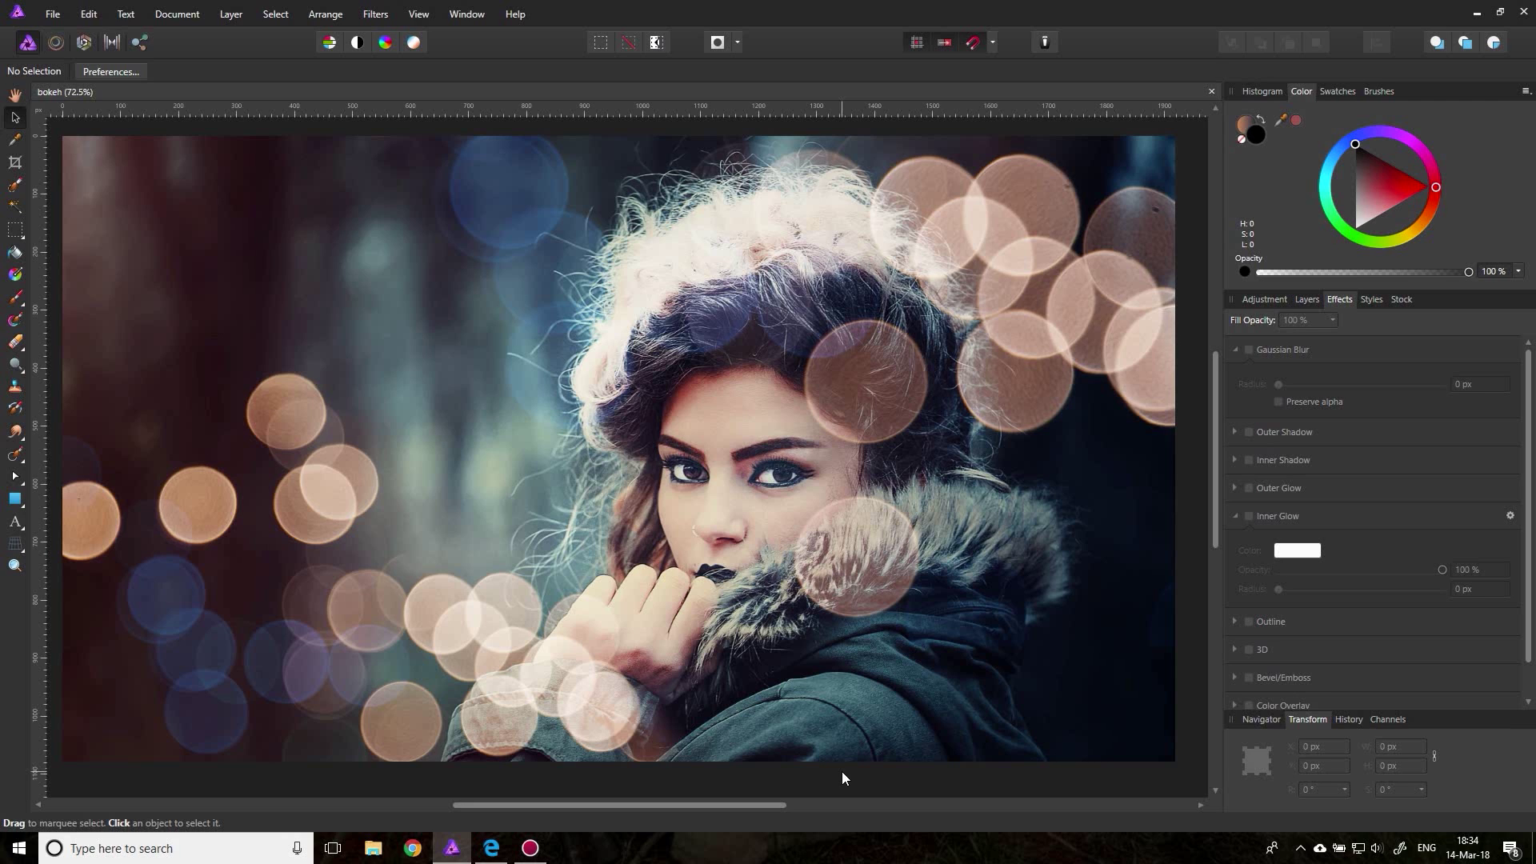
Show the layer list and hide the rectangle and both blur-1261019_1920 layers
click(1305, 299)
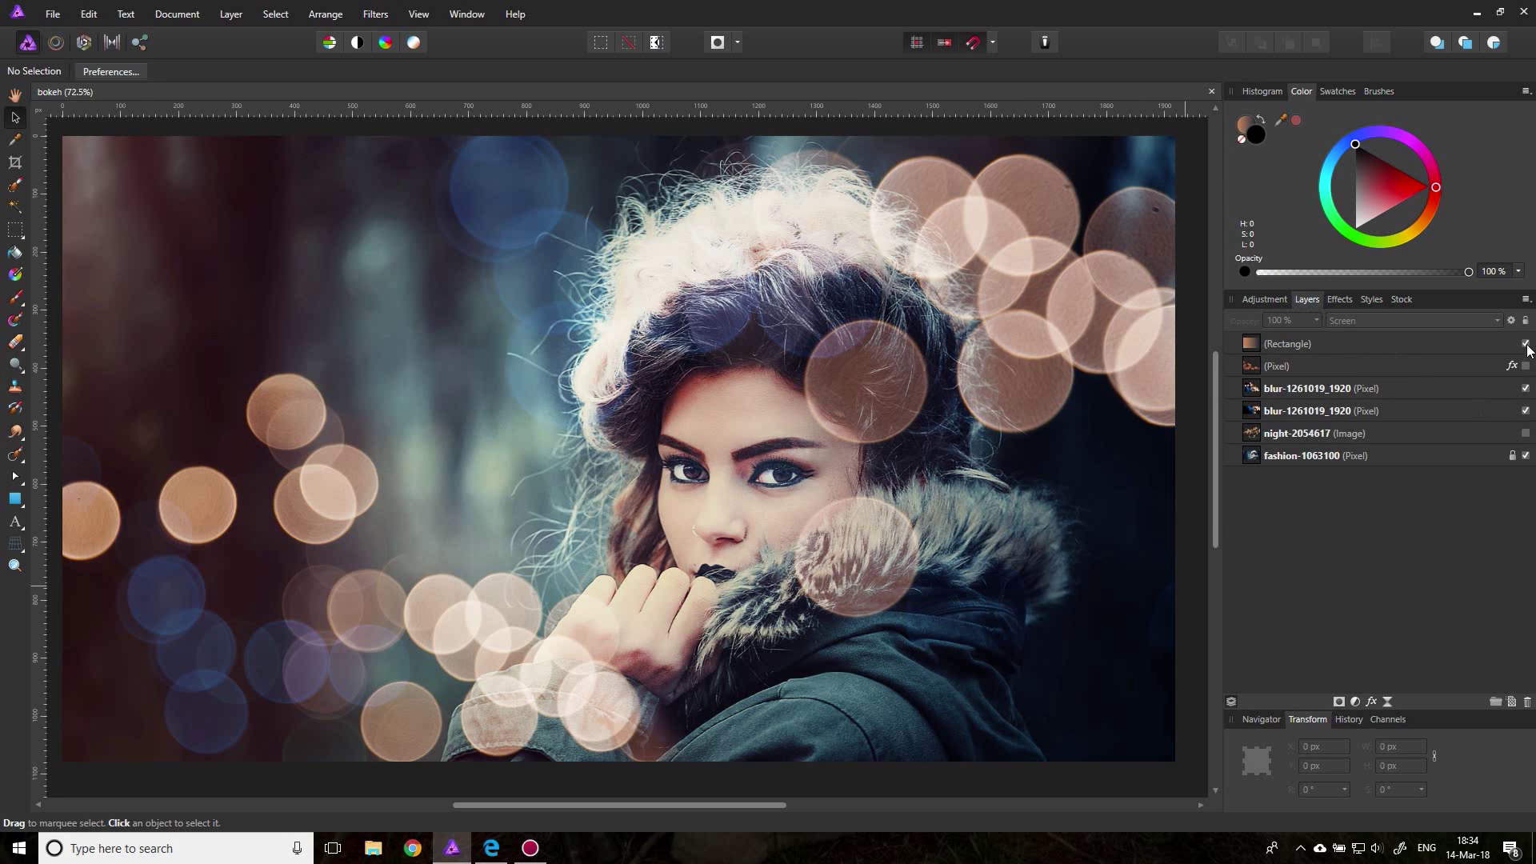
click(1525, 343)
click(1525, 388)
click(1525, 411)
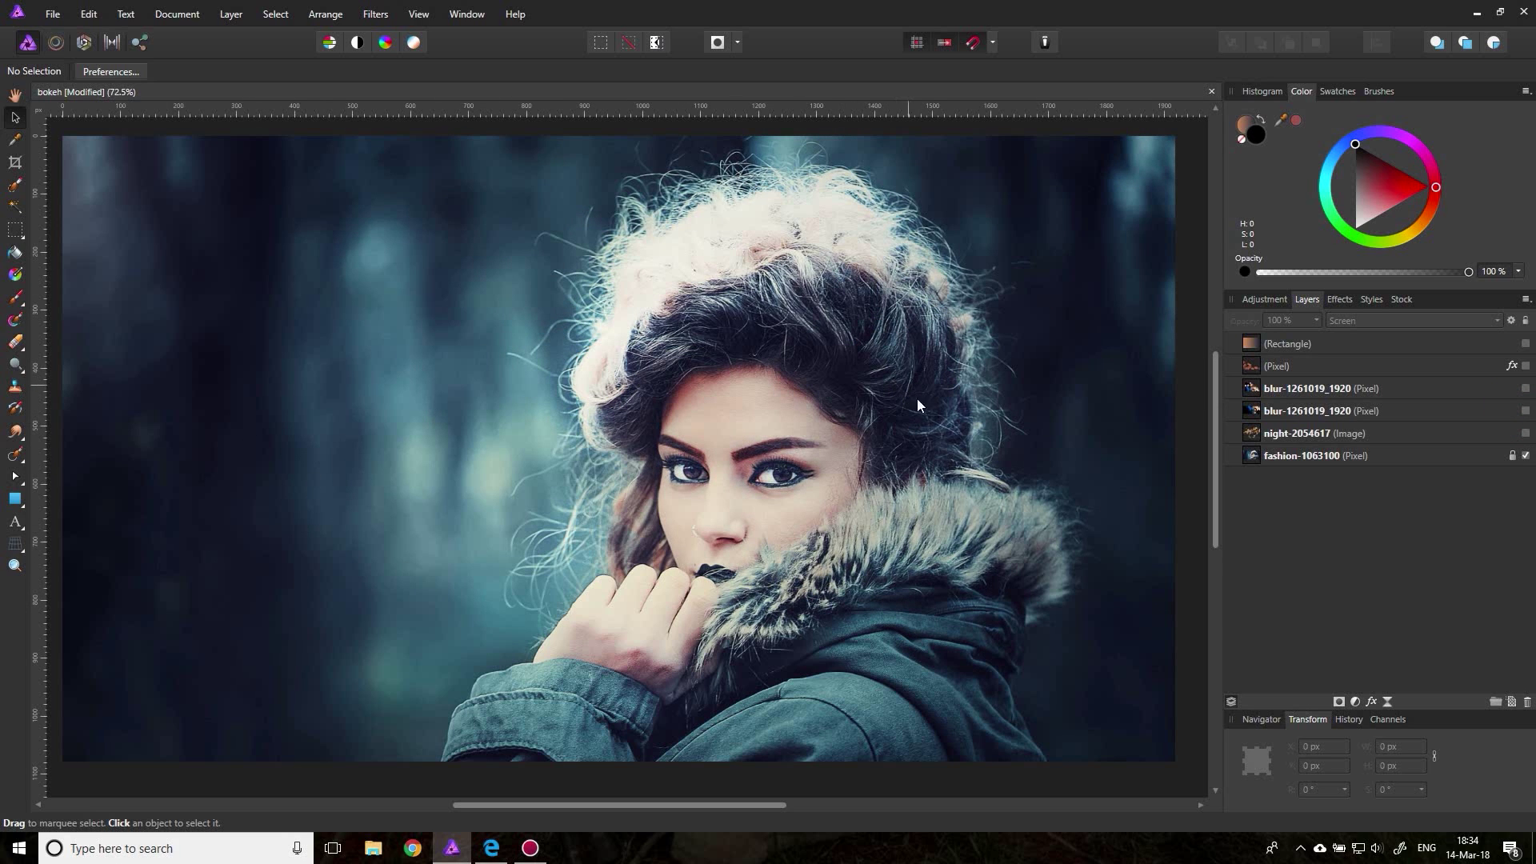
Delete the five layers above the fashion-1063100 photo, from the rectangle through night-2054617
click(1322, 433)
click(1282, 344)
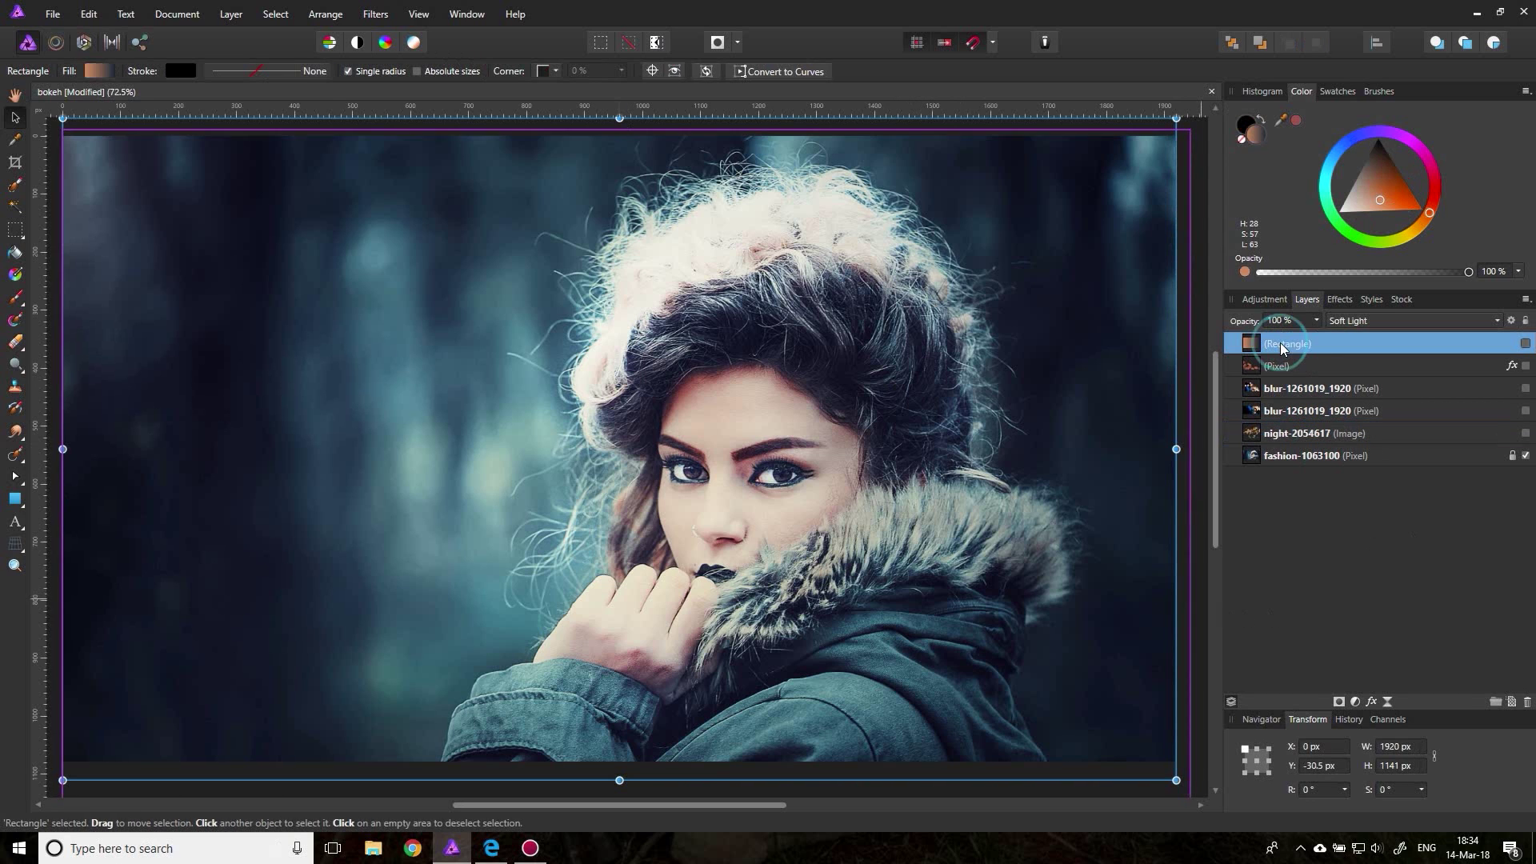
shift+click(1310, 434)
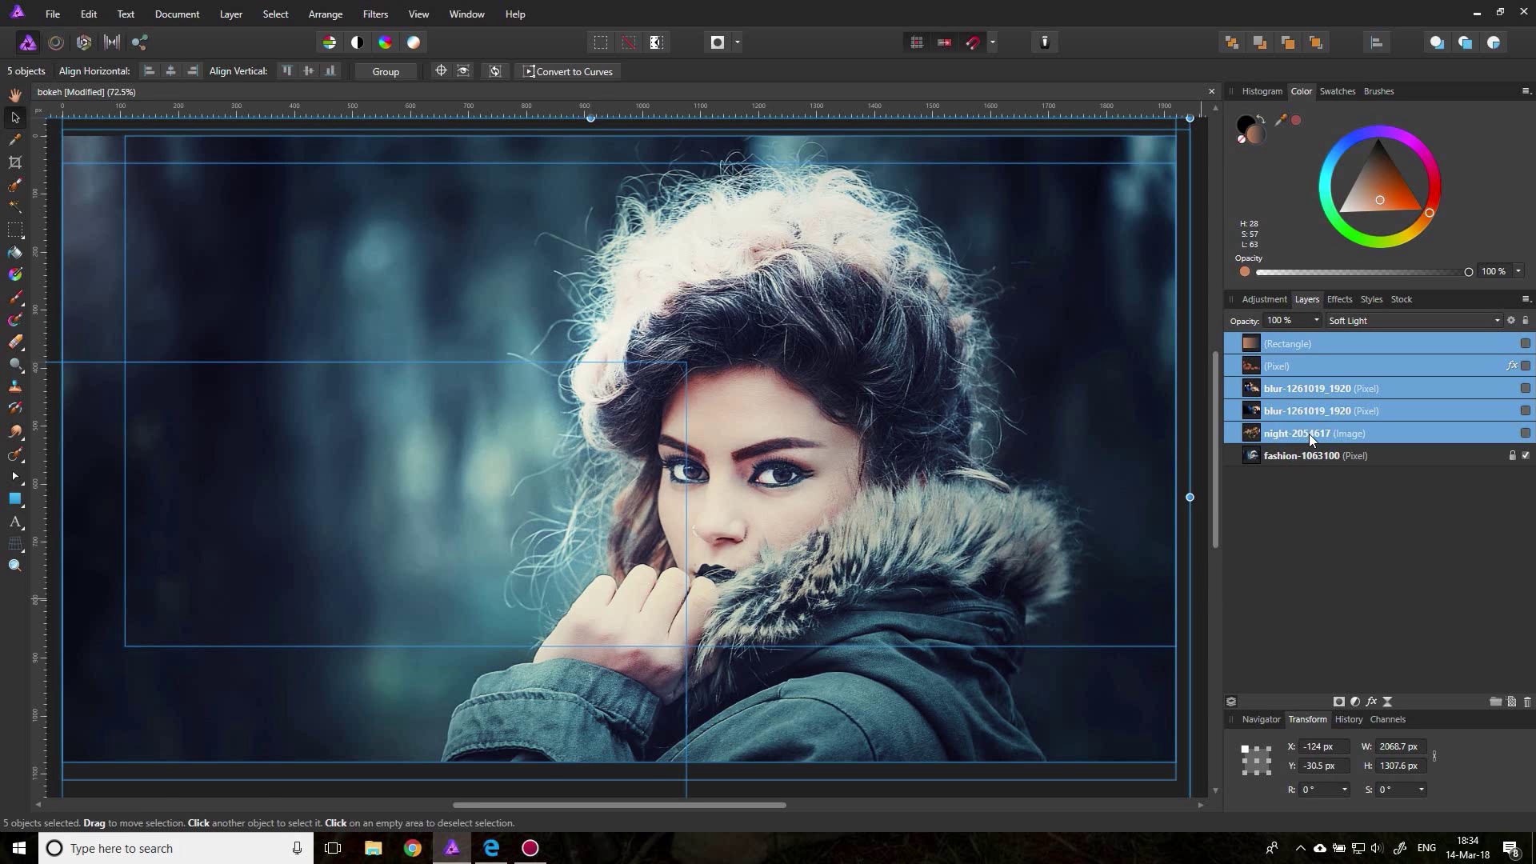
key(Delete)
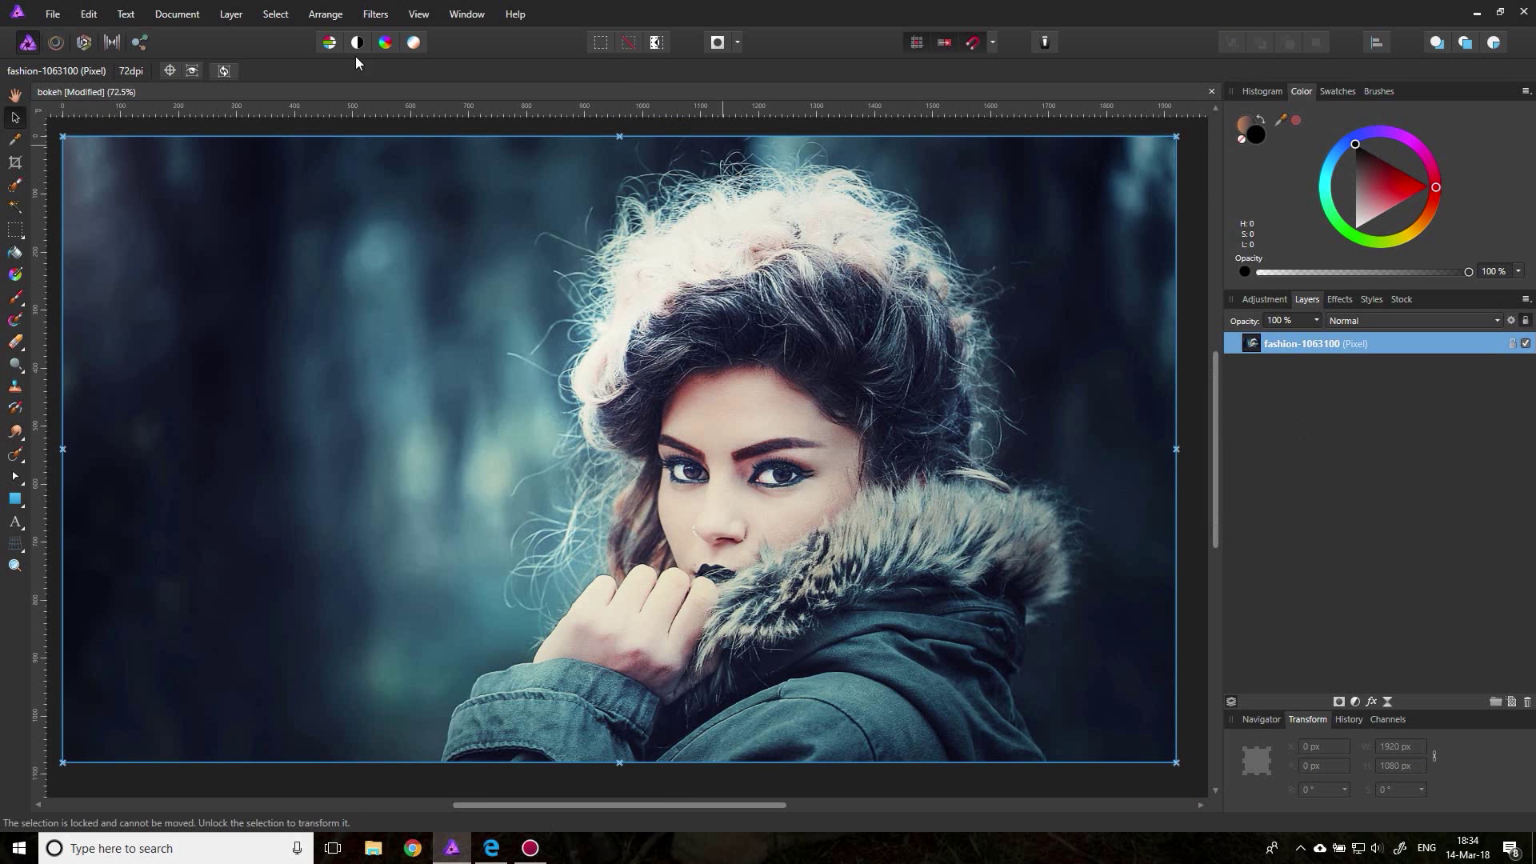
Place blur-1261019_1920.jpg at its default size over the portrait
click(53, 16)
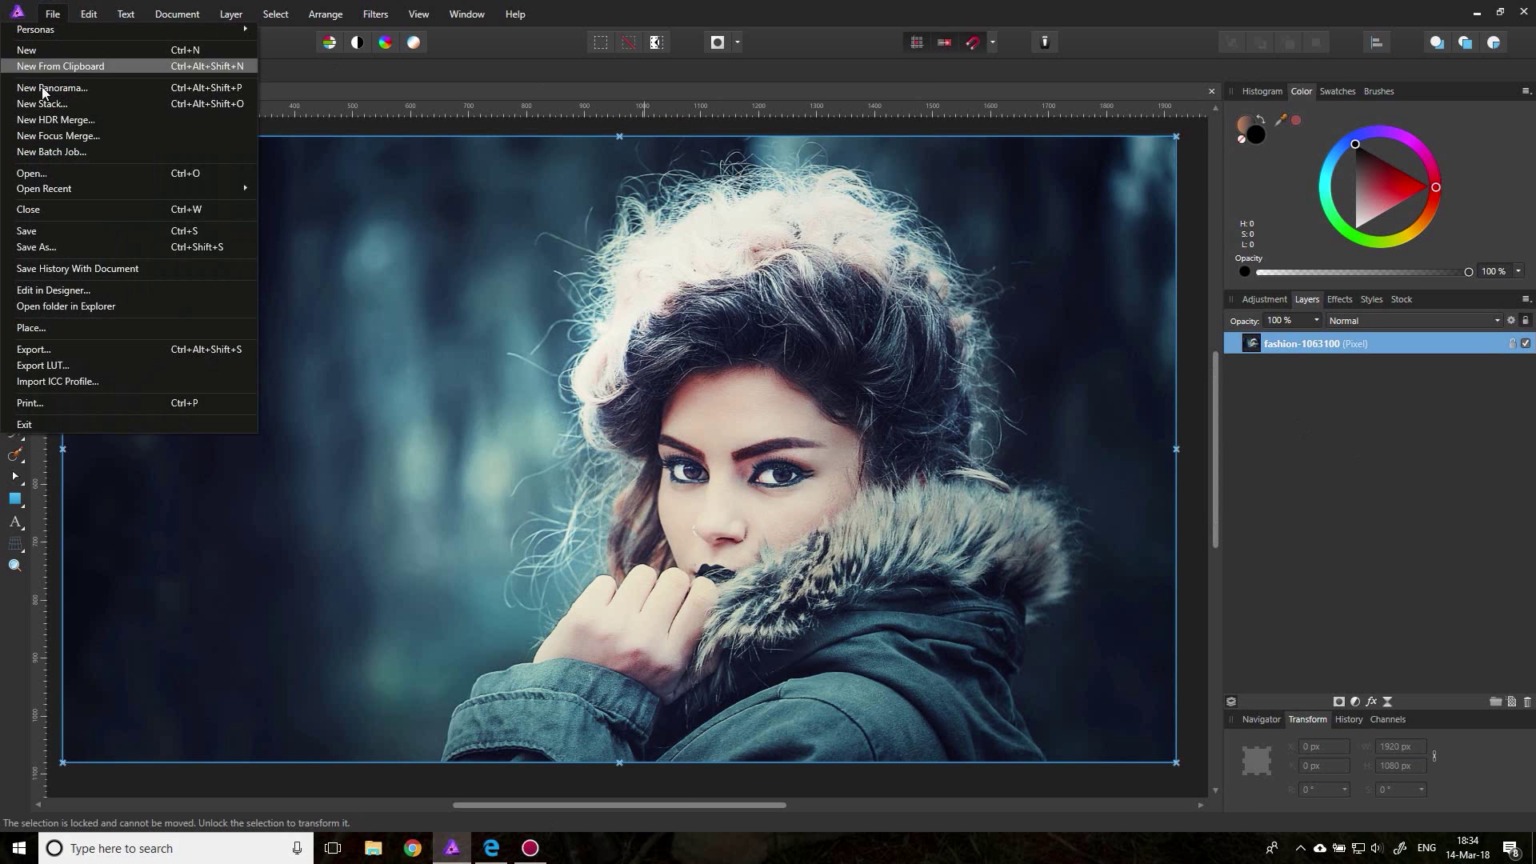
click(52, 323)
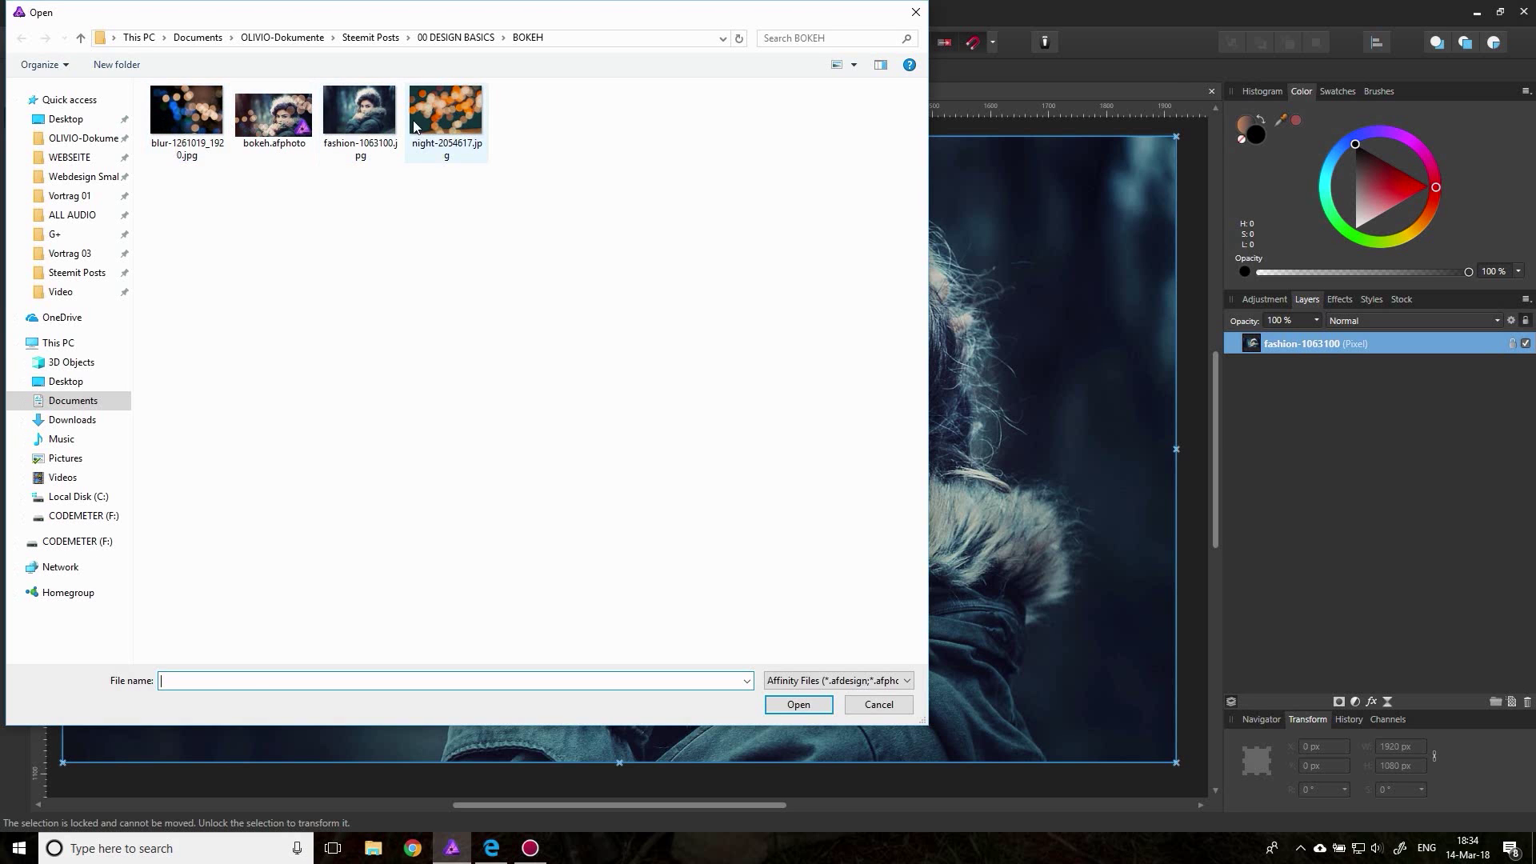
double_click(186, 112)
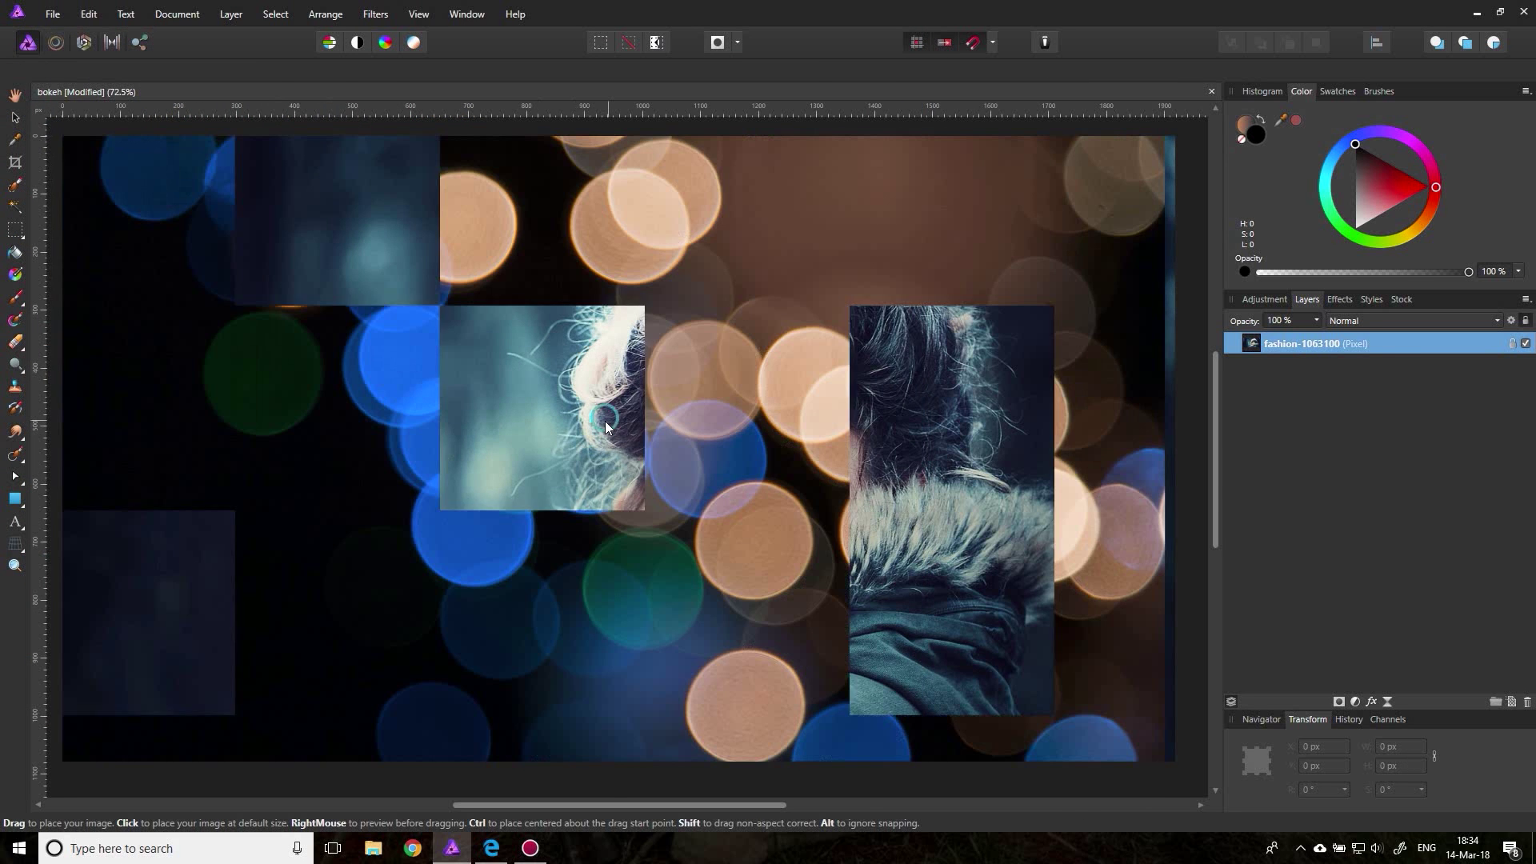
click(605, 421)
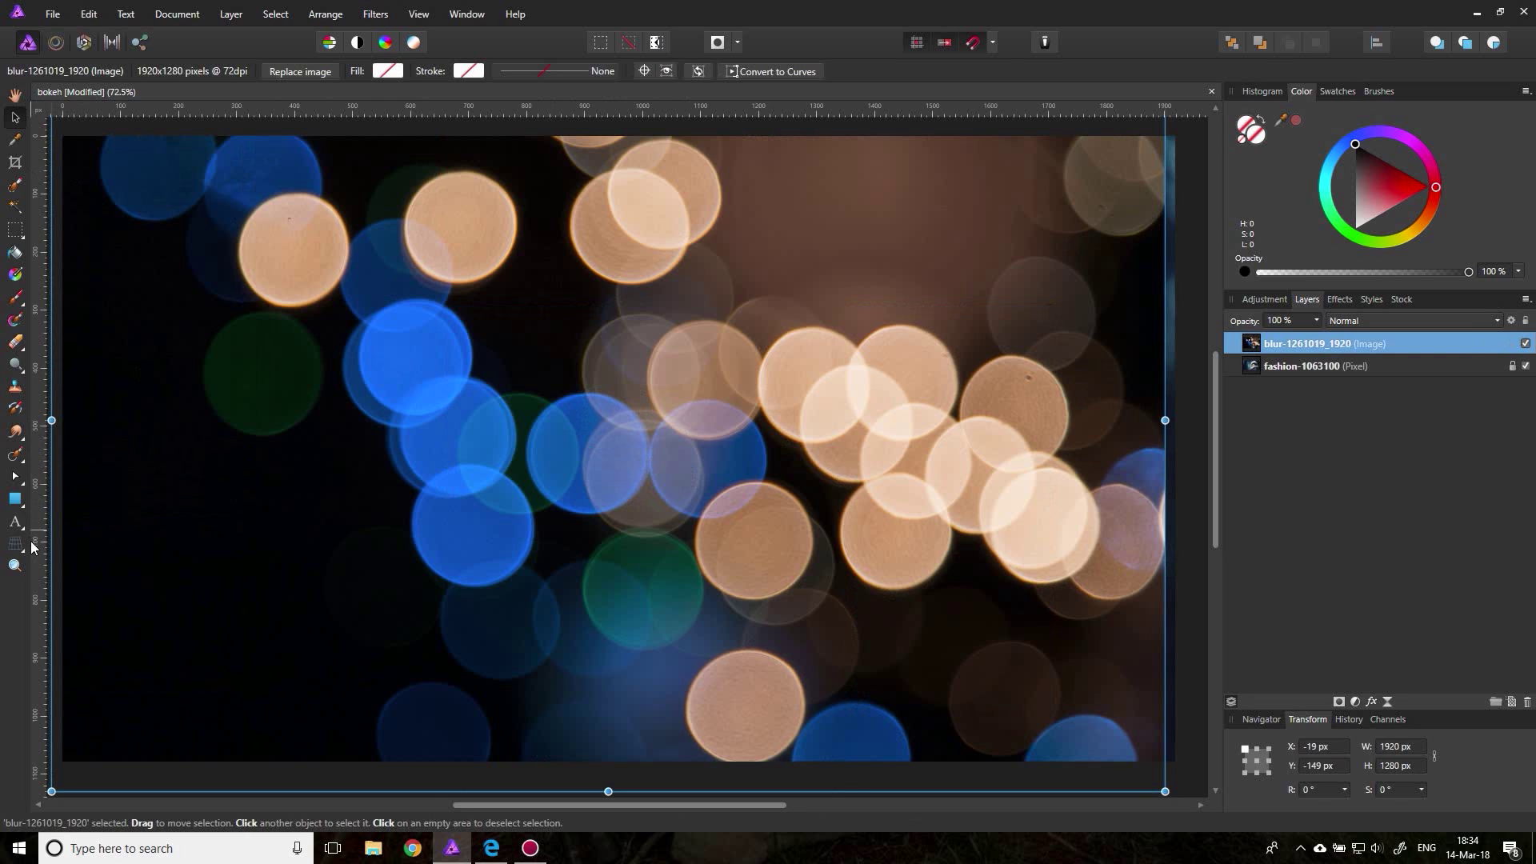
Enlarge the placed bokeh image to about 2033 × 1355 px so it covers the canvas, and set its blend mode to Screen
click(16, 567)
alt+click(451, 494)
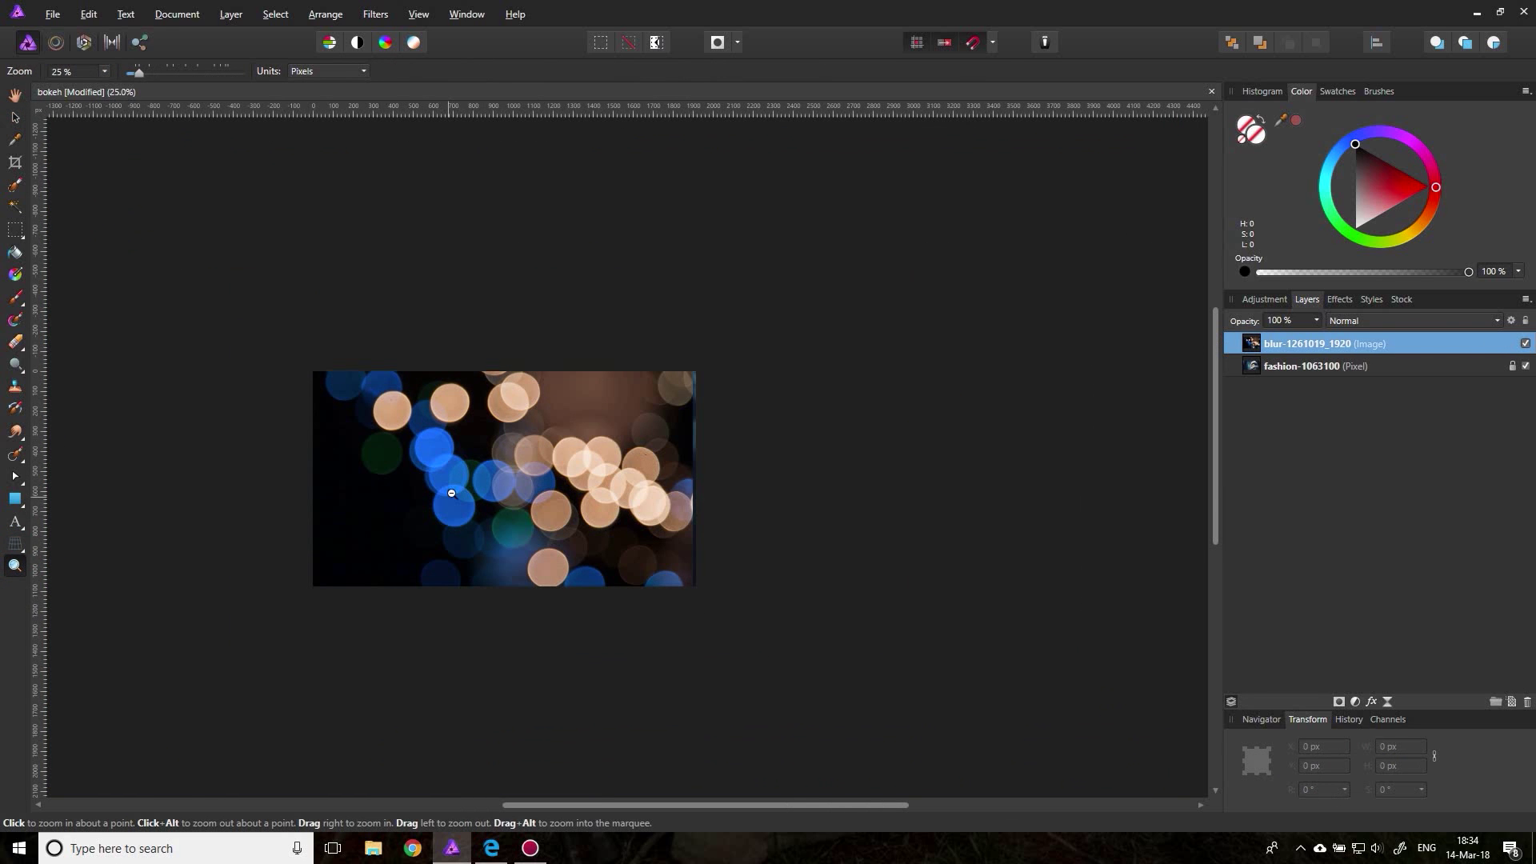
click(16, 120)
drag(694, 342, 714, 321)
key(ctrl+0)
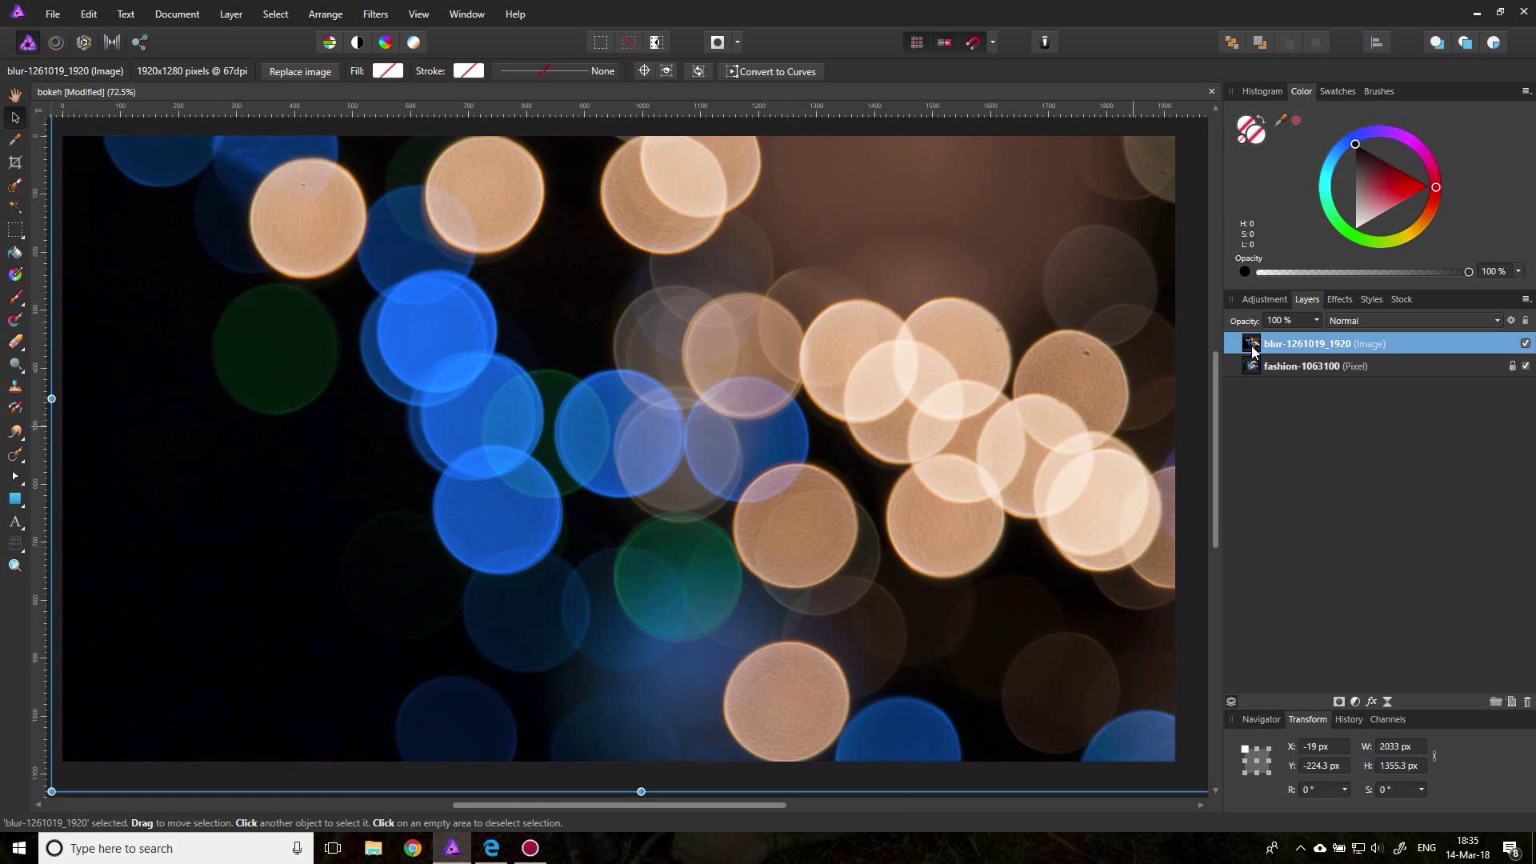
click(1360, 322)
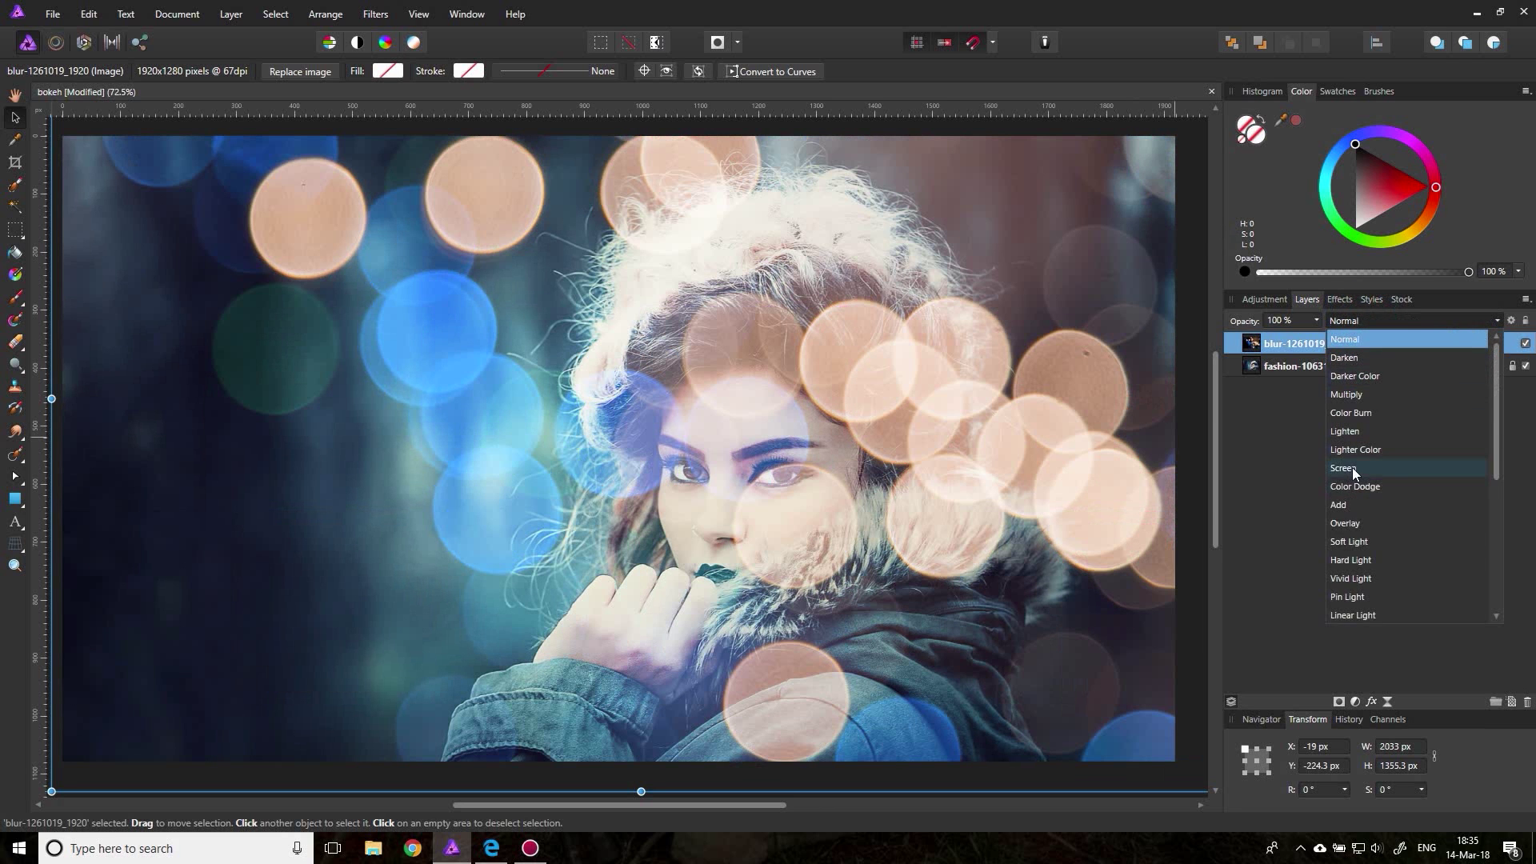
click(1352, 467)
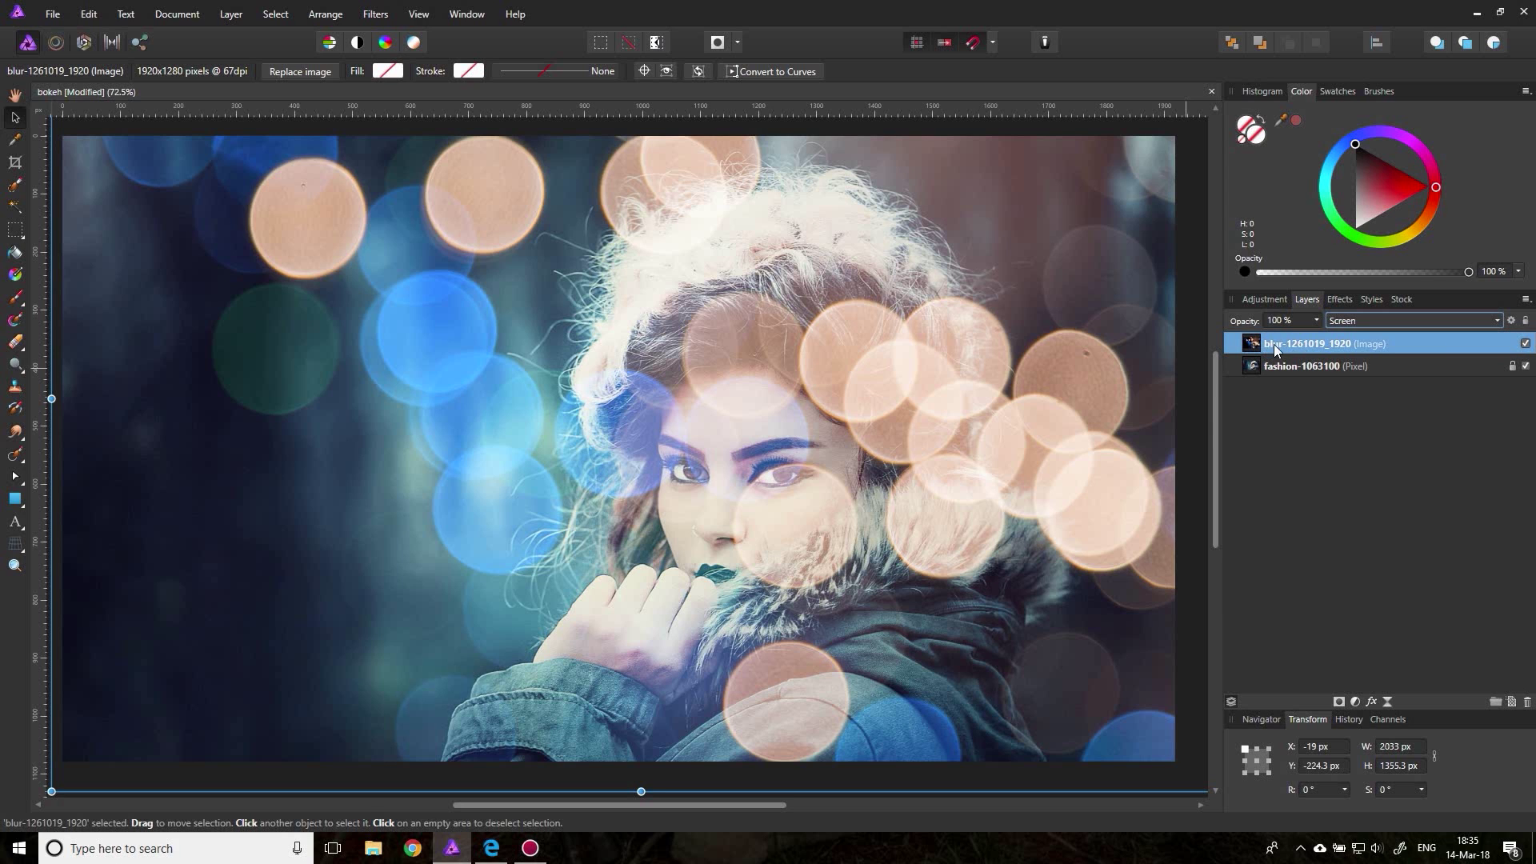
In the bokeh layer's blend options, lower the dark end of the source range to zero and add a point at 50.9 % in, 38.2 % out
click(1511, 320)
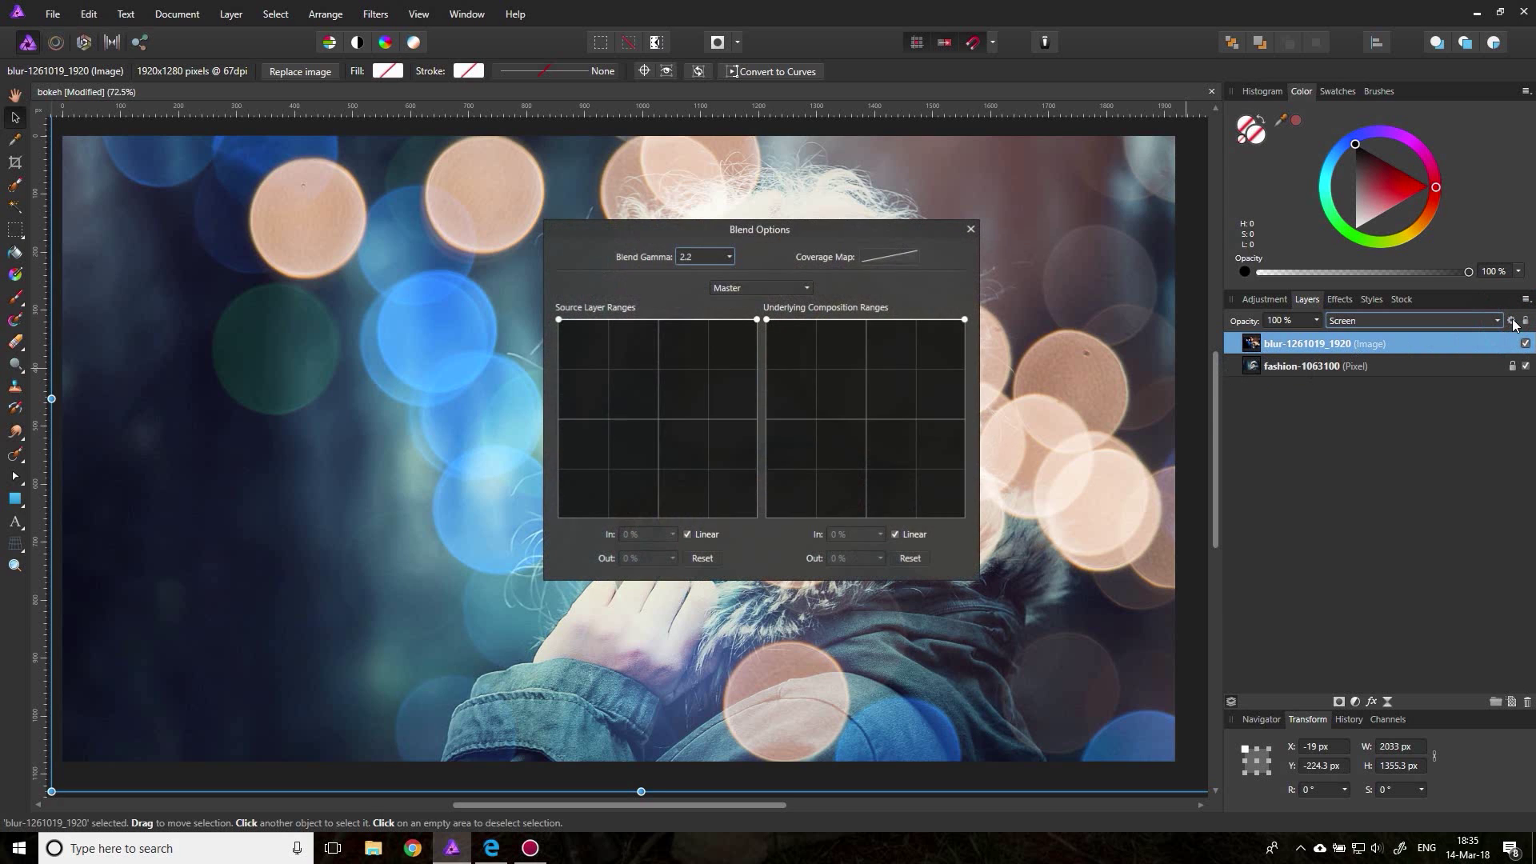
drag(665, 234, 1017, 333)
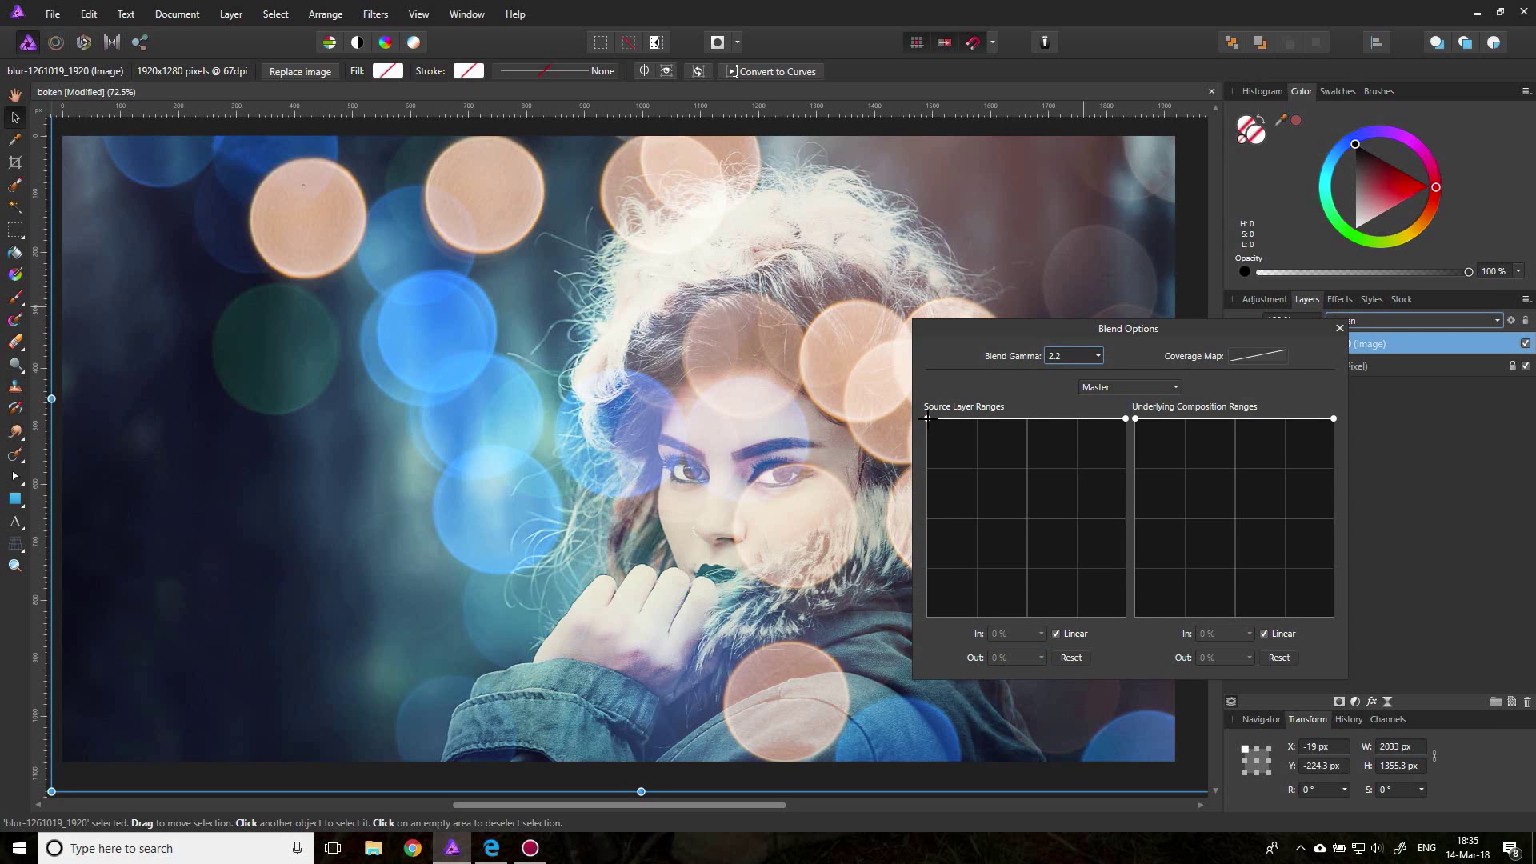
drag(927, 418, 923, 699)
drag(957, 333, 1199, 319)
drag(1170, 602, 1170, 449)
drag(1150, 541, 1147, 650)
mouse_move(1271, 506)
mouse_down()
mouse_move(1271, 546)
mouse_move(1274, 525)
mouse_up()
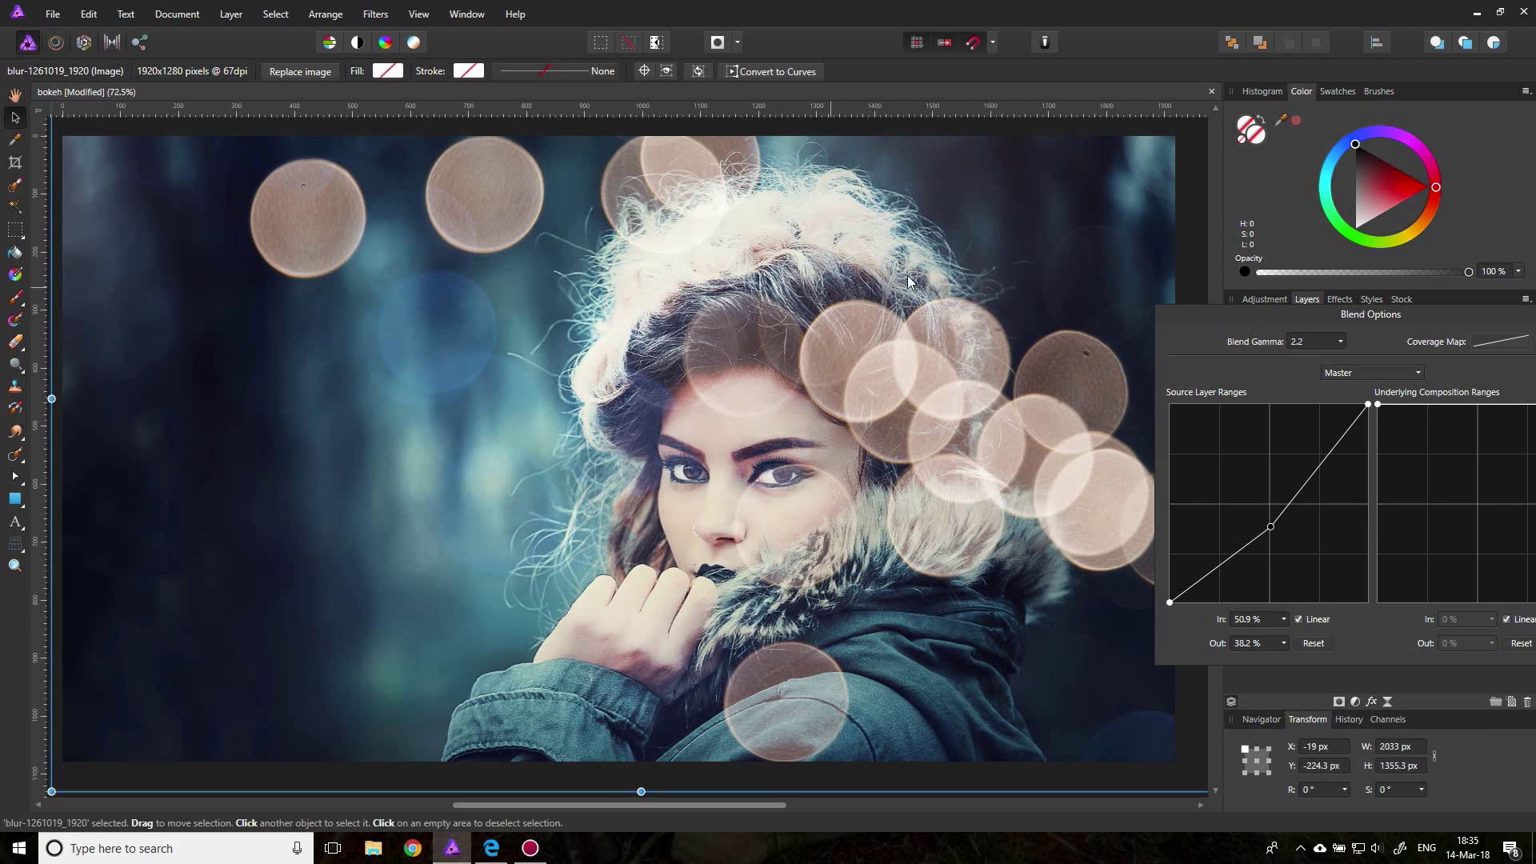
click(1194, 314)
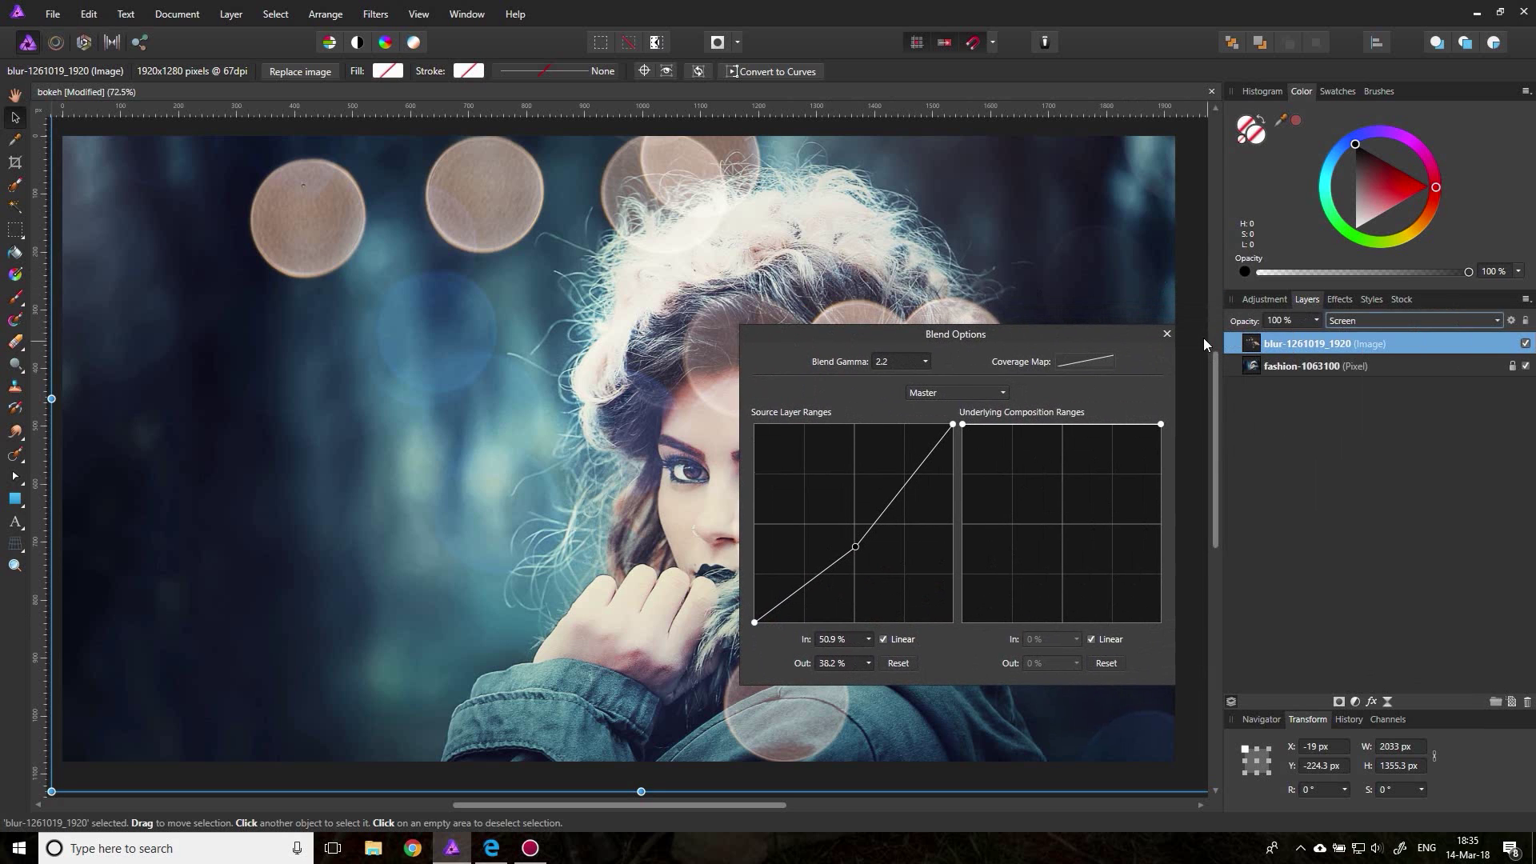
click(1167, 335)
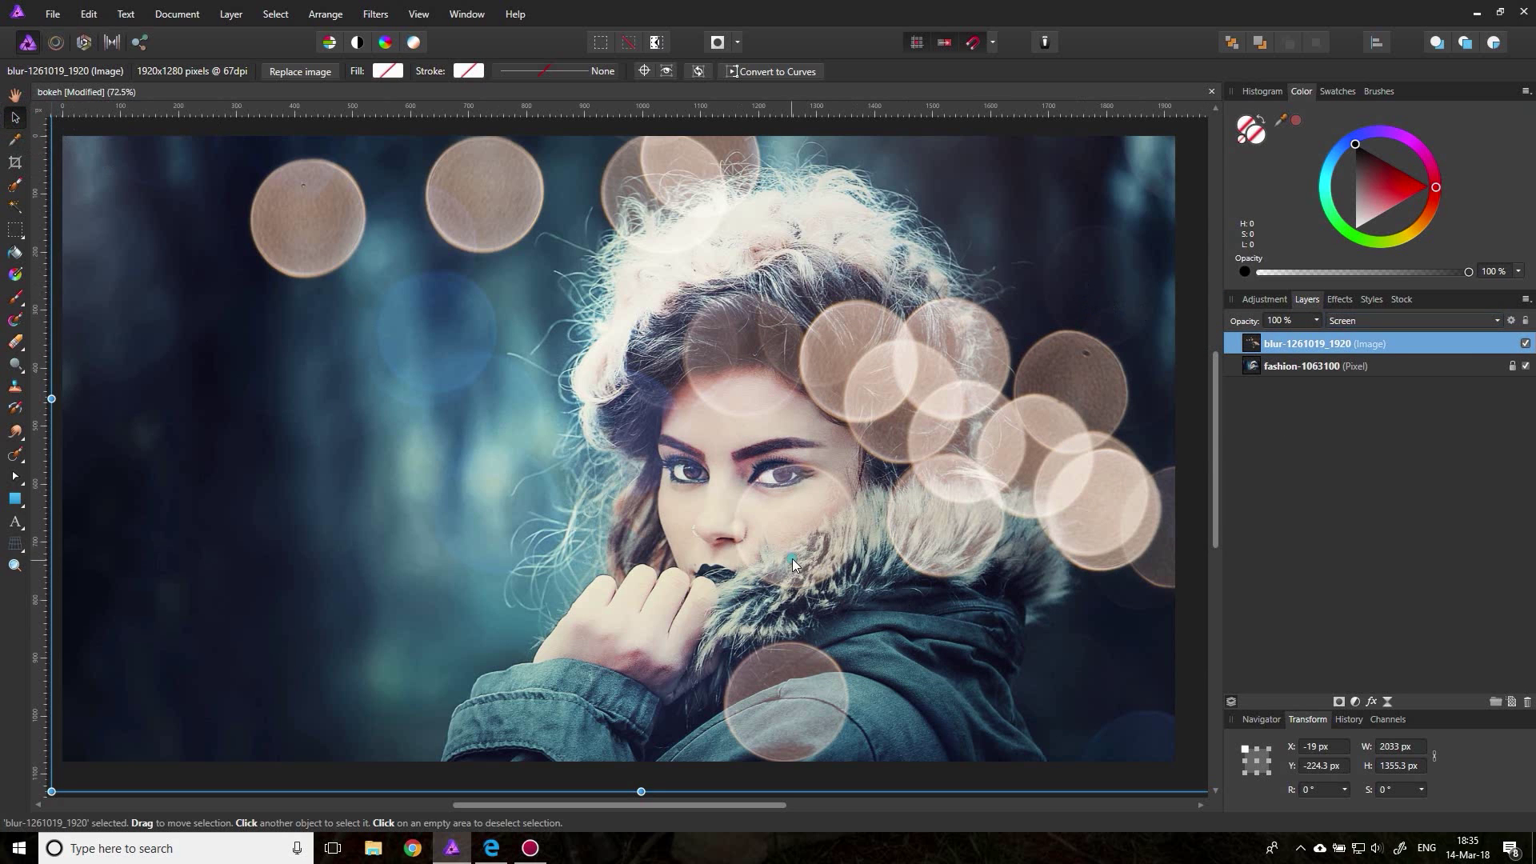
Scale the bokeh image to about 1741 × 1161 px and move it toward the photo's upper right, at about X 399, Y -293 px
drag(792, 558, 837, 422)
drag(98, 655, 451, 485)
drag(1032, 381, 1021, 314)
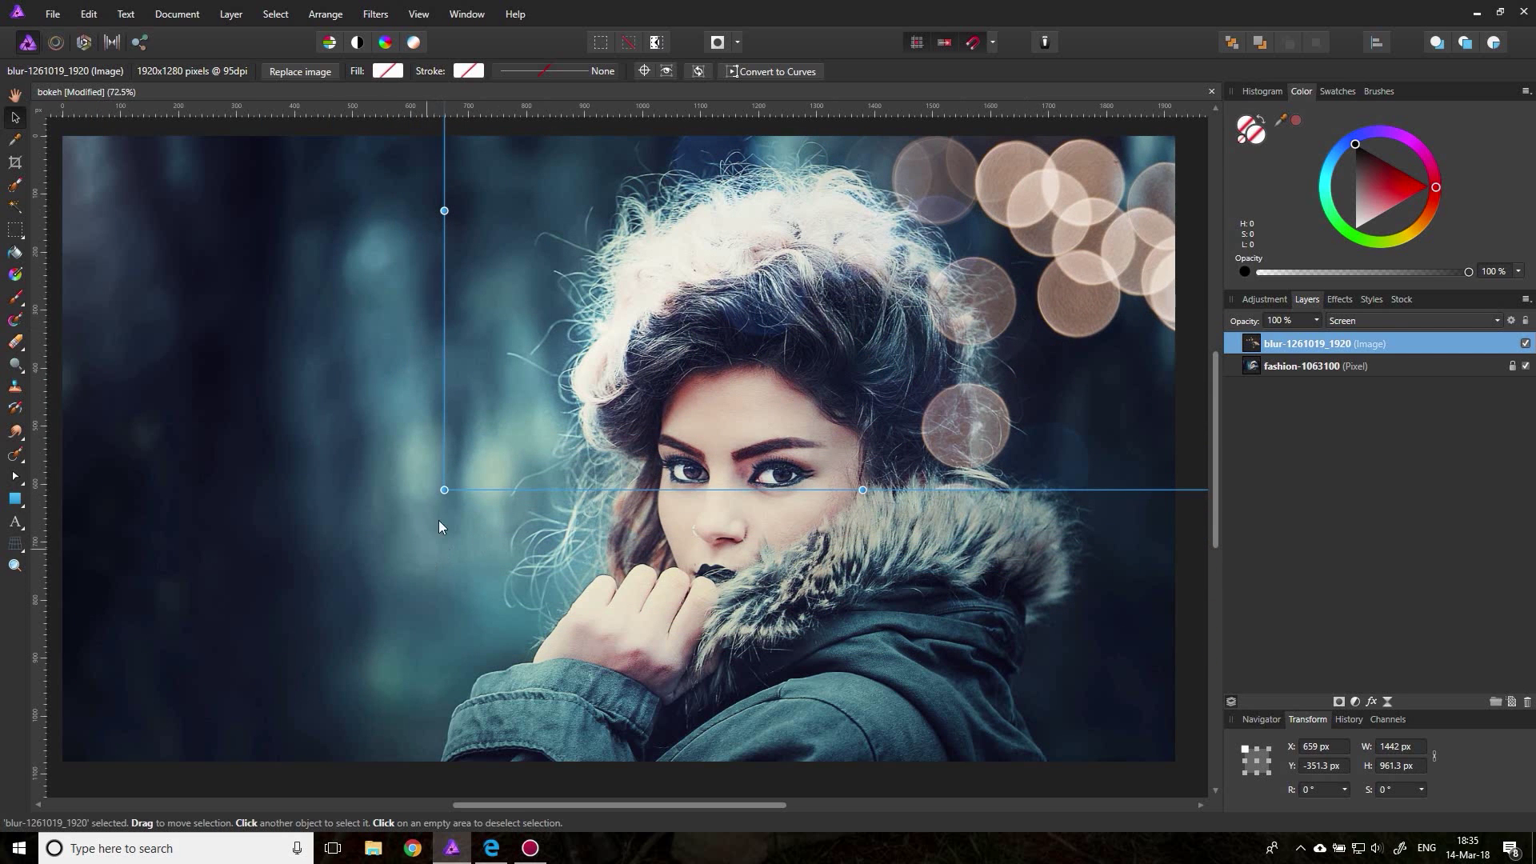
drag(444, 490, 270, 605)
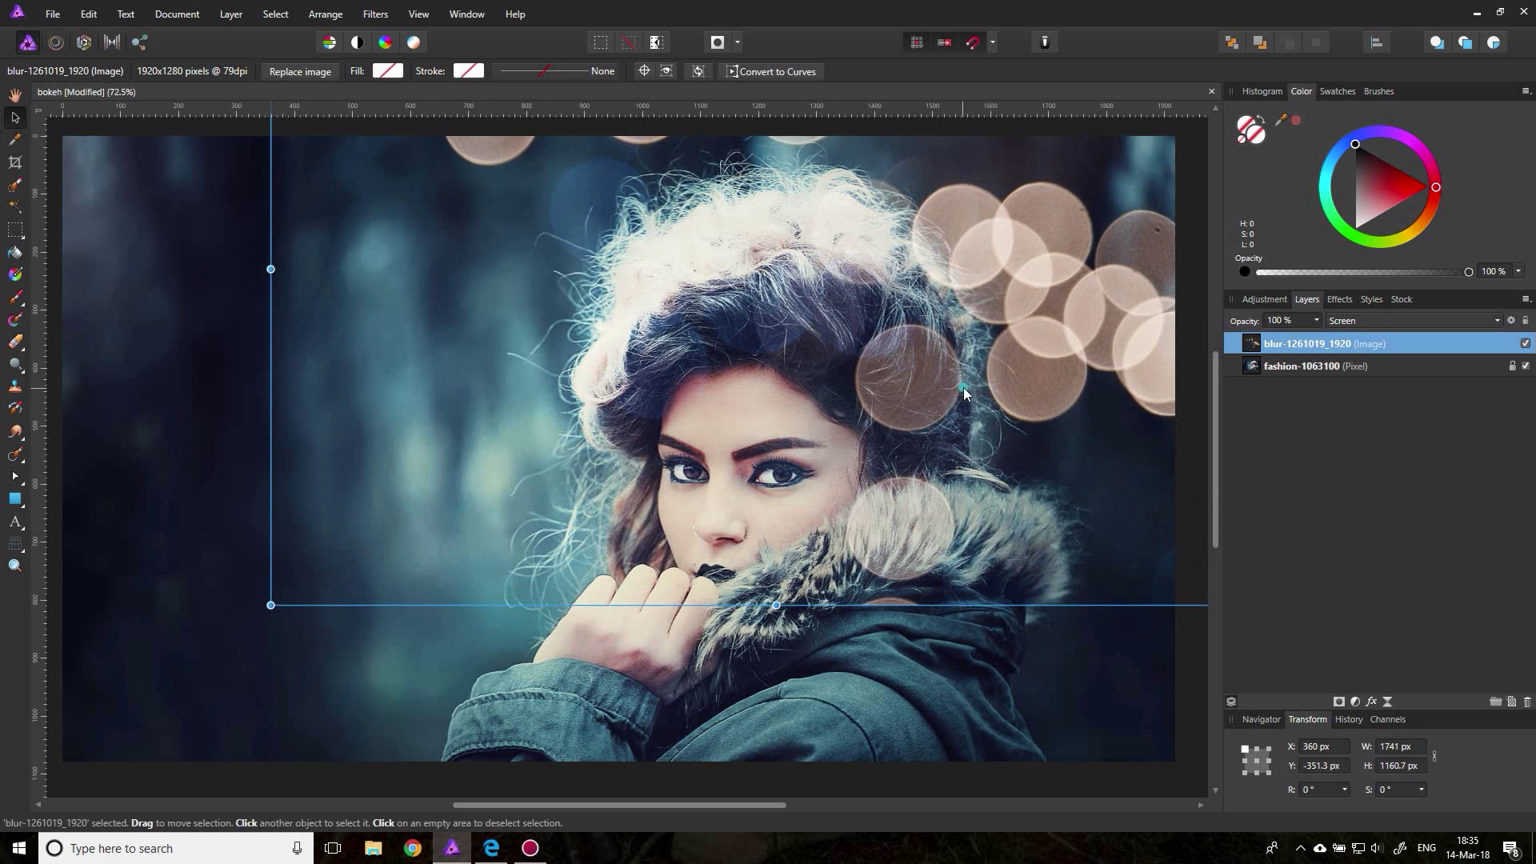
drag(964, 391, 987, 424)
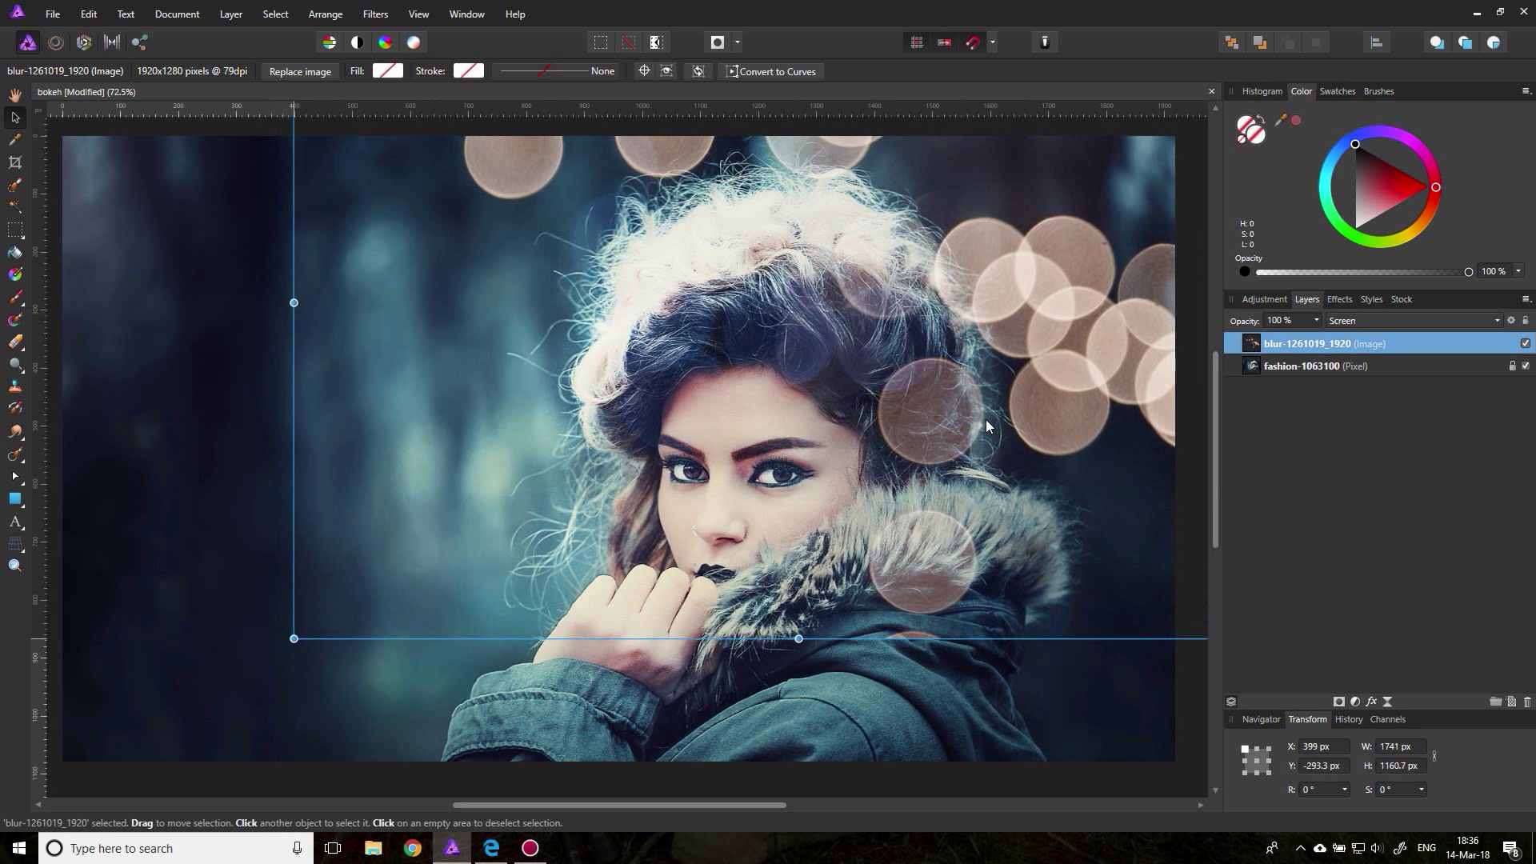
Duplicate the bokeh layer, move the copy to the photo's lower left and scale it down to about 1349 × 899 px
right_click(1254, 353)
click(1107, 485)
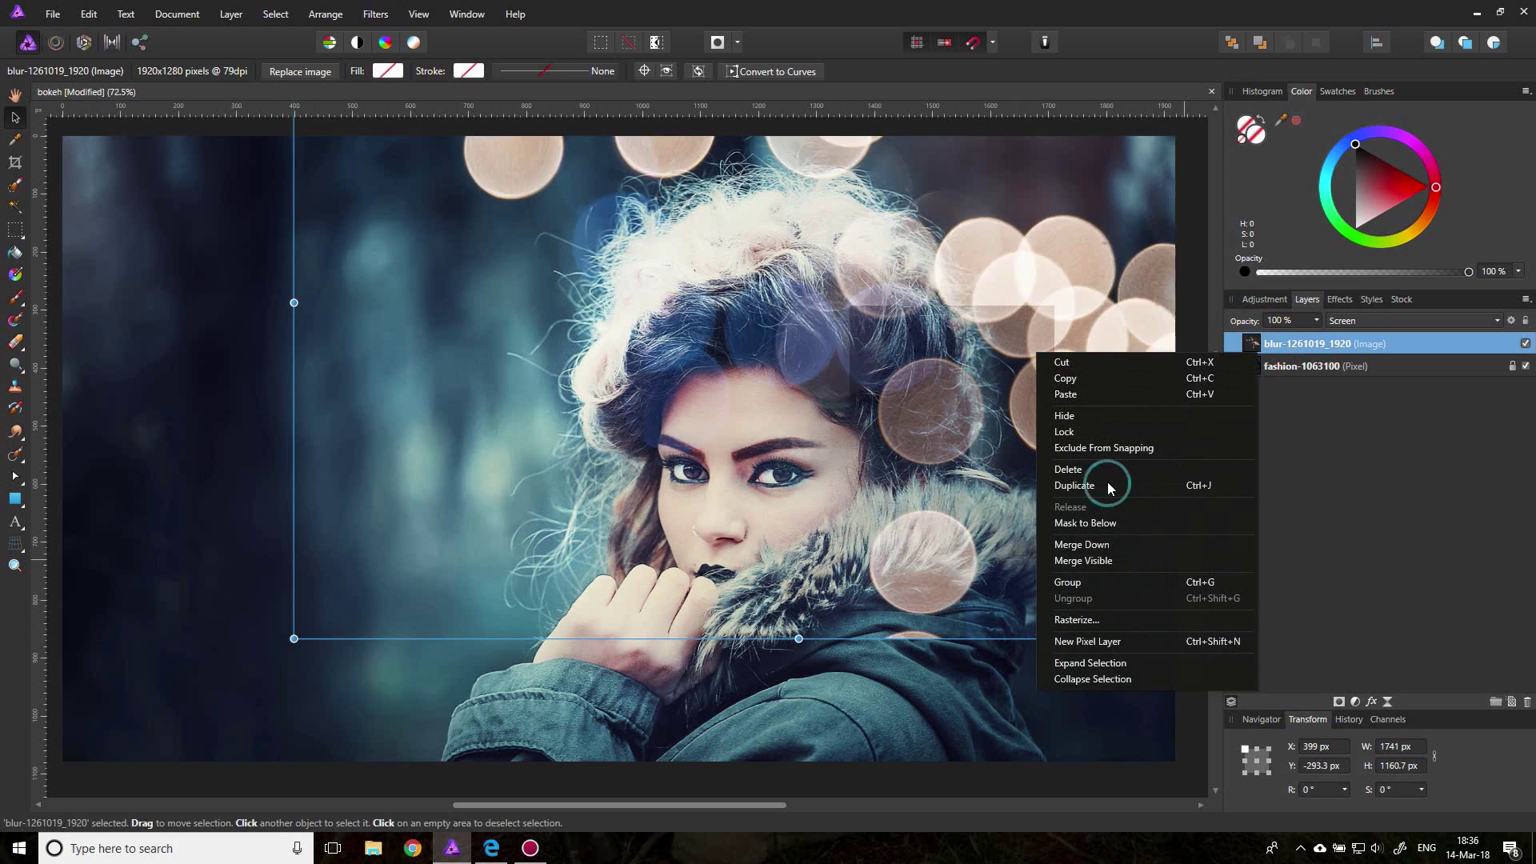
drag(1060, 276, 616, 556)
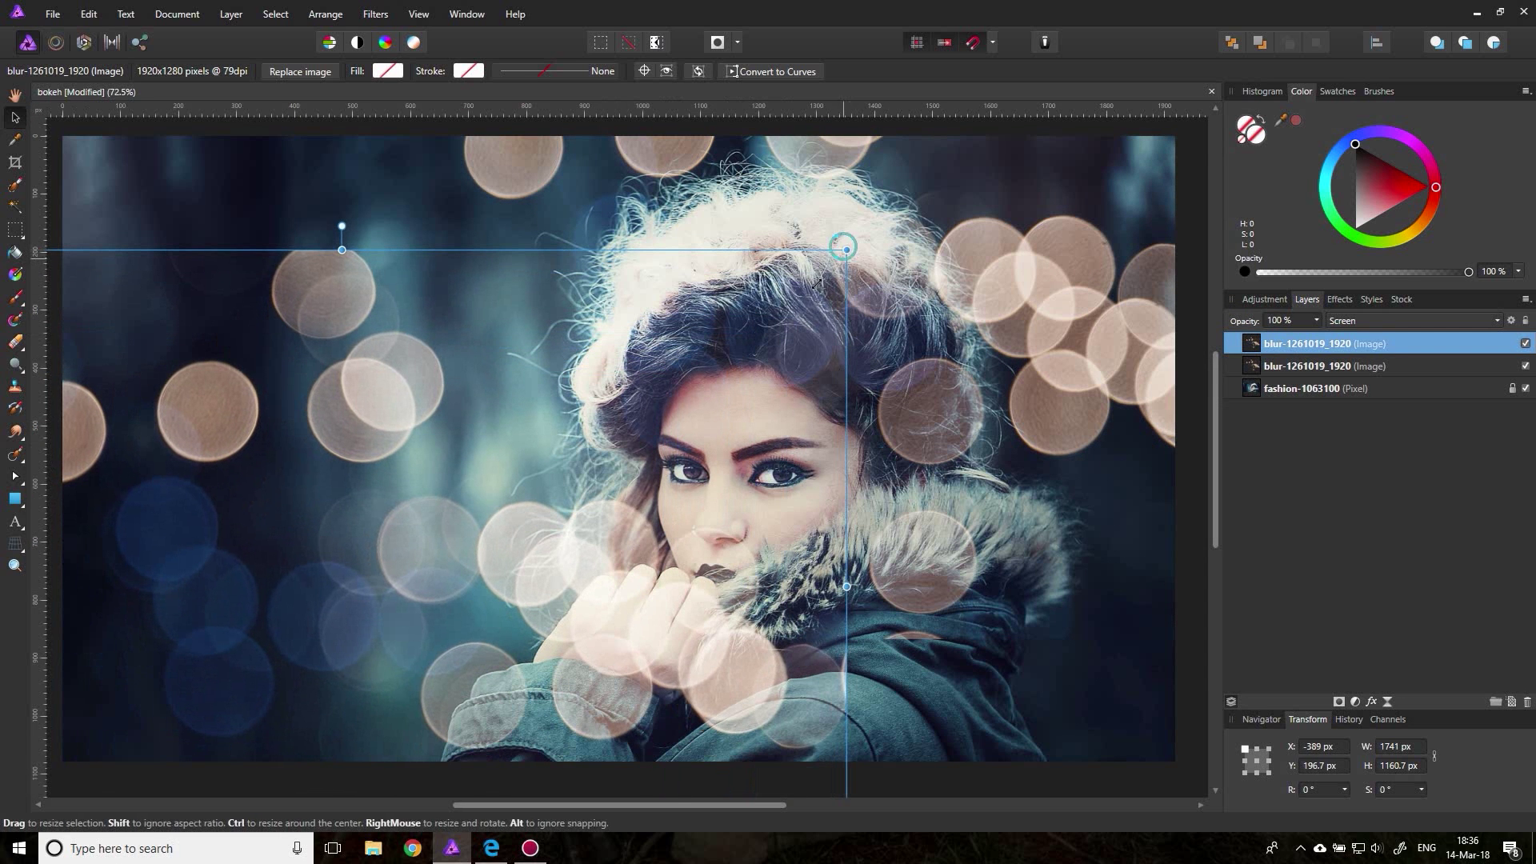
drag(847, 250, 624, 472)
drag(416, 705, 555, 715)
click(409, 368)
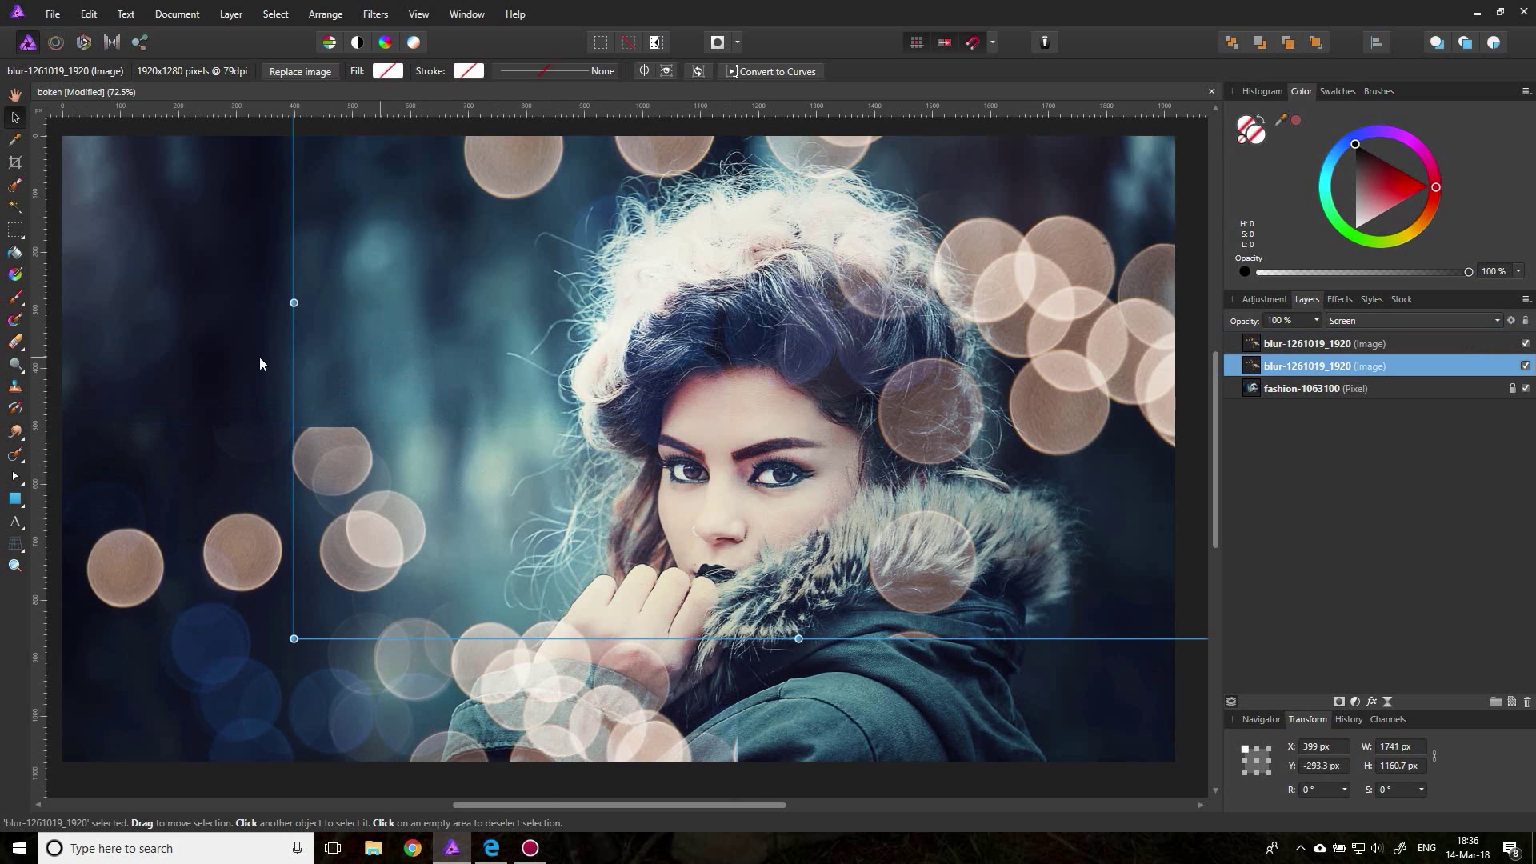
click(175, 350)
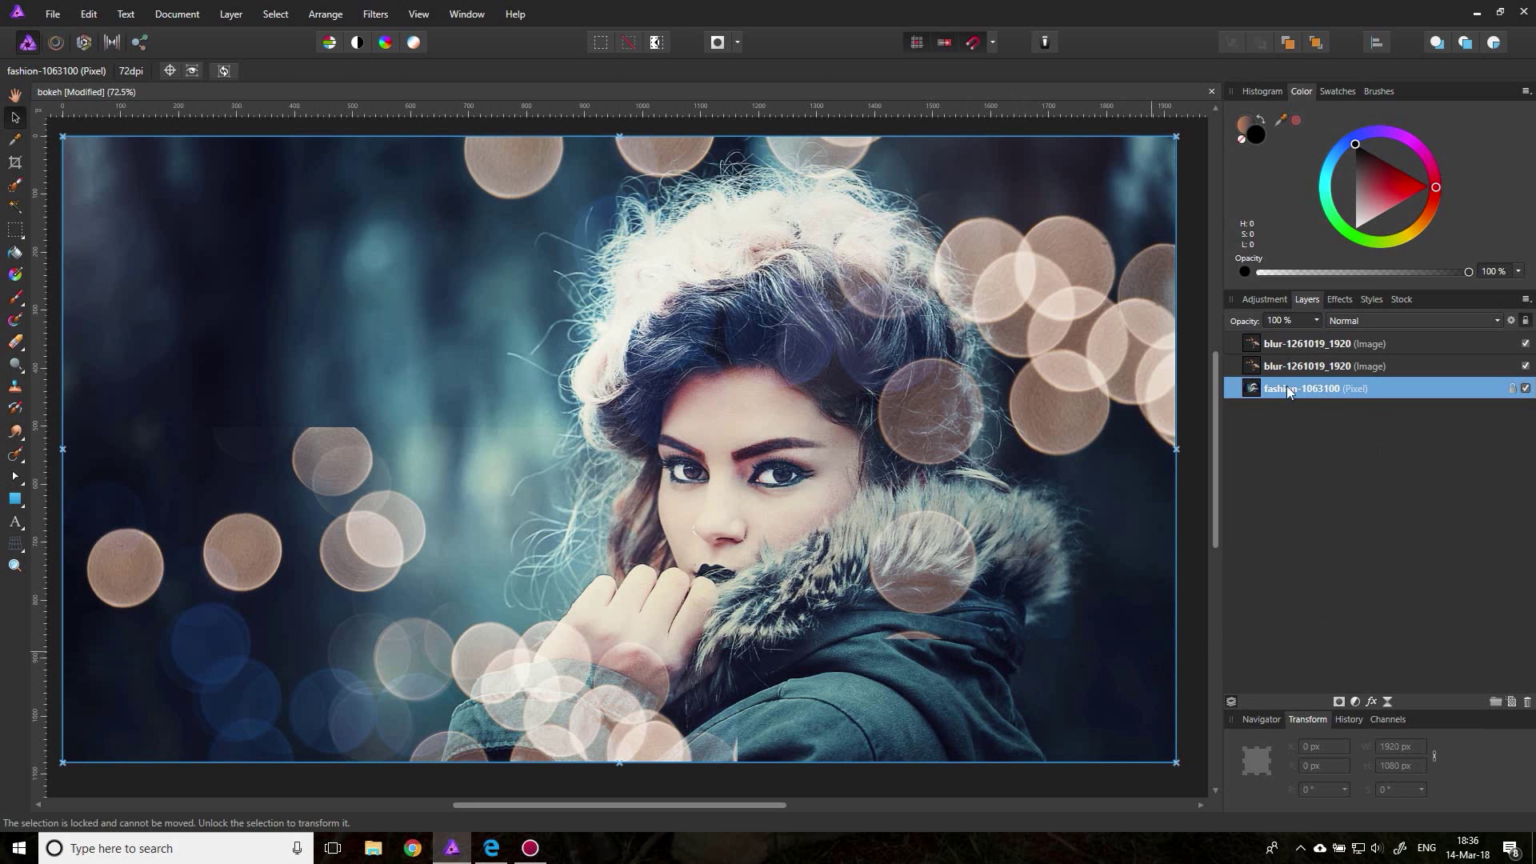
Rasterize both blur-1261019_1920 image layers
click(1250, 366)
right_click(1250, 369)
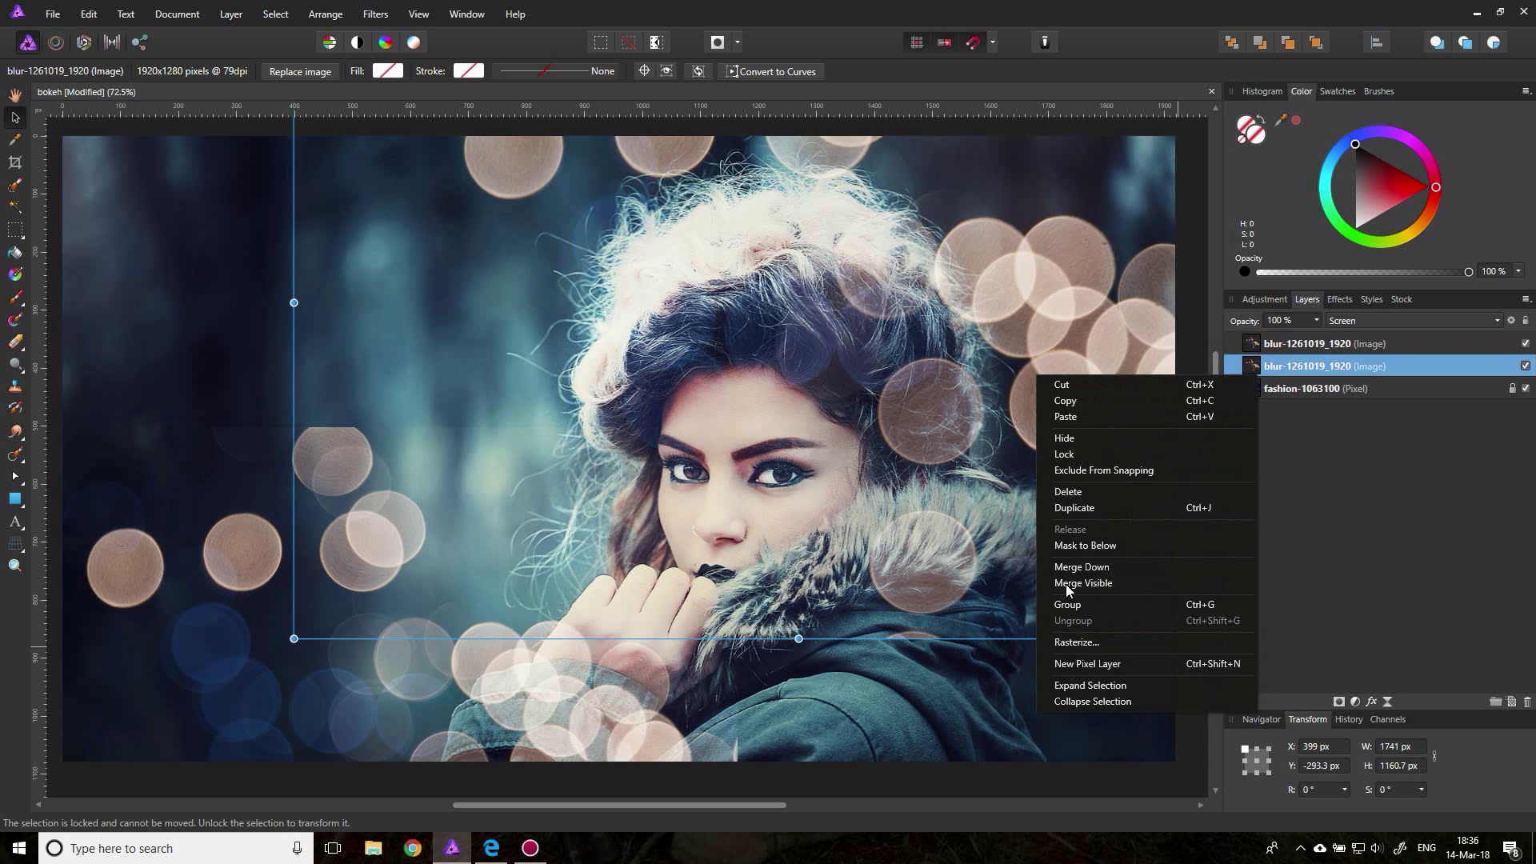
click(1069, 642)
click(1254, 345)
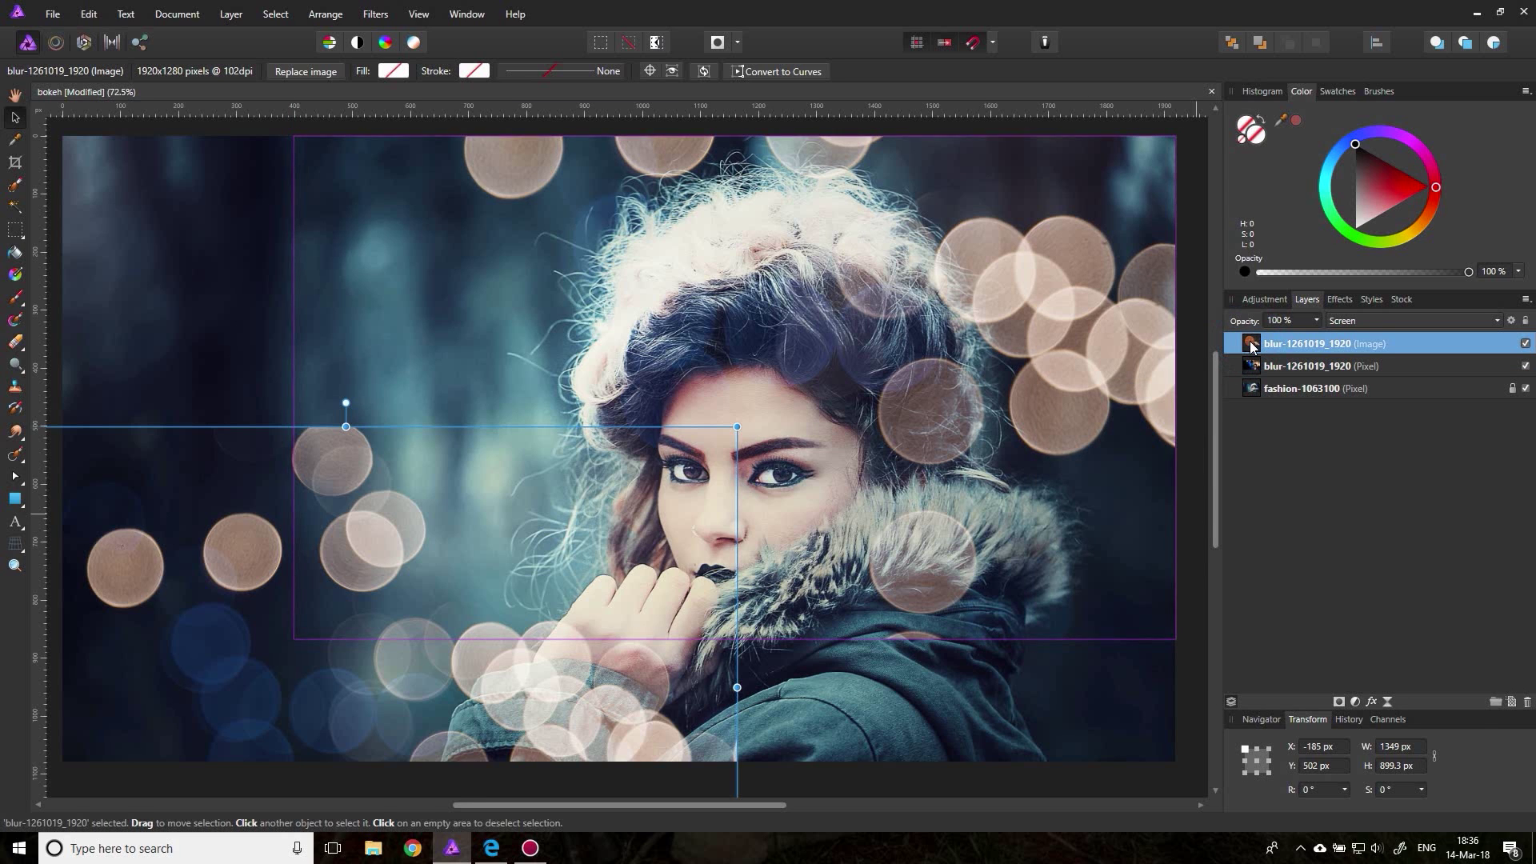
right_click(1253, 345)
click(1113, 629)
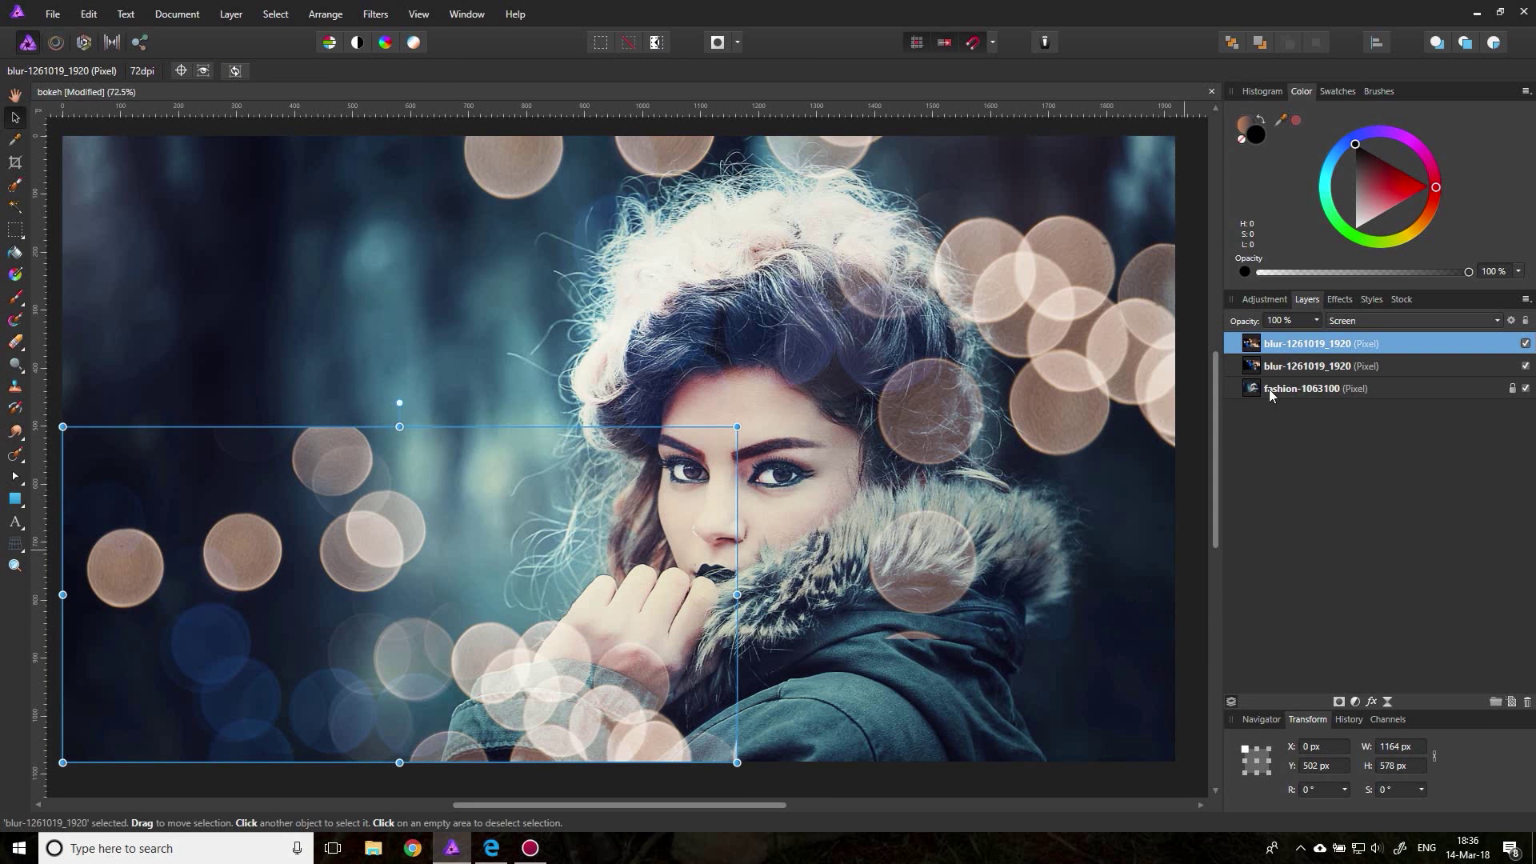
Erase the hard lower edge of the lower bokeh layer across the coat with a soft 211 px eraser
click(1281, 366)
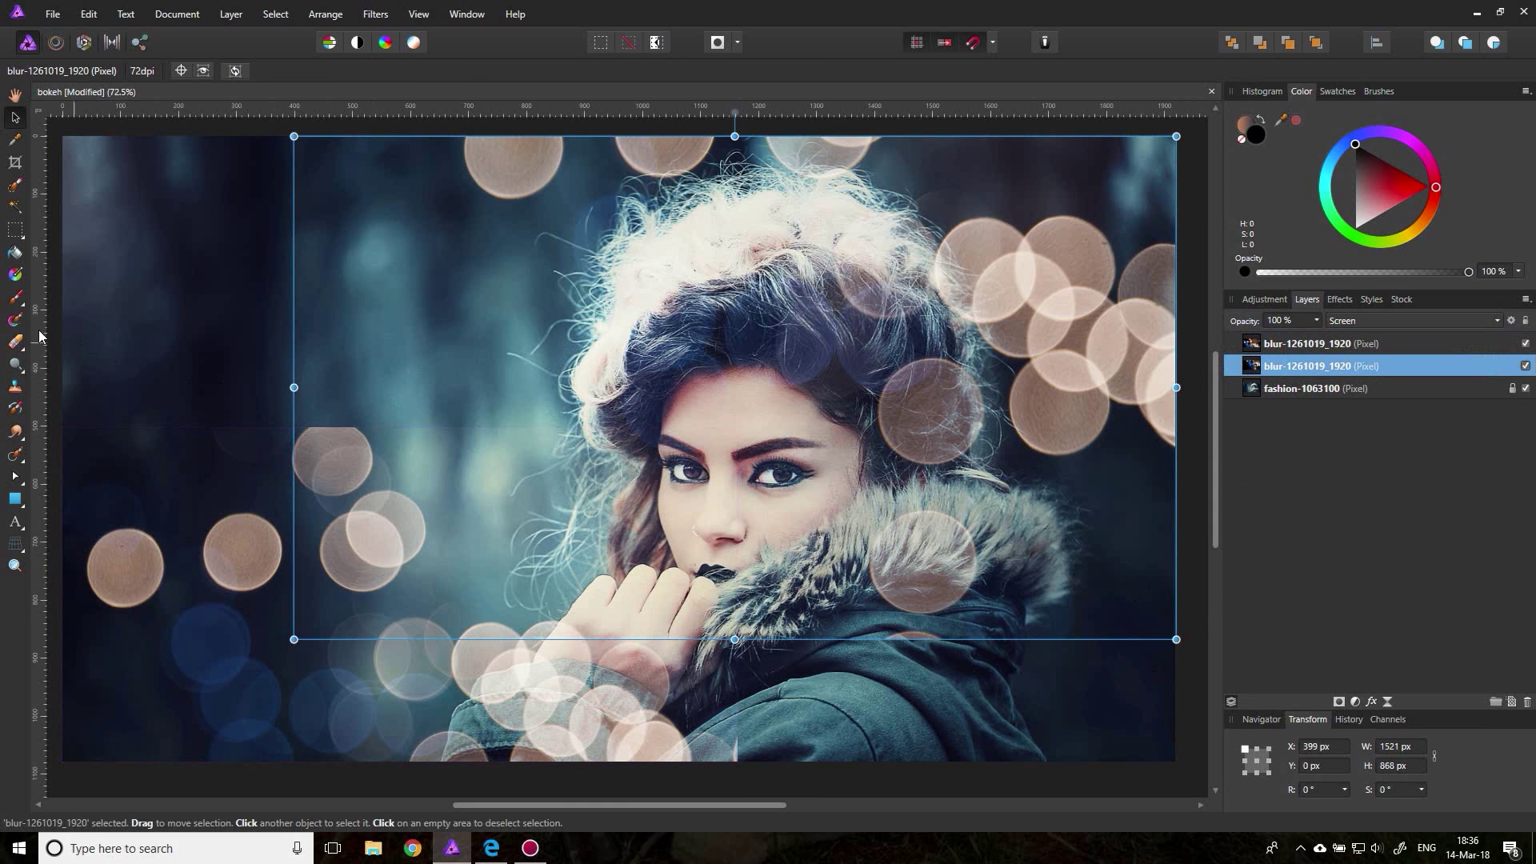
click(16, 342)
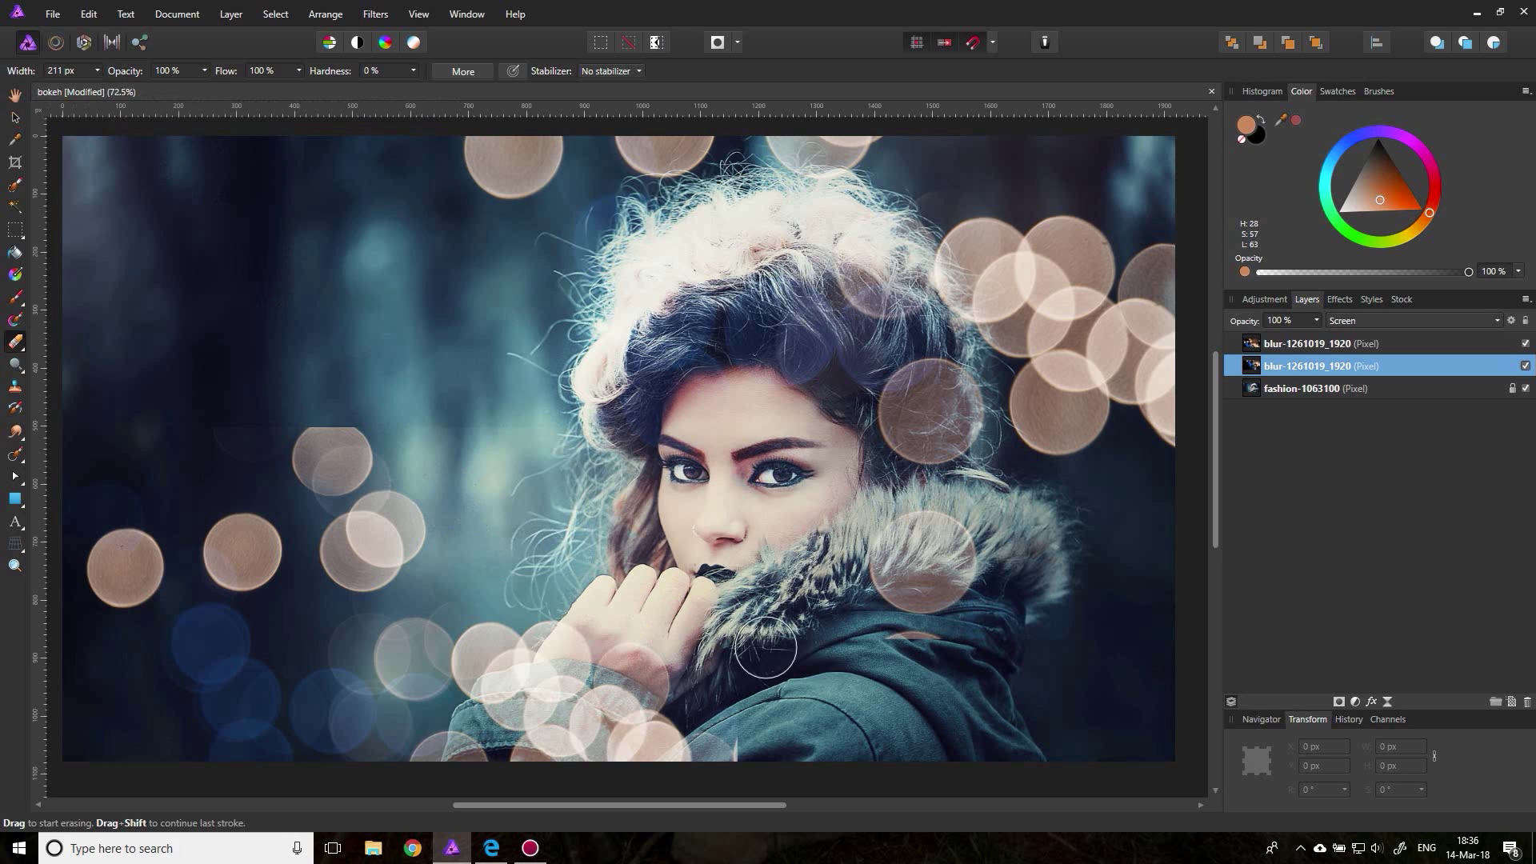
mouse_move(926, 654)
mouse_down()
mouse_move(991, 666)
mouse_move(1114, 572)
mouse_move(1015, 651)
mouse_move(1052, 615)
mouse_move(1038, 646)
mouse_move(1126, 611)
mouse_move(1121, 594)
mouse_move(996, 631)
mouse_move(1063, 633)
mouse_up()
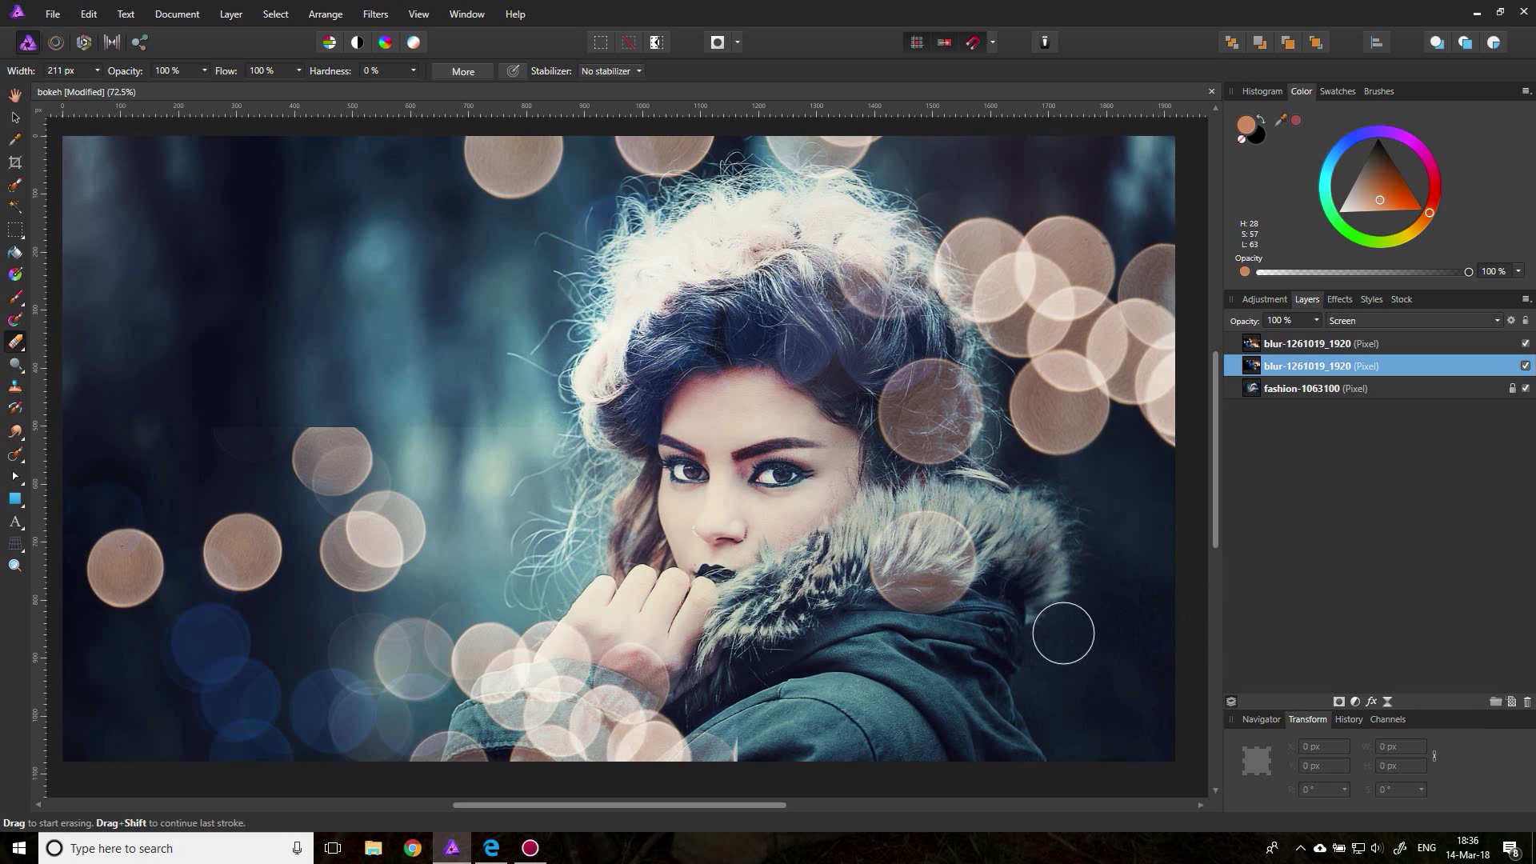
Erase the upper edge of the duplicated bokeh layer beside the cut-off circle, and set the eraser width to 365 px
click(1256, 346)
mouse_move(289, 451)
mouse_down()
mouse_move(201, 448)
mouse_move(250, 412)
mouse_move(249, 441)
mouse_move(270, 409)
mouse_move(216, 420)
mouse_up()
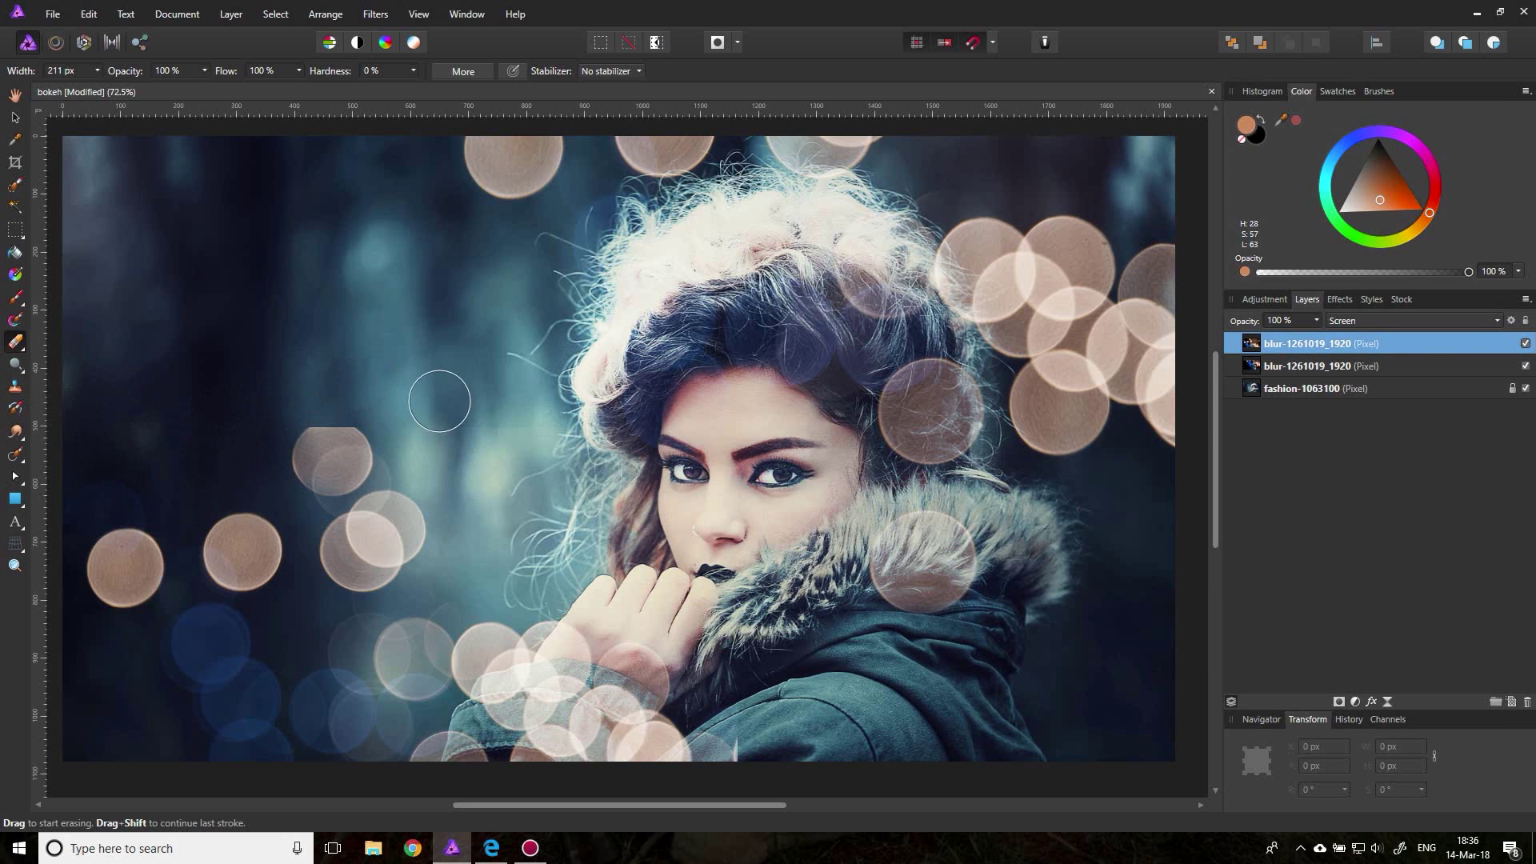
drag(97, 72, 122, 86)
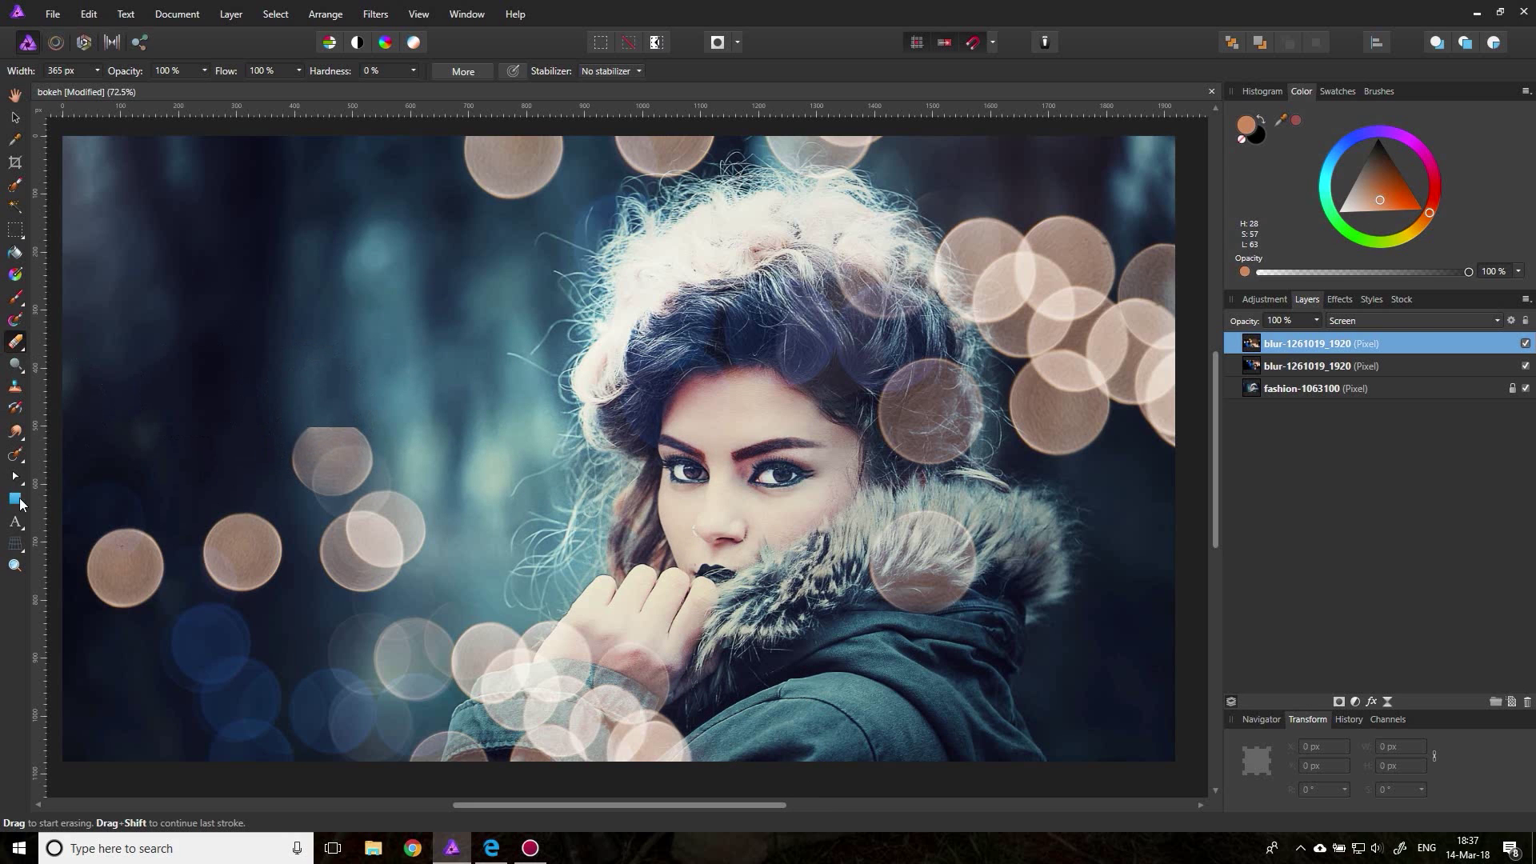
Rebuild the missing top of the cut-off bokeh circle with the Clone Brush, sampling the upper-left rim of the nearest whole circle
click(15, 568)
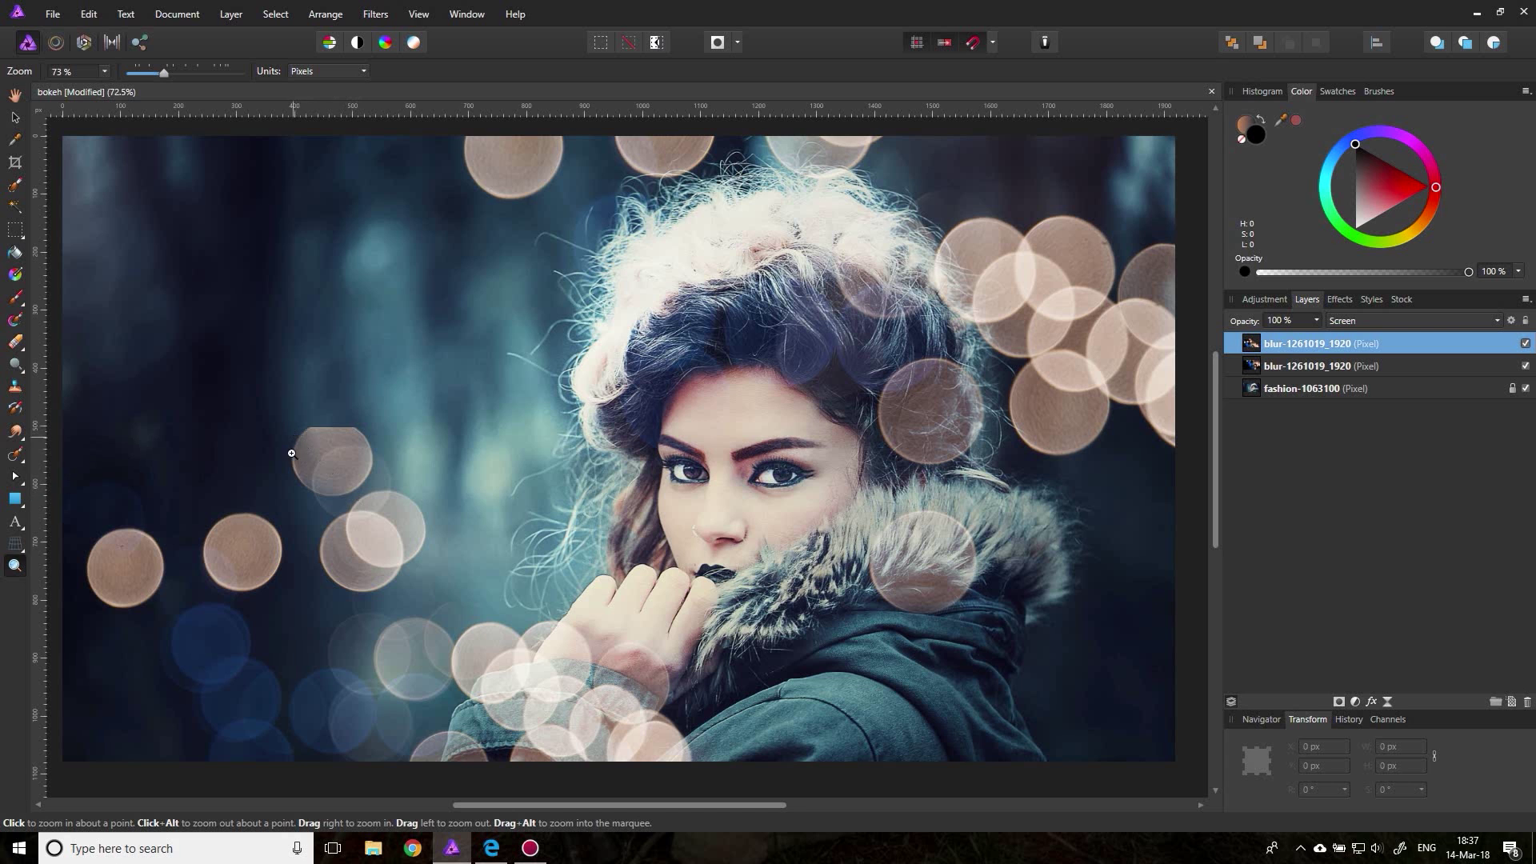
click(316, 447)
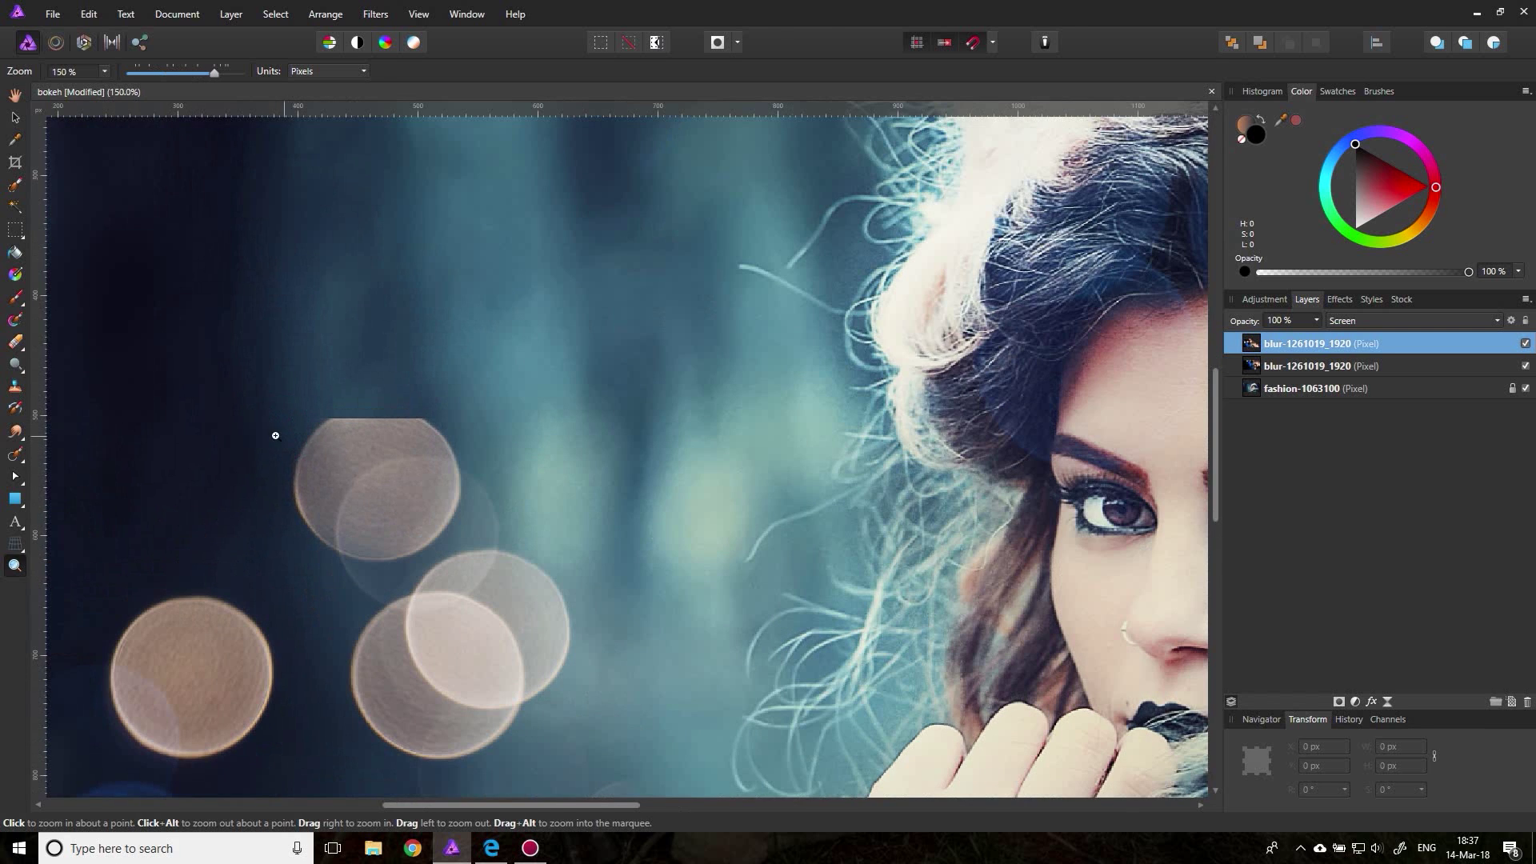
drag(216, 473, 565, 458)
click(676, 463)
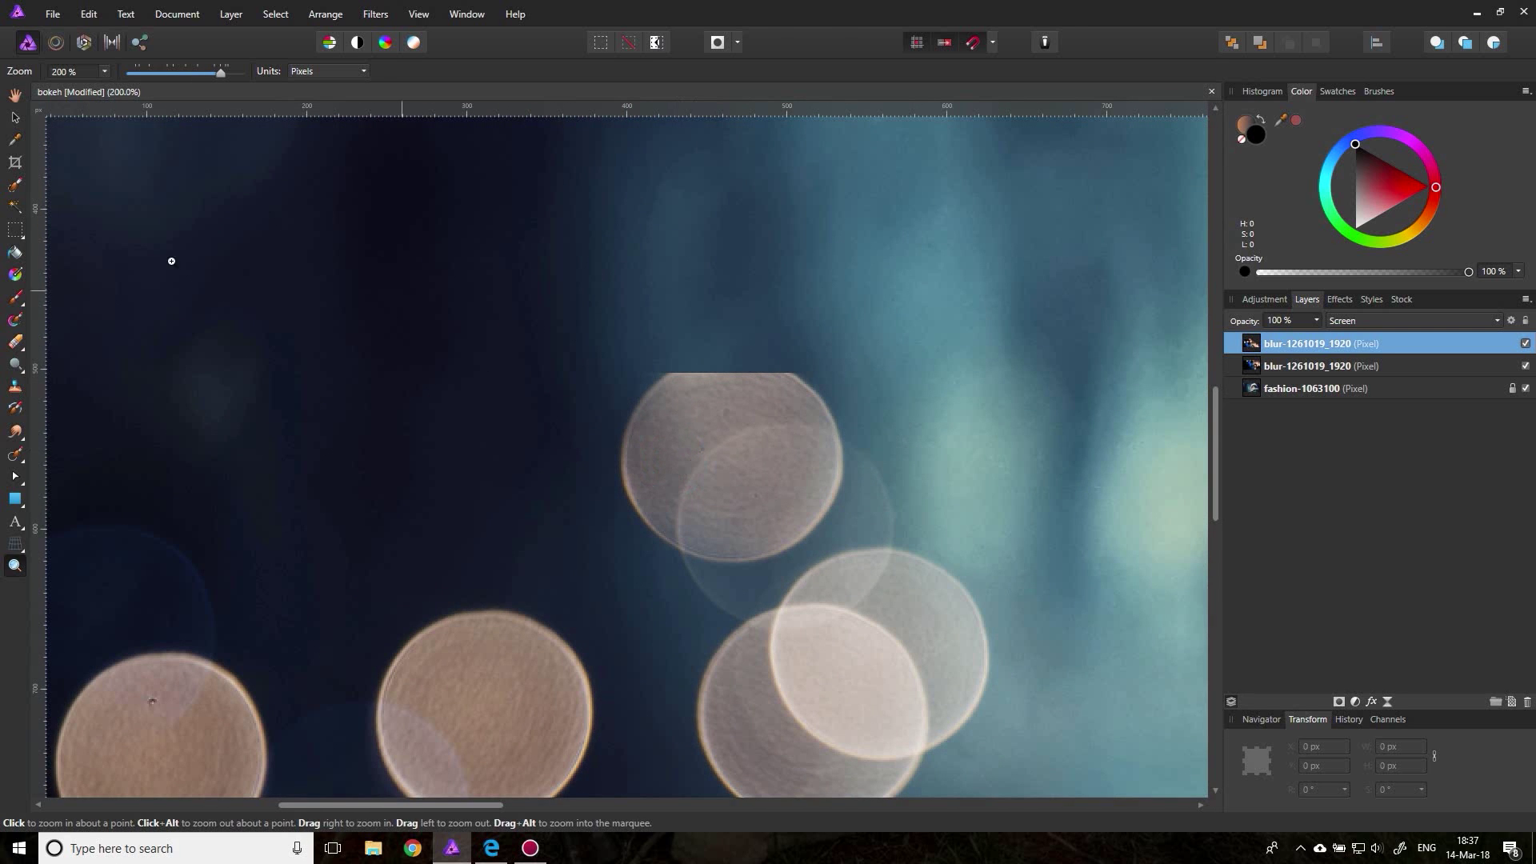
click(15, 387)
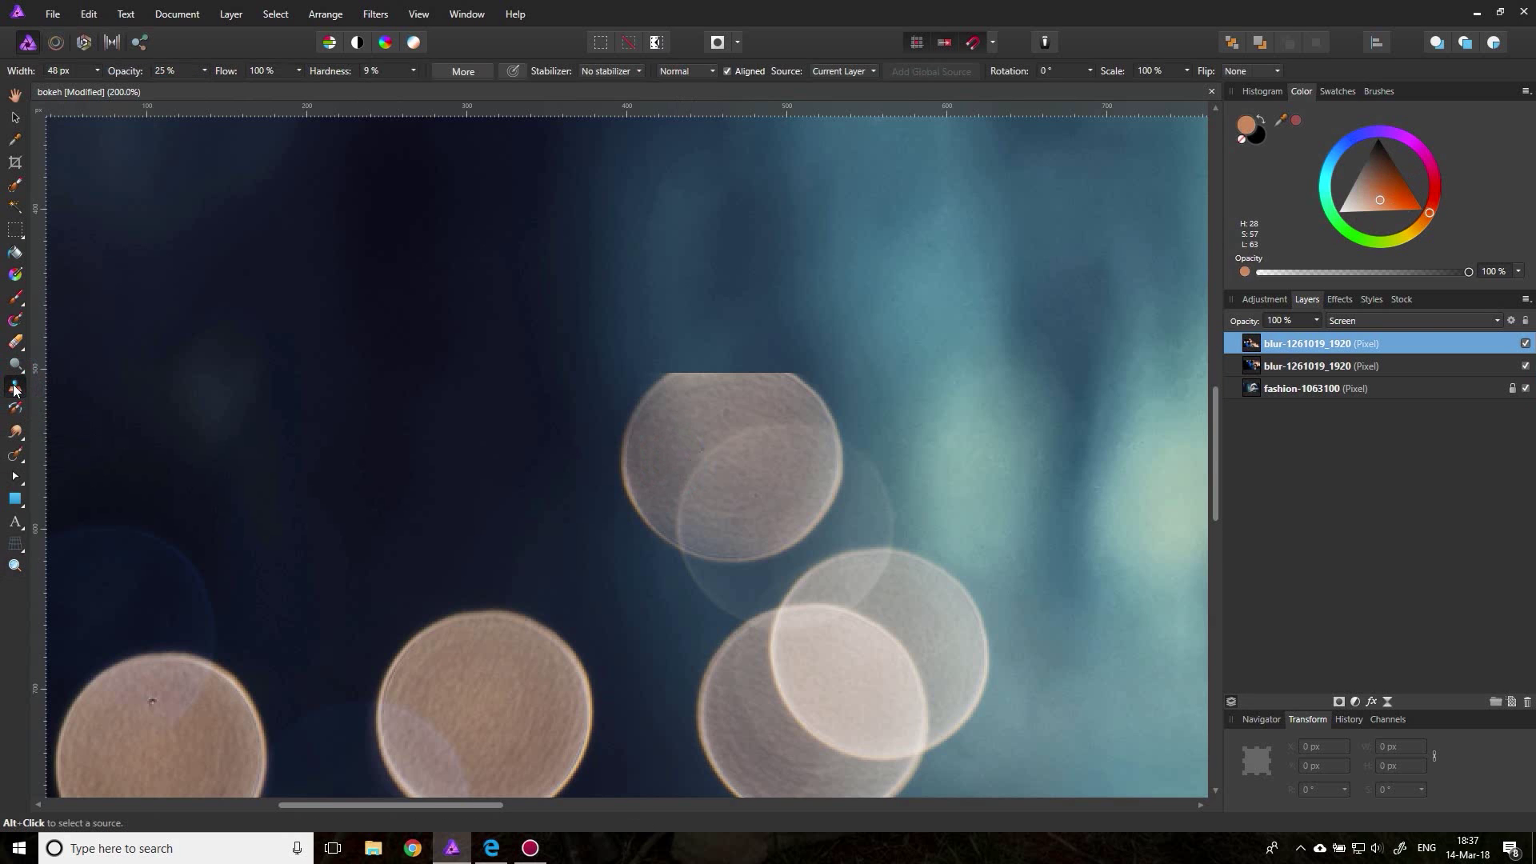
alt+click(423, 633)
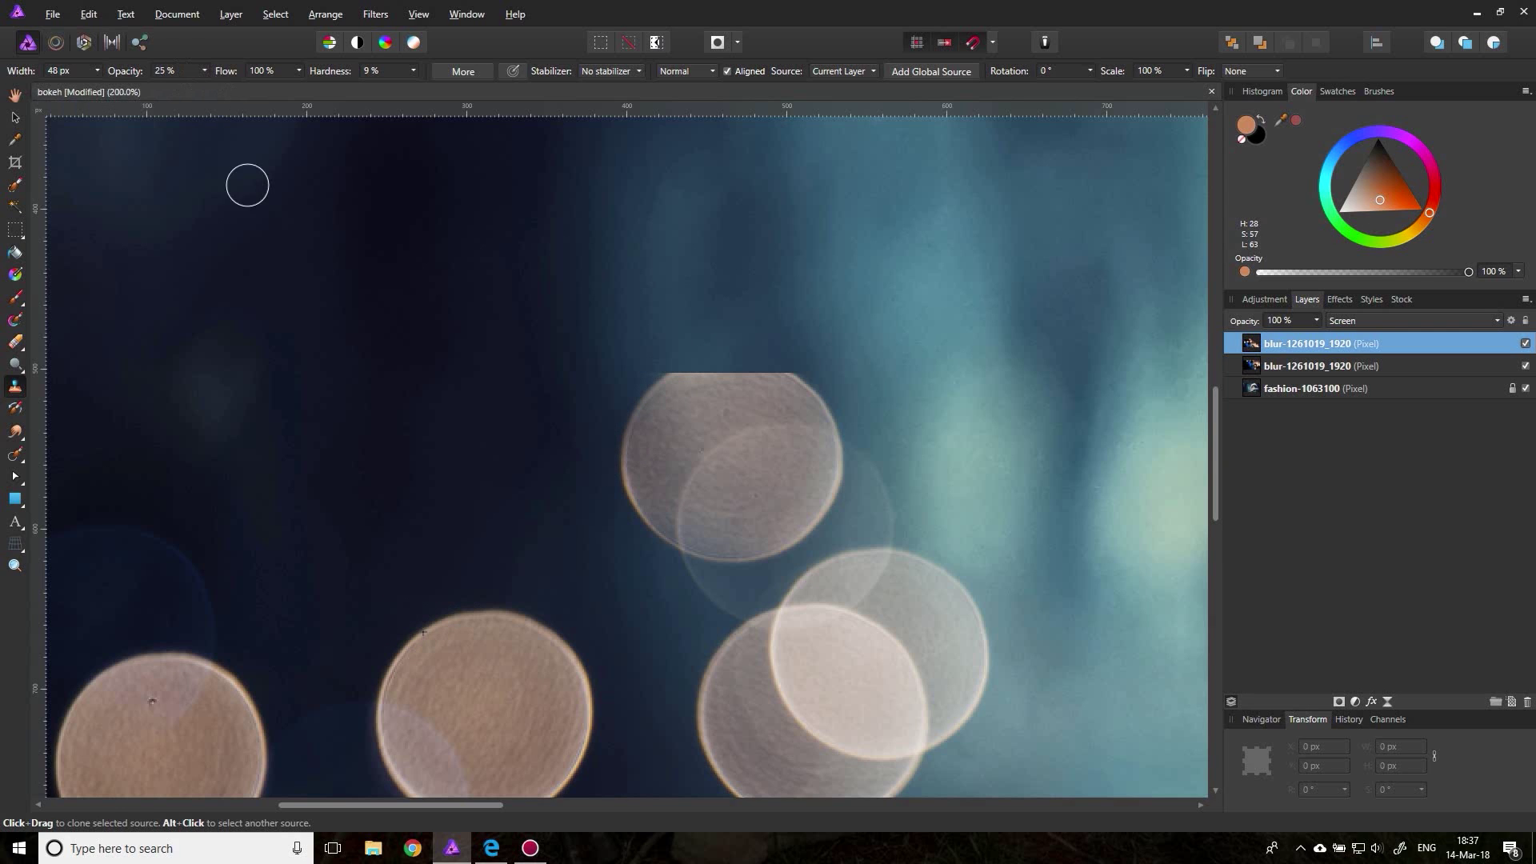
mouse_move(667, 374)
mouse_down()
mouse_move(778, 367)
mouse_move(670, 374)
mouse_move(761, 360)
mouse_move(771, 371)
mouse_move(673, 381)
mouse_move(776, 363)
mouse_move(662, 377)
mouse_move(648, 353)
mouse_move(700, 384)
mouse_move(651, 356)
mouse_move(782, 394)
mouse_move(671, 385)
mouse_up()
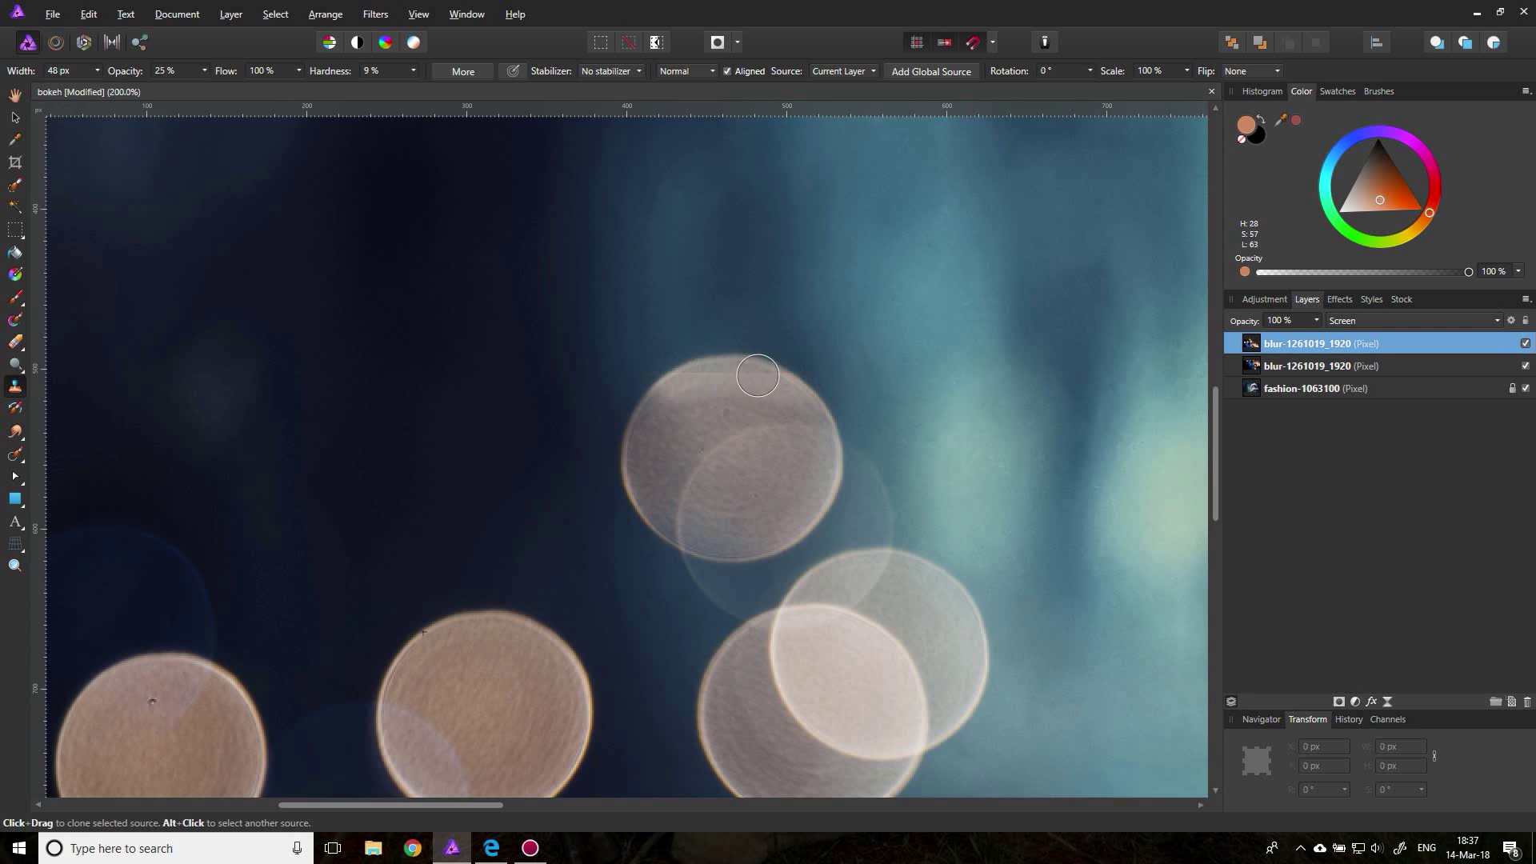
mouse_move(710, 343)
mouse_down()
mouse_move(720, 372)
mouse_move(689, 346)
mouse_move(665, 364)
mouse_up()
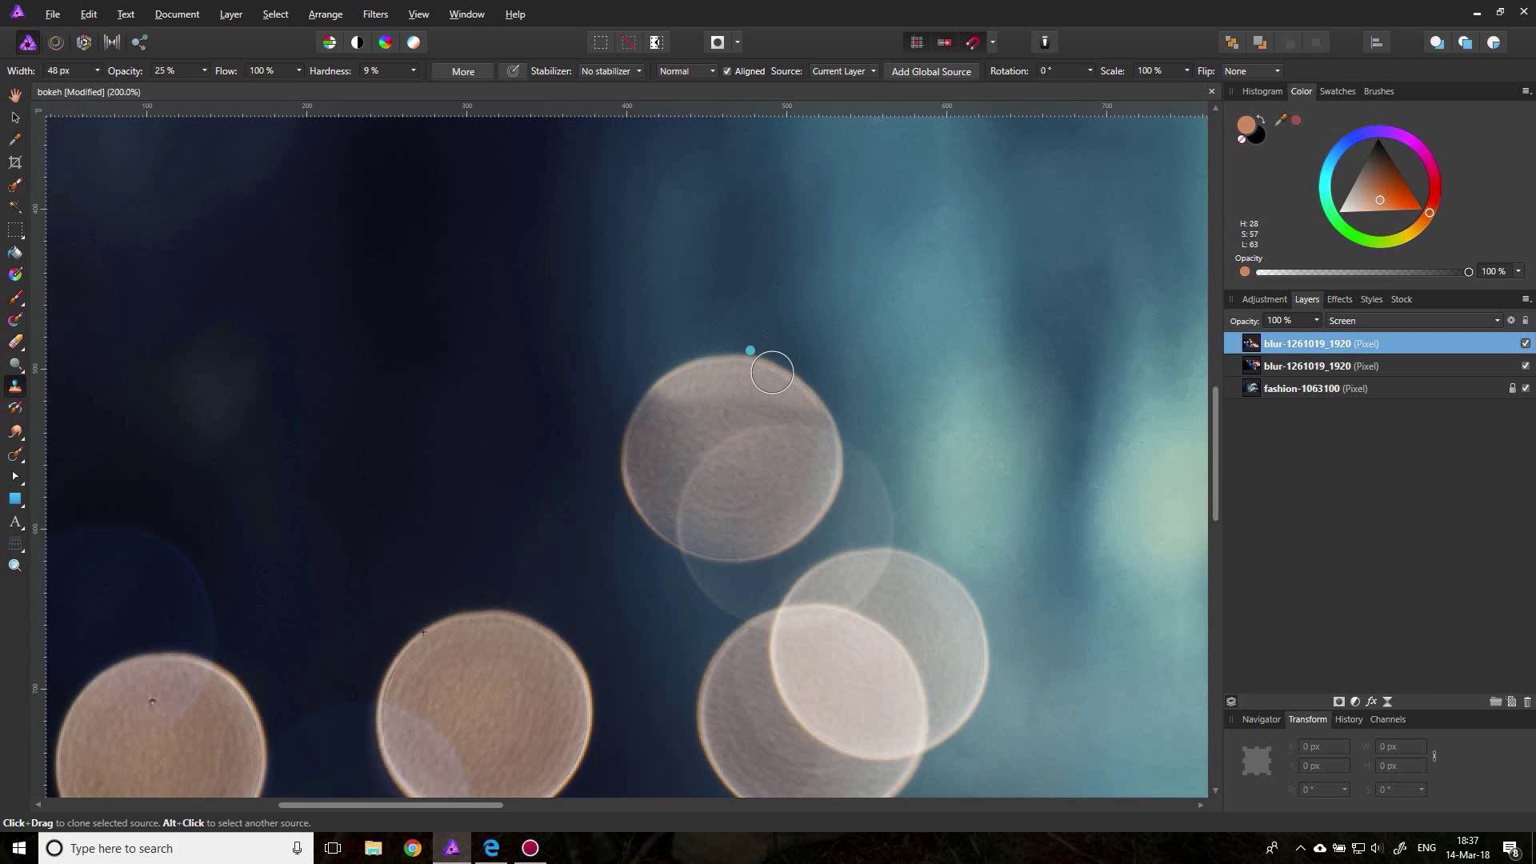
mouse_move(651, 389)
mouse_down()
mouse_move(644, 414)
mouse_move(680, 392)
mouse_move(651, 357)
mouse_move(812, 416)
mouse_up()
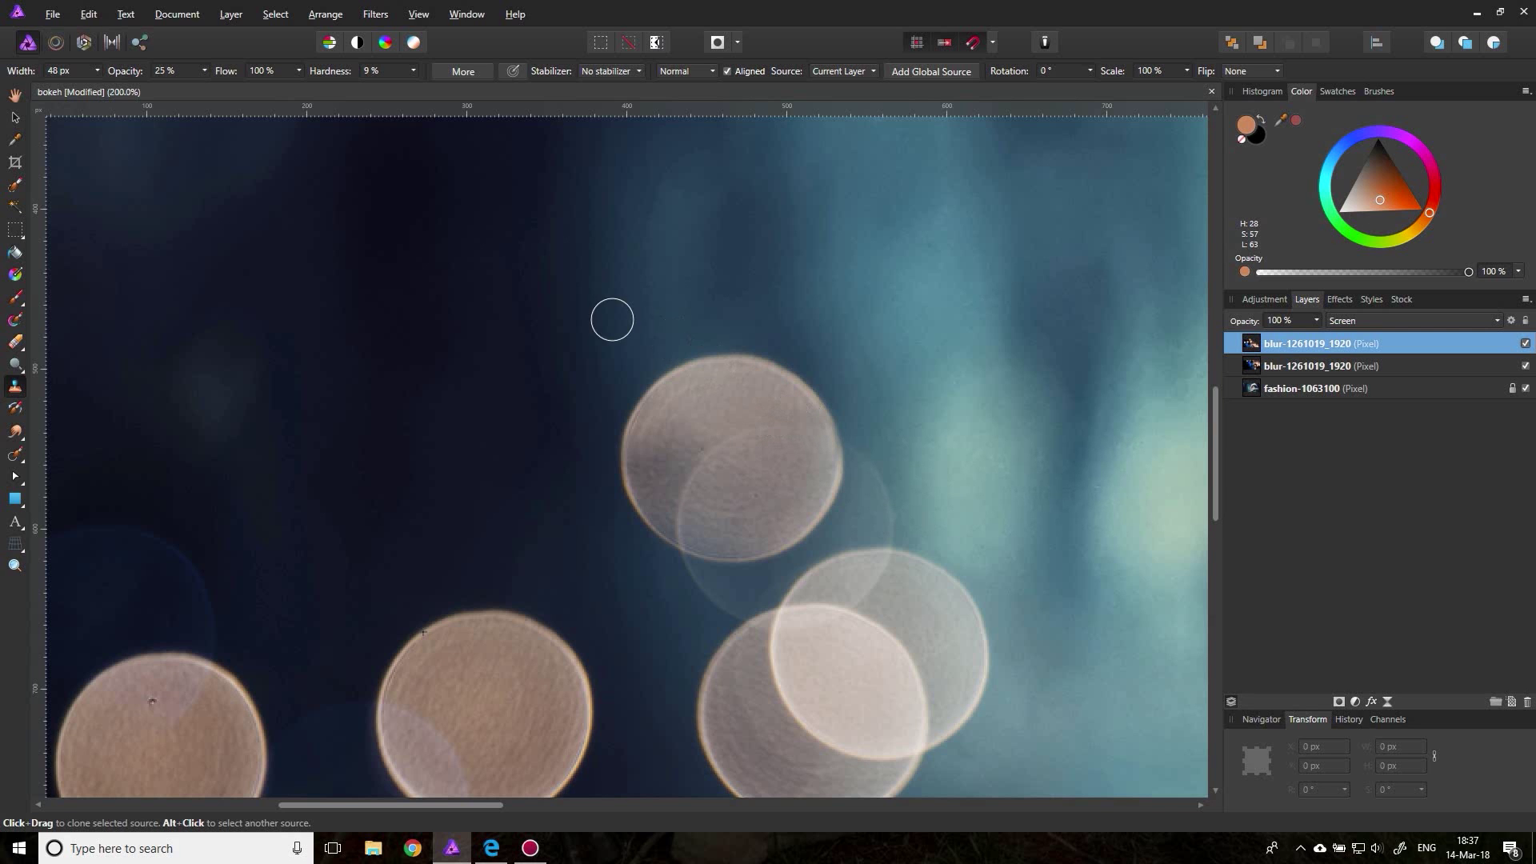
key(ctrl+0)
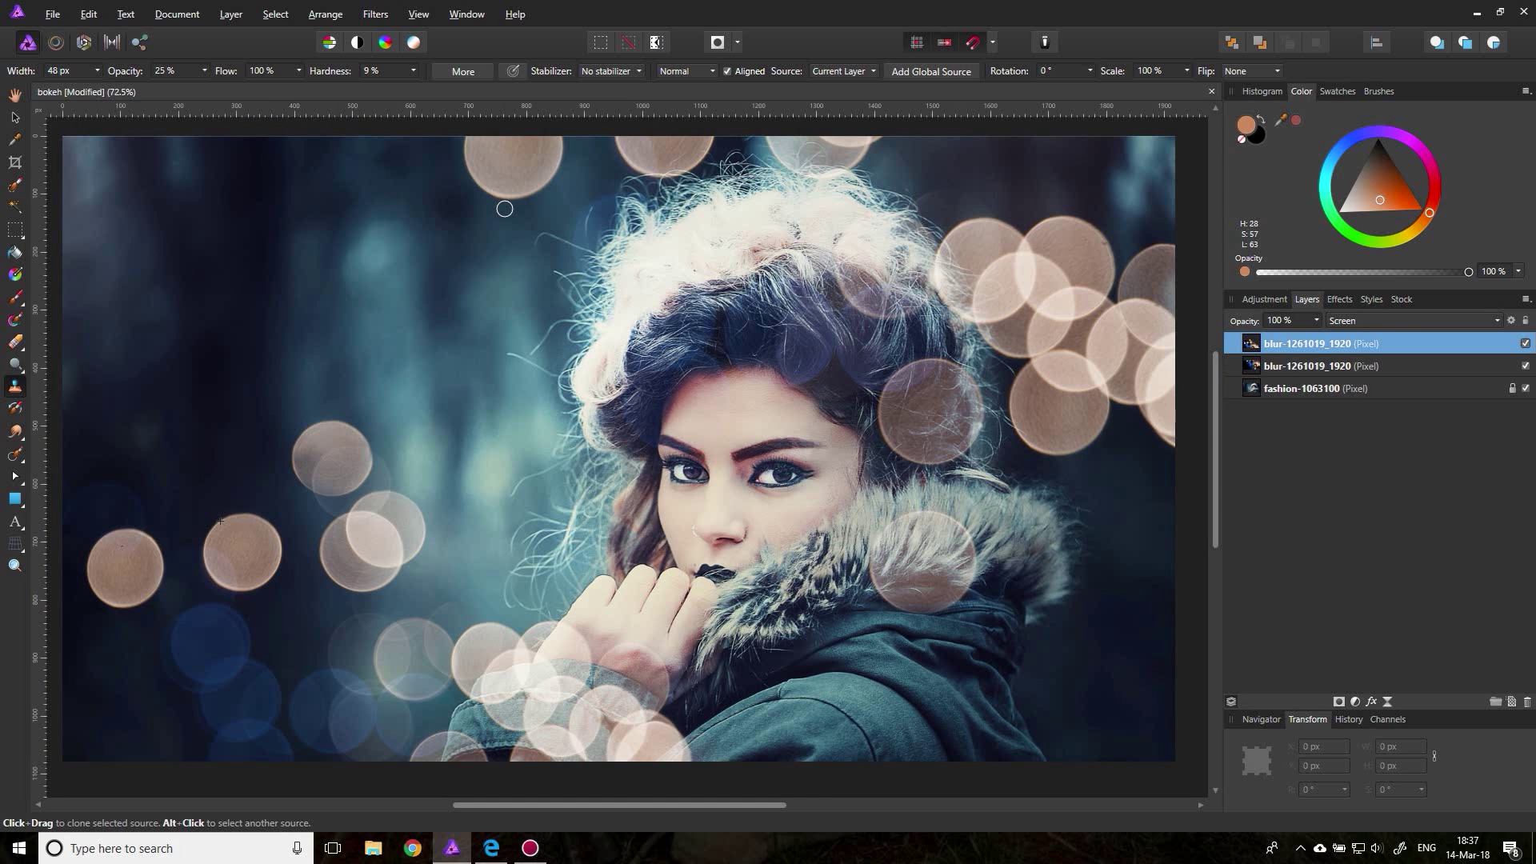
Add an empty pixel layer above the duplicated bokeh layer
click(14, 116)
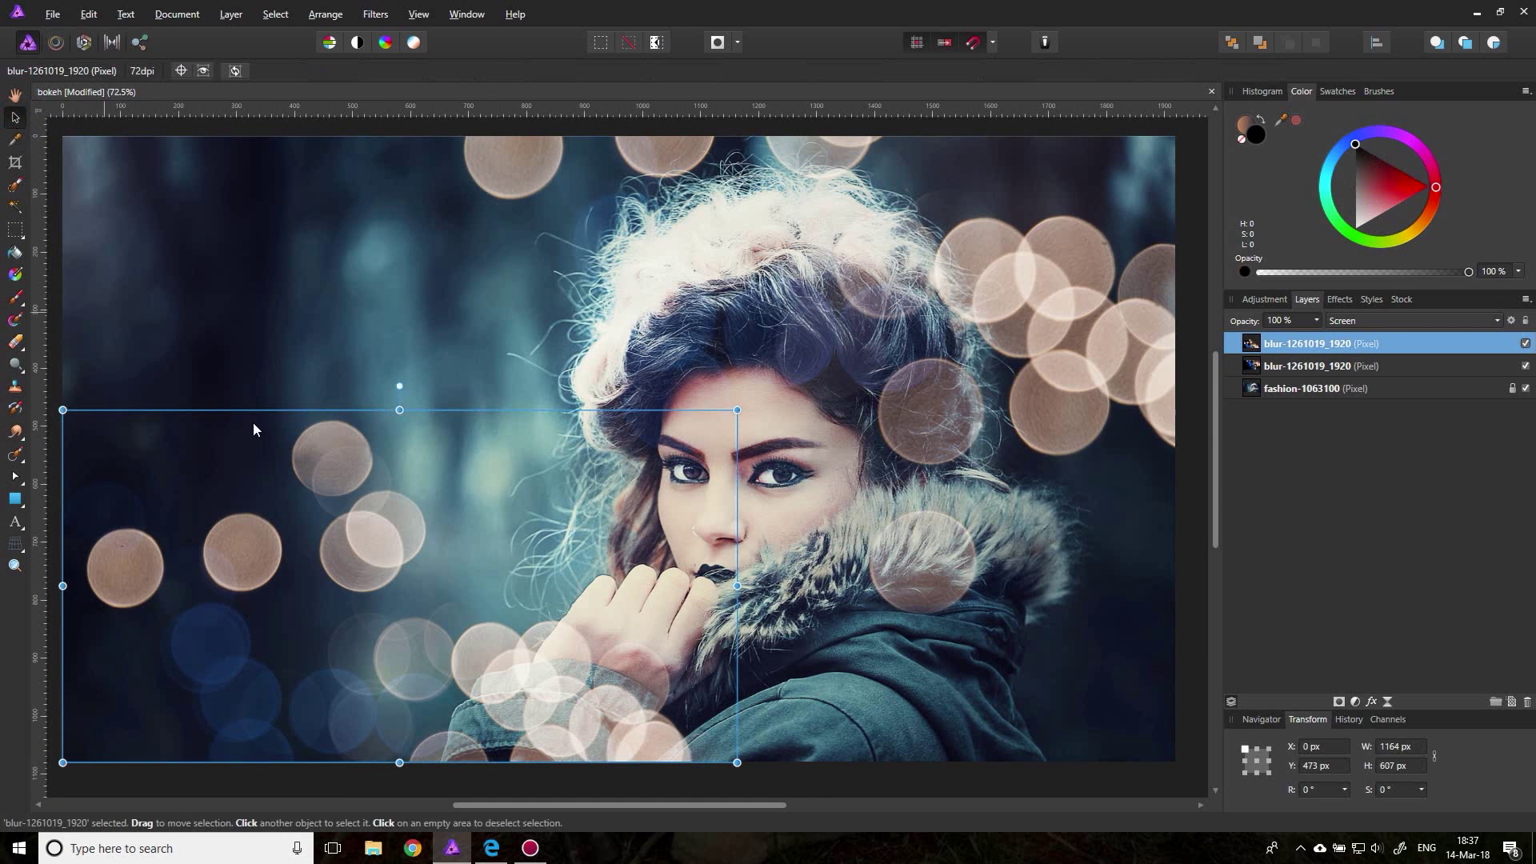
click(136, 127)
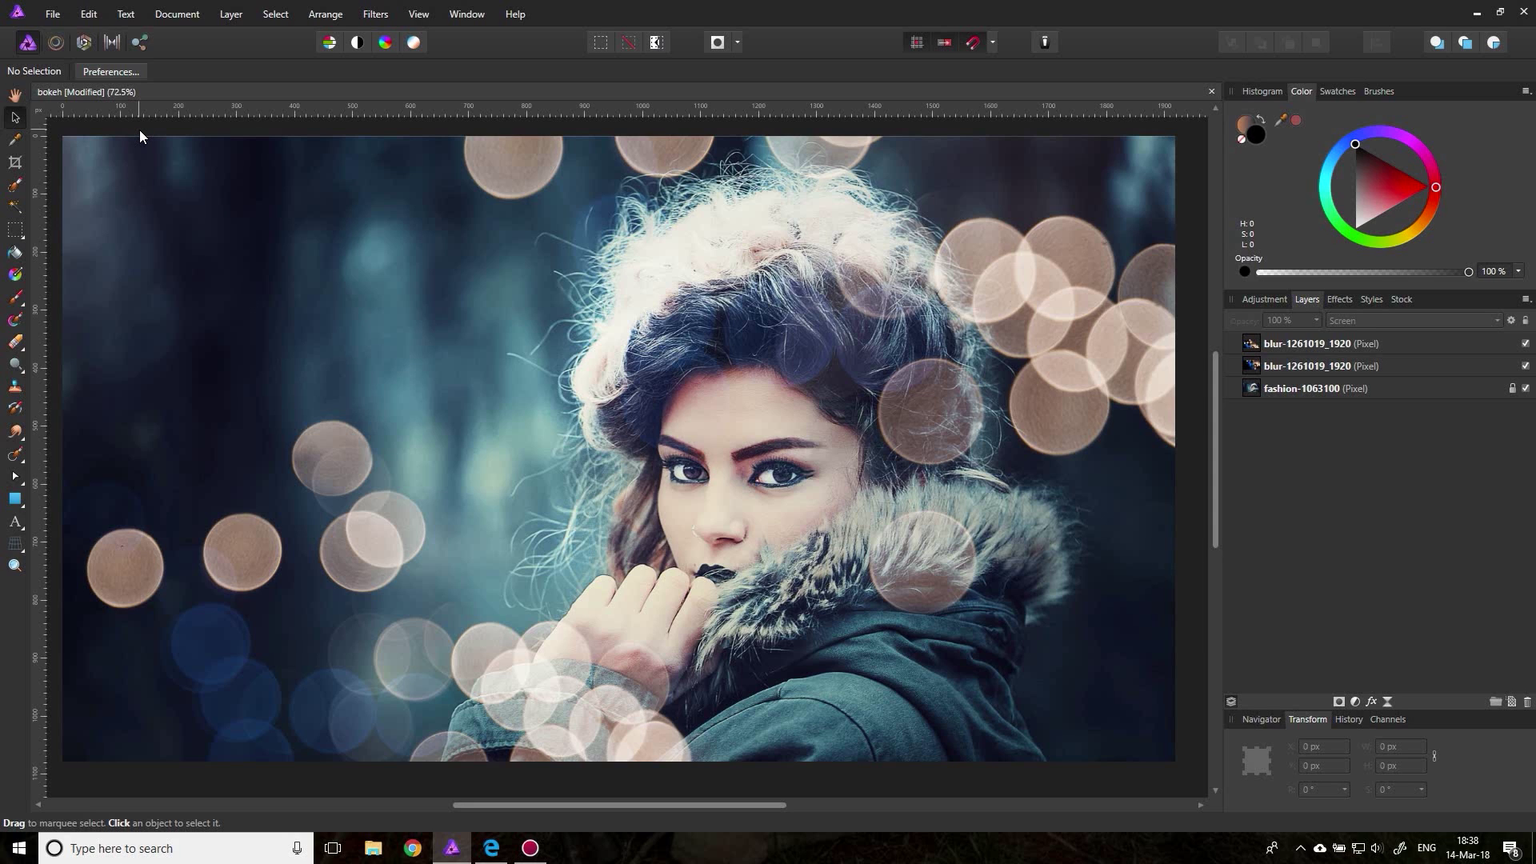
click(1253, 350)
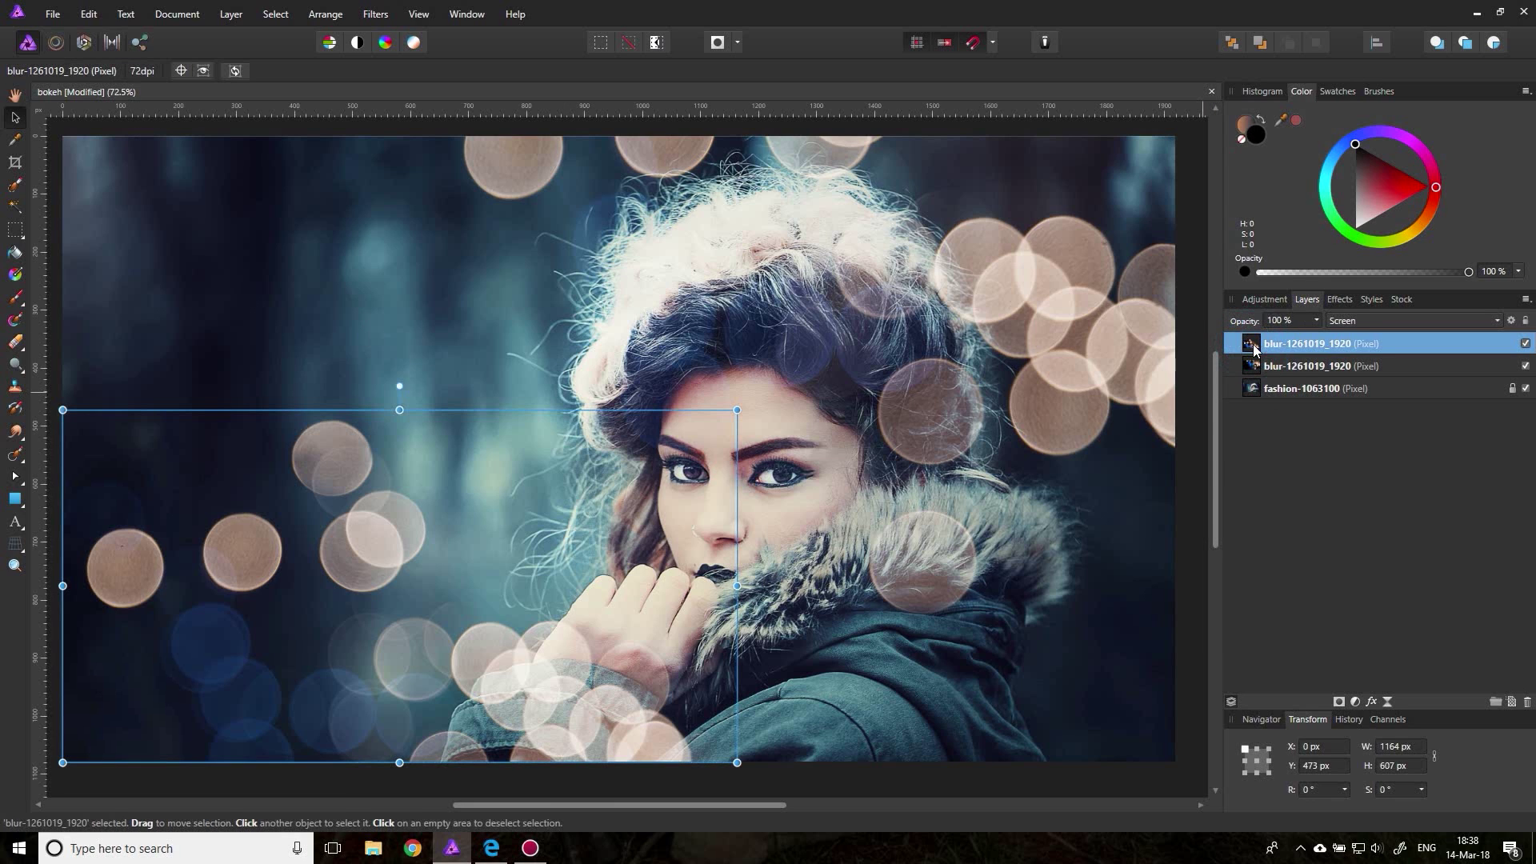
click(1513, 703)
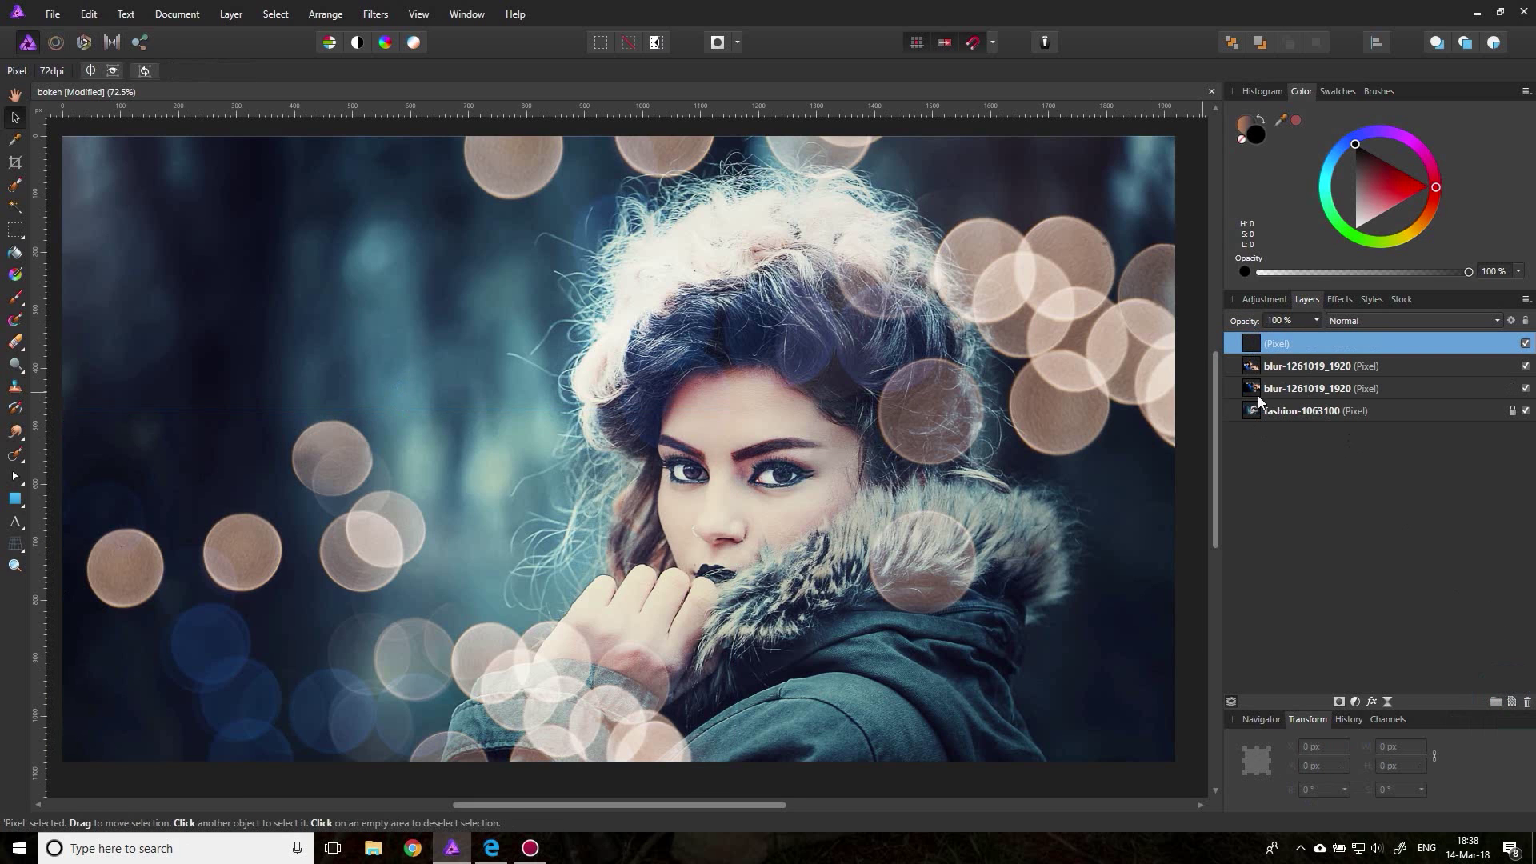
Draw a rectangle with black fill and stroke colours, about 1957 × 1128 px, over the whole photo and set its opacity to 0%
click(15, 500)
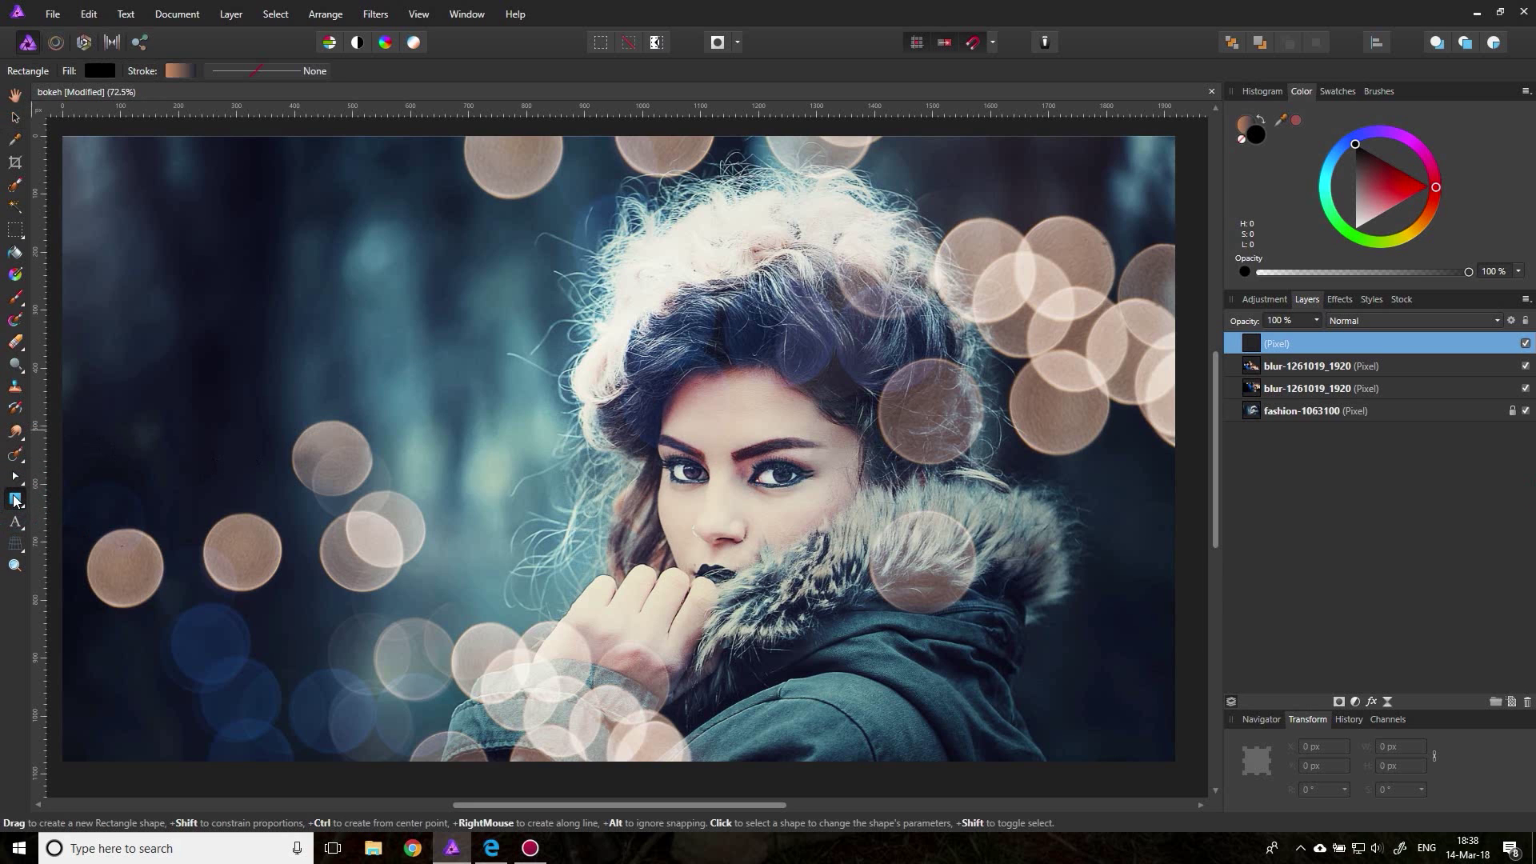
click(183, 78)
click(162, 102)
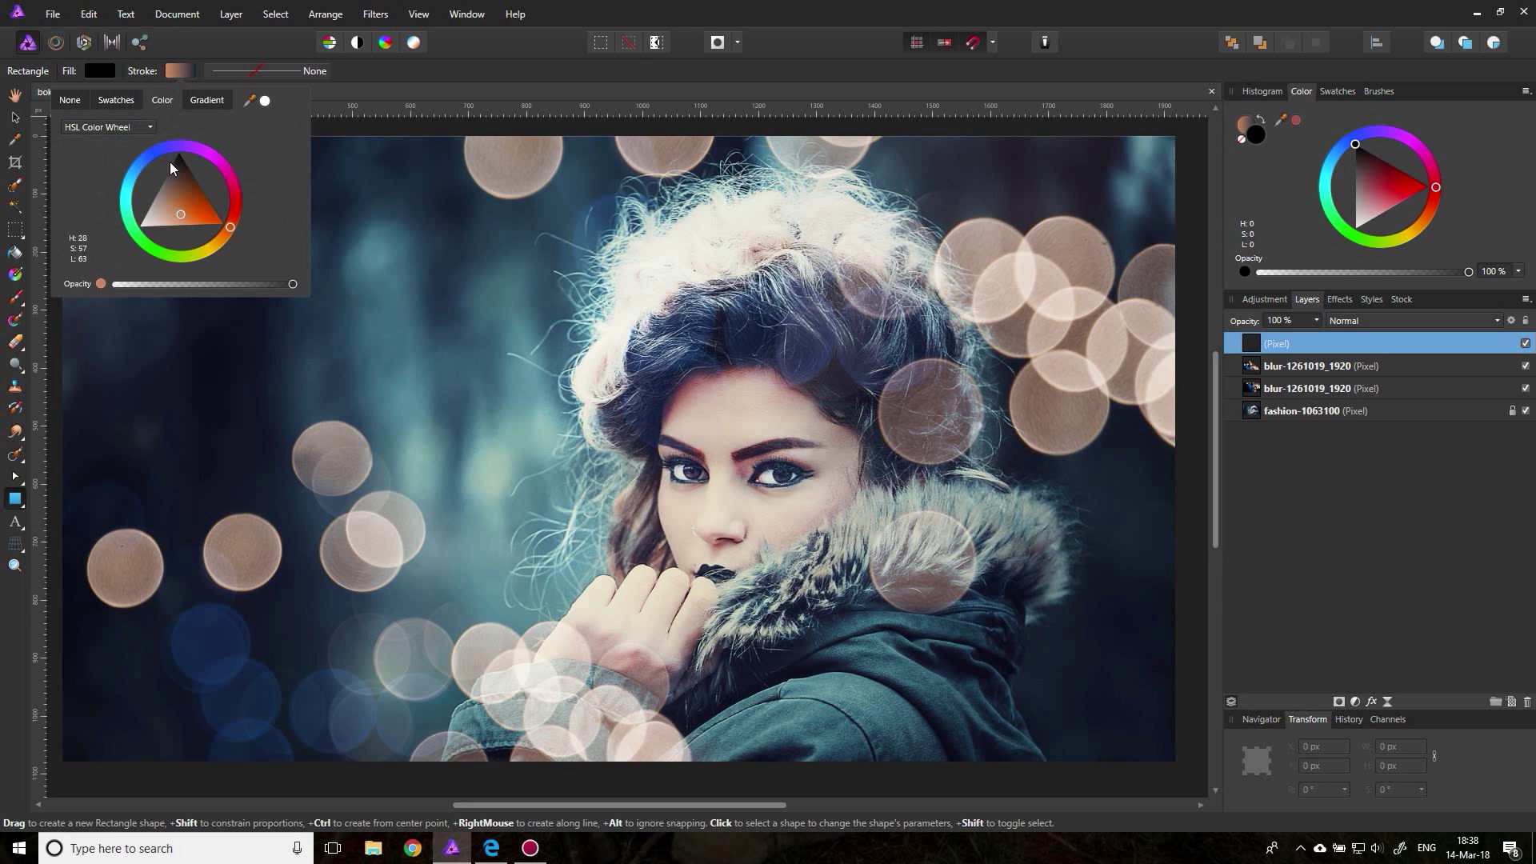
click(178, 72)
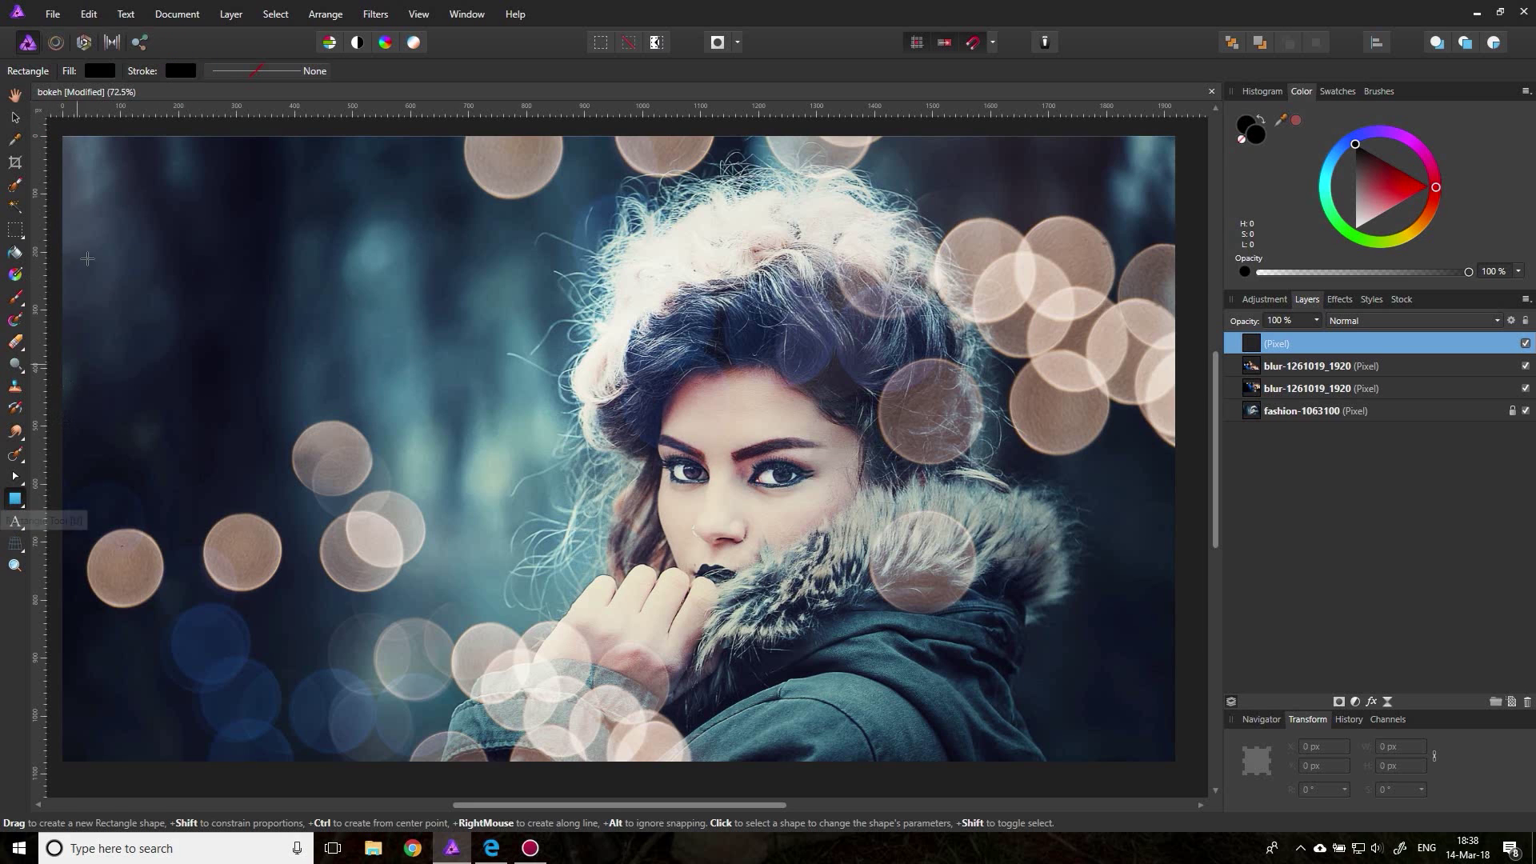
drag(63, 136, 1179, 753)
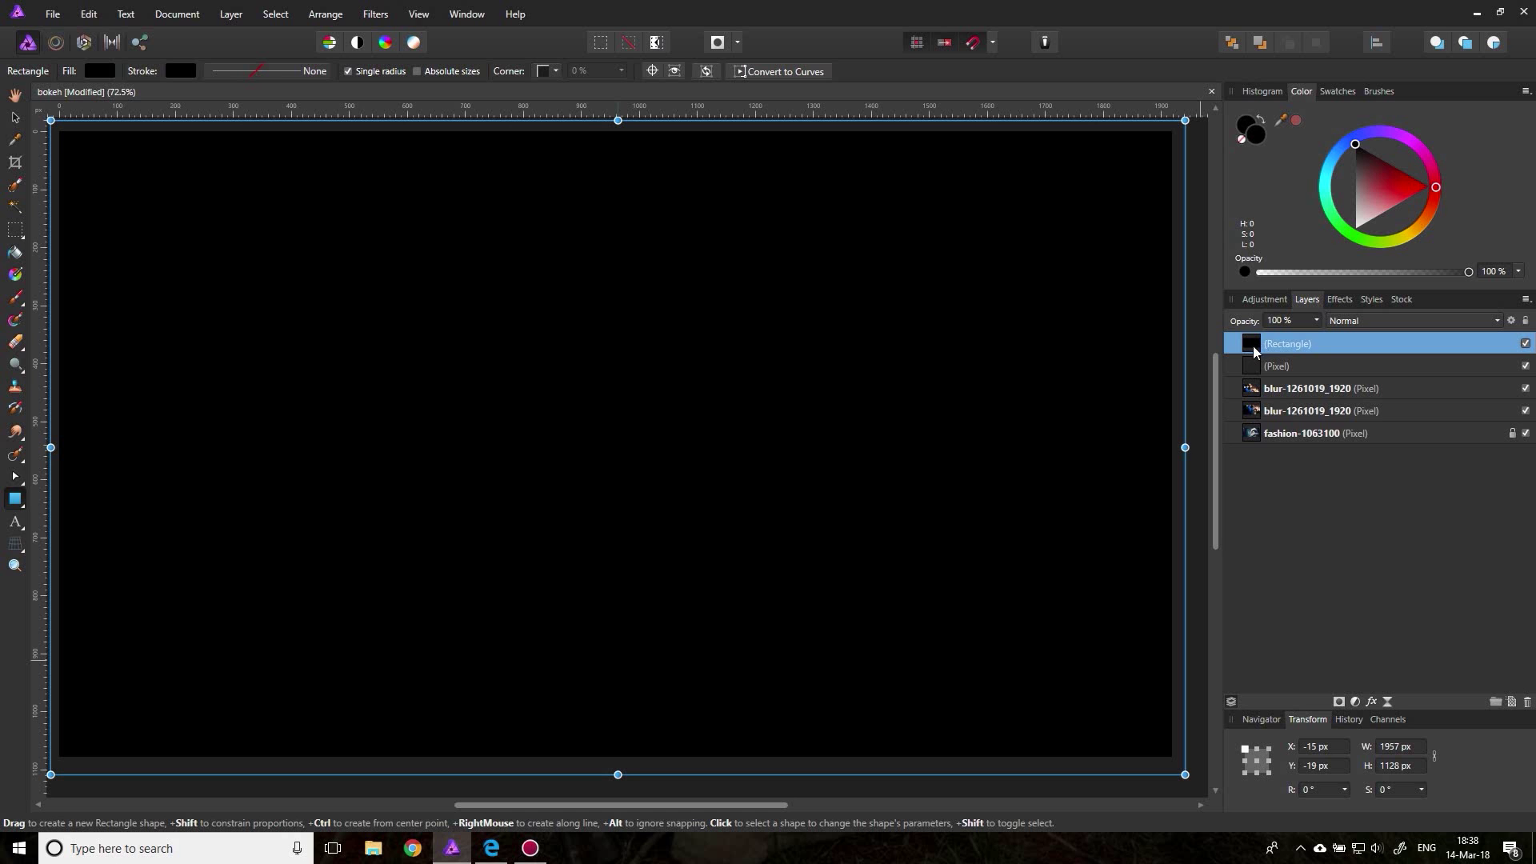
click(1317, 320)
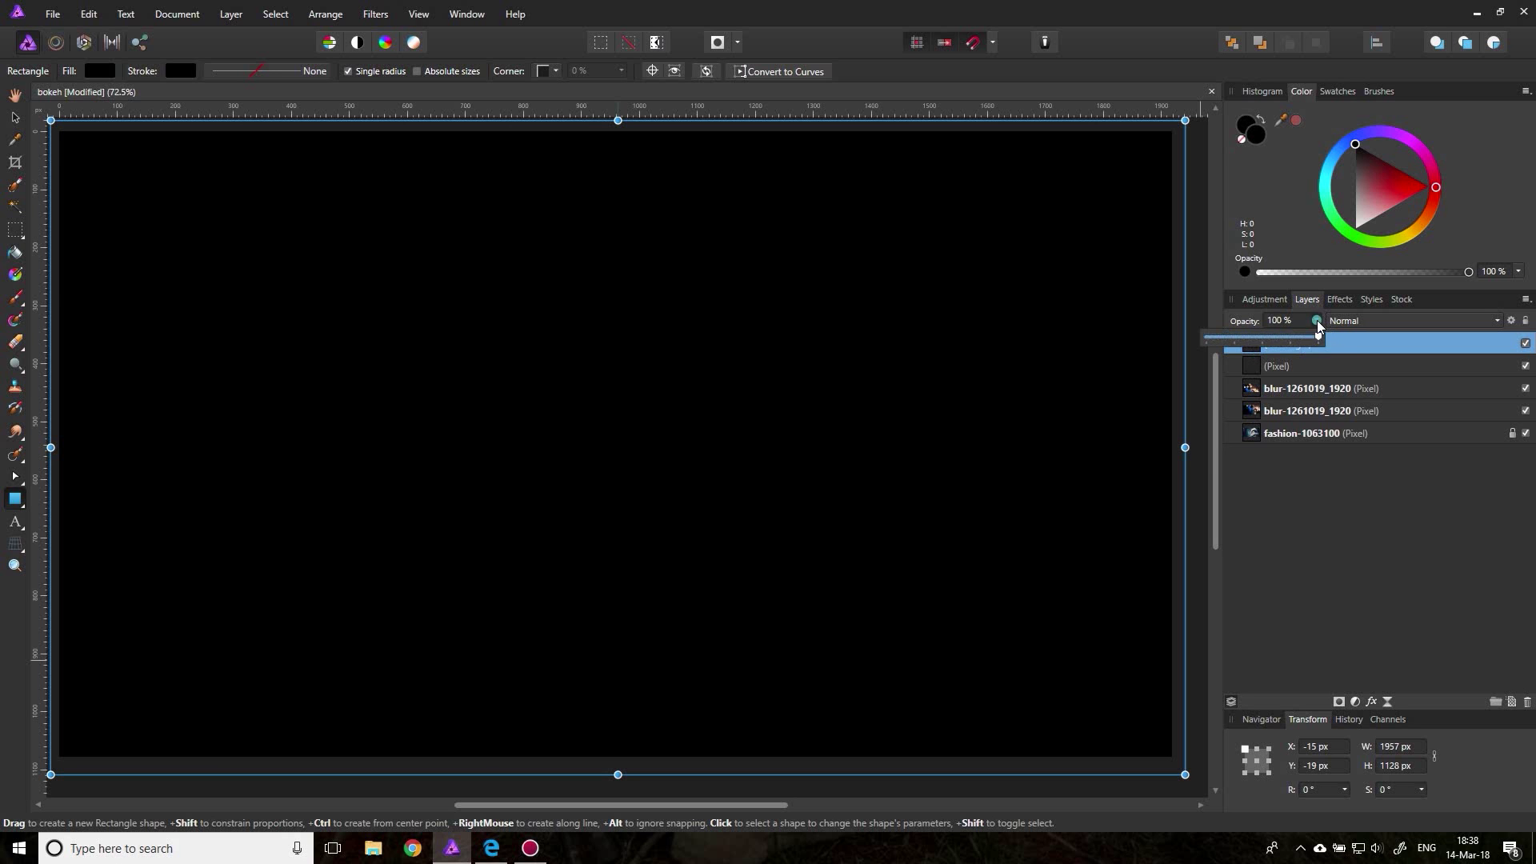
drag(1324, 340, 1195, 342)
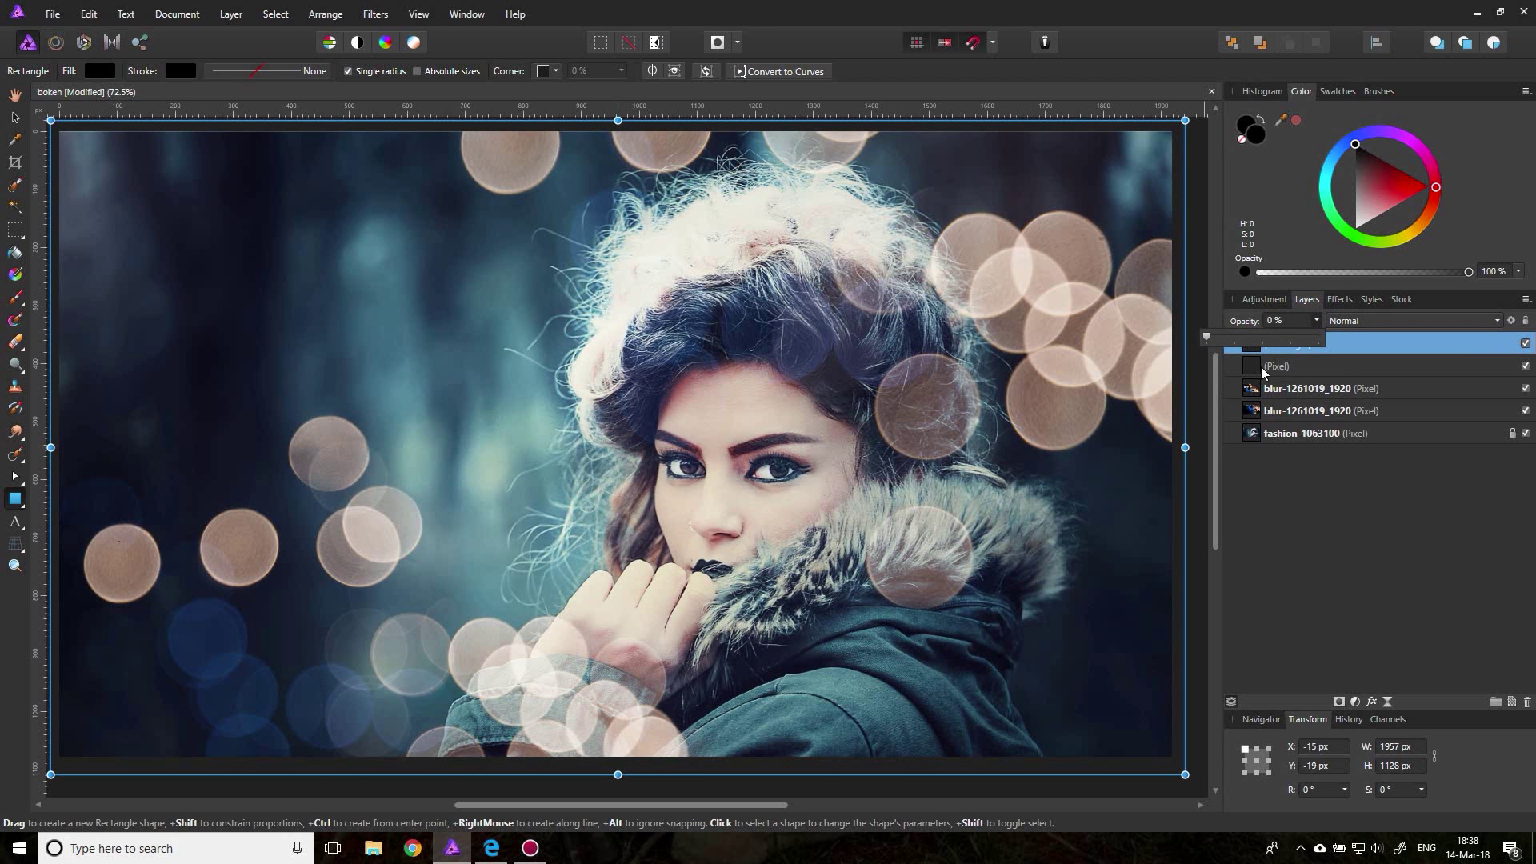
Delete the empty pixel layer beneath the rectangle
click(1301, 368)
right_click(1296, 366)
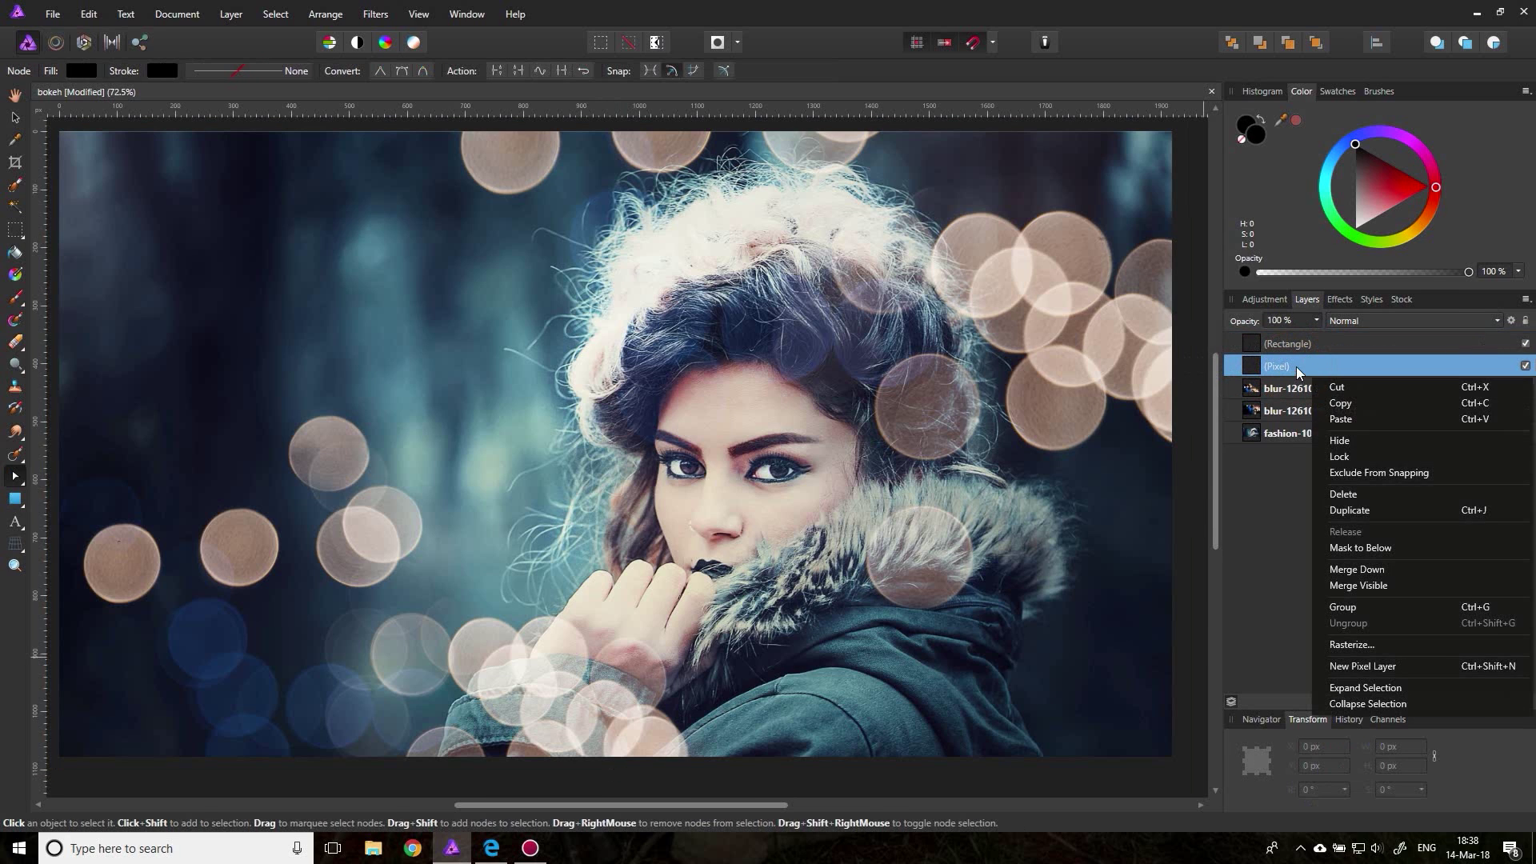
click(1353, 494)
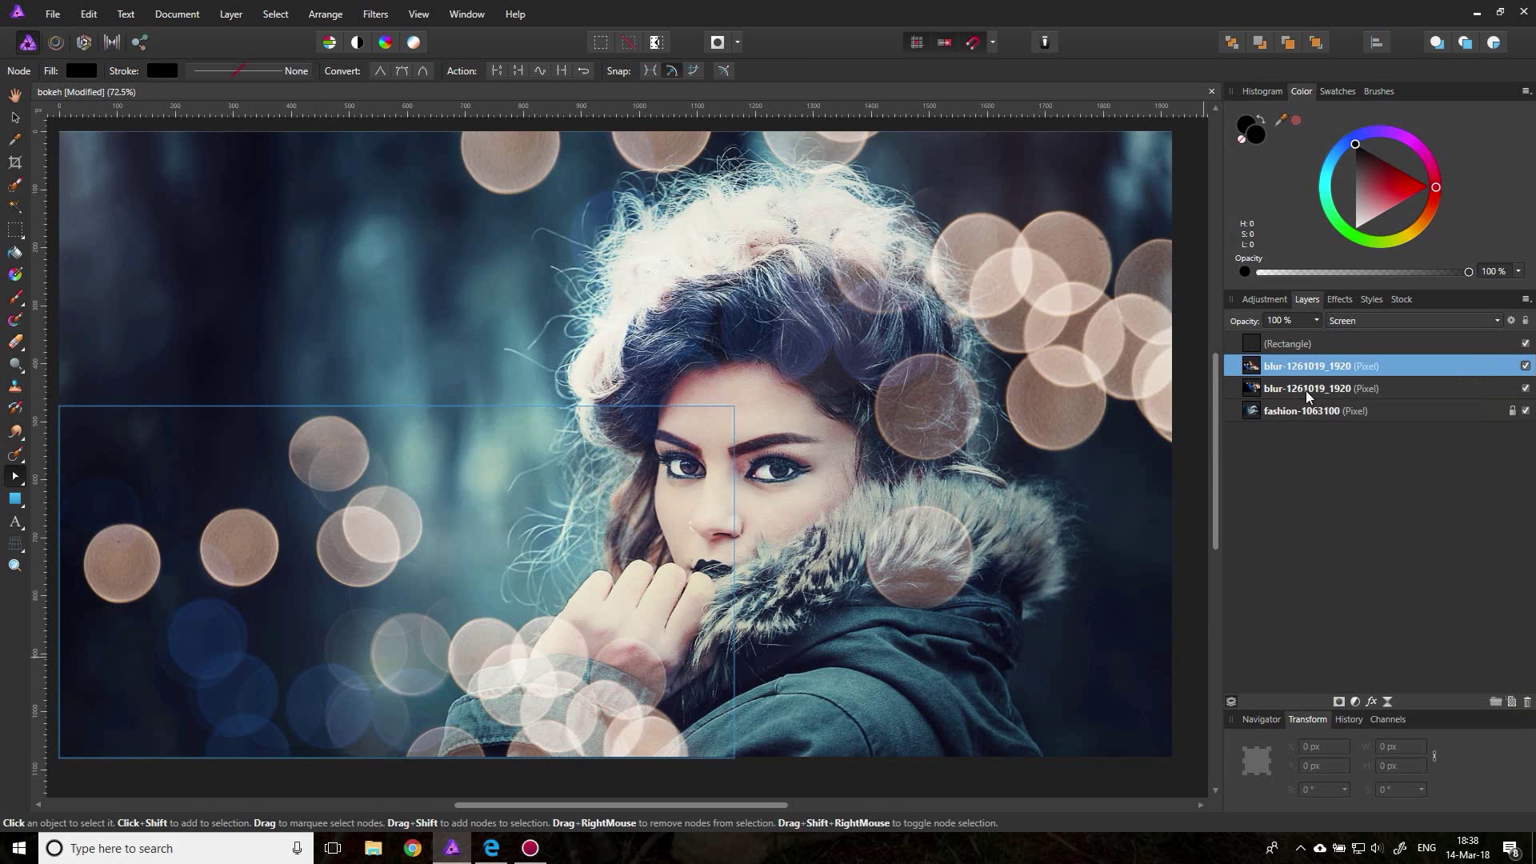
Give the rectangle a linear gradient fill and colour its end stop with the dark blue sampled from the background beside the hair
click(1254, 343)
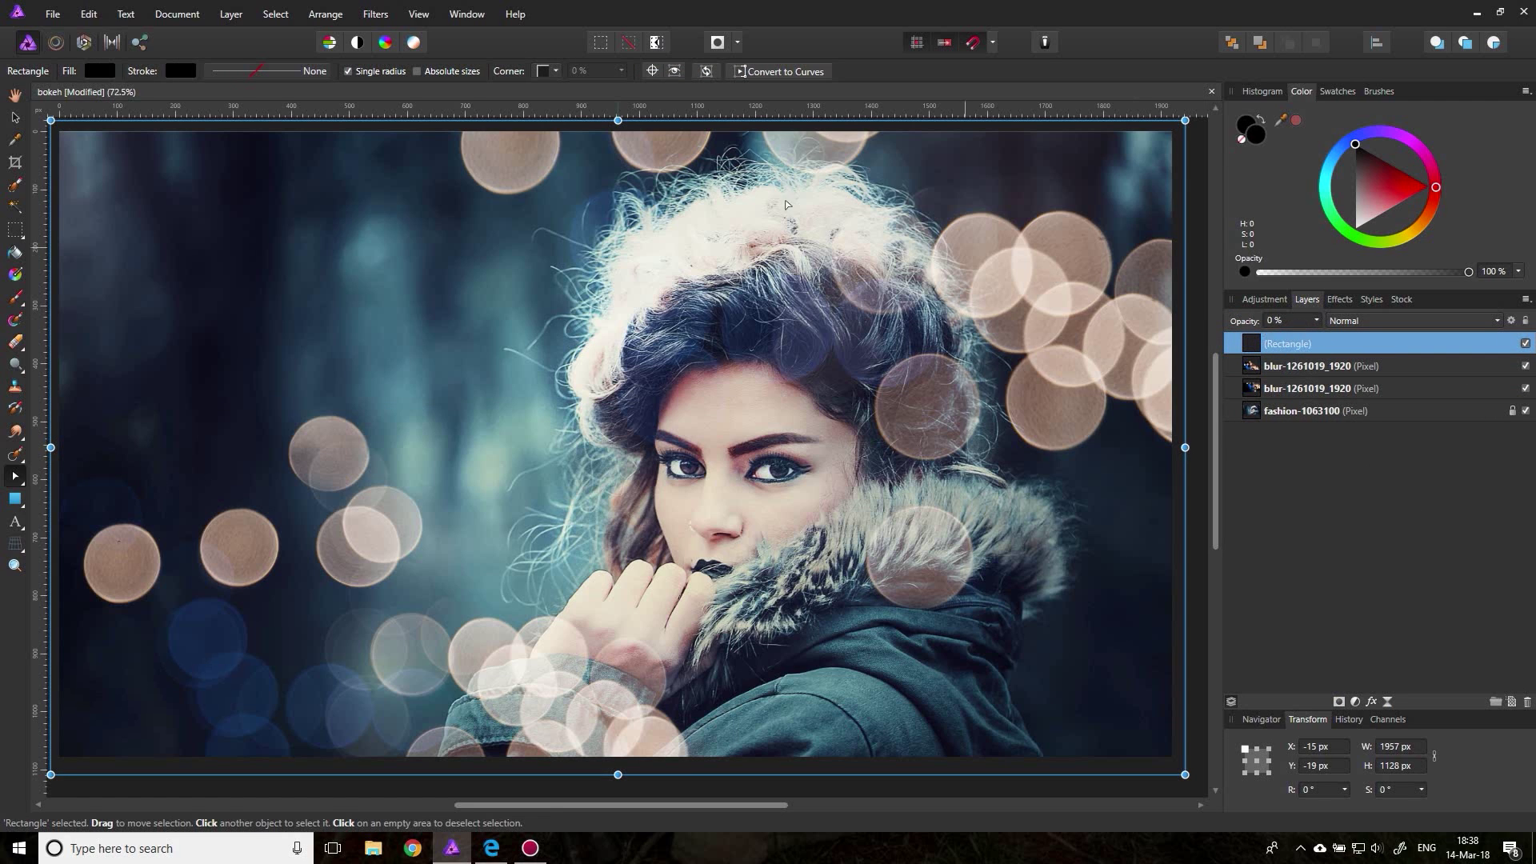
click(99, 71)
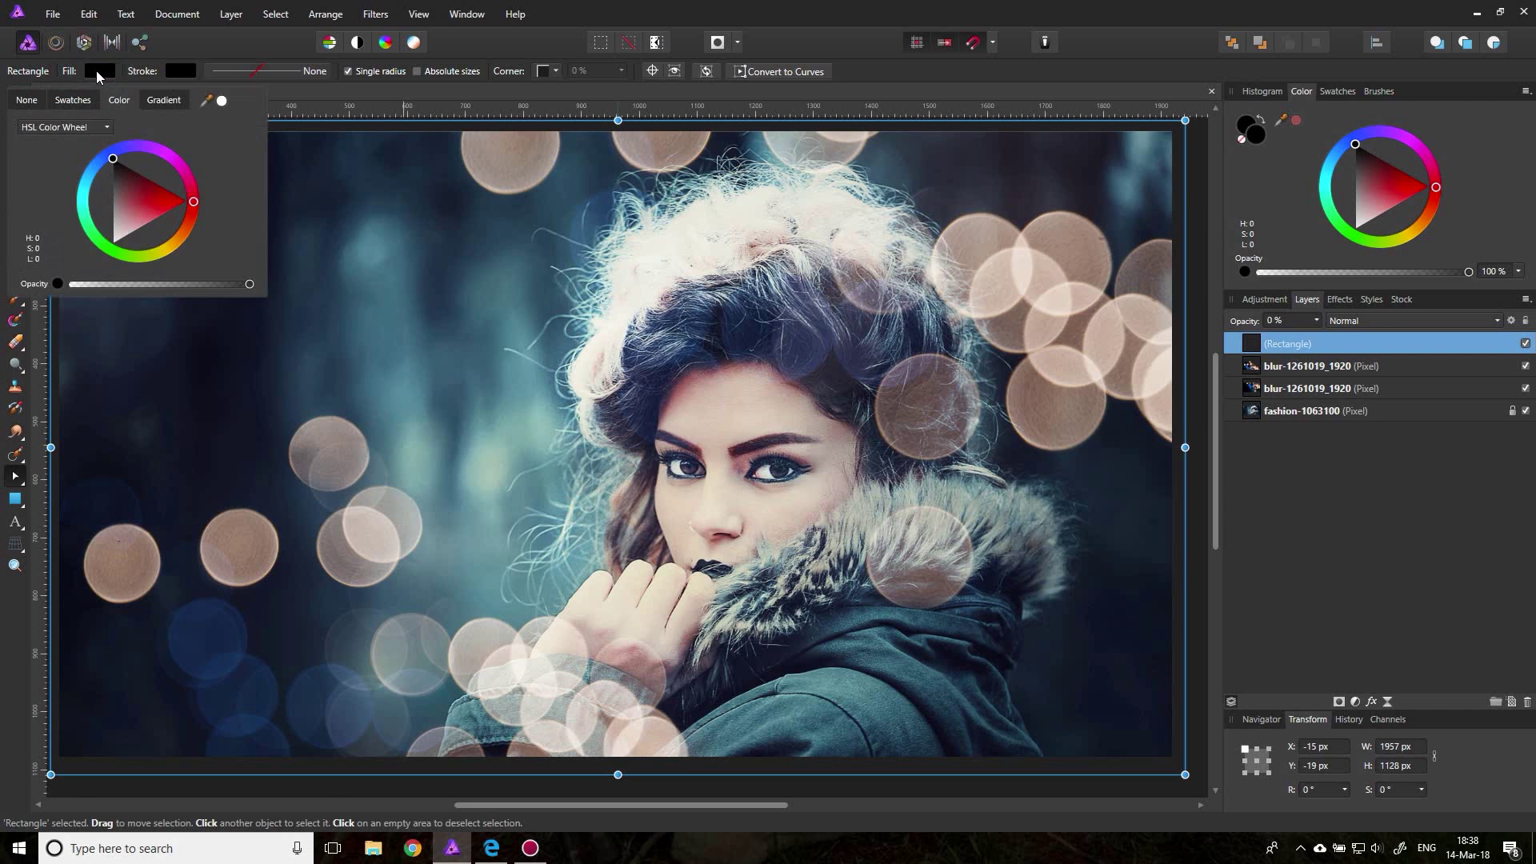
click(158, 101)
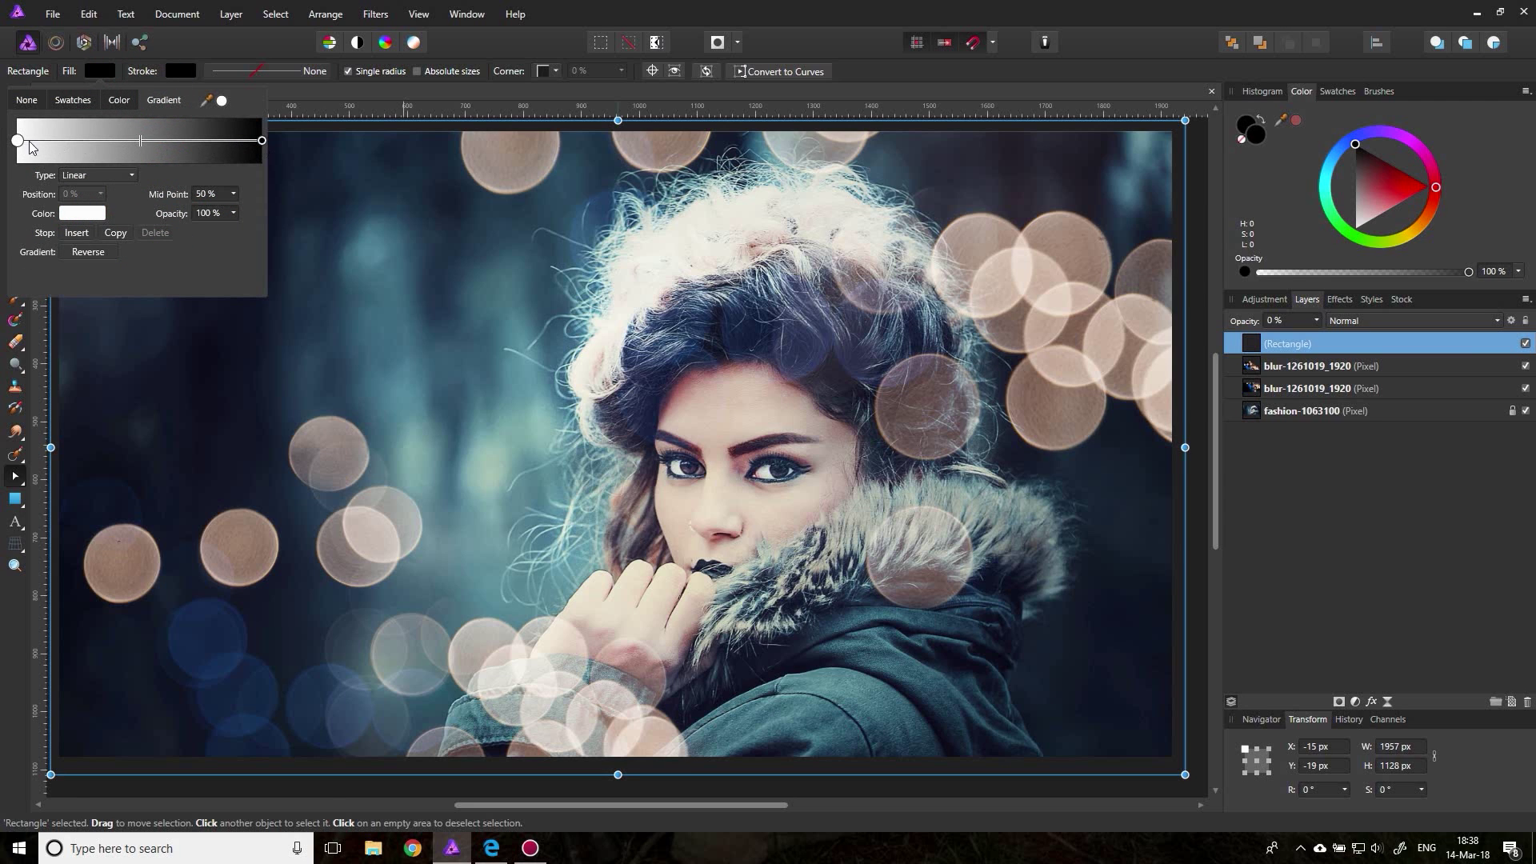
click(263, 141)
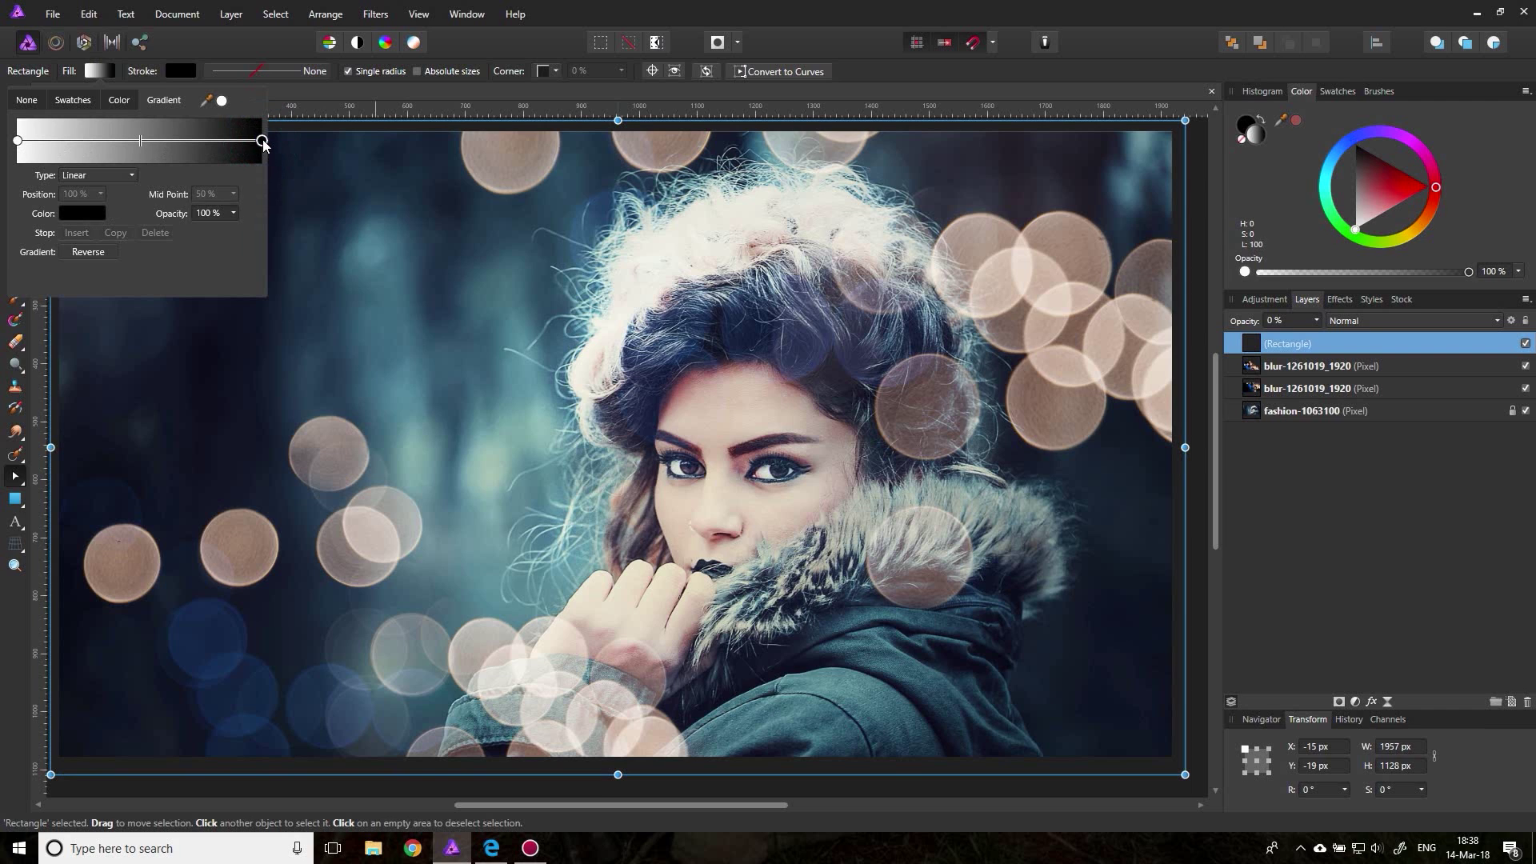
click(80, 214)
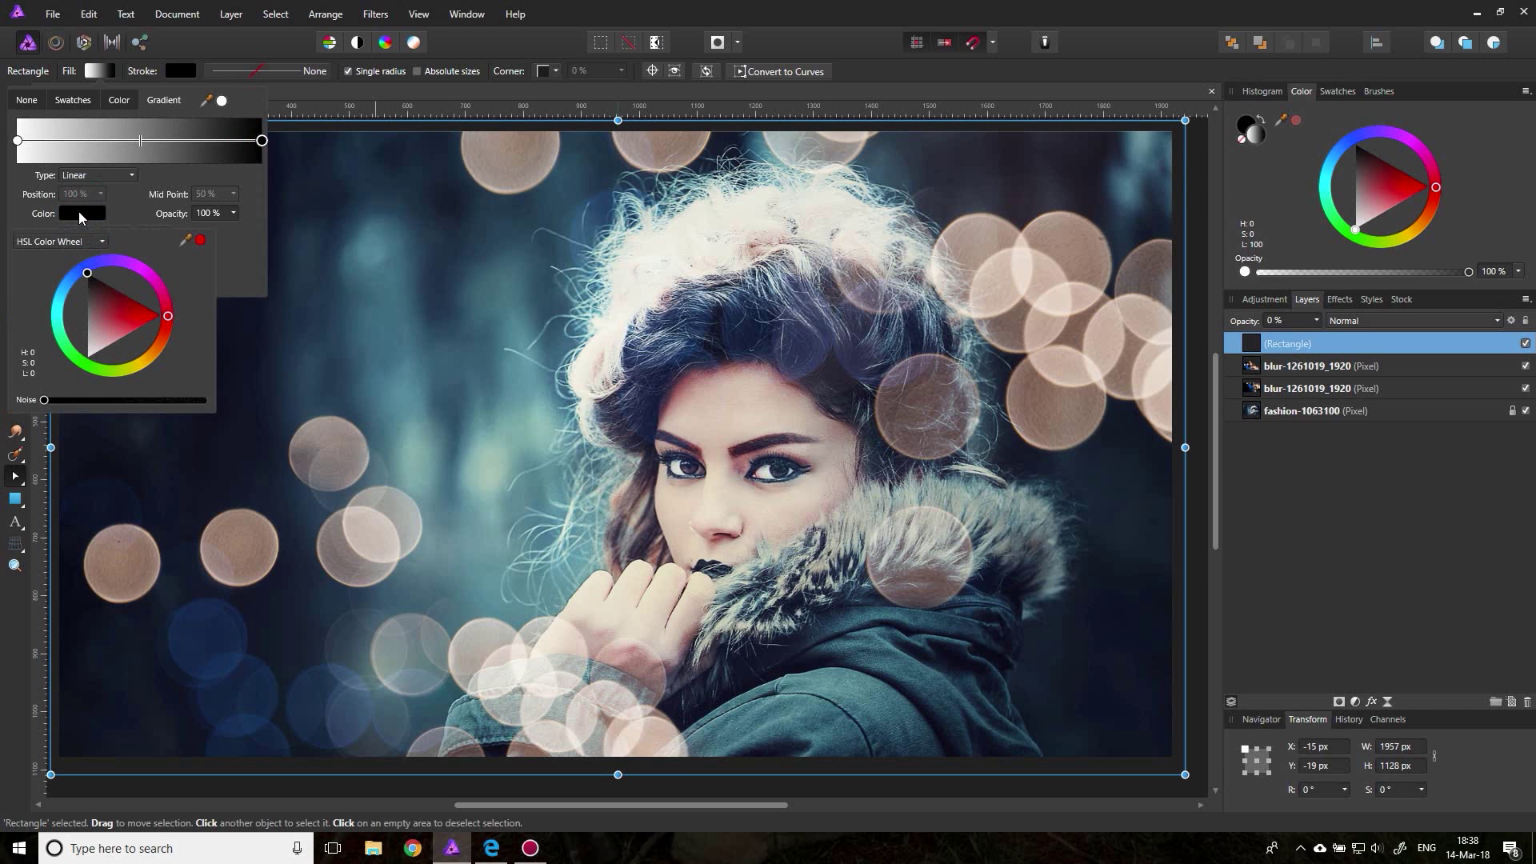
drag(202, 243, 439, 217)
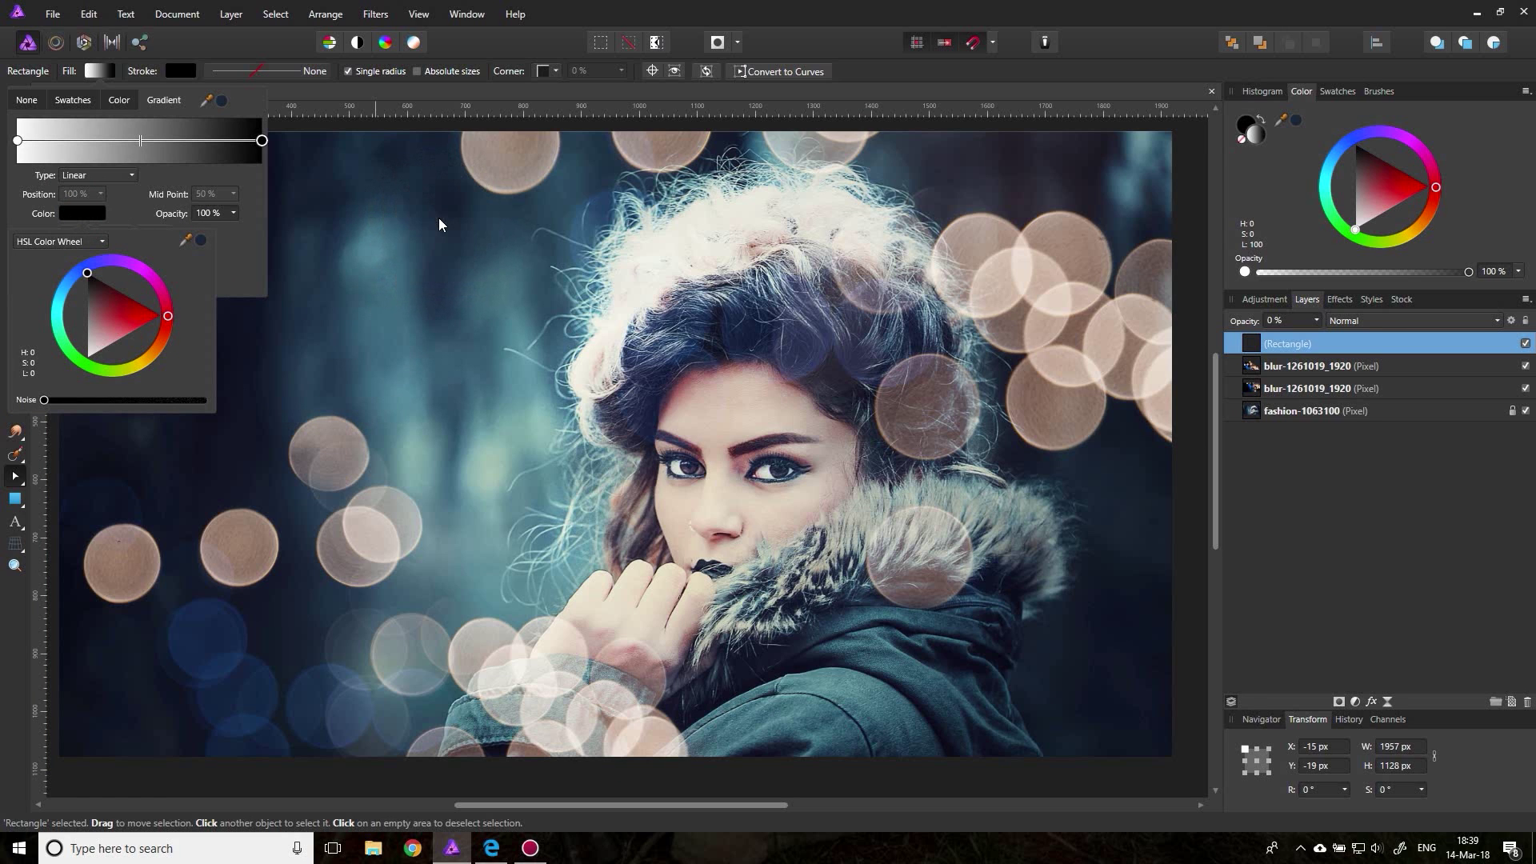
click(202, 241)
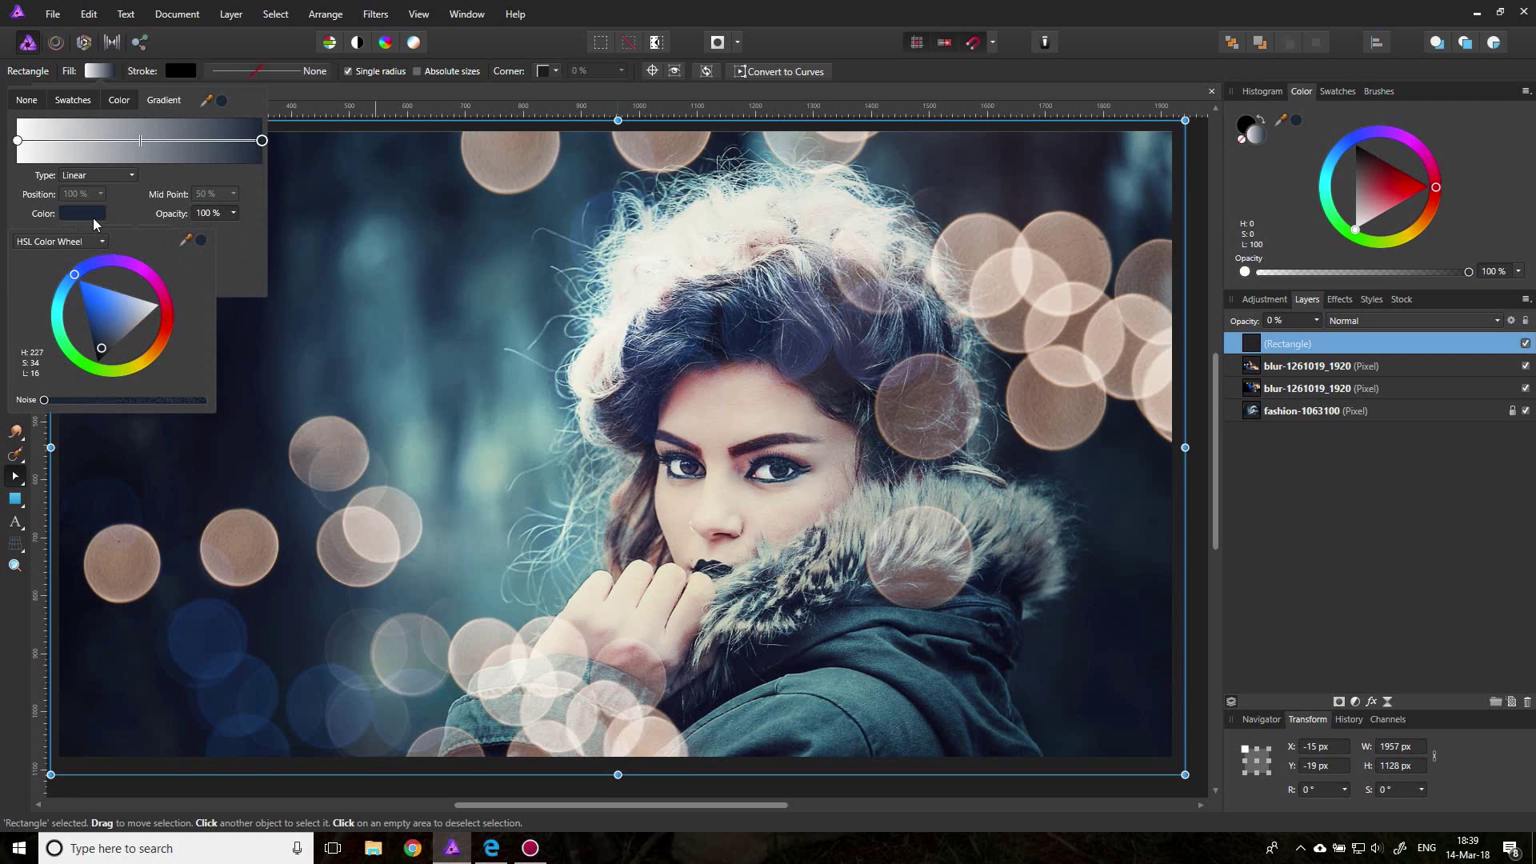
click(243, 254)
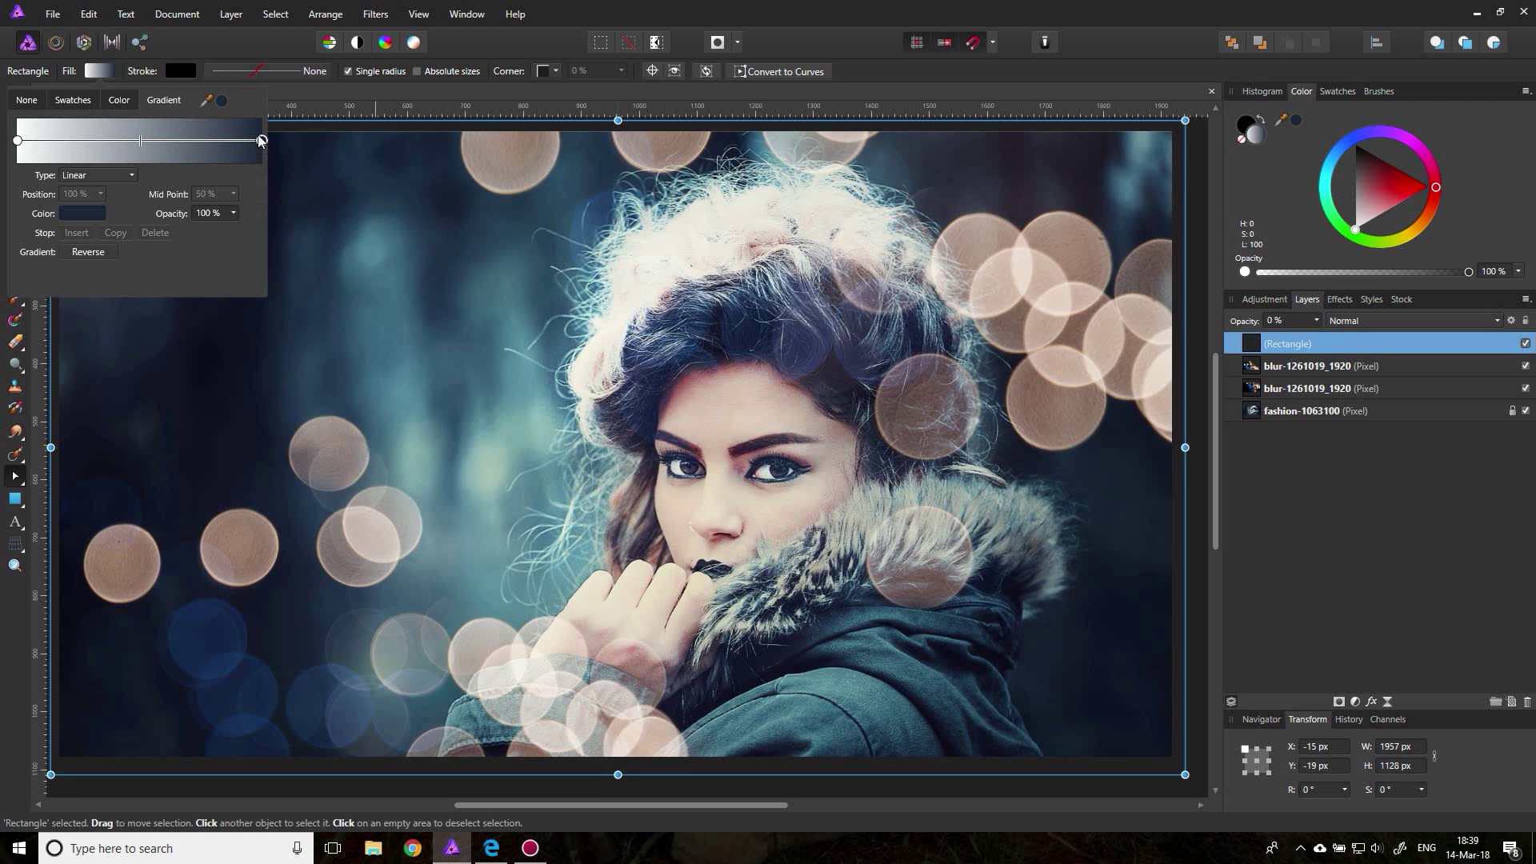
Colour the gradient's start stop with the dusky red sampled from the forehead's hairline, and set the rectangle's opacity to 100%
click(17, 141)
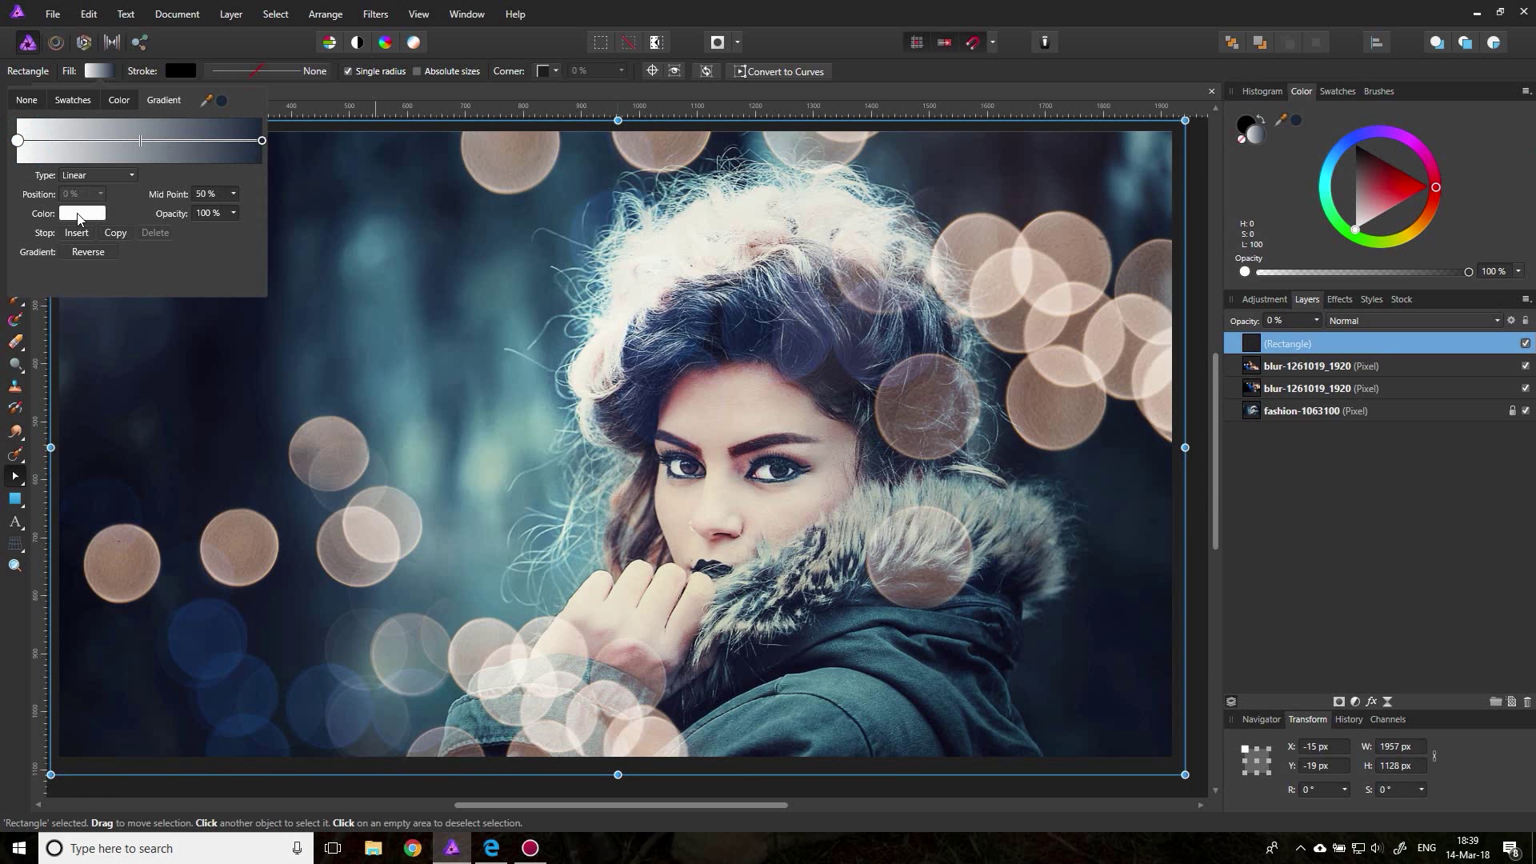
click(79, 214)
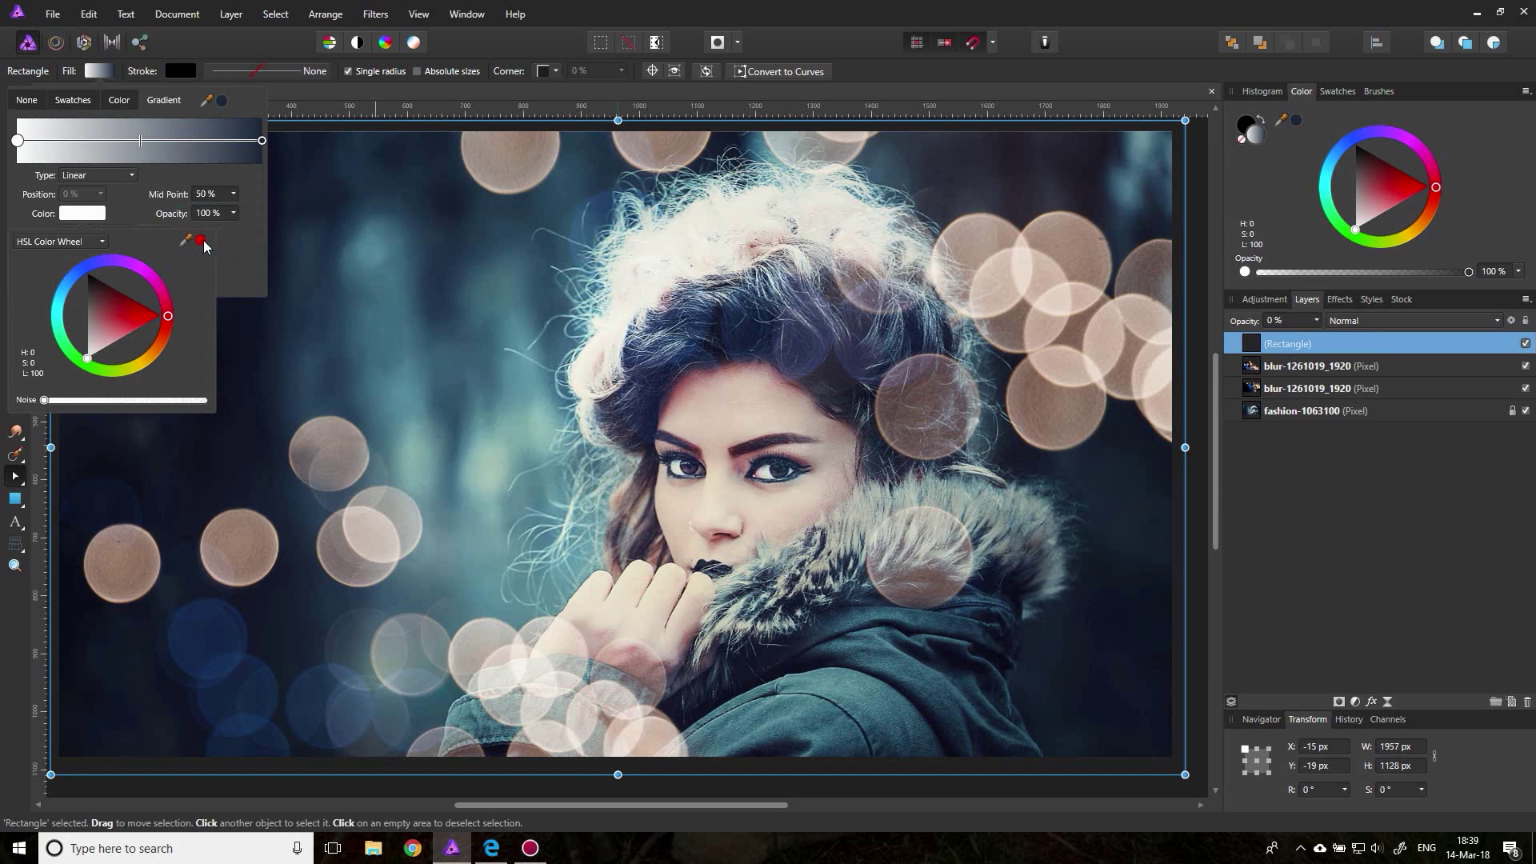
drag(204, 246, 682, 382)
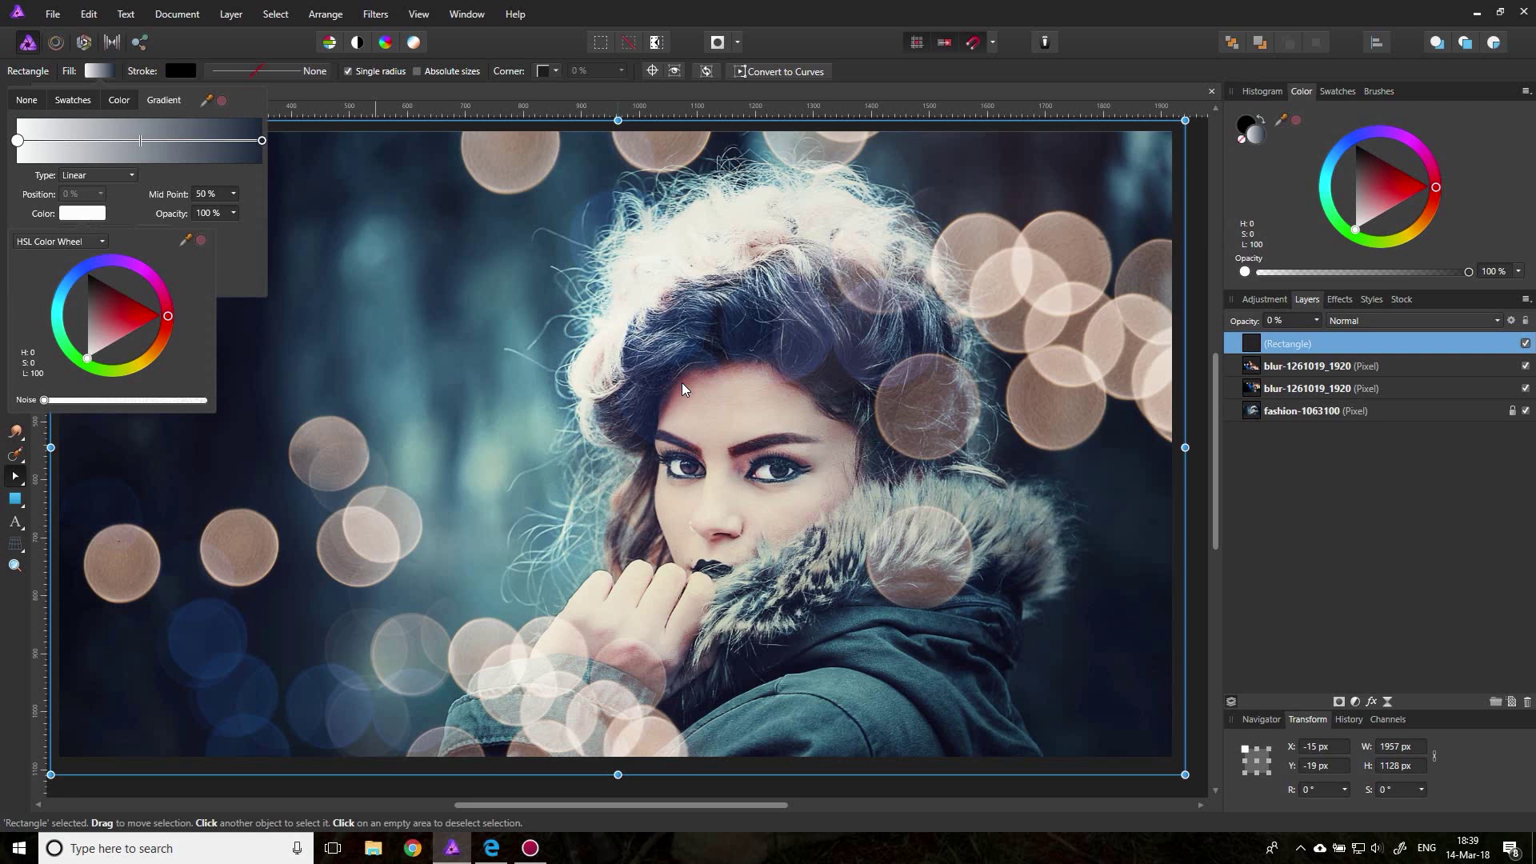
click(201, 240)
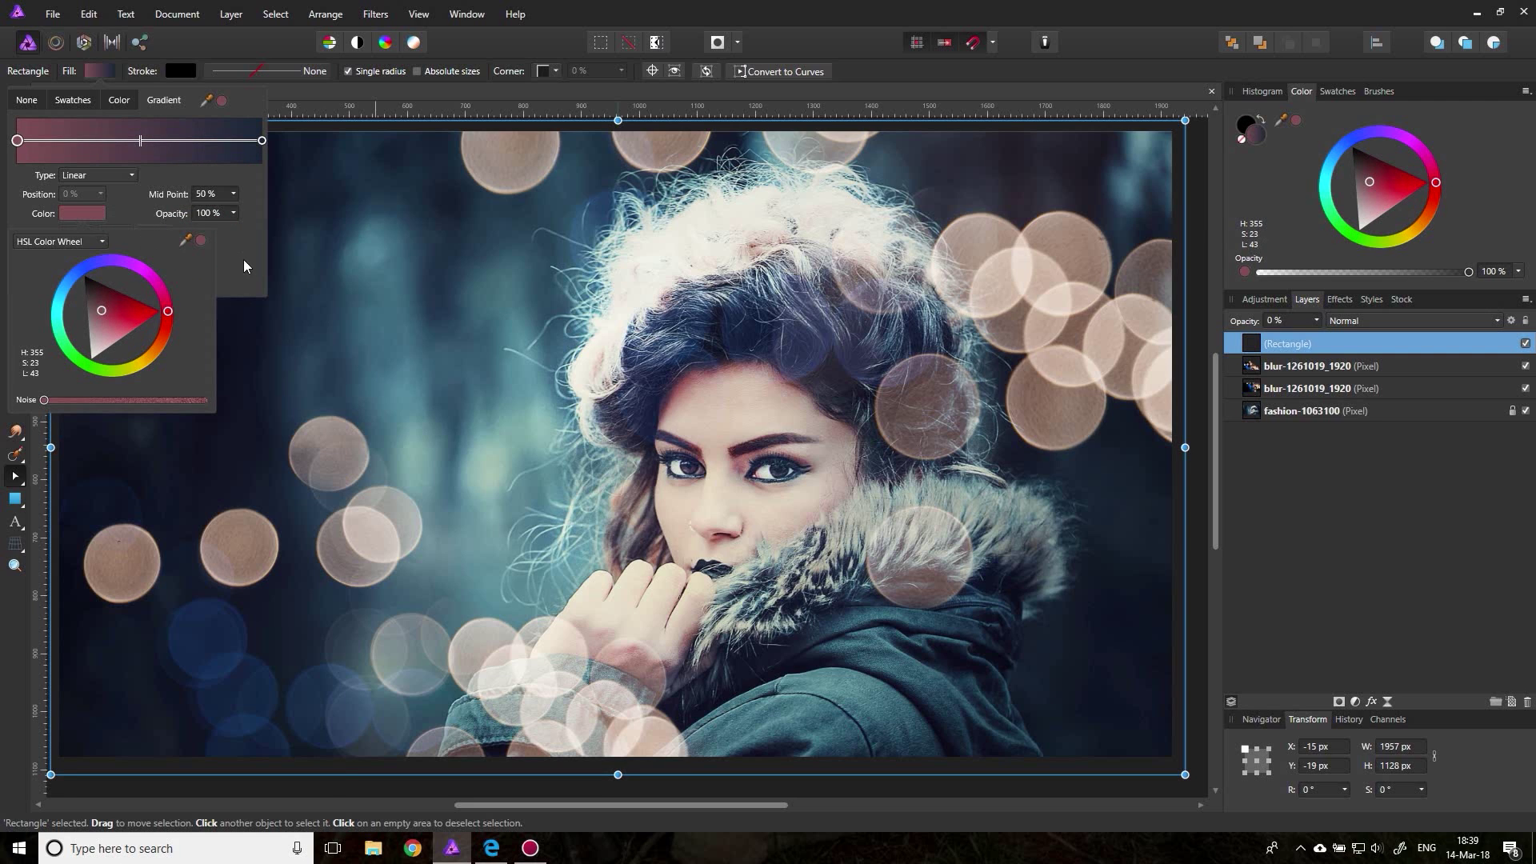
click(100, 72)
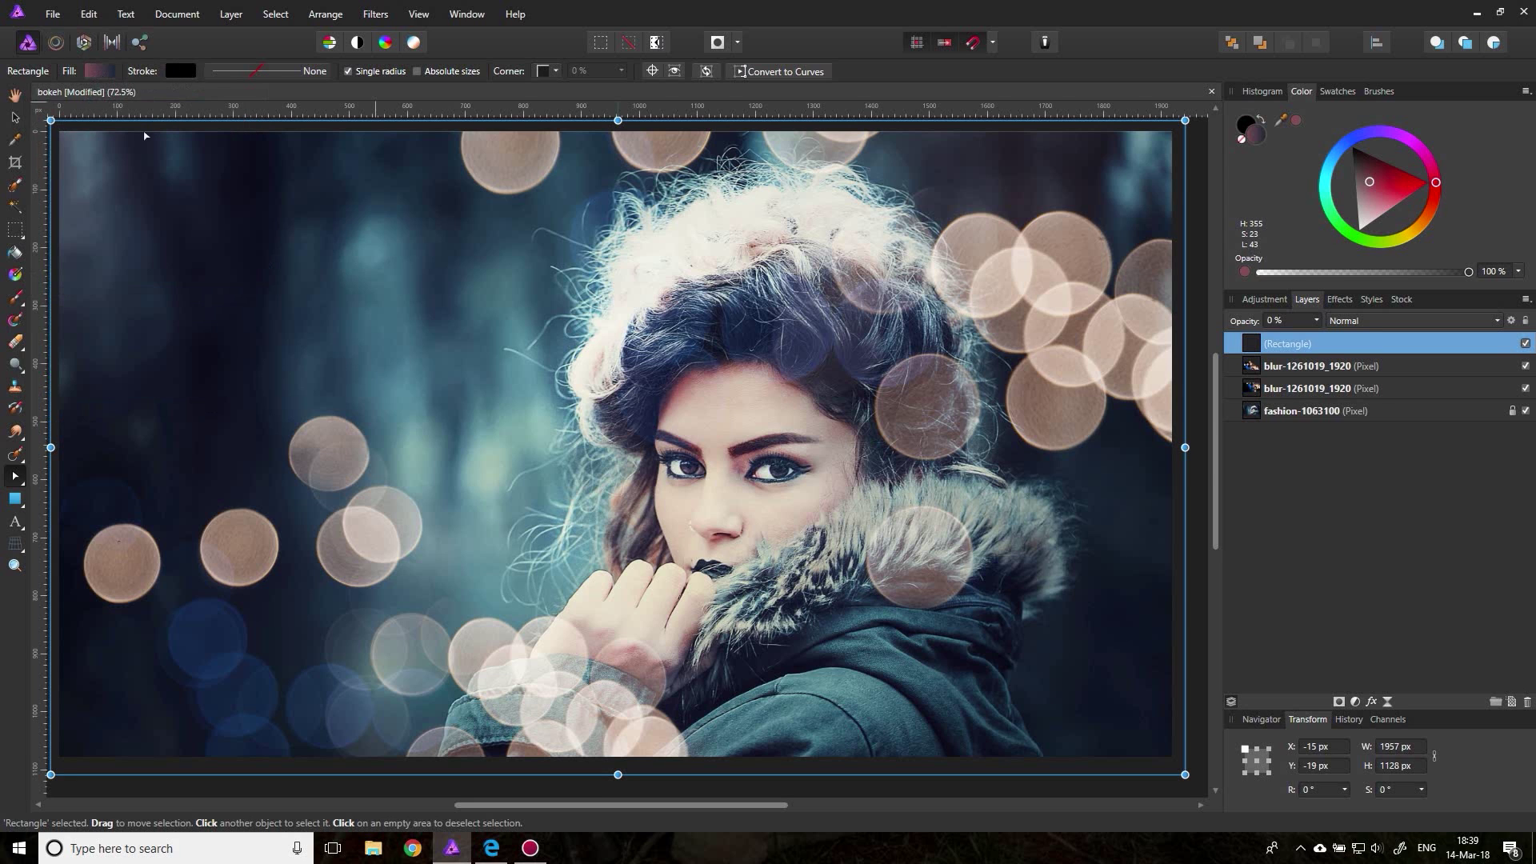
click(1317, 320)
drag(1319, 337, 1453, 346)
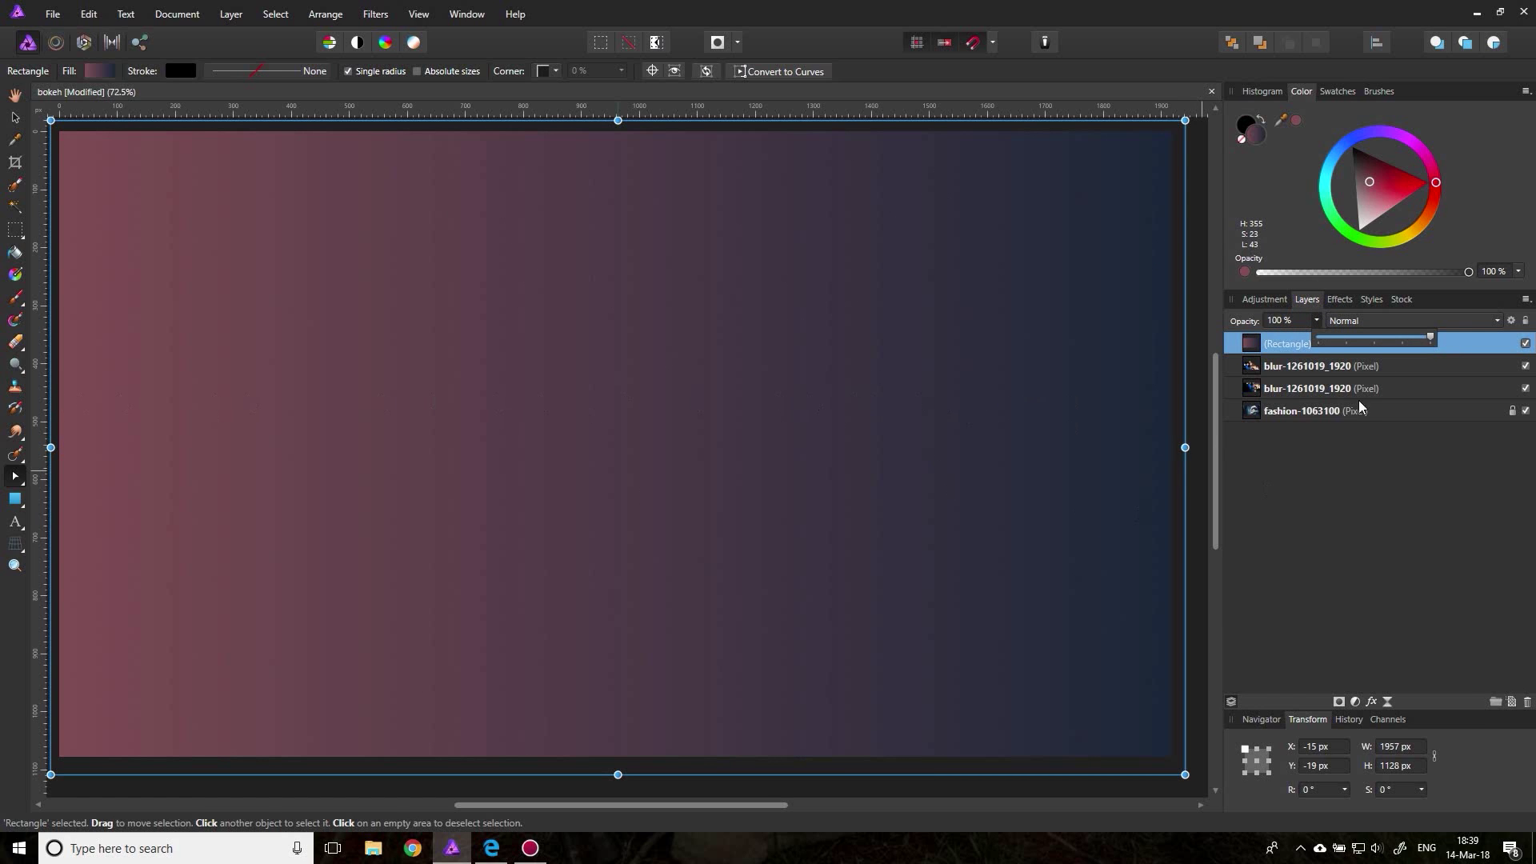
Set the gradient rectangle's blend mode to Soft Light and compare the photo with the overlay hidden and shown
click(1366, 319)
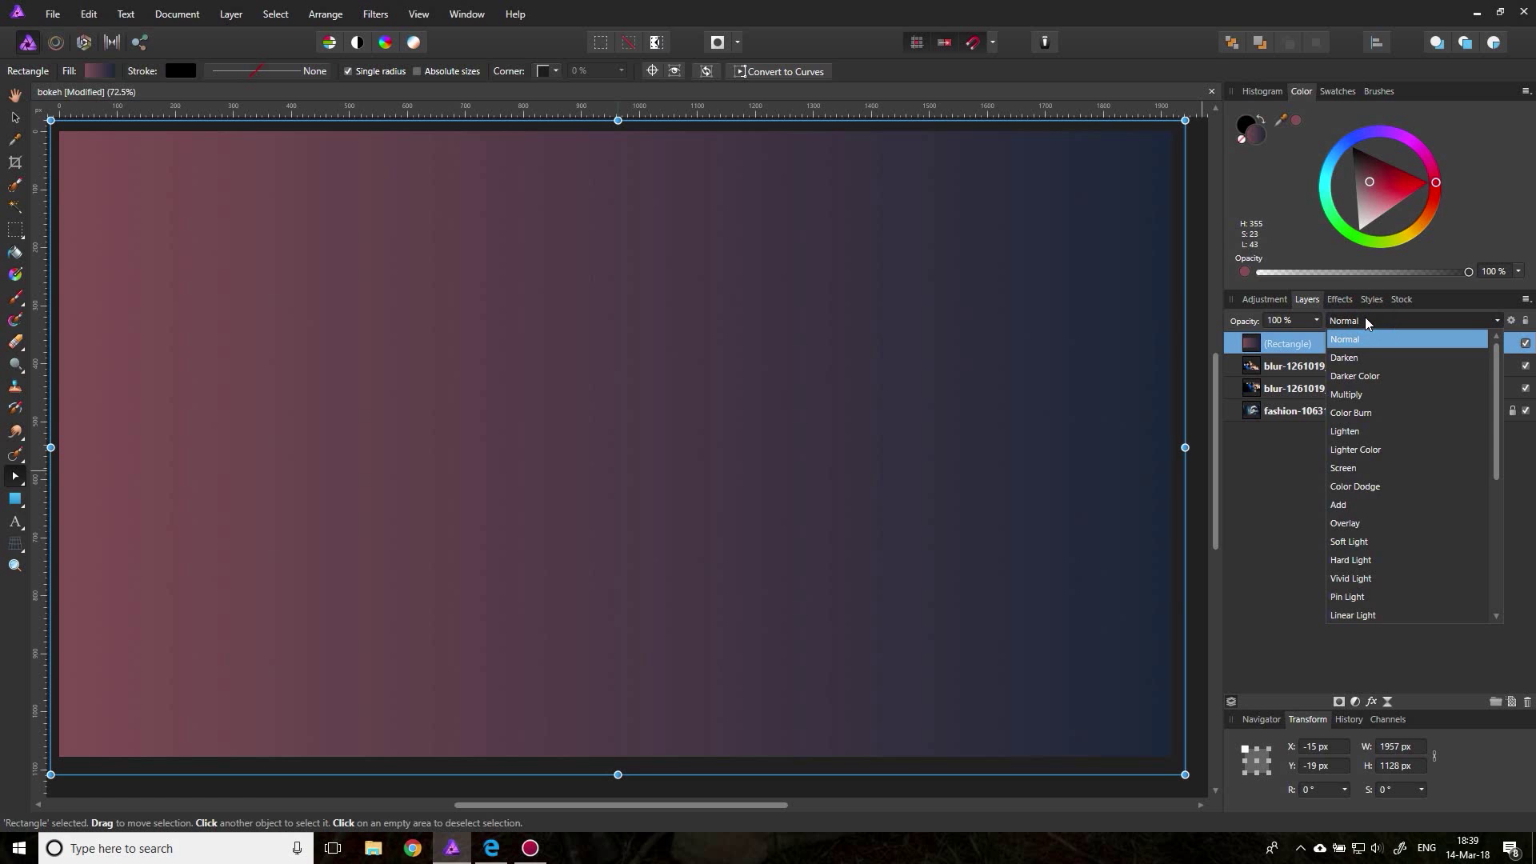
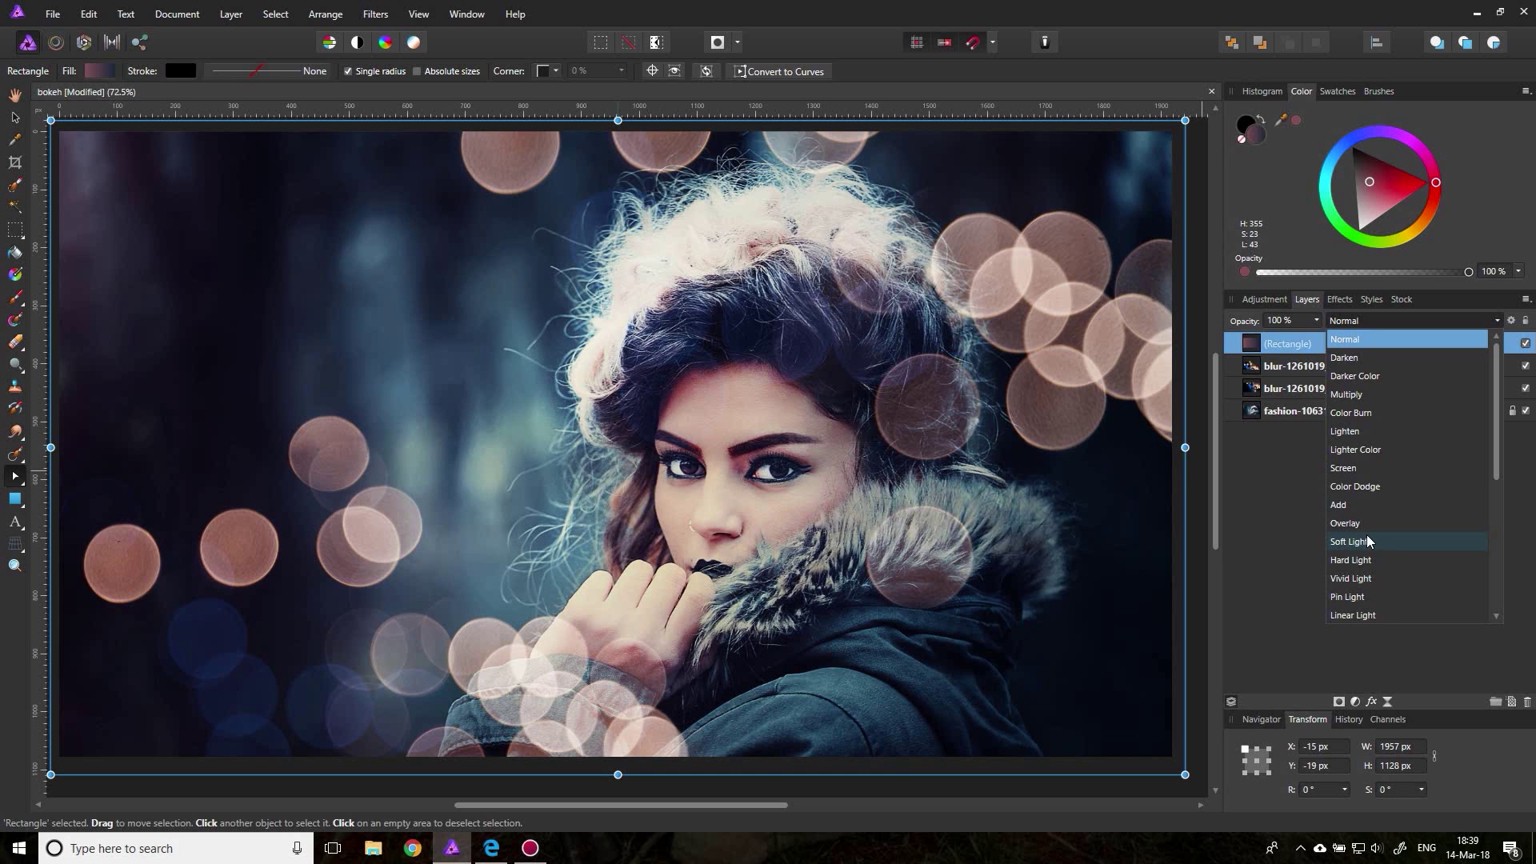
click(1368, 542)
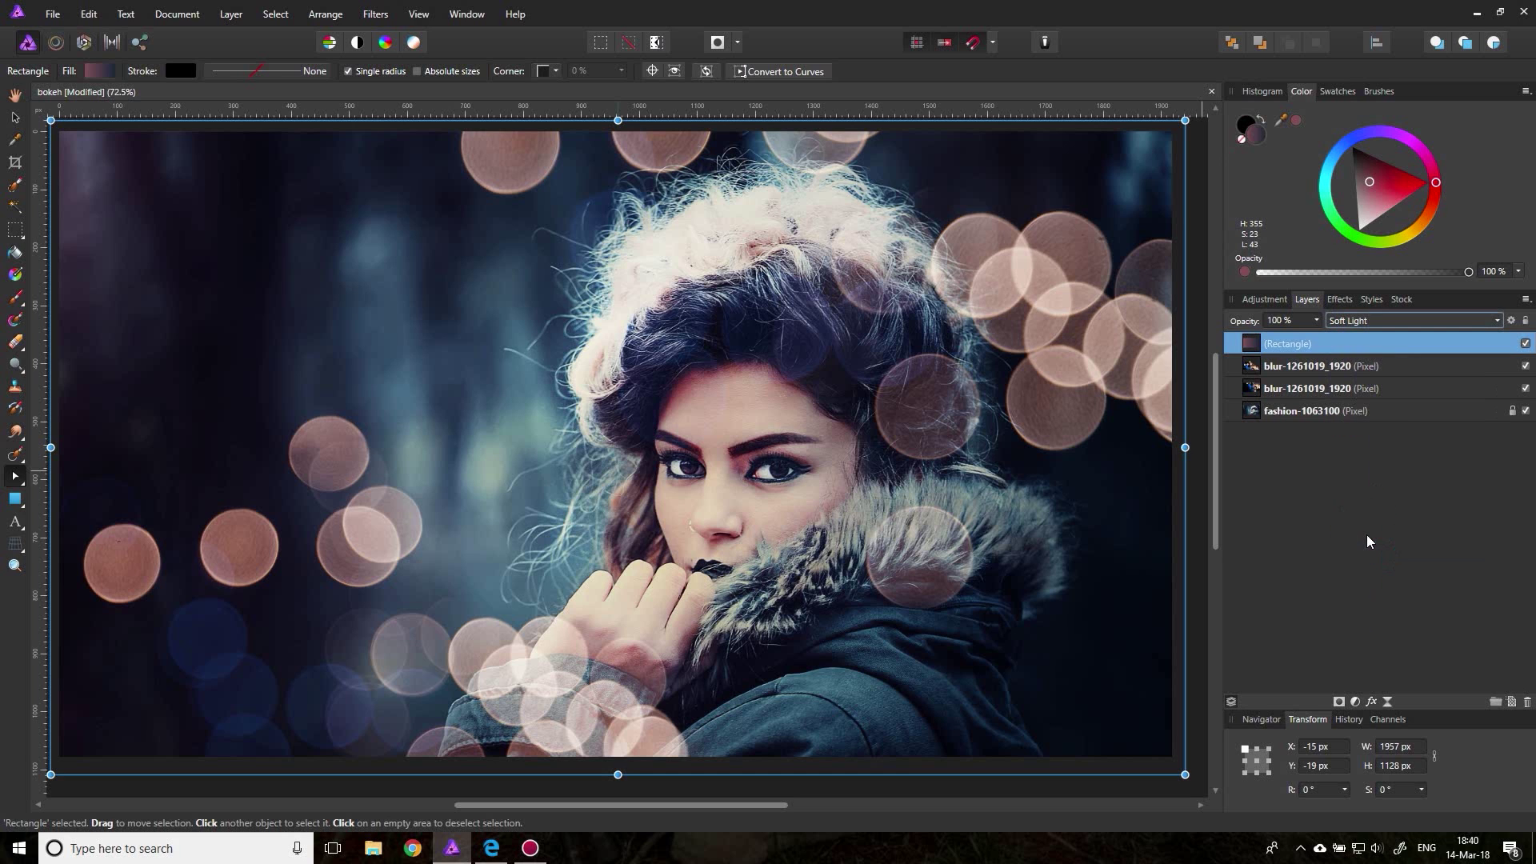
click(1526, 344)
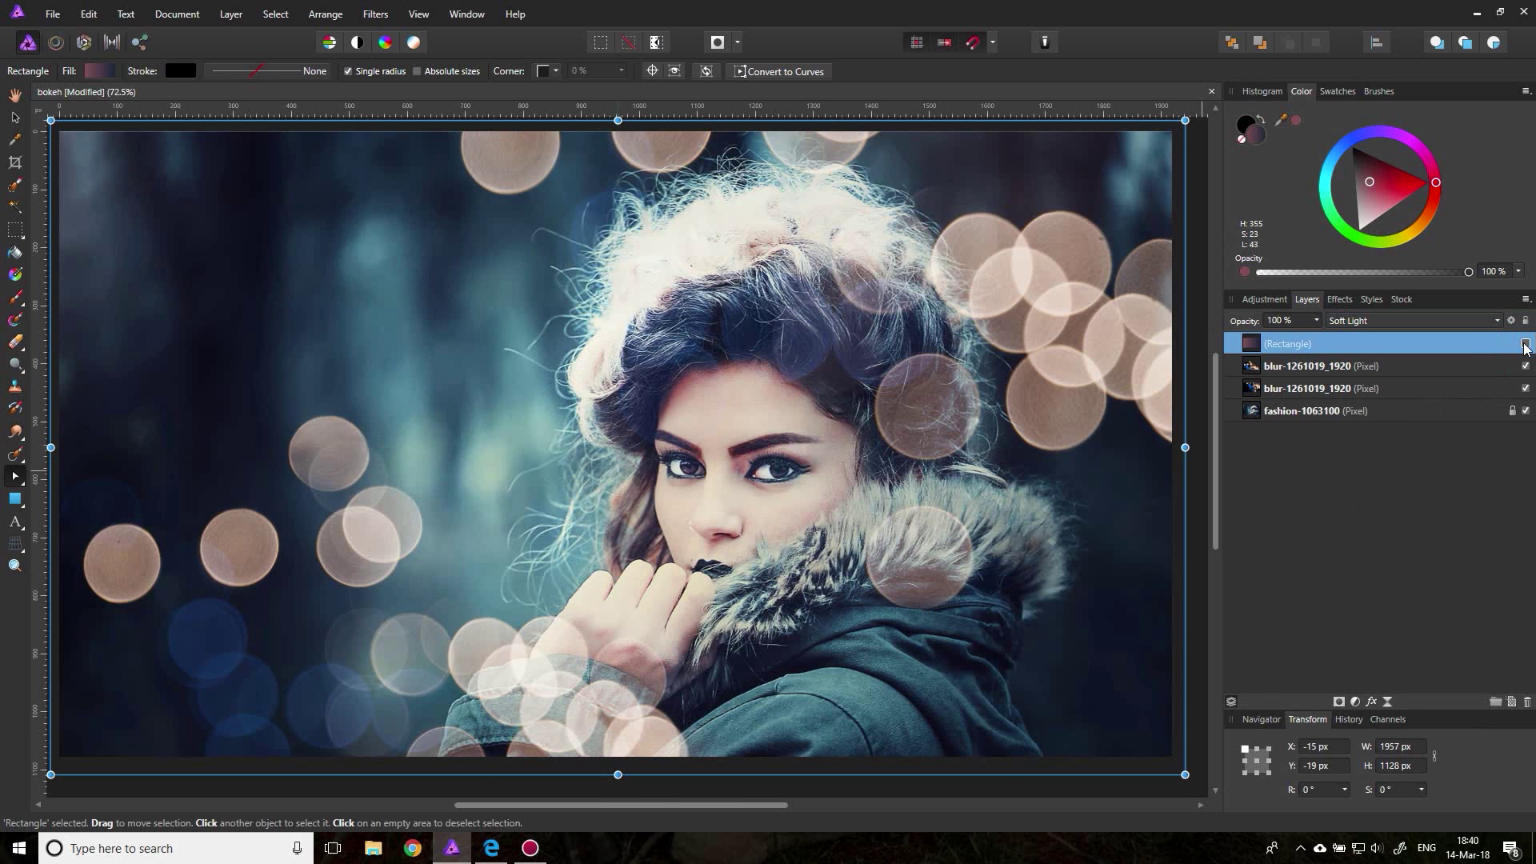
click(1525, 344)
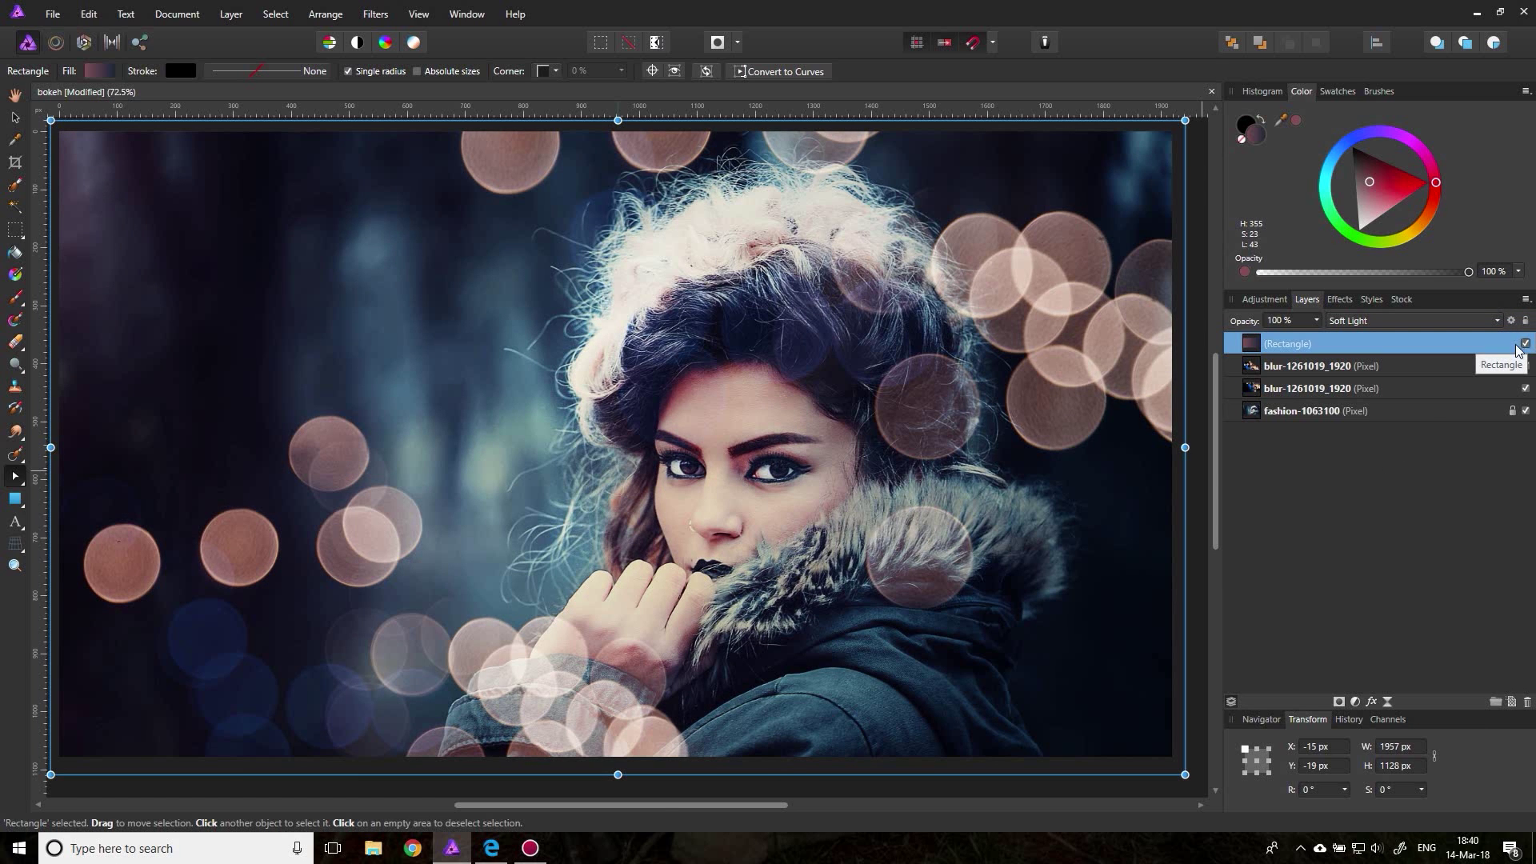
click(1526, 344)
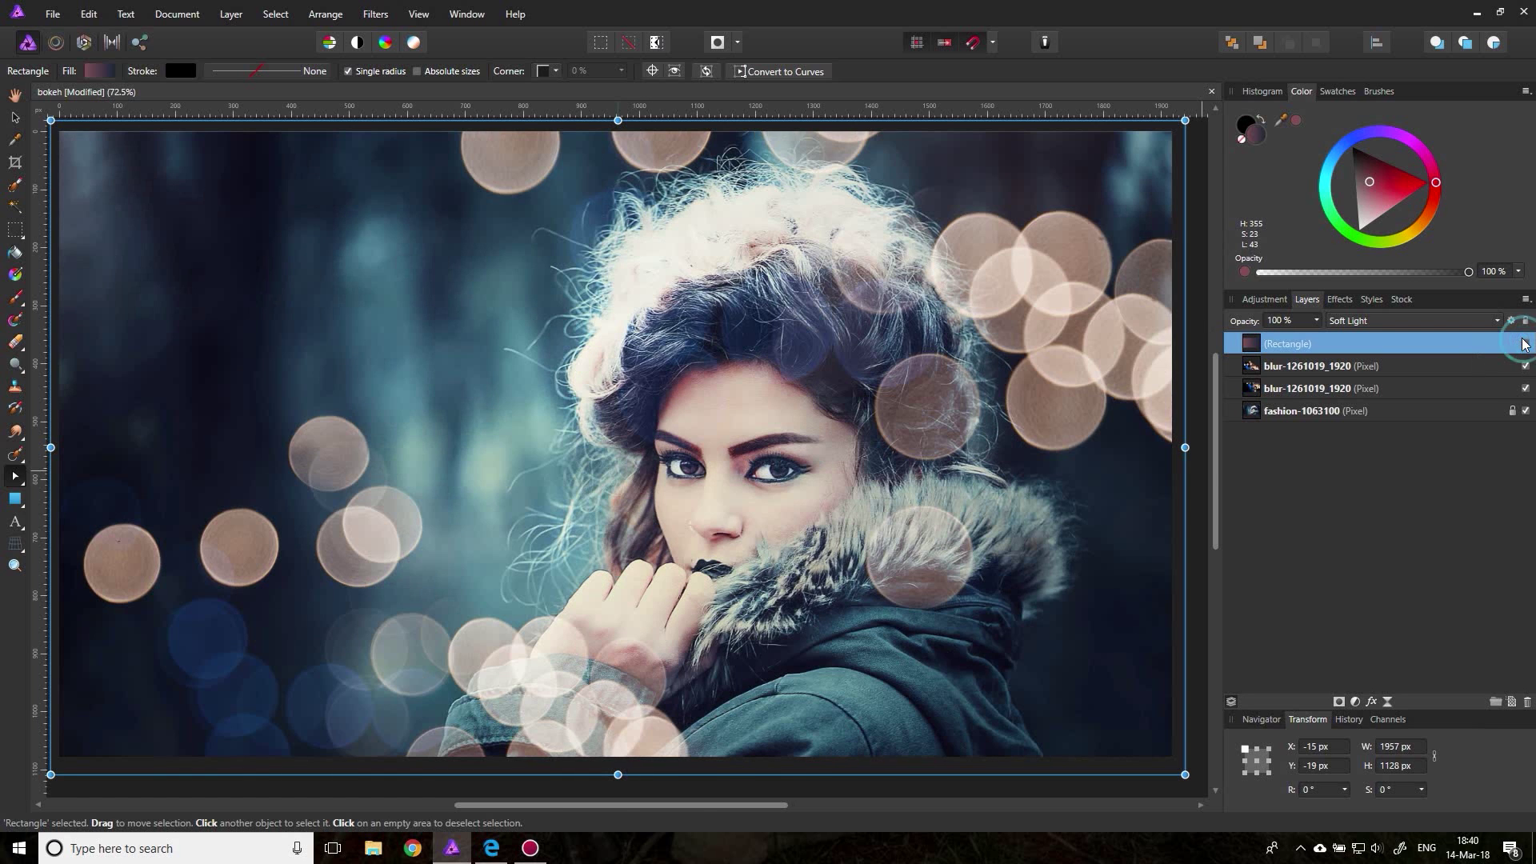
click(1525, 344)
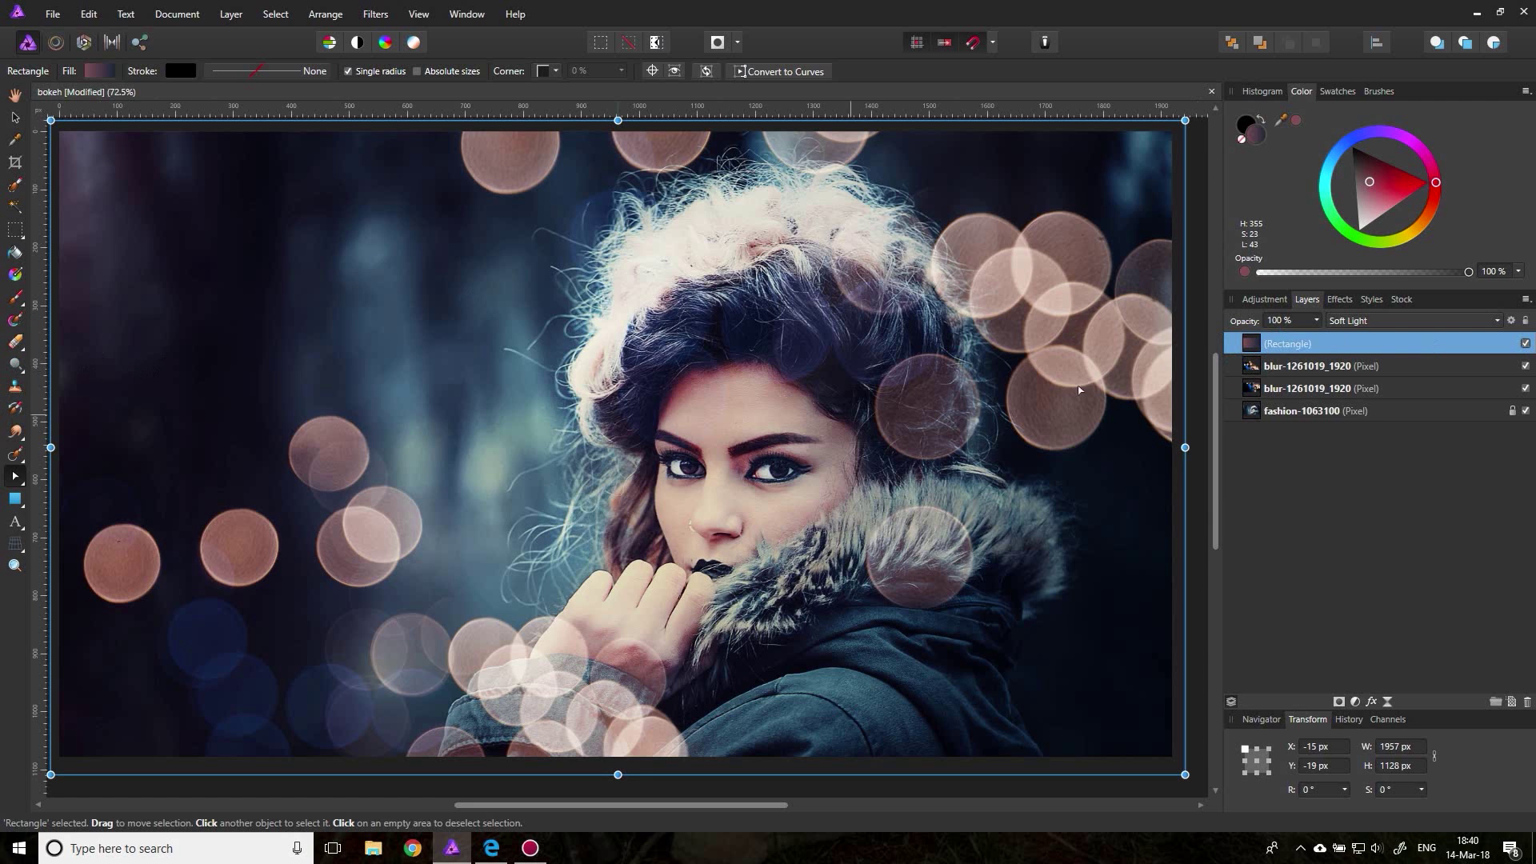
Shift the midpoint between the rectangle gradient's red and blue stops back and forth, leaving it near the gradient's centre
click(17, 275)
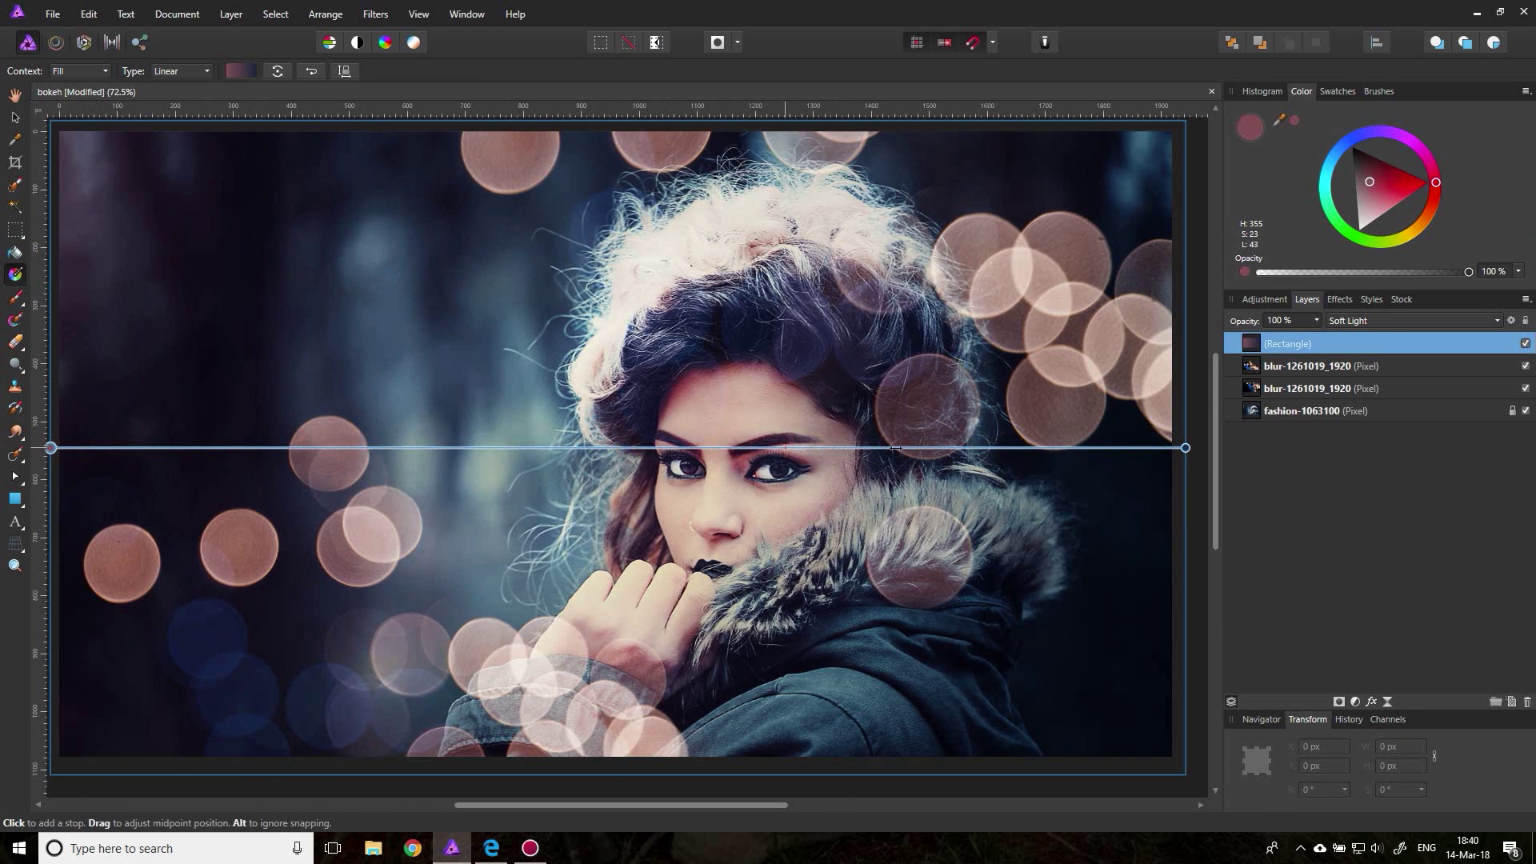
mouse_move(1026, 447)
mouse_down()
mouse_move(353, 447)
mouse_move(830, 442)
mouse_up()
drag(1002, 442, 510, 440)
drag(267, 440, 919, 445)
drag(700, 445, 601, 446)
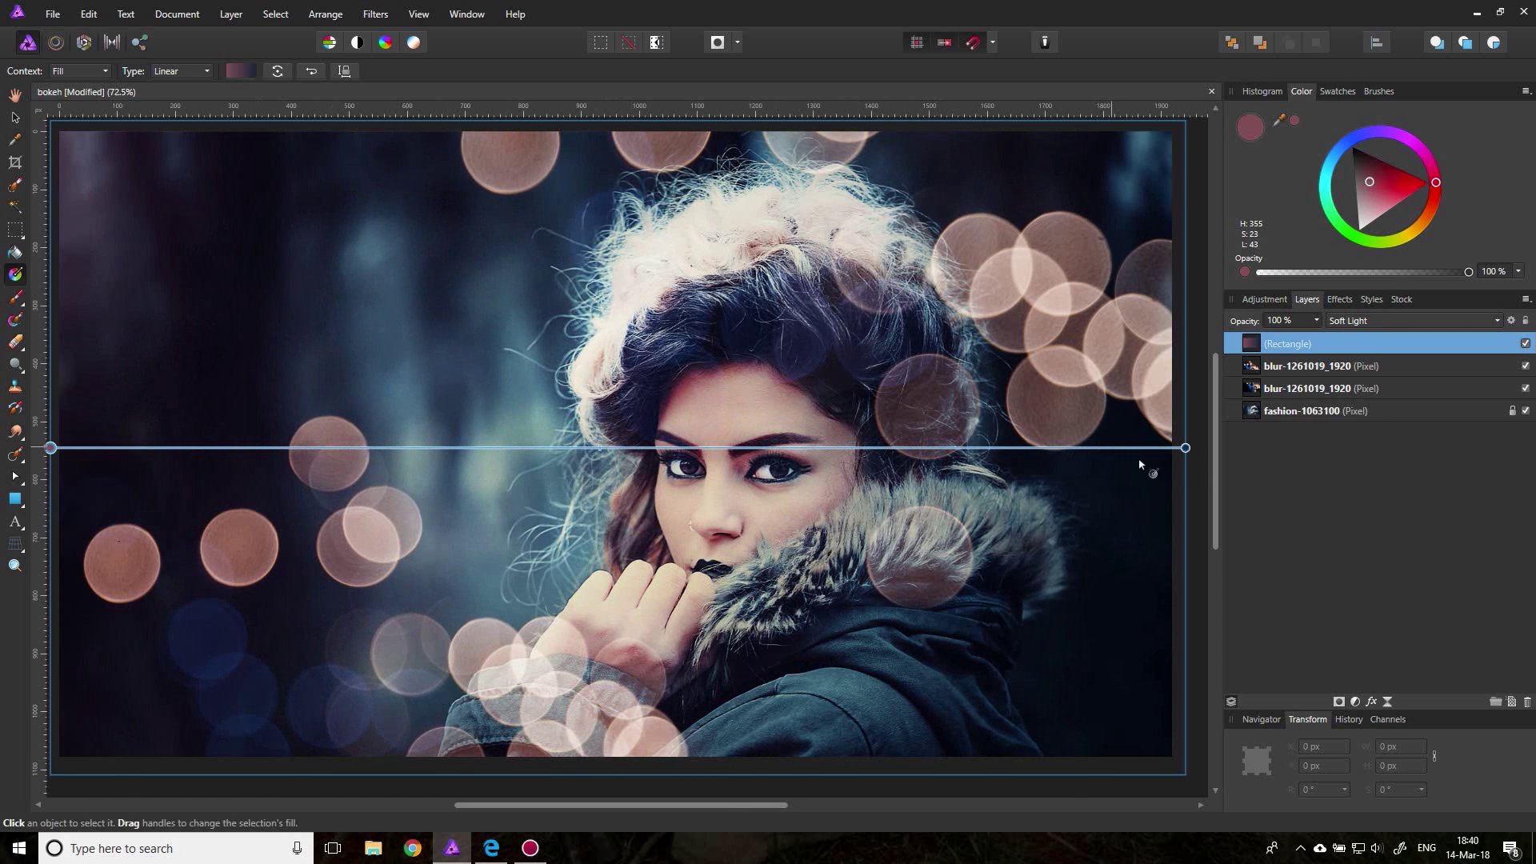
Run the gradient diagonally from the blue bokeh in the photo's lower-left area to its upper-right corner, and deselect the rectangle
mouse_move(1187, 448)
mouse_down()
mouse_move(433, 445)
mouse_move(1185, 445)
mouse_up()
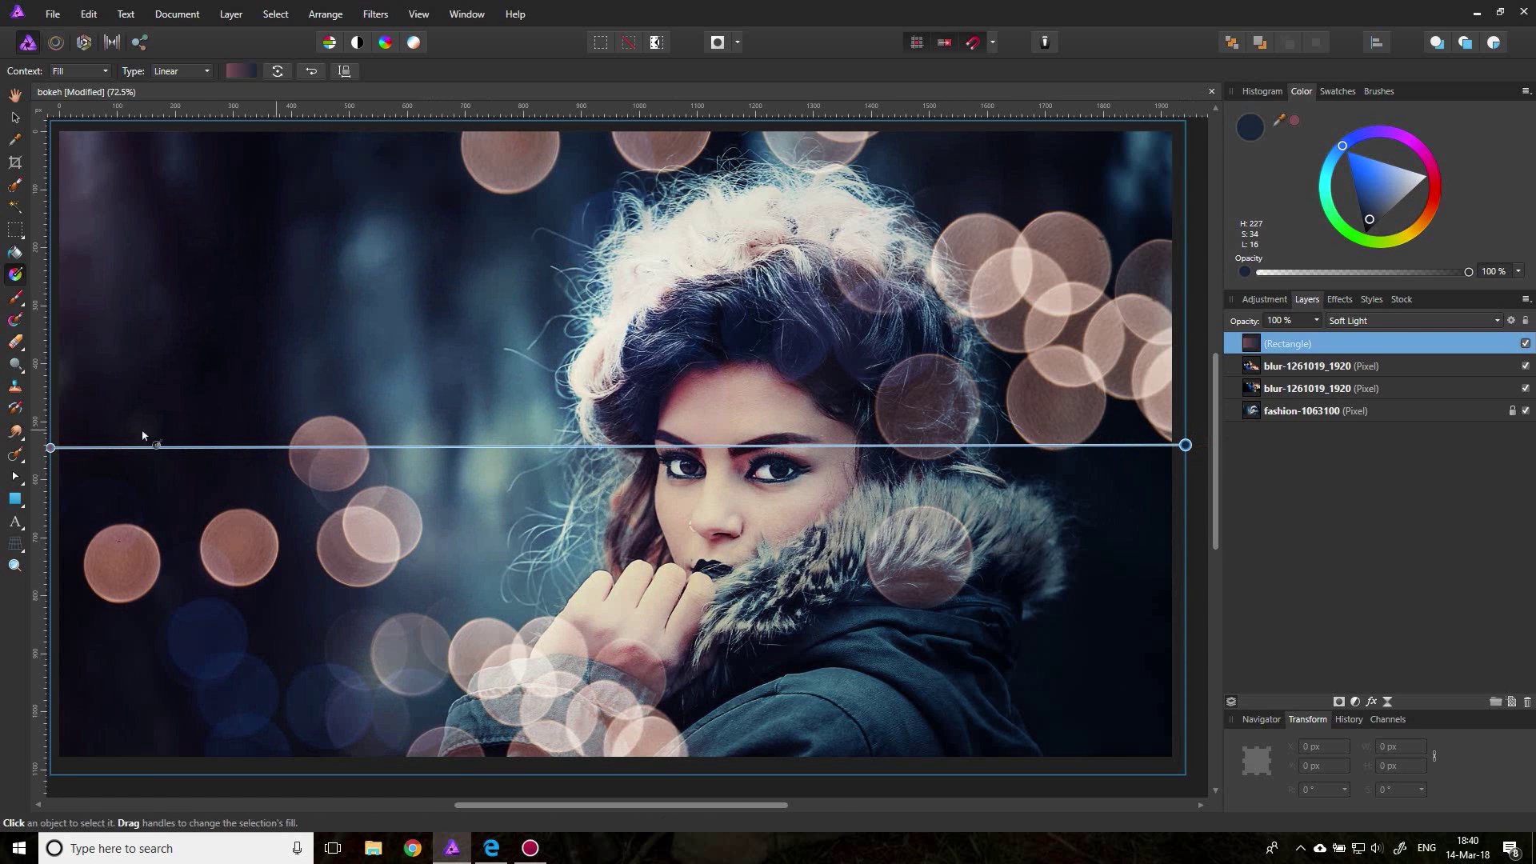
drag(51, 446, 456, 433)
drag(357, 422, 301, 698)
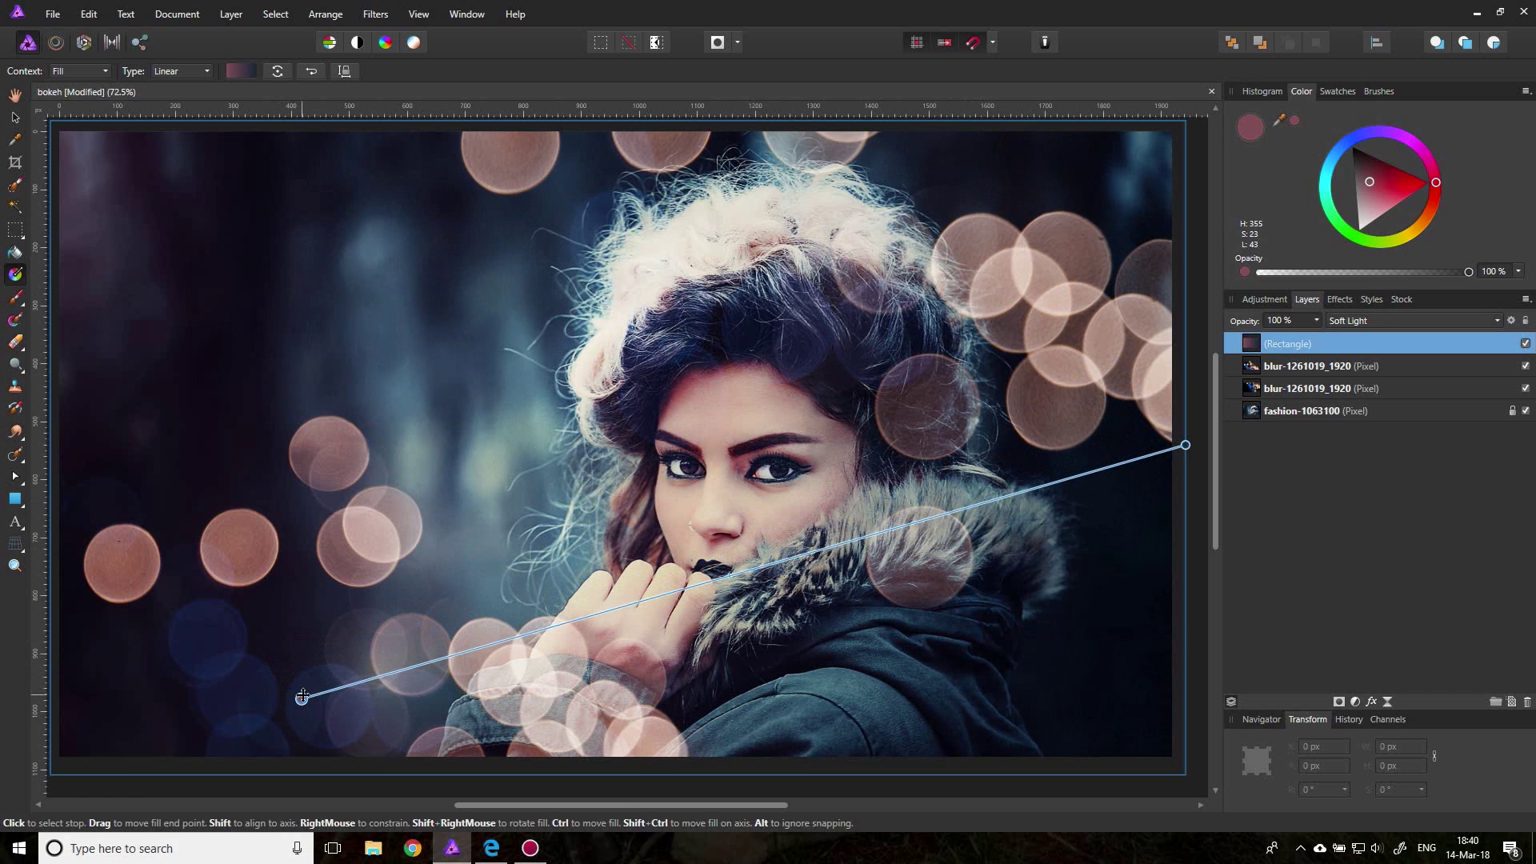
drag(1188, 446, 1166, 131)
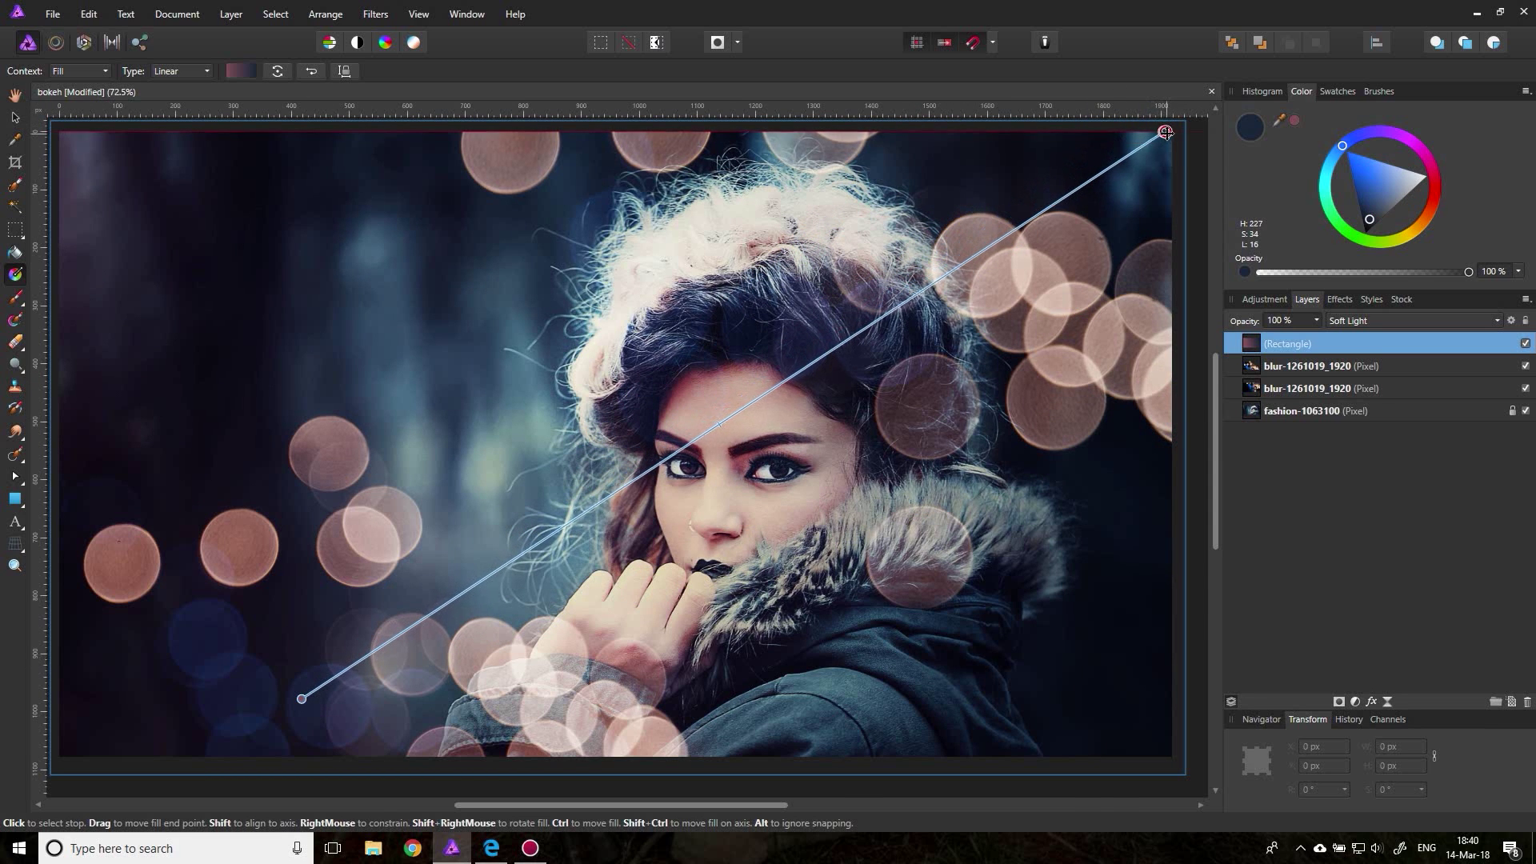
click(14, 119)
click(853, 787)
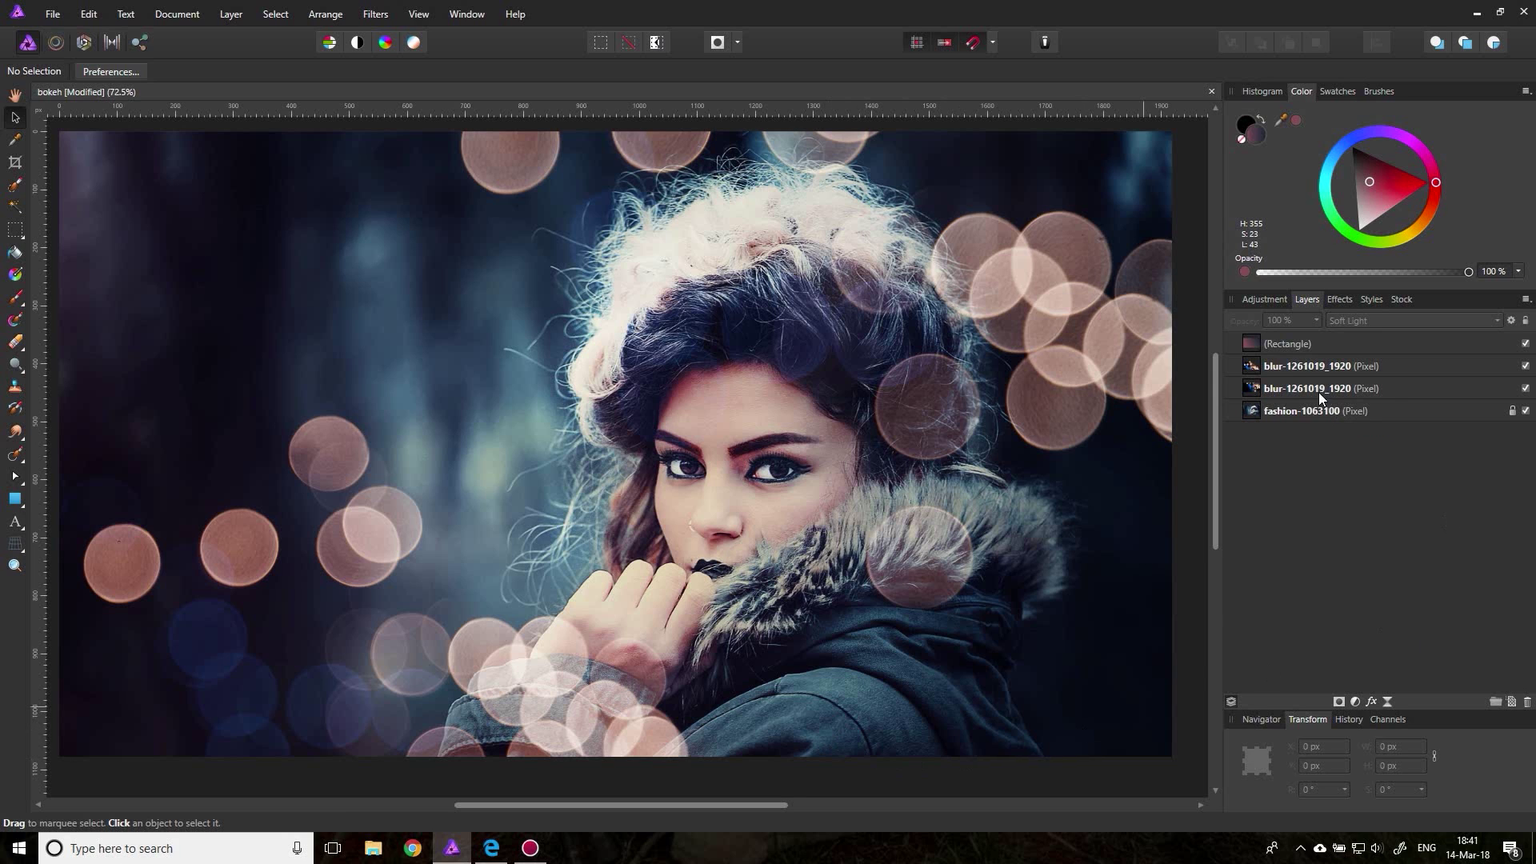
Hide both blur-1261019_1920 bokeh layers
click(1315, 366)
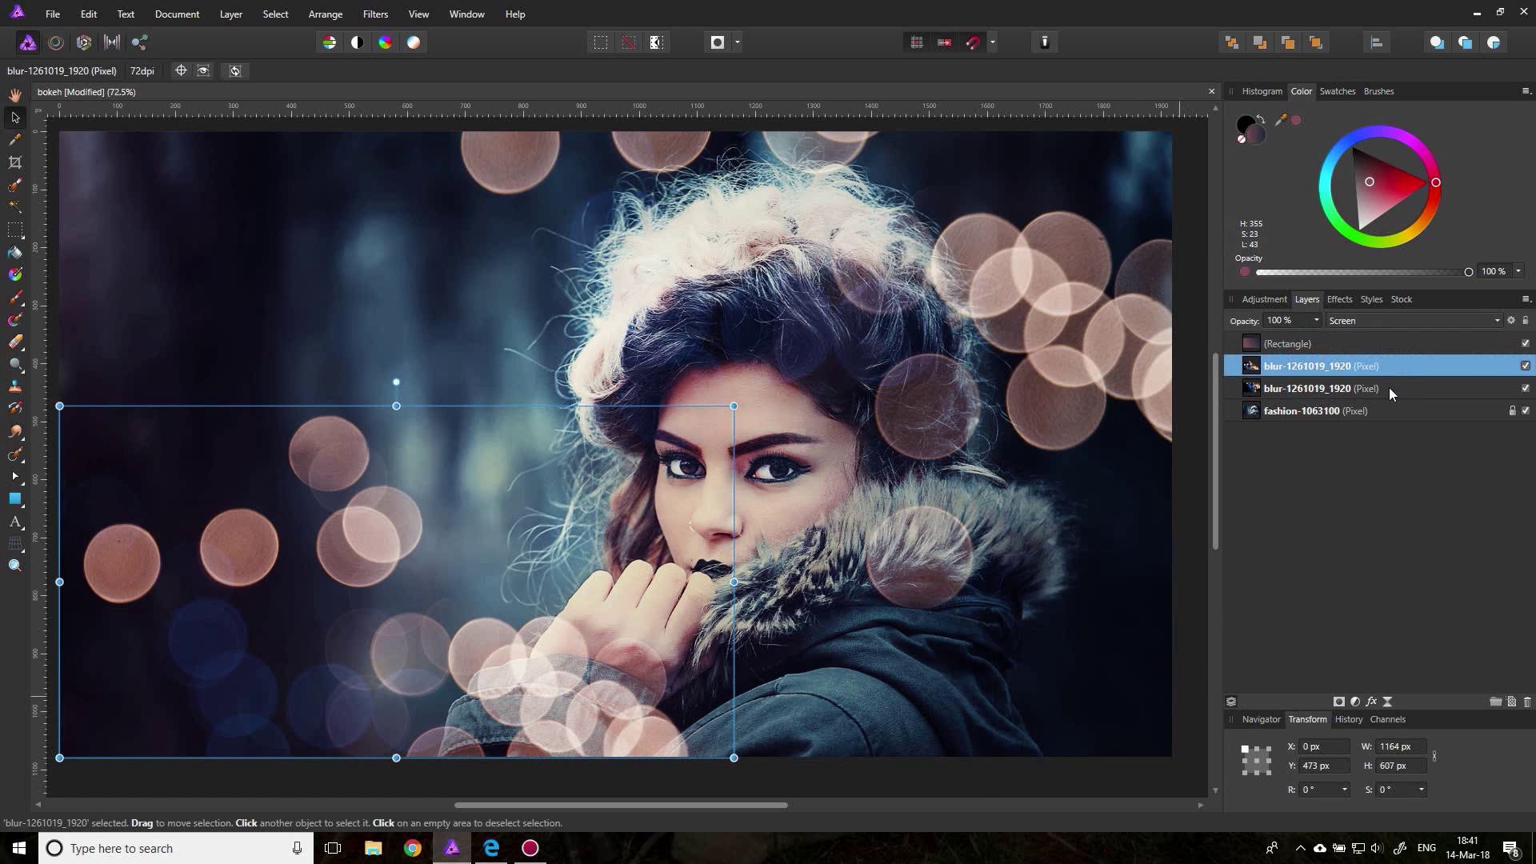
click(1526, 367)
click(1526, 388)
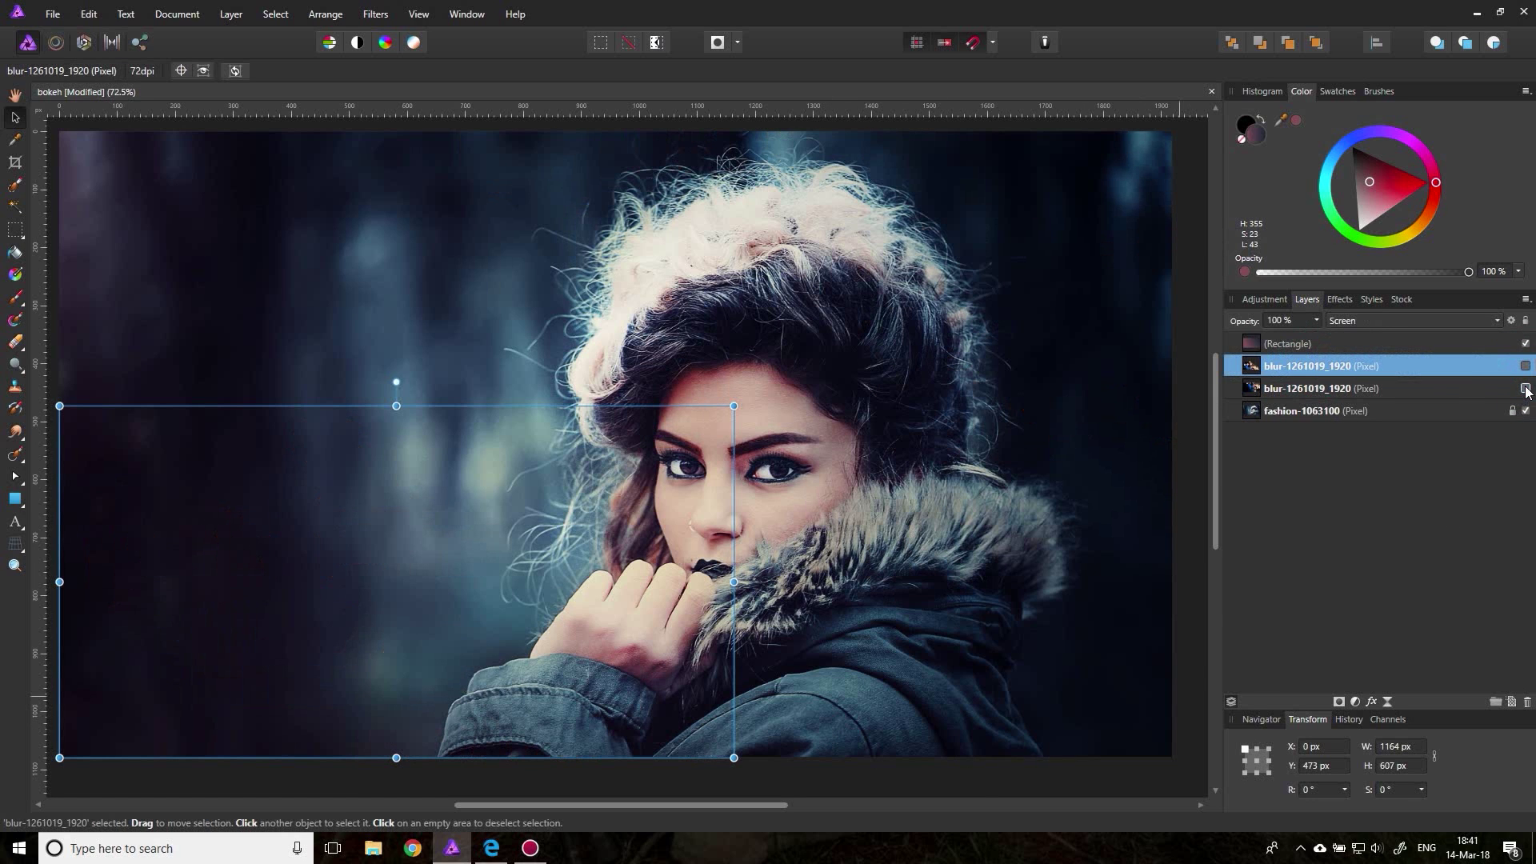
Add a new empty pixel layer directly beneath the gradient rectangle
click(1250, 343)
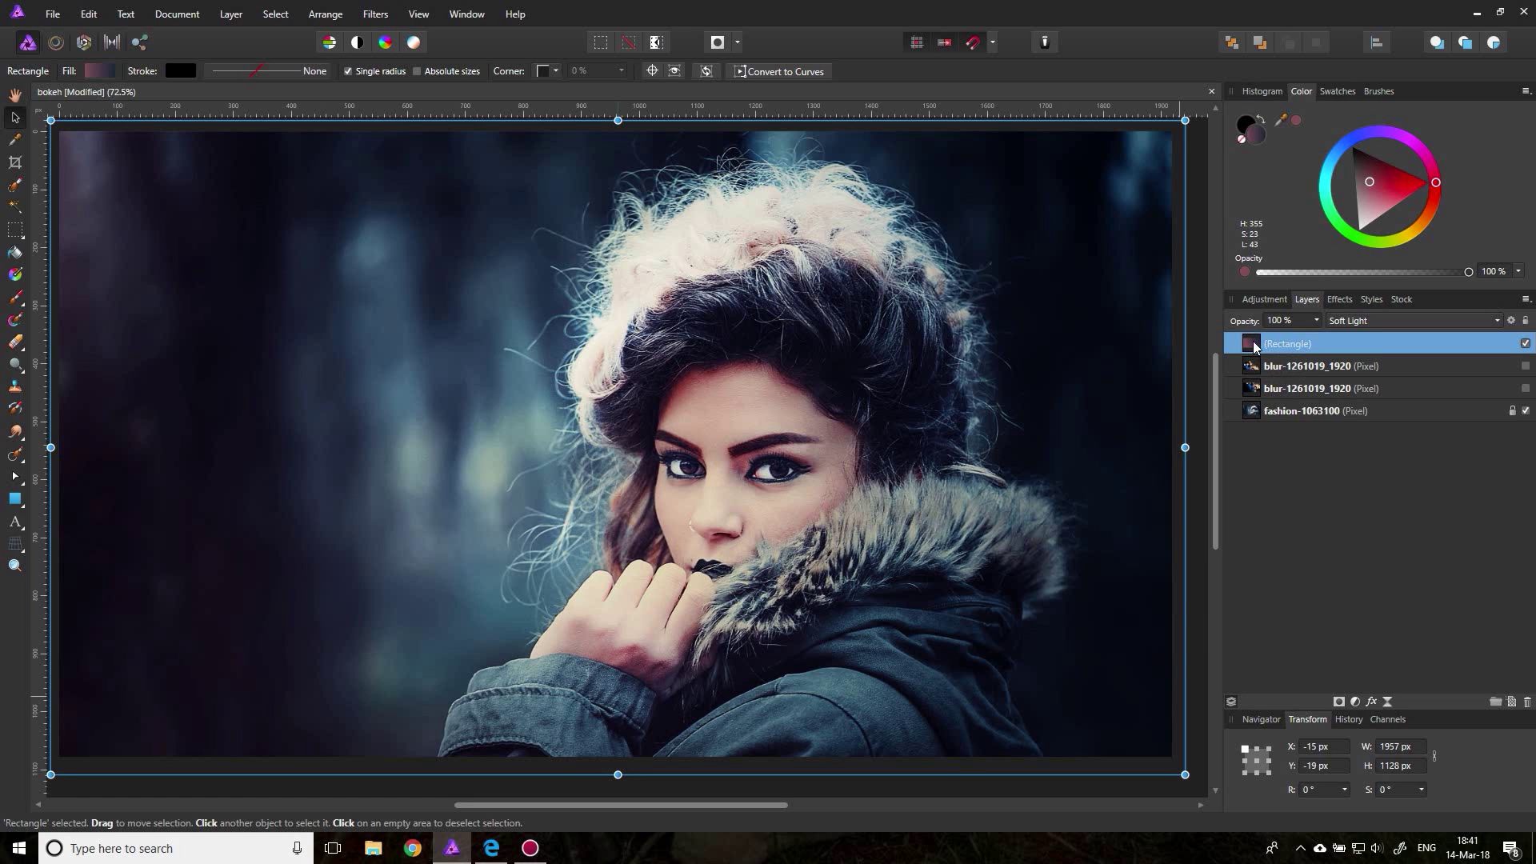
click(1512, 703)
drag(1248, 349, 1261, 376)
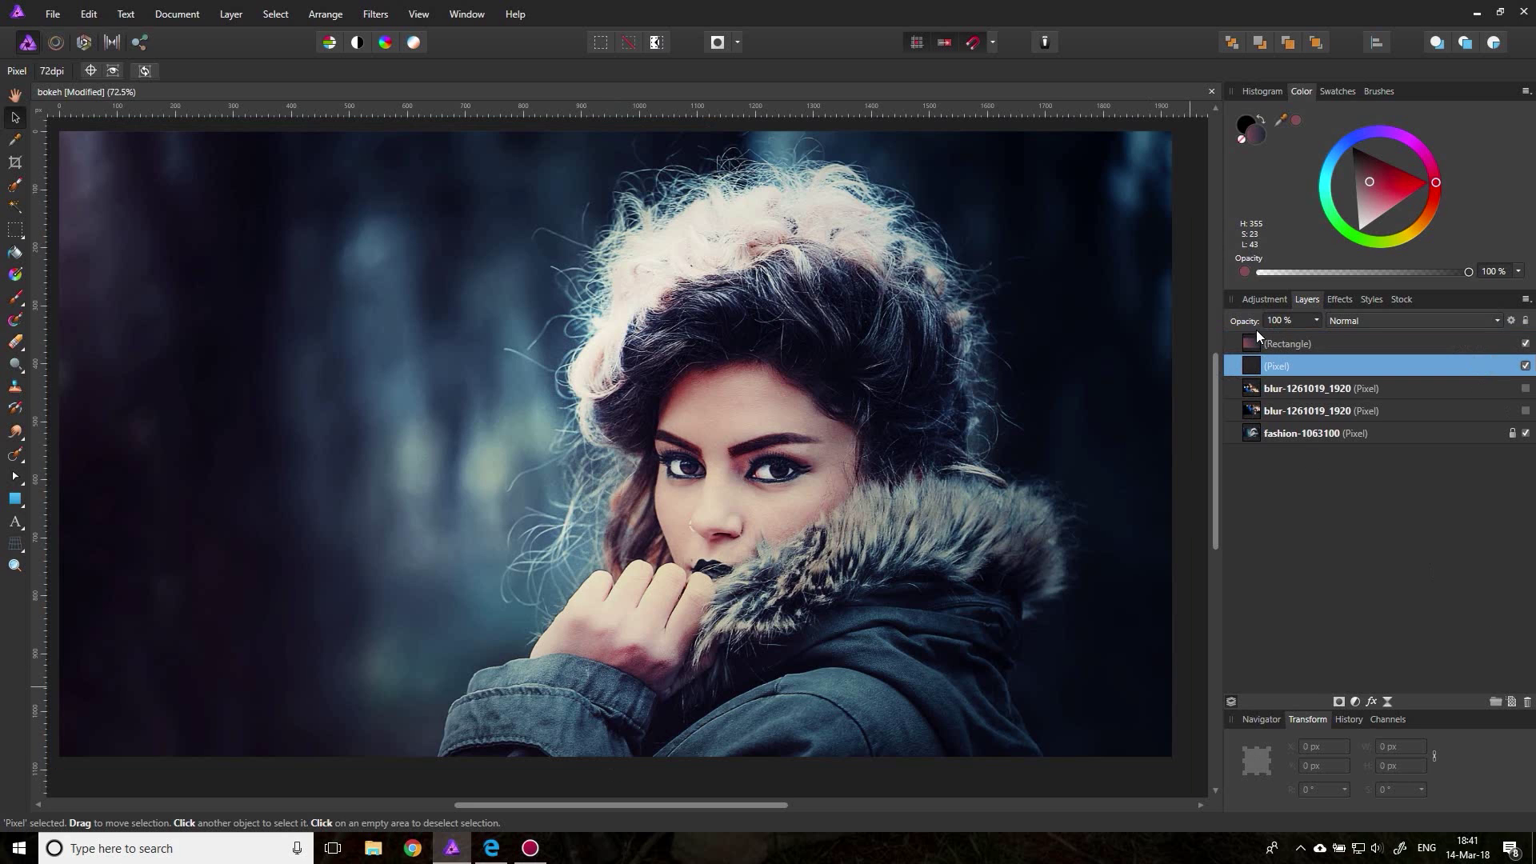
Choose the 16 px round brush from the Basic set for the Paint Brush and enlarge it to 23.9 px
click(15, 300)
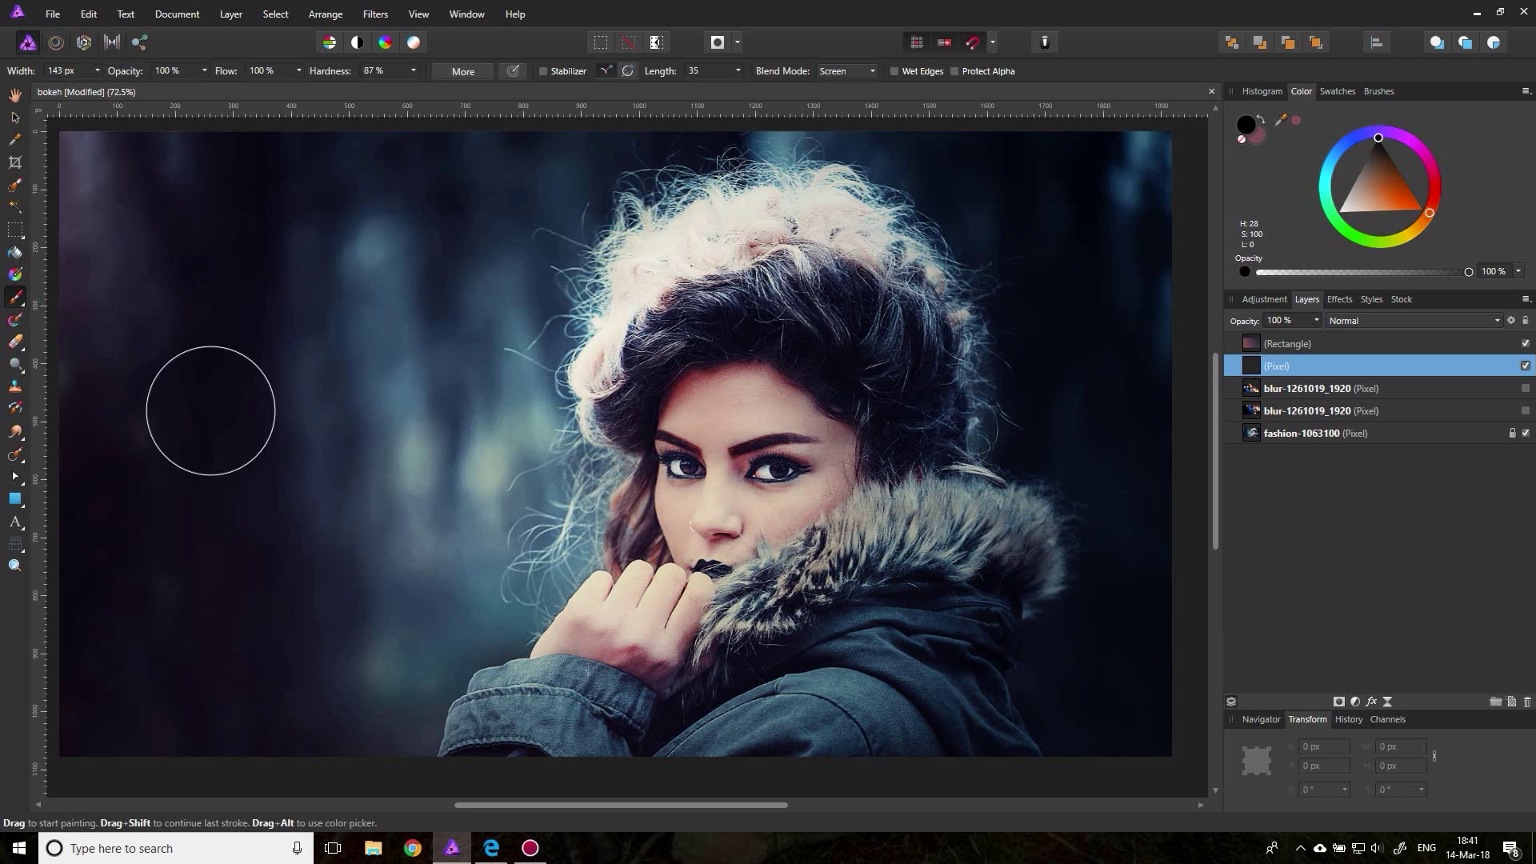
click(463, 71)
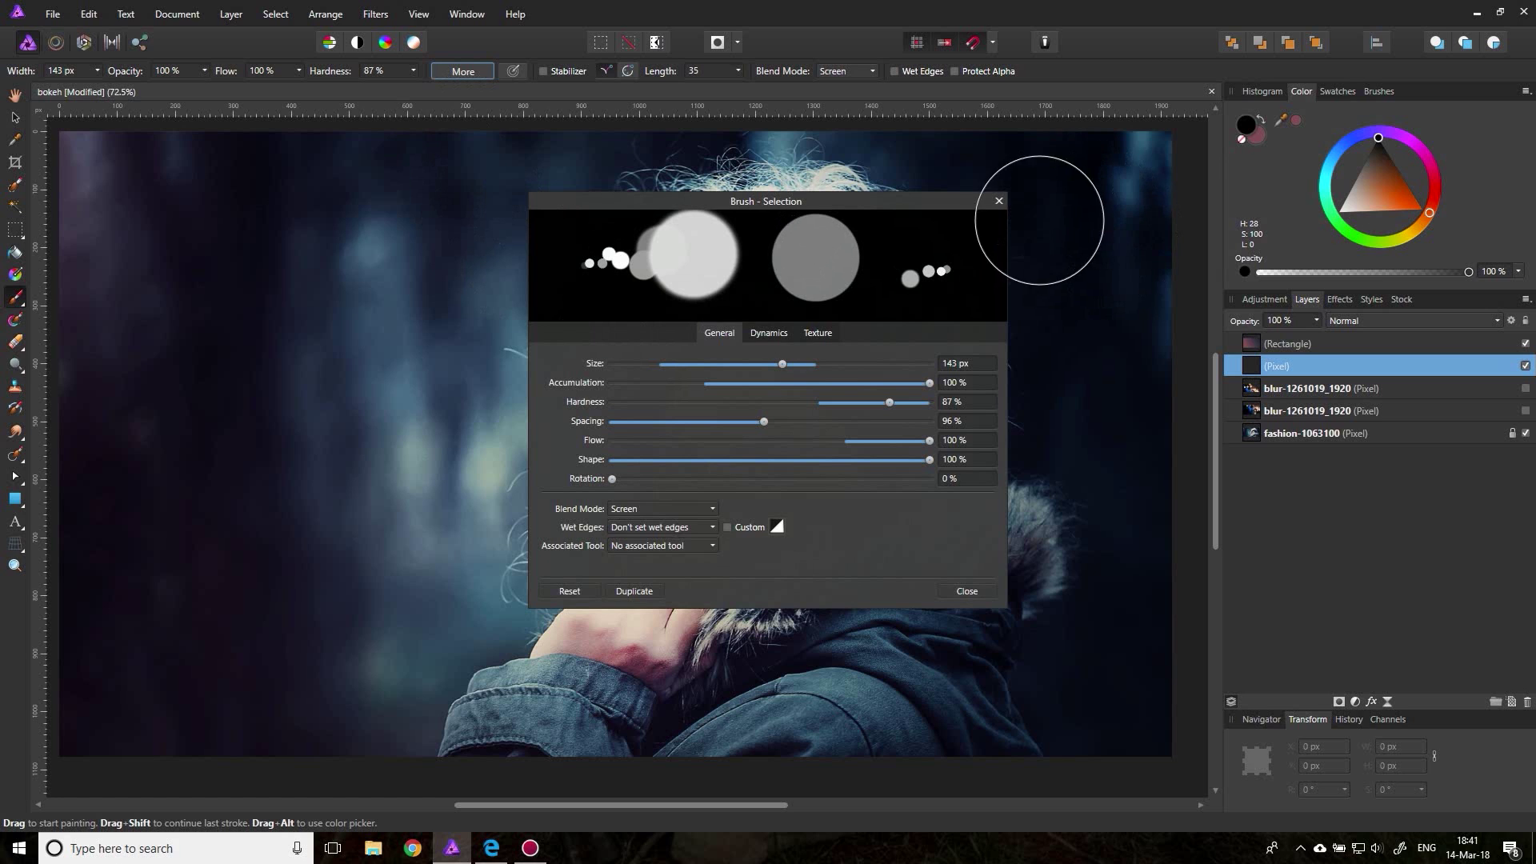
click(999, 201)
click(1380, 91)
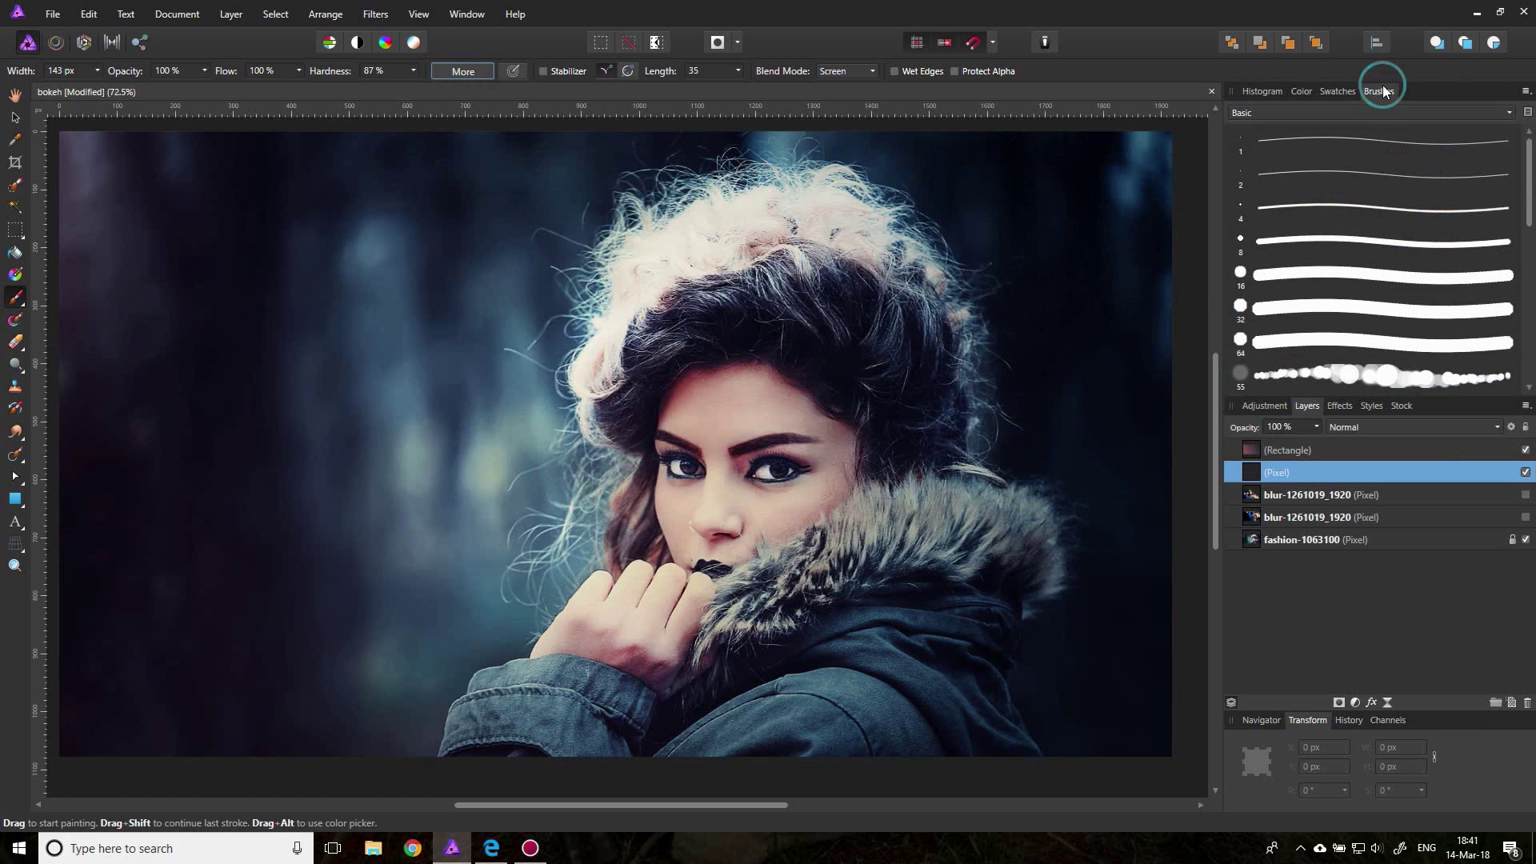
click(1320, 278)
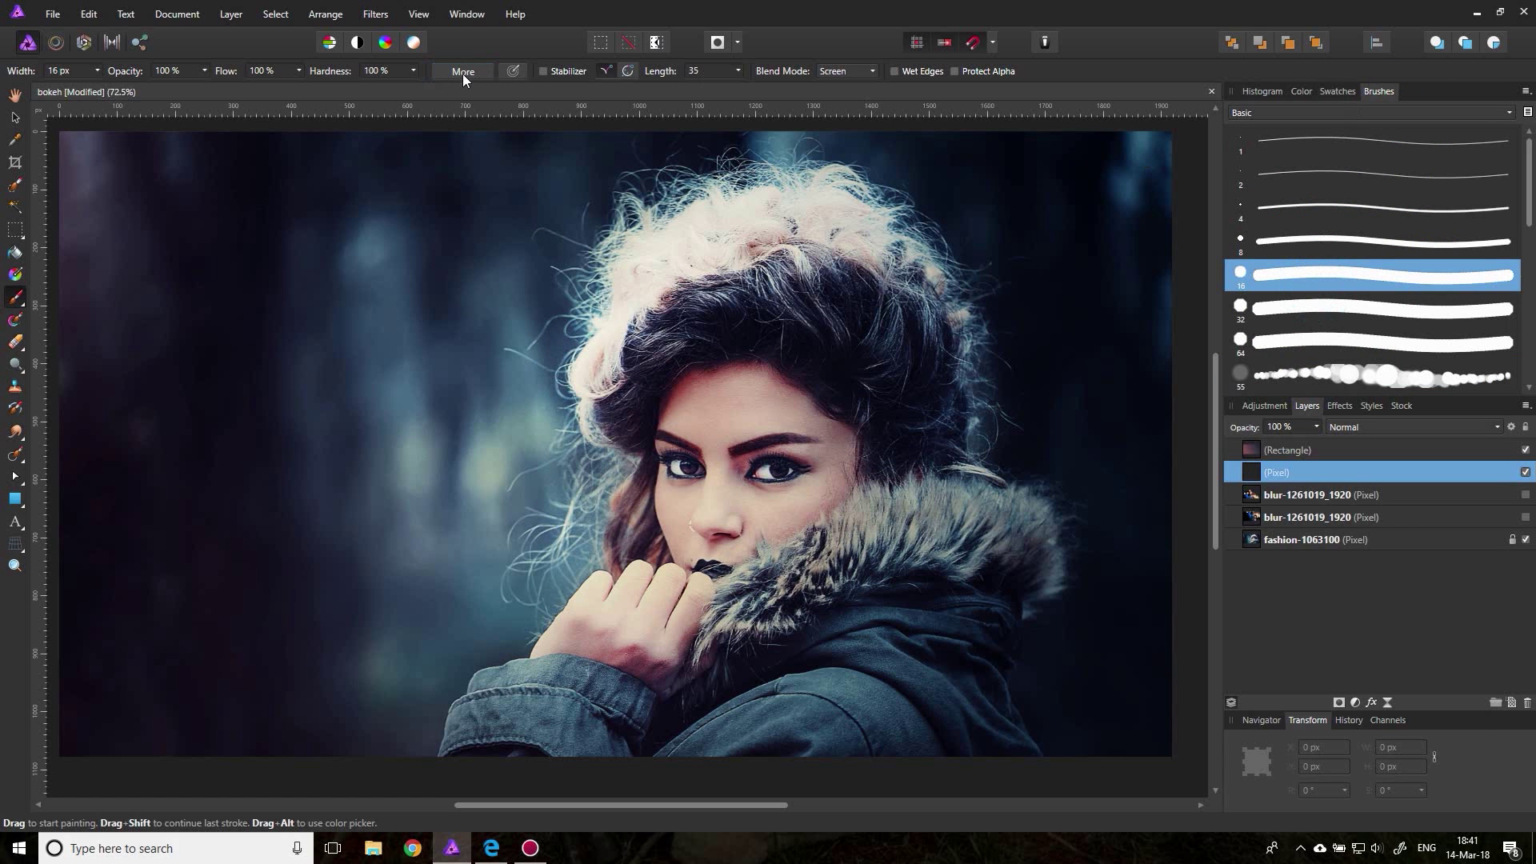
click(1302, 92)
click(455, 71)
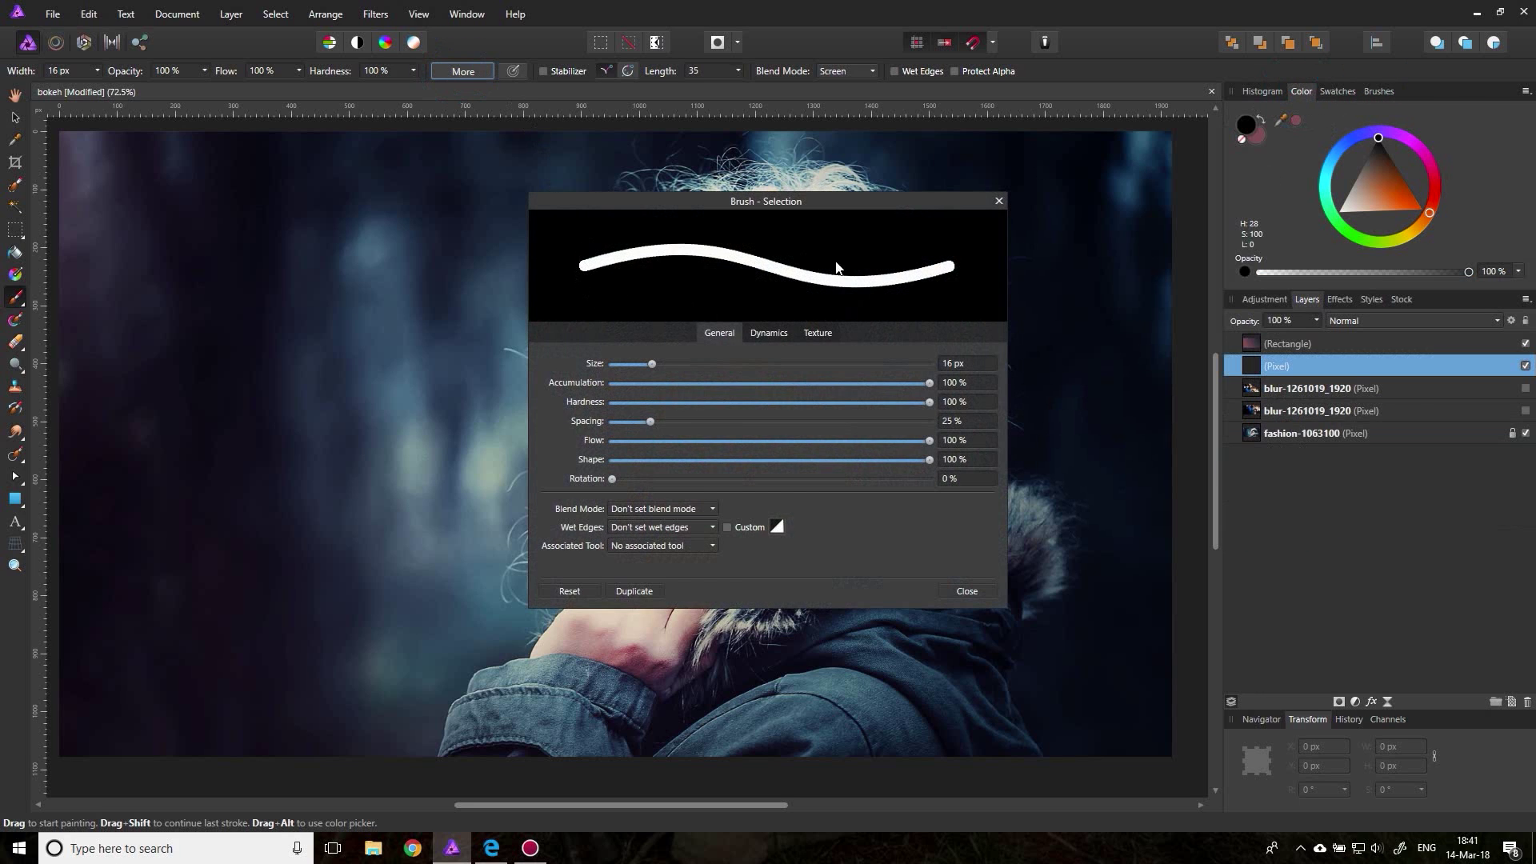
drag(650, 364, 674, 365)
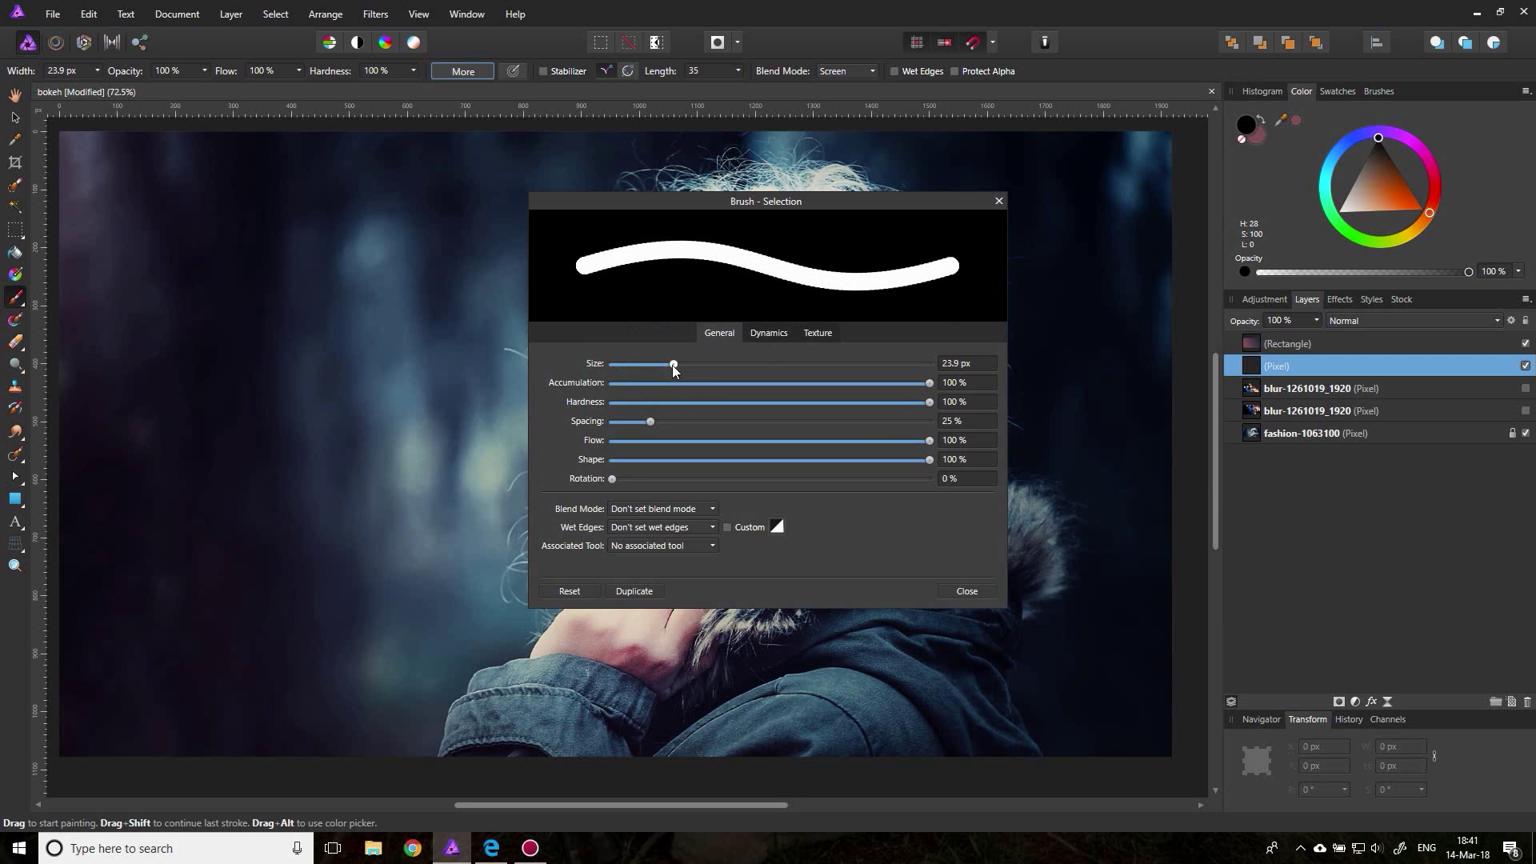
Set the brush's size jitter to 75%, flow jitter to 78%, Scatter X to 243% and Scatter Y to 313%
click(767, 332)
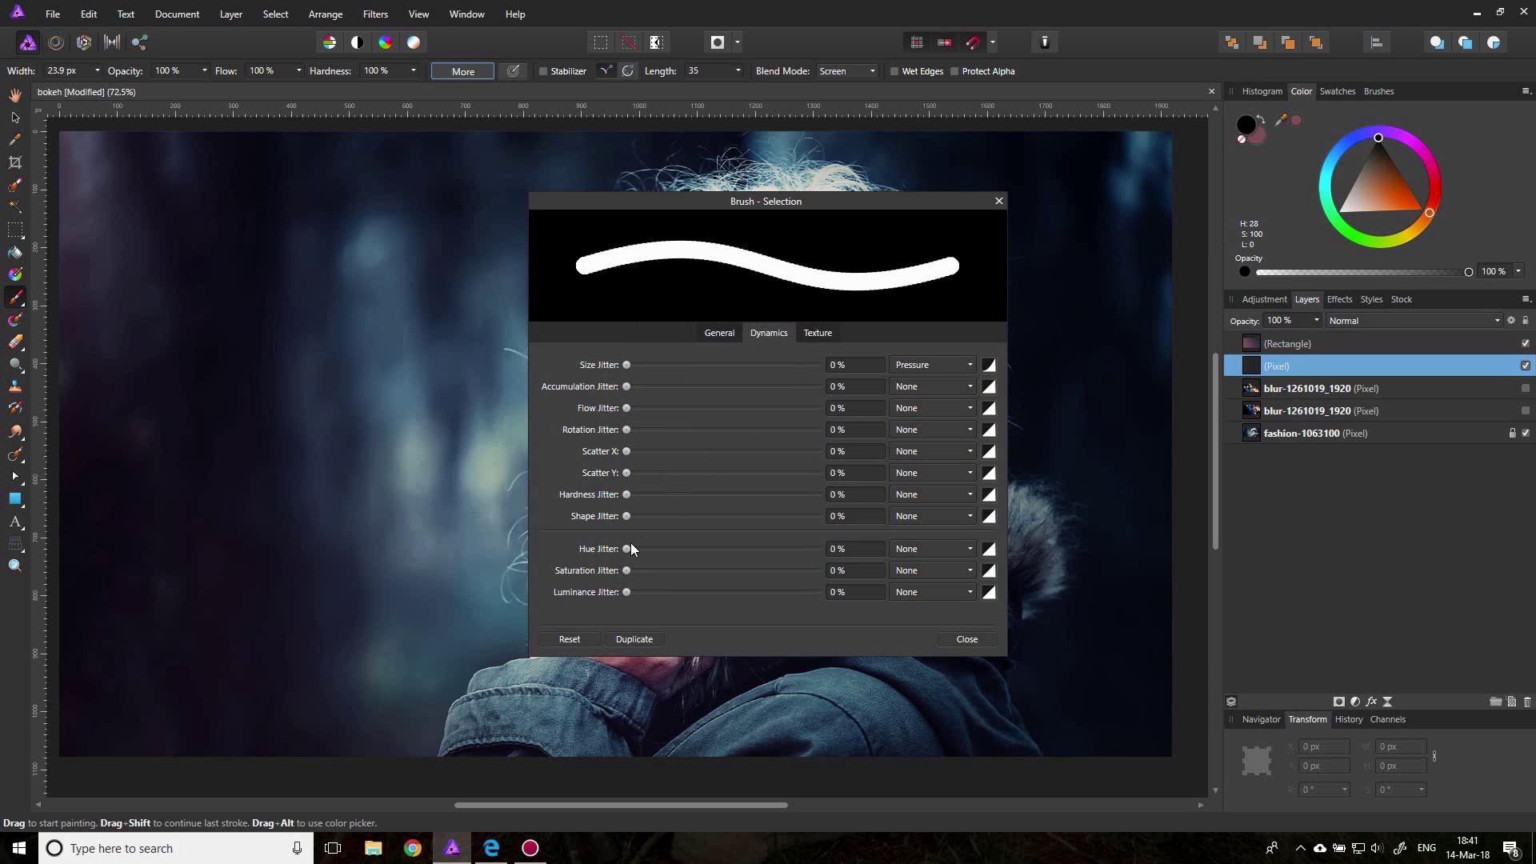
drag(628, 367, 763, 368)
drag(627, 408, 800, 410)
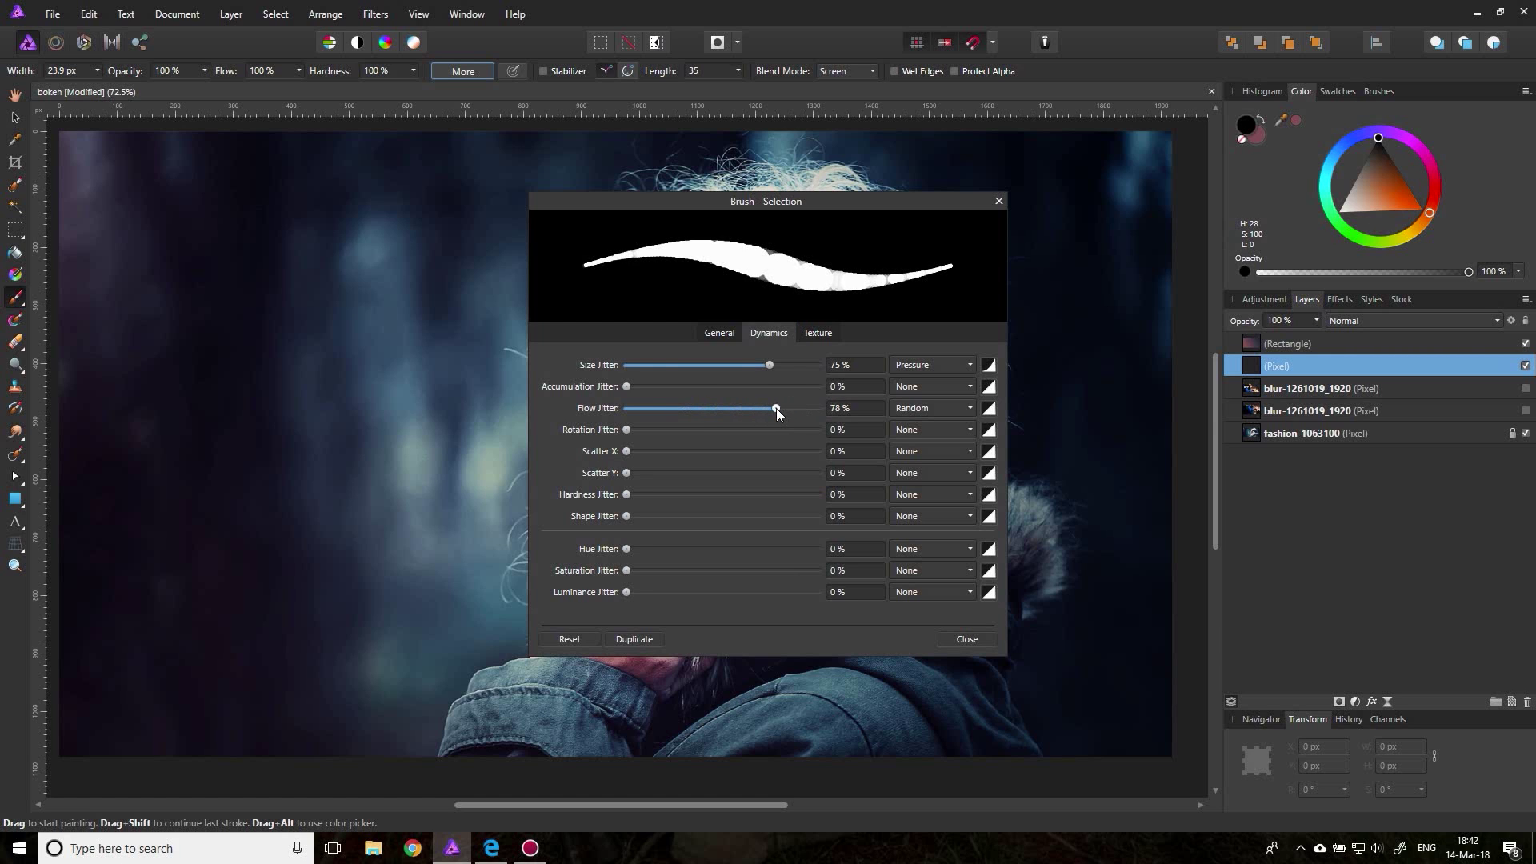
mouse_move(626, 451)
mouse_down()
mouse_move(757, 451)
mouse_move(743, 453)
mouse_up()
drag(627, 473, 775, 473)
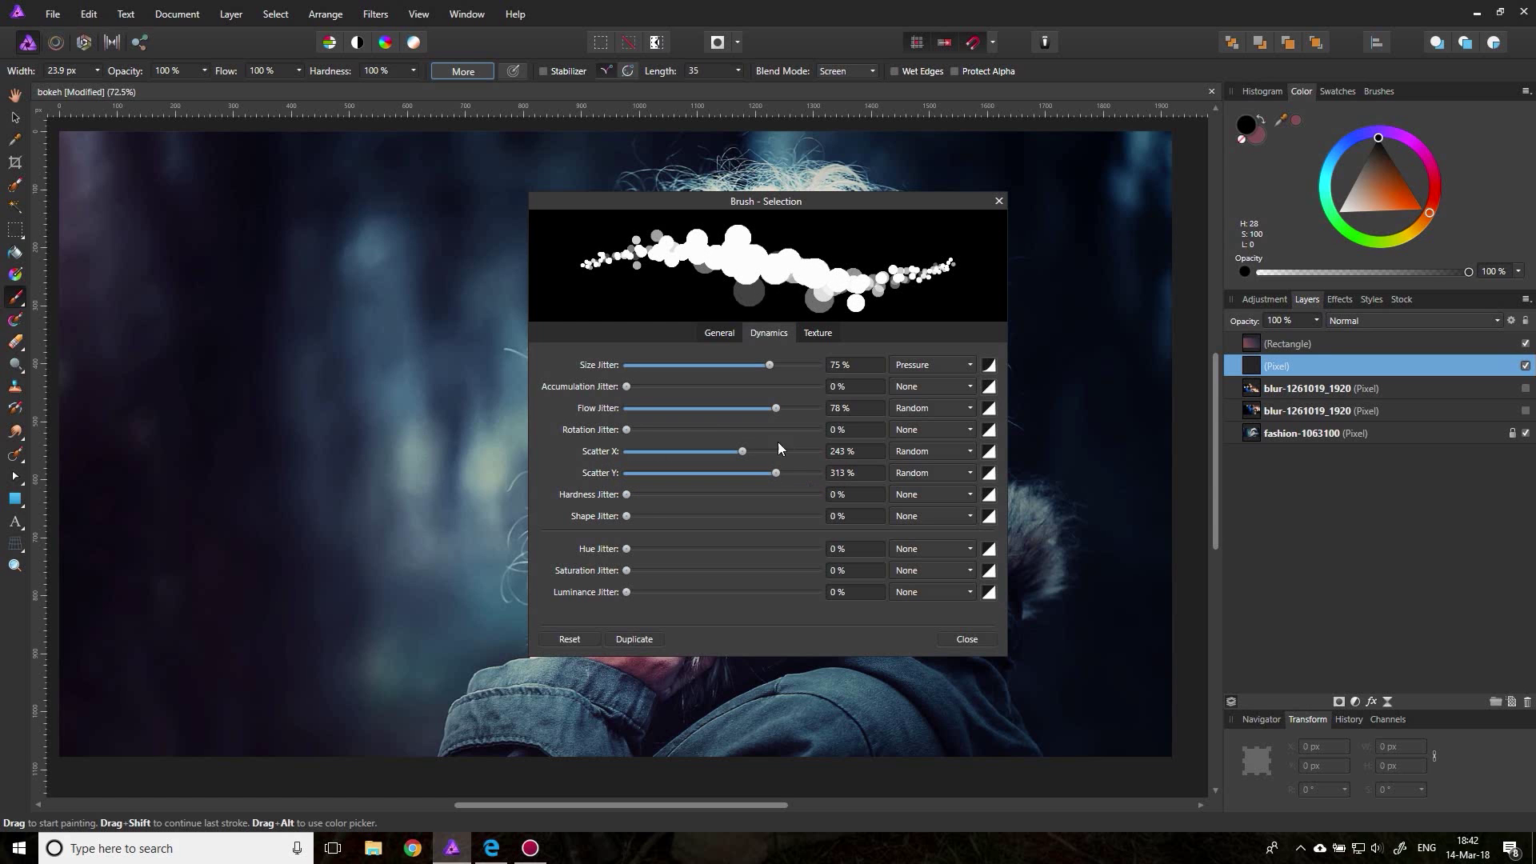
Set the brush size to 152 px and its hardness jitter to 10%
click(718, 333)
drag(674, 364, 785, 365)
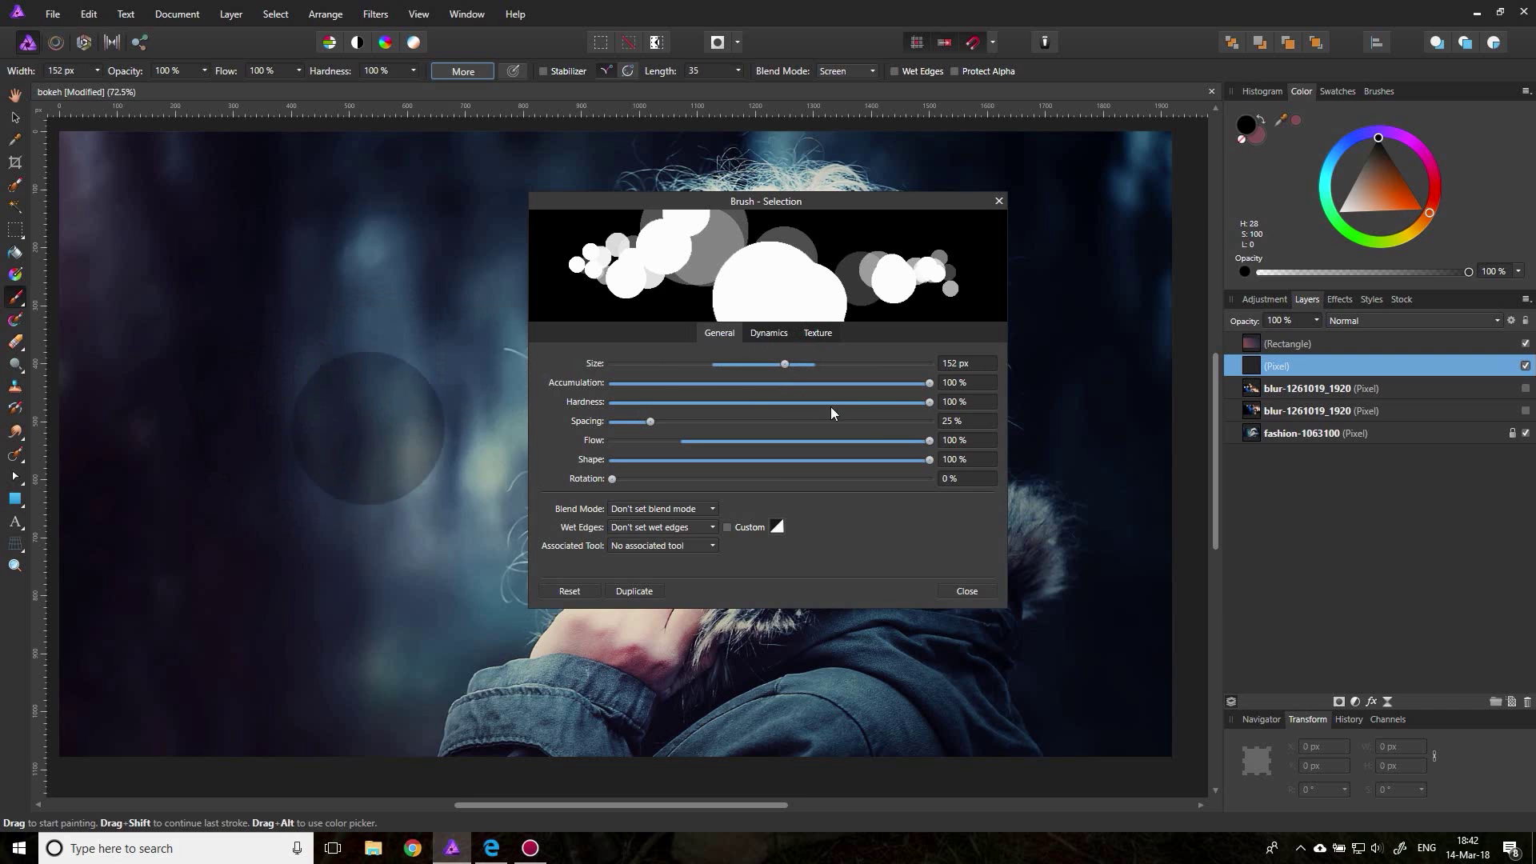
click(770, 334)
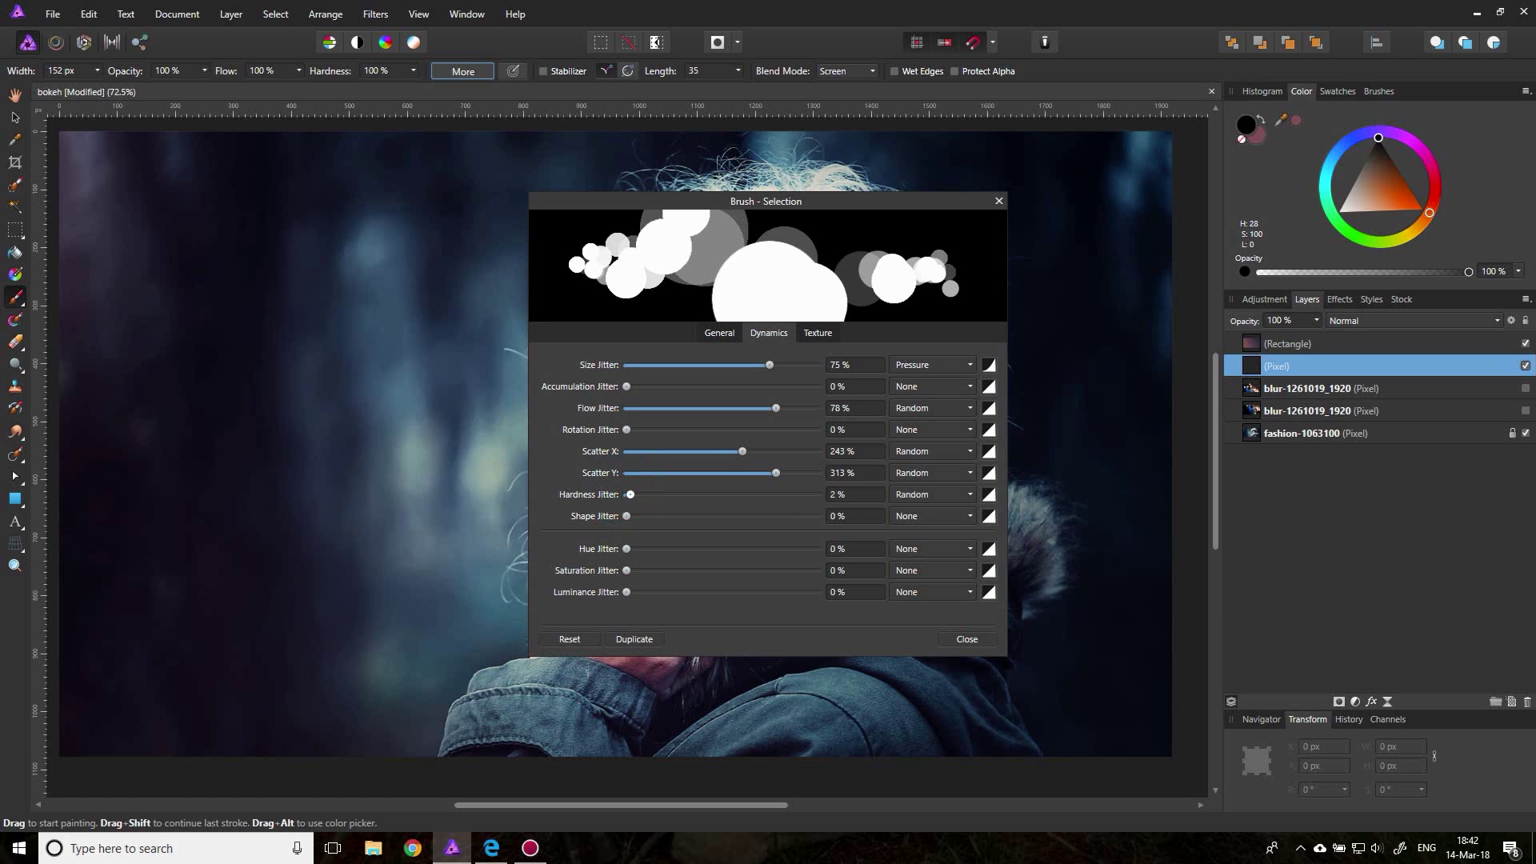
drag(627, 494, 646, 494)
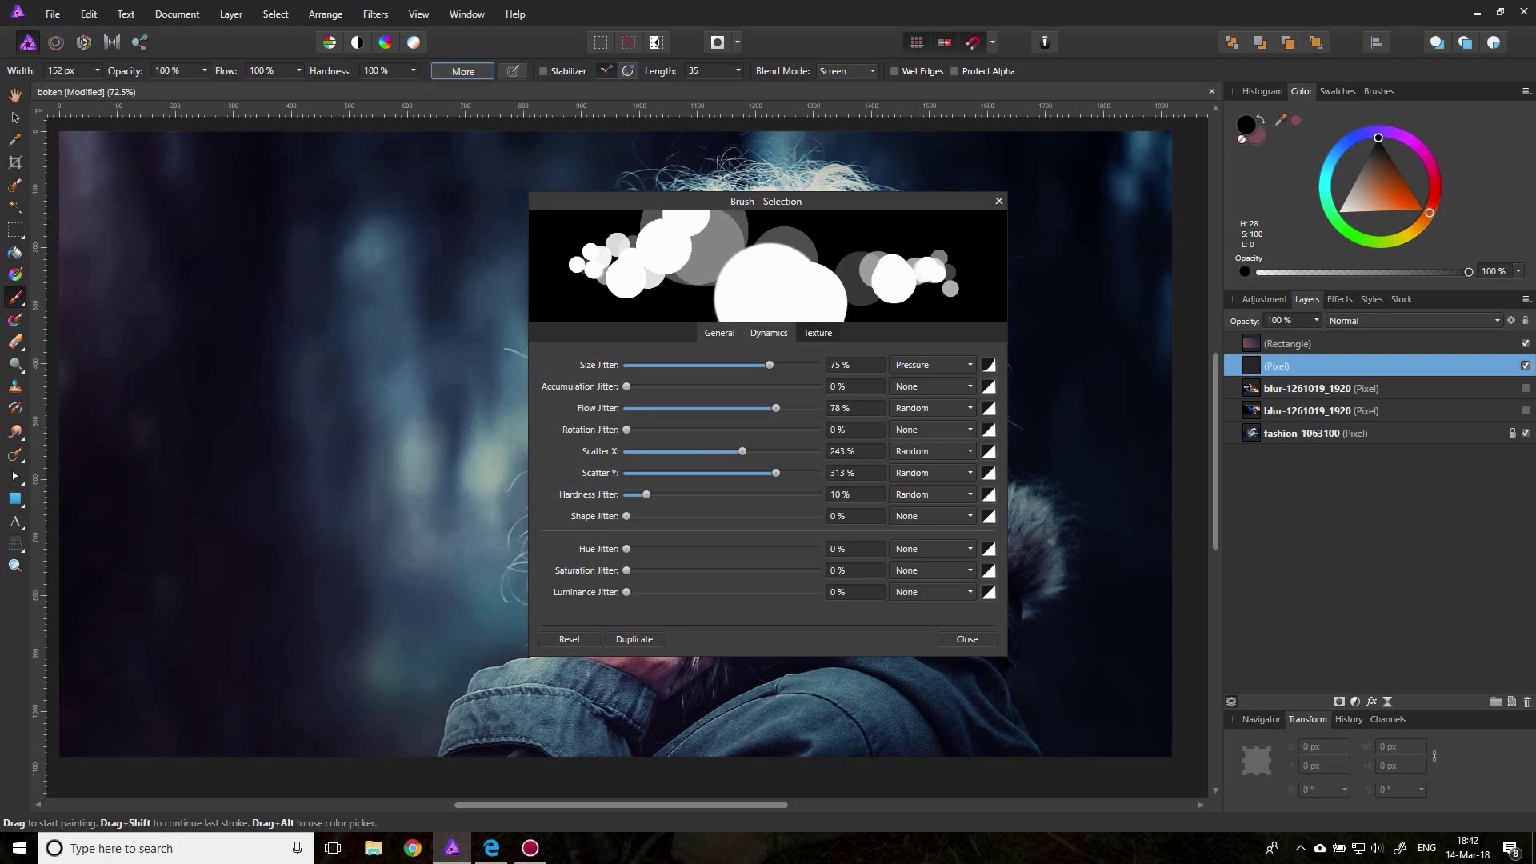
click(720, 332)
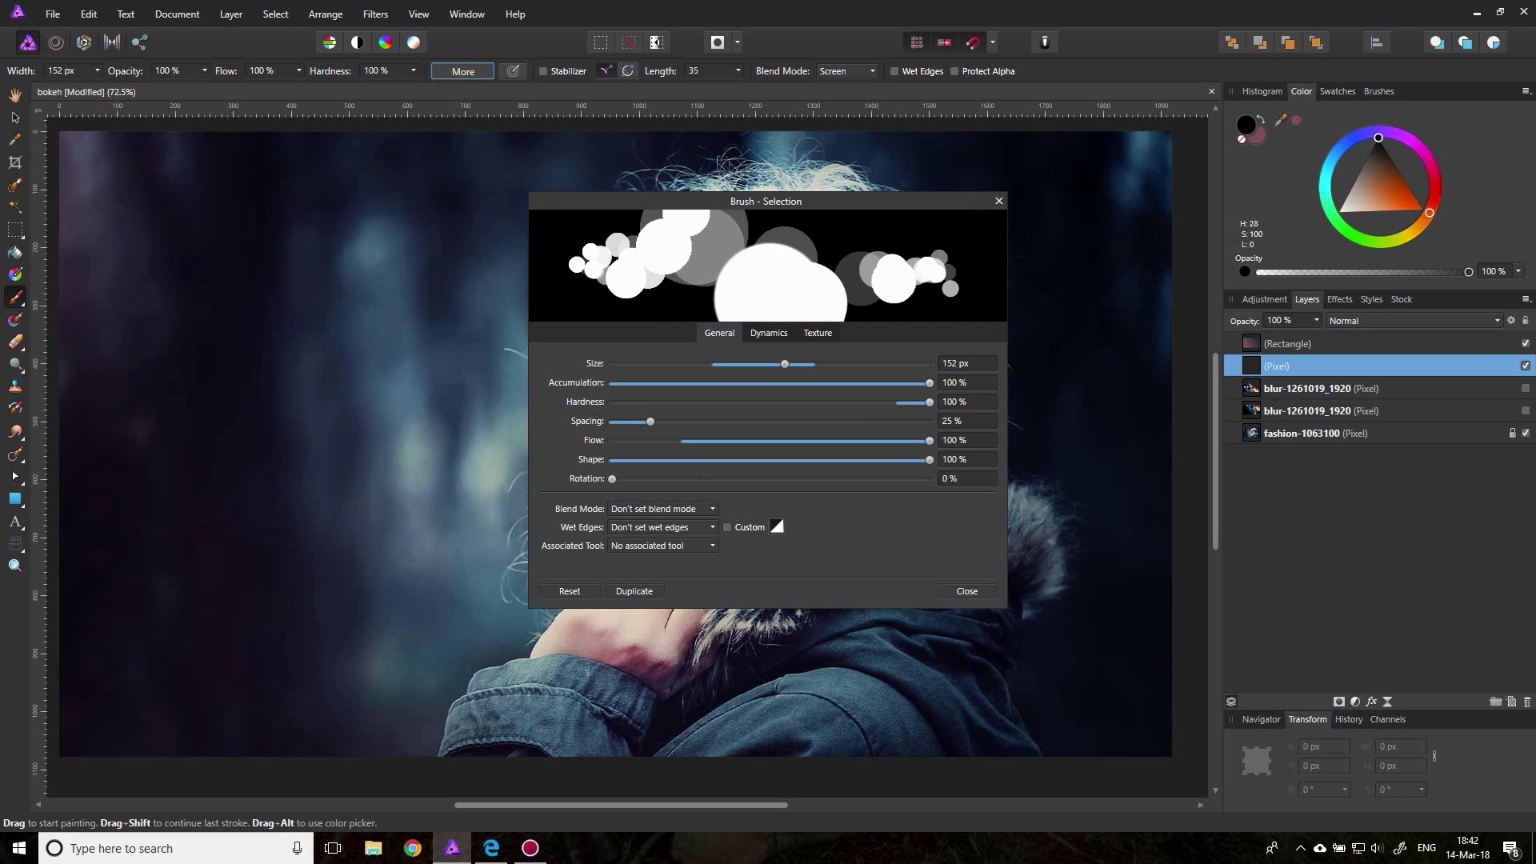
click(999, 201)
Set the painting colour to a light orange with hue 28, saturation 100 and lightness 75
click(1386, 209)
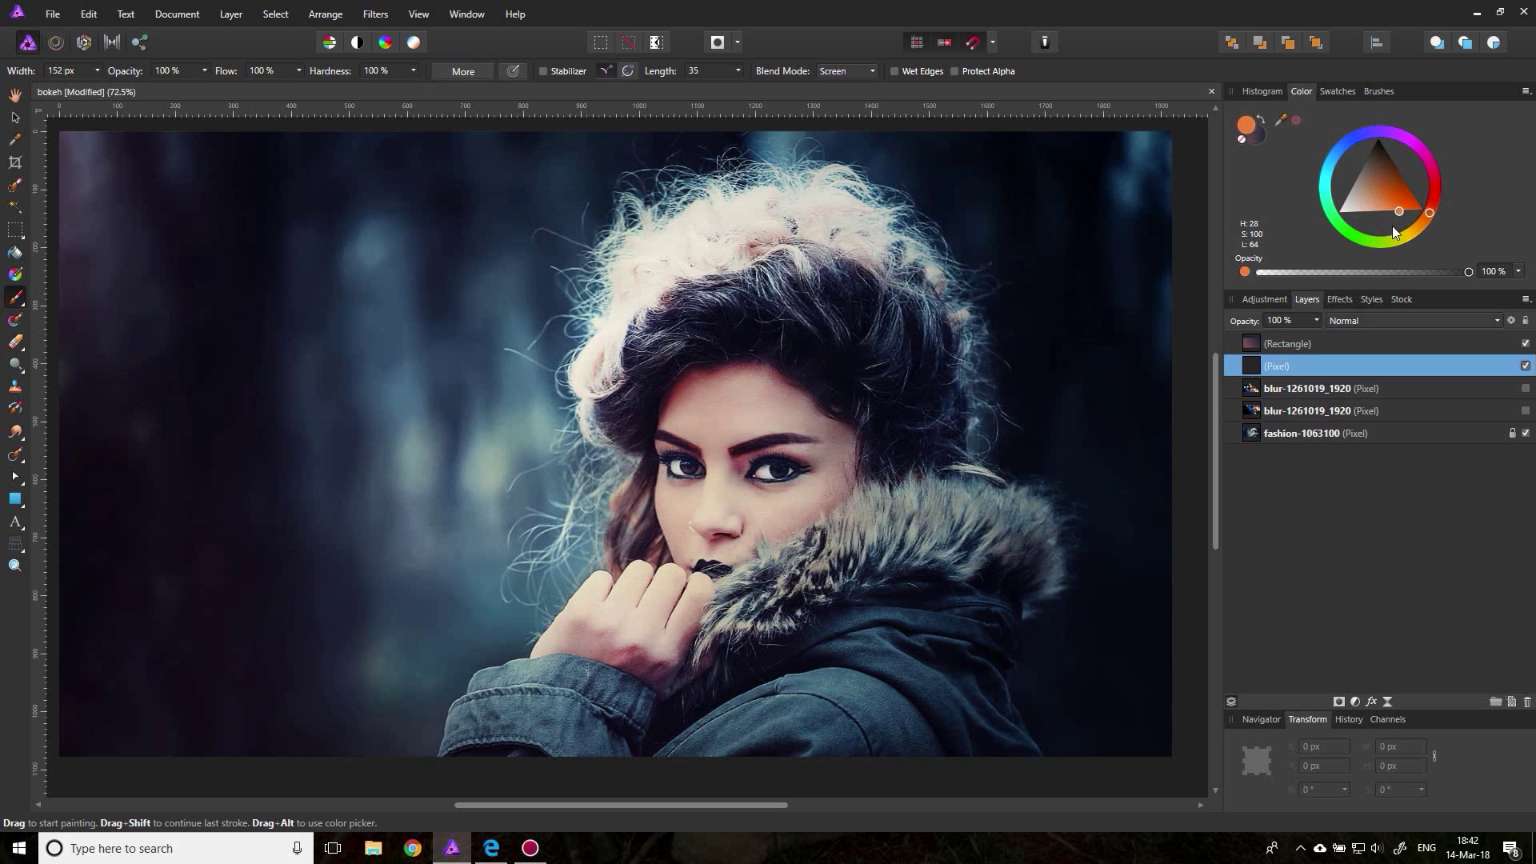
drag(1386, 211, 1380, 211)
Try the scatter brush with strokes of orange circles across the photo, and clear everything painted on the pixel layer
mouse_move(155, 257)
mouse_down()
mouse_move(904, 560)
mouse_move(1089, 449)
mouse_move(1136, 656)
mouse_move(1065, 592)
mouse_up()
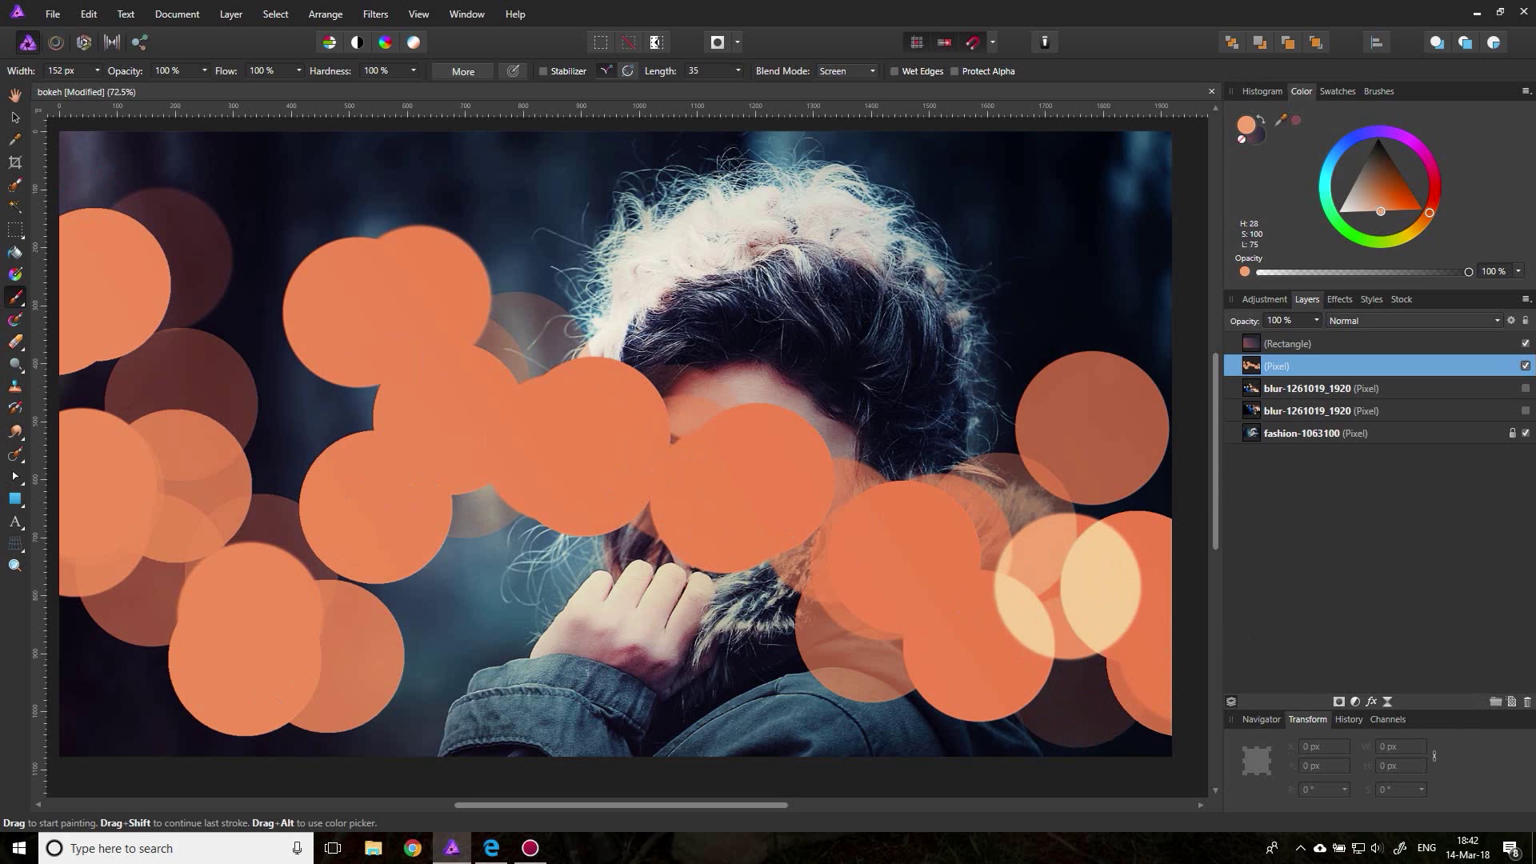
key(ctrl+z)
key(ctrl+shift+z)
key(ctrl+z)
key(ctrl+a)
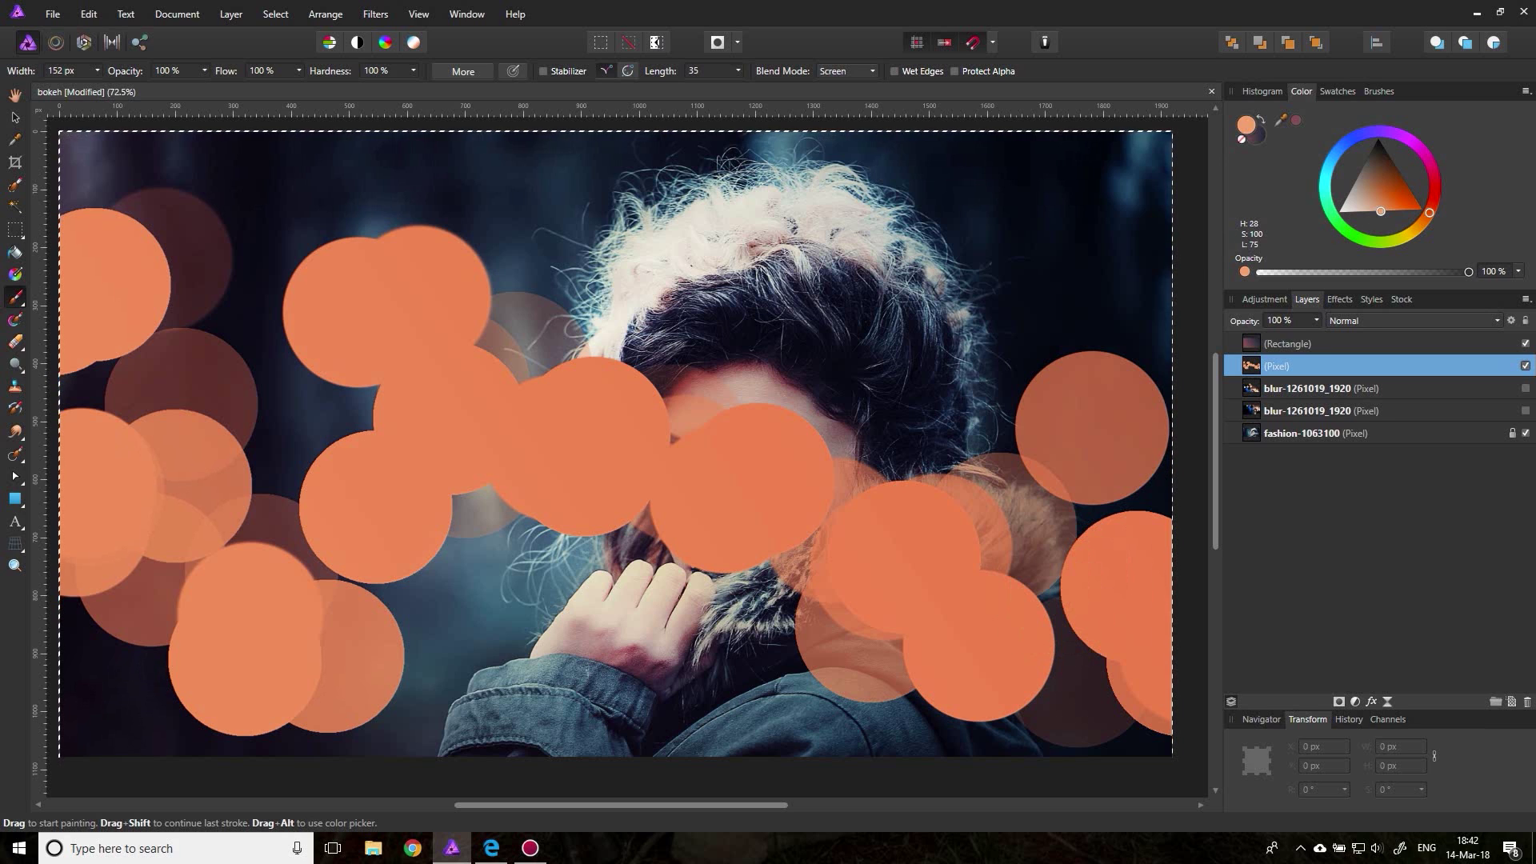
key(Delete)
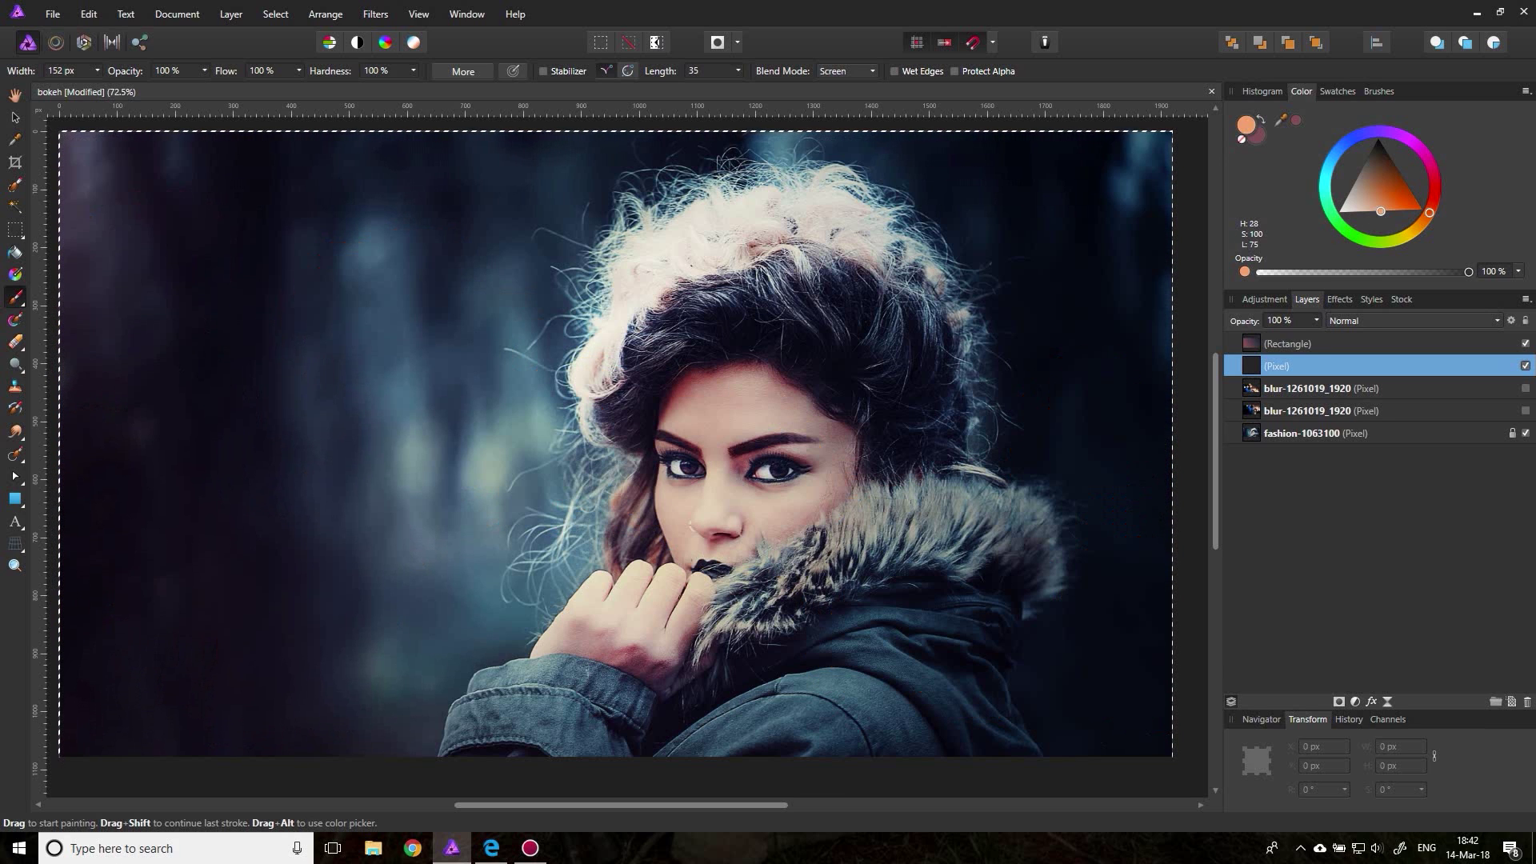
Keep the brush's blend mode on Screen and set the empty pixel layer's blend mode to Screen
click(837, 74)
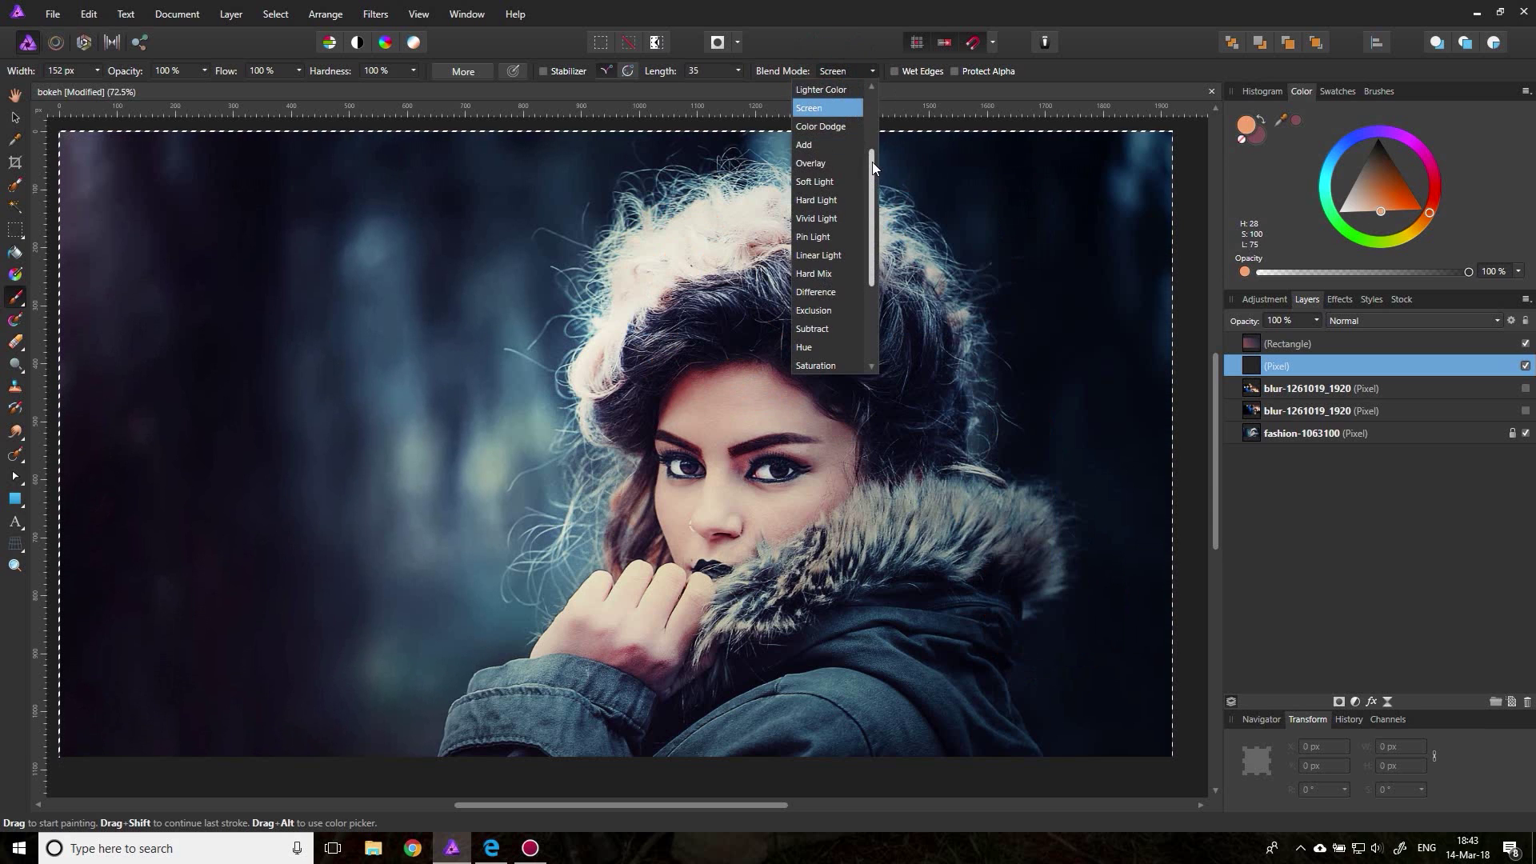
drag(872, 160, 873, 104)
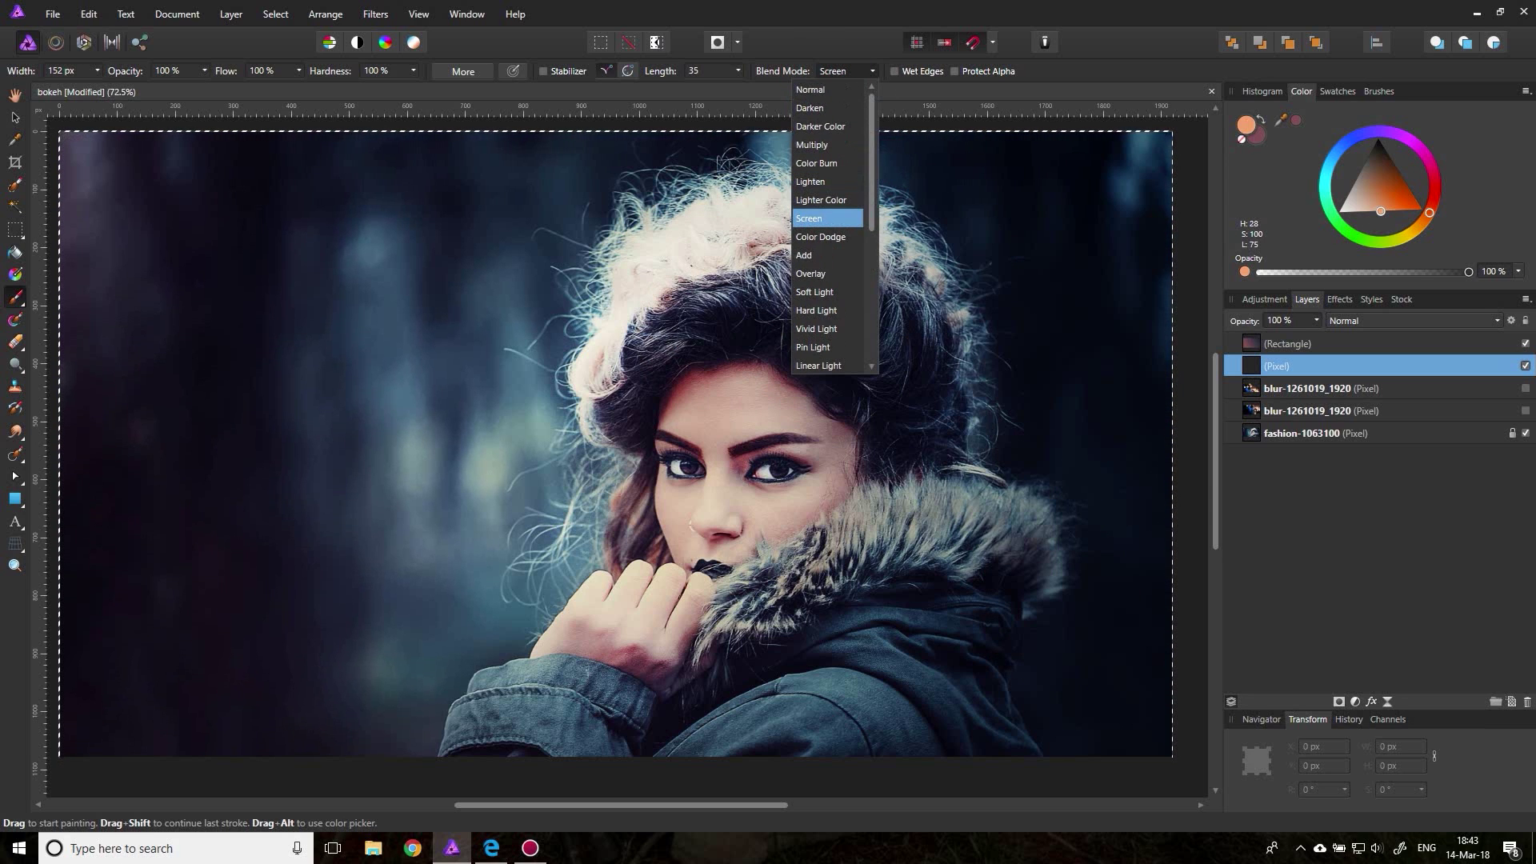
click(809, 218)
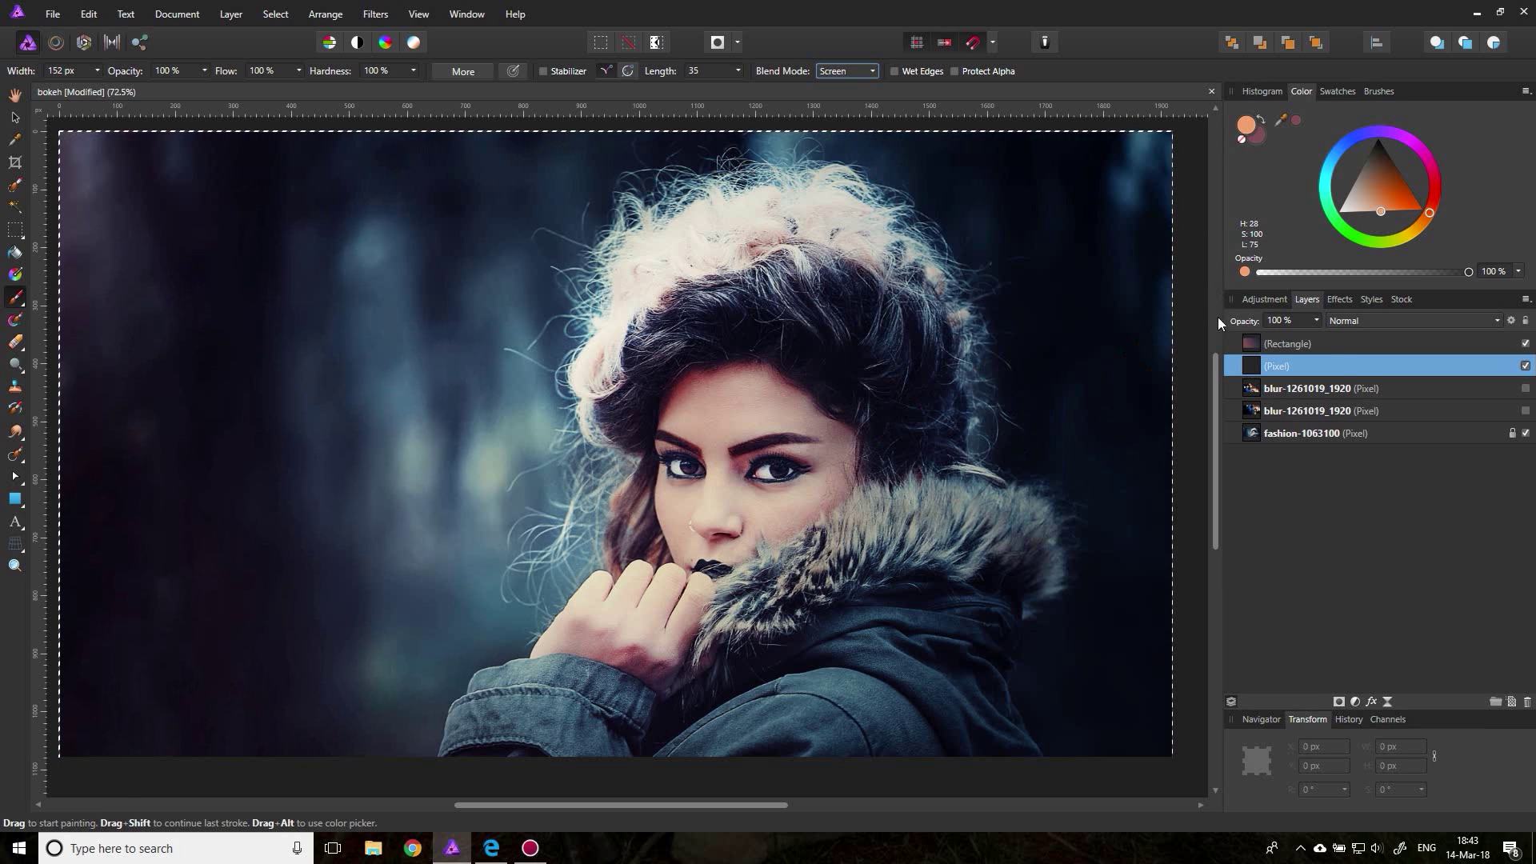
click(1388, 321)
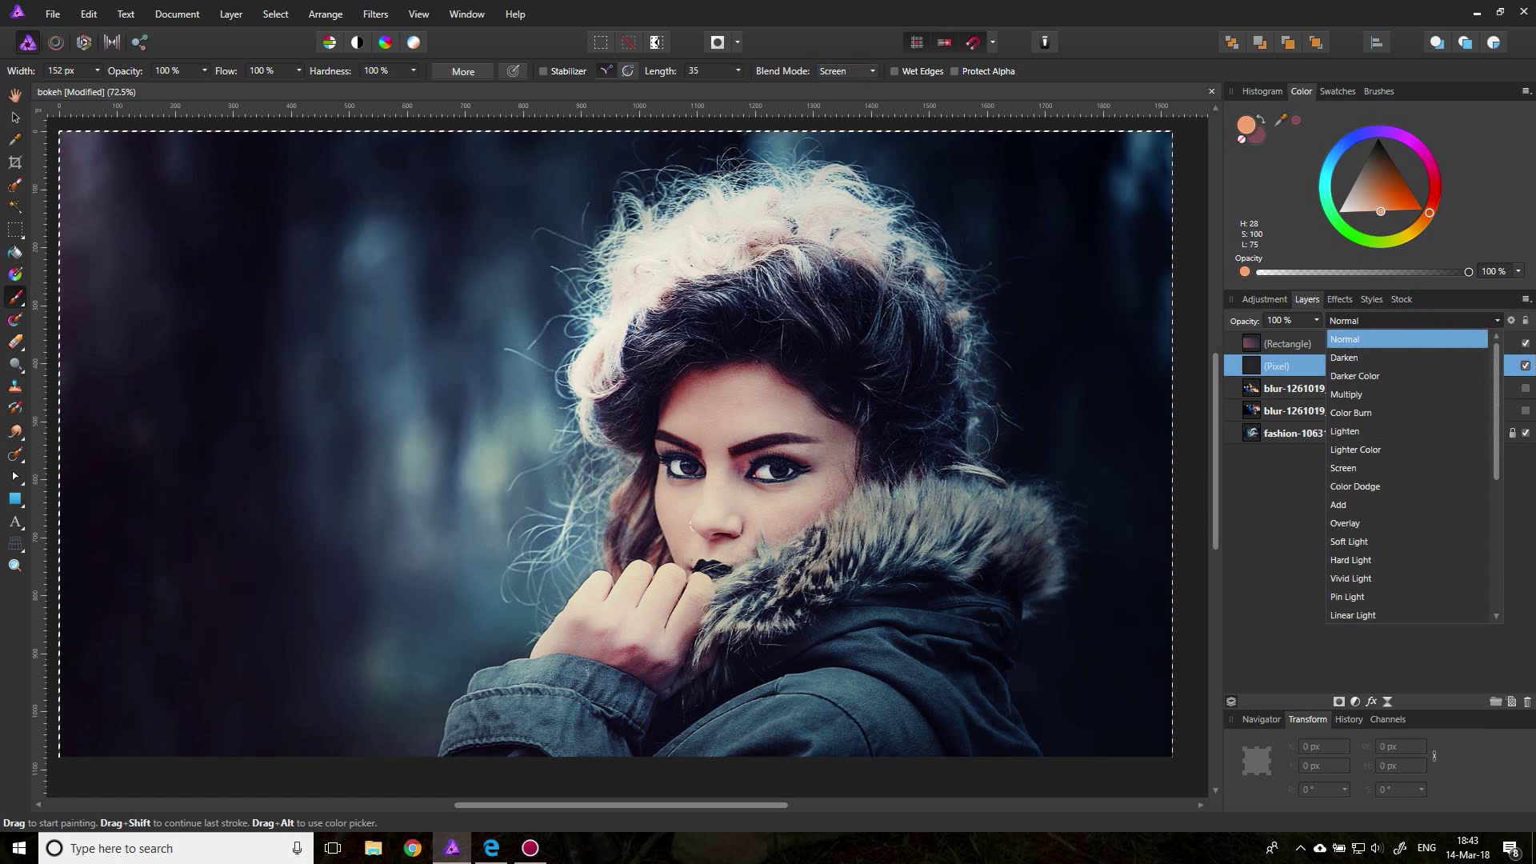
click(1345, 468)
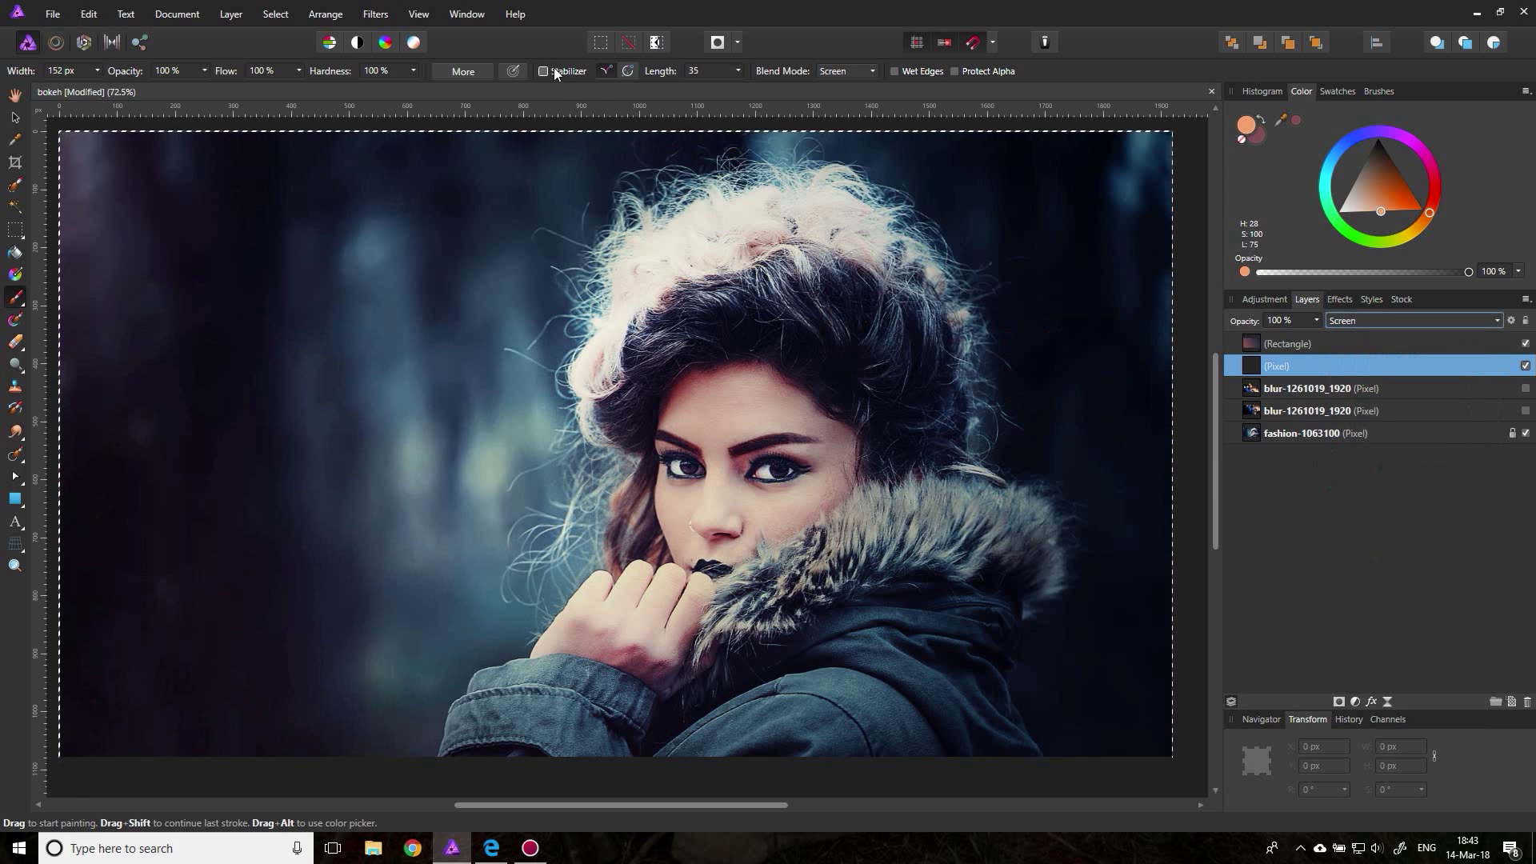
Try the scatter brush with several strokes across the photo on the Screen layer, and clear the painted circles
mouse_move(343, 577)
mouse_down()
mouse_move(274, 412)
mouse_move(240, 395)
mouse_move(192, 480)
mouse_up()
mouse_move(106, 253)
mouse_down()
mouse_move(809, 606)
mouse_move(275, 262)
mouse_move(240, 171)
mouse_move(283, 593)
mouse_up()
mouse_move(901, 512)
mouse_down()
mouse_move(774, 555)
mouse_move(397, 513)
mouse_move(384, 491)
mouse_move(309, 511)
mouse_move(303, 491)
mouse_move(243, 459)
mouse_move(279, 395)
mouse_move(332, 456)
mouse_move(446, 334)
mouse_move(458, 367)
mouse_move(480, 347)
mouse_move(337, 272)
mouse_move(286, 198)
mouse_move(332, 246)
mouse_move(443, 268)
mouse_move(614, 358)
mouse_move(971, 483)
mouse_move(948, 444)
mouse_up()
key(ctrl+z)
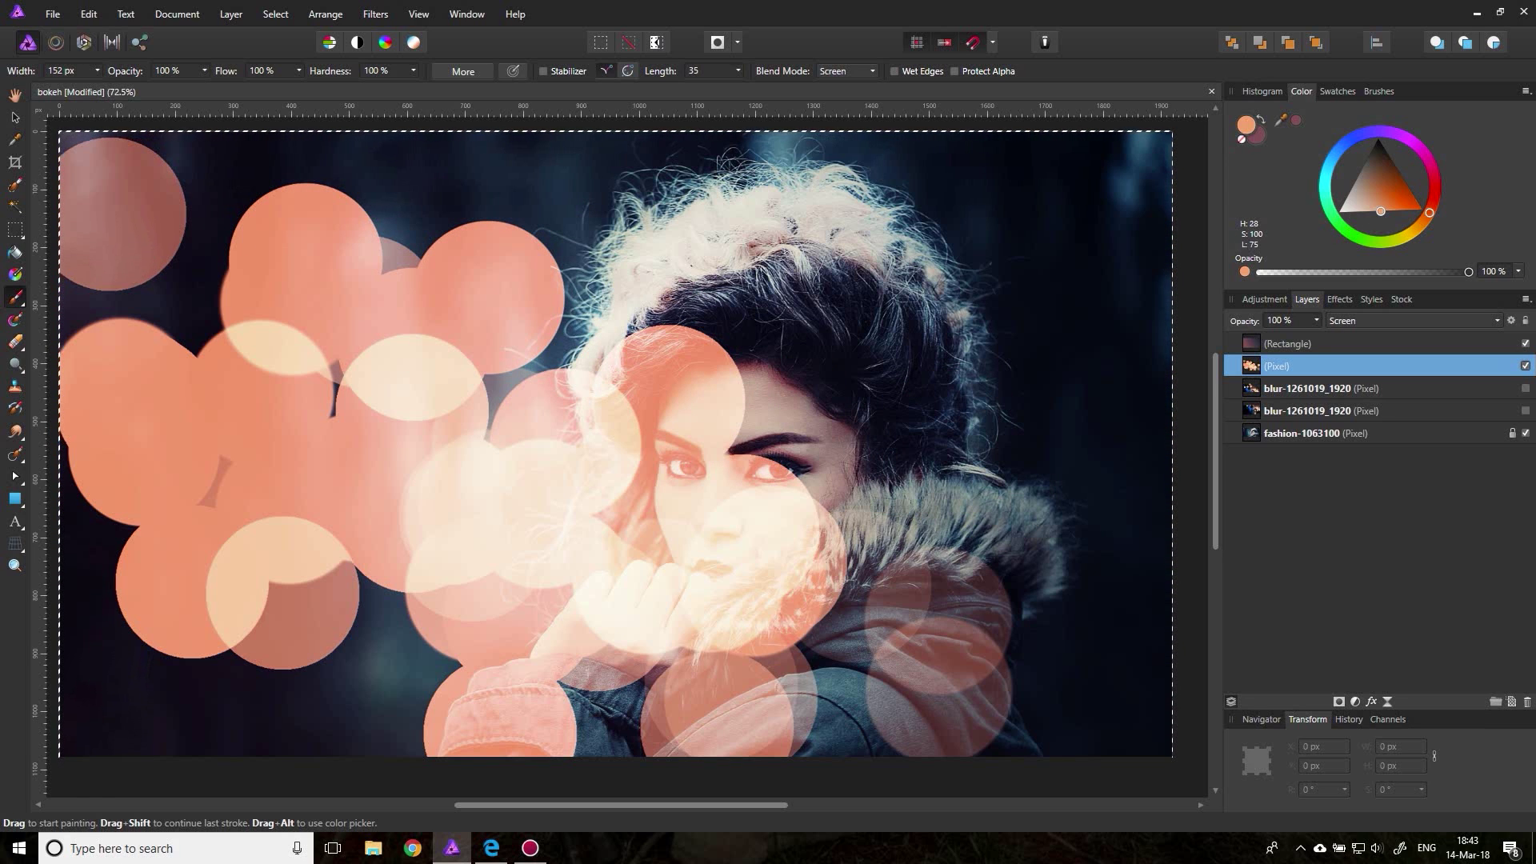
key(Delete)
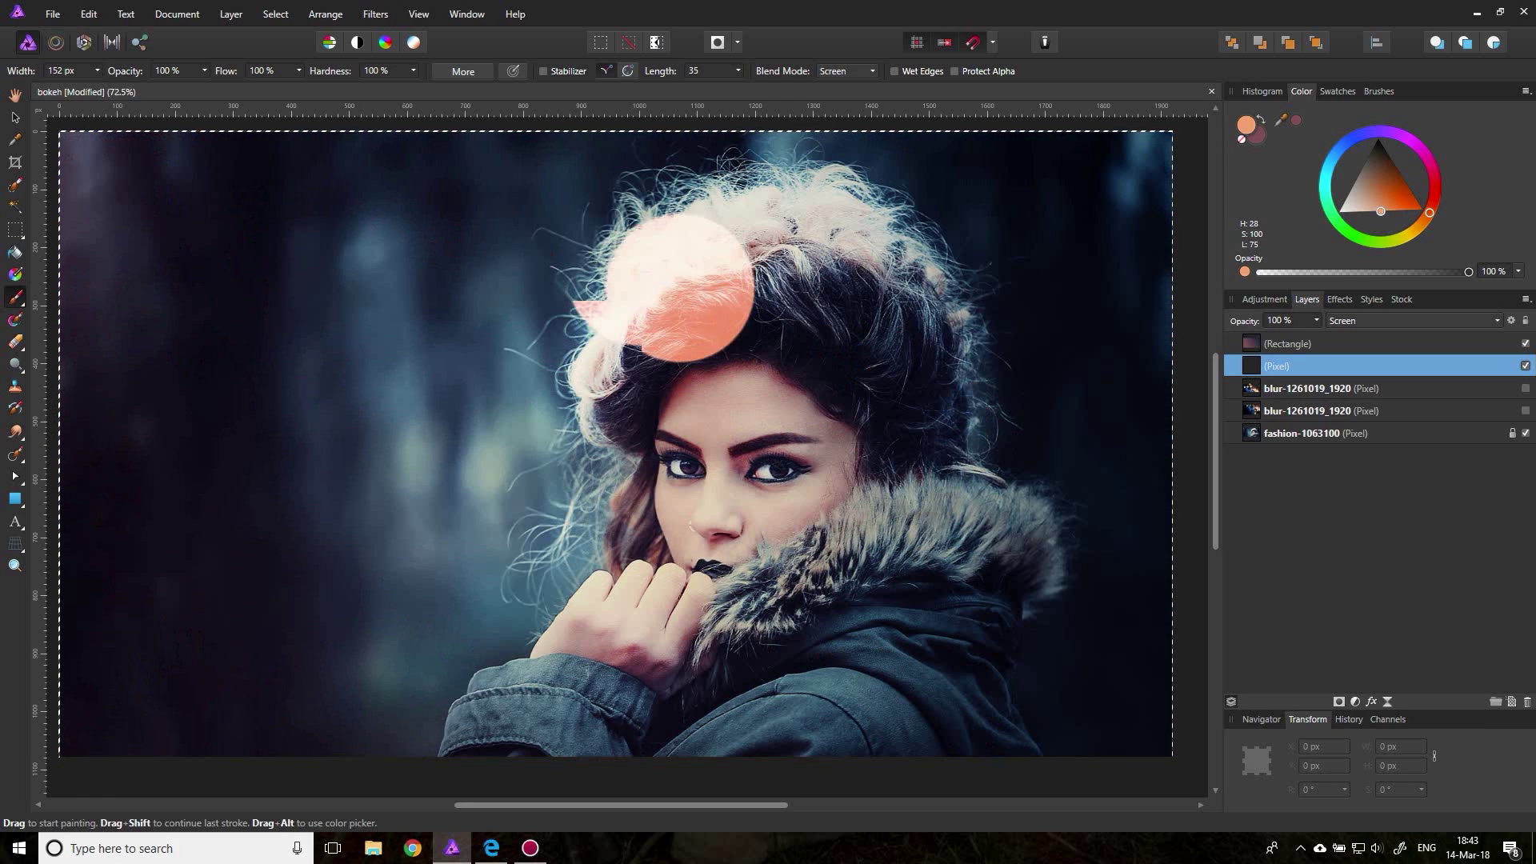
Set the brush's size jitter to 86% and its accumulation jitter to 68%
click(472, 72)
click(768, 333)
drag(770, 365, 791, 365)
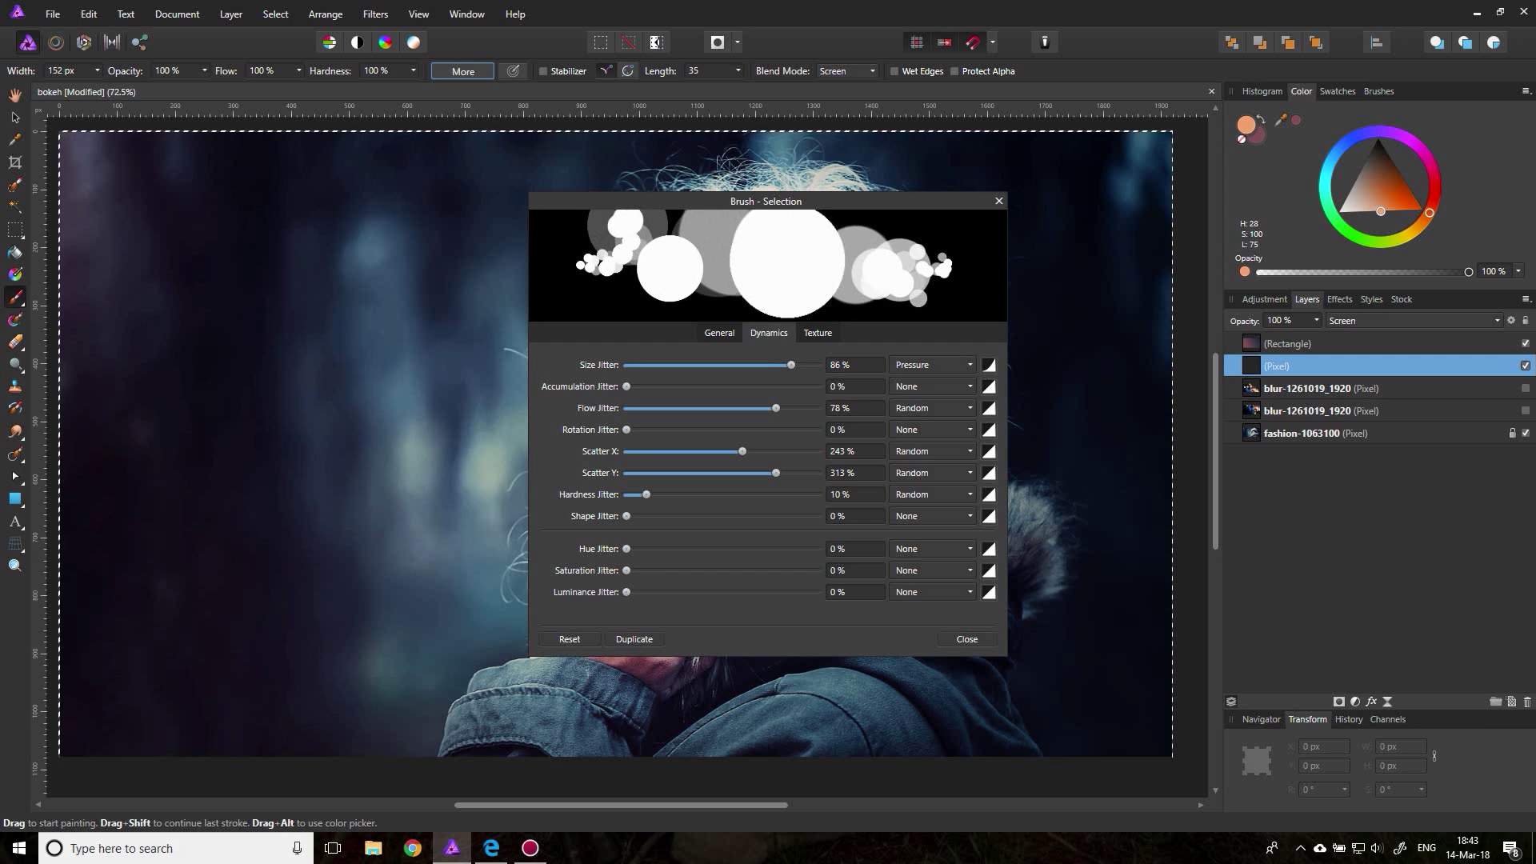
mouse_move(627, 386)
mouse_down()
mouse_move(788, 387)
mouse_move(757, 387)
mouse_up()
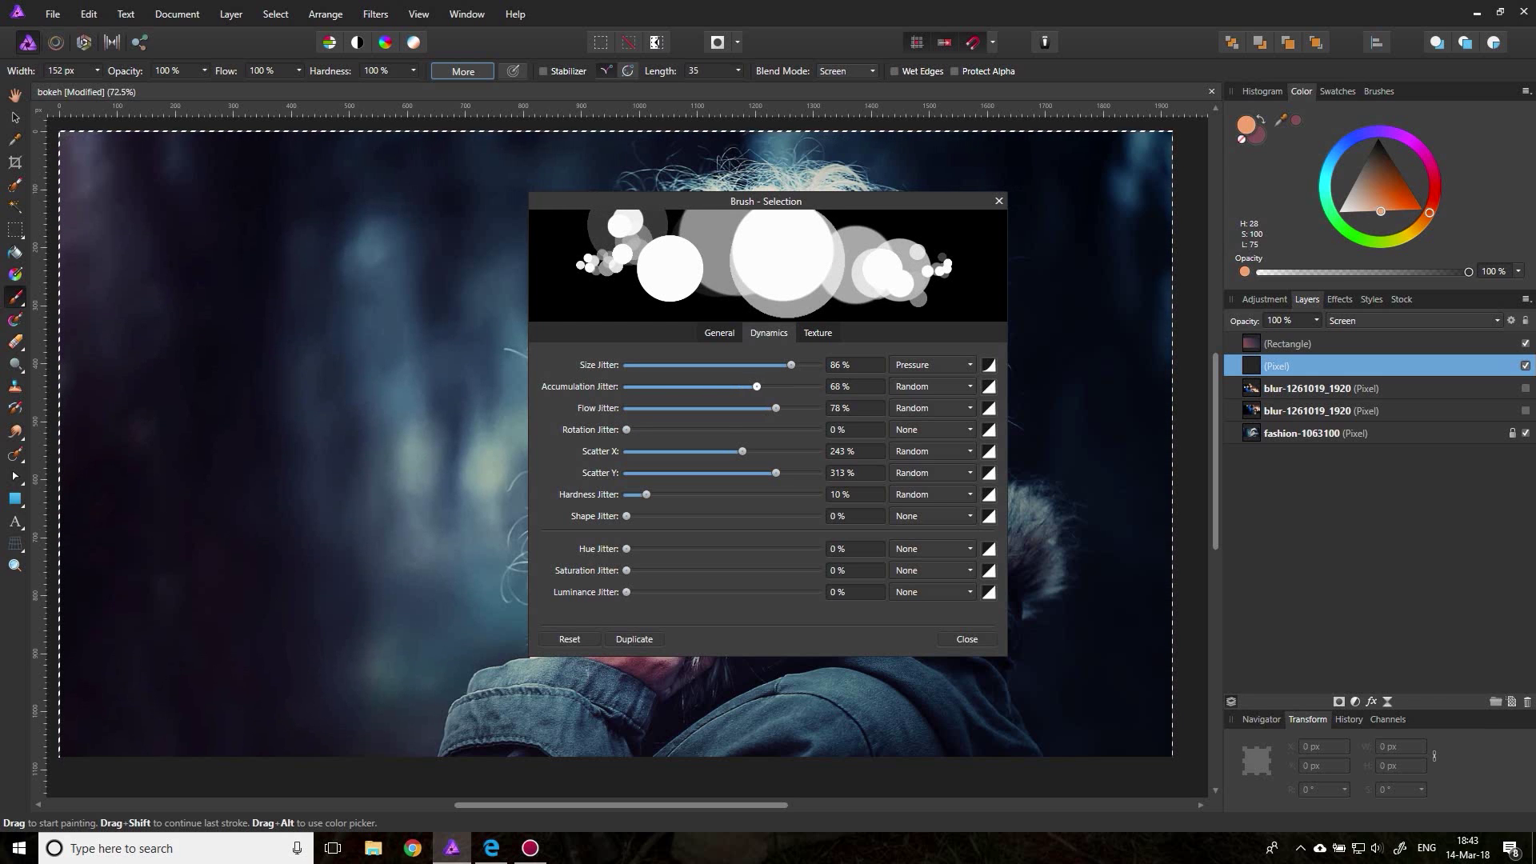
click(998, 201)
Paint orange bokeh circles from the dark background across to the coat, and give the pixel layer a 2.2 px Gaussian Blur
mouse_move(200, 520)
mouse_down()
mouse_move(140, 230)
mouse_move(1040, 688)
mouse_move(1010, 590)
mouse_up()
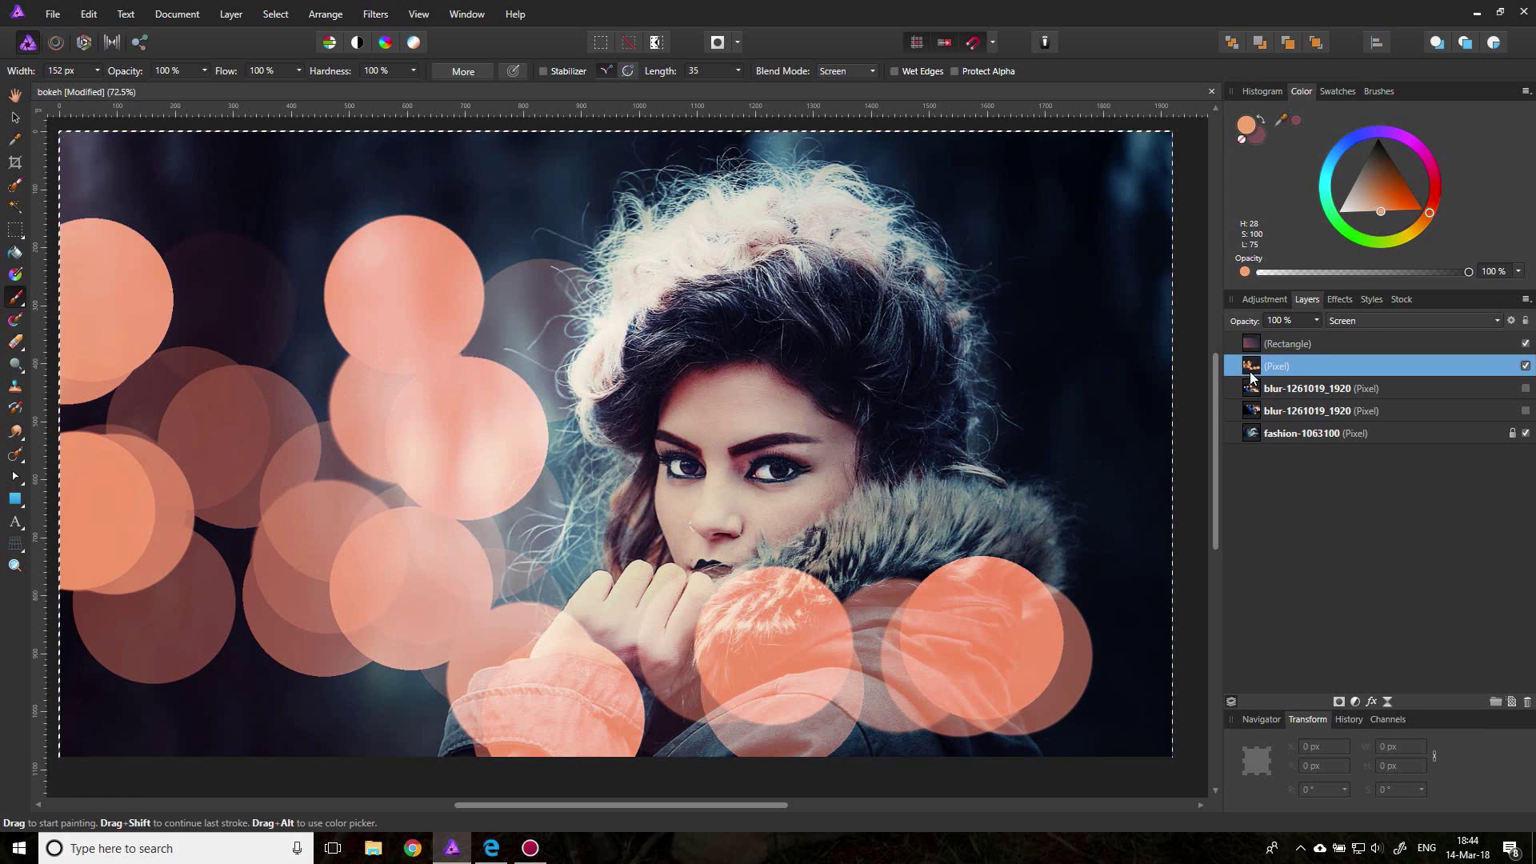
click(1340, 300)
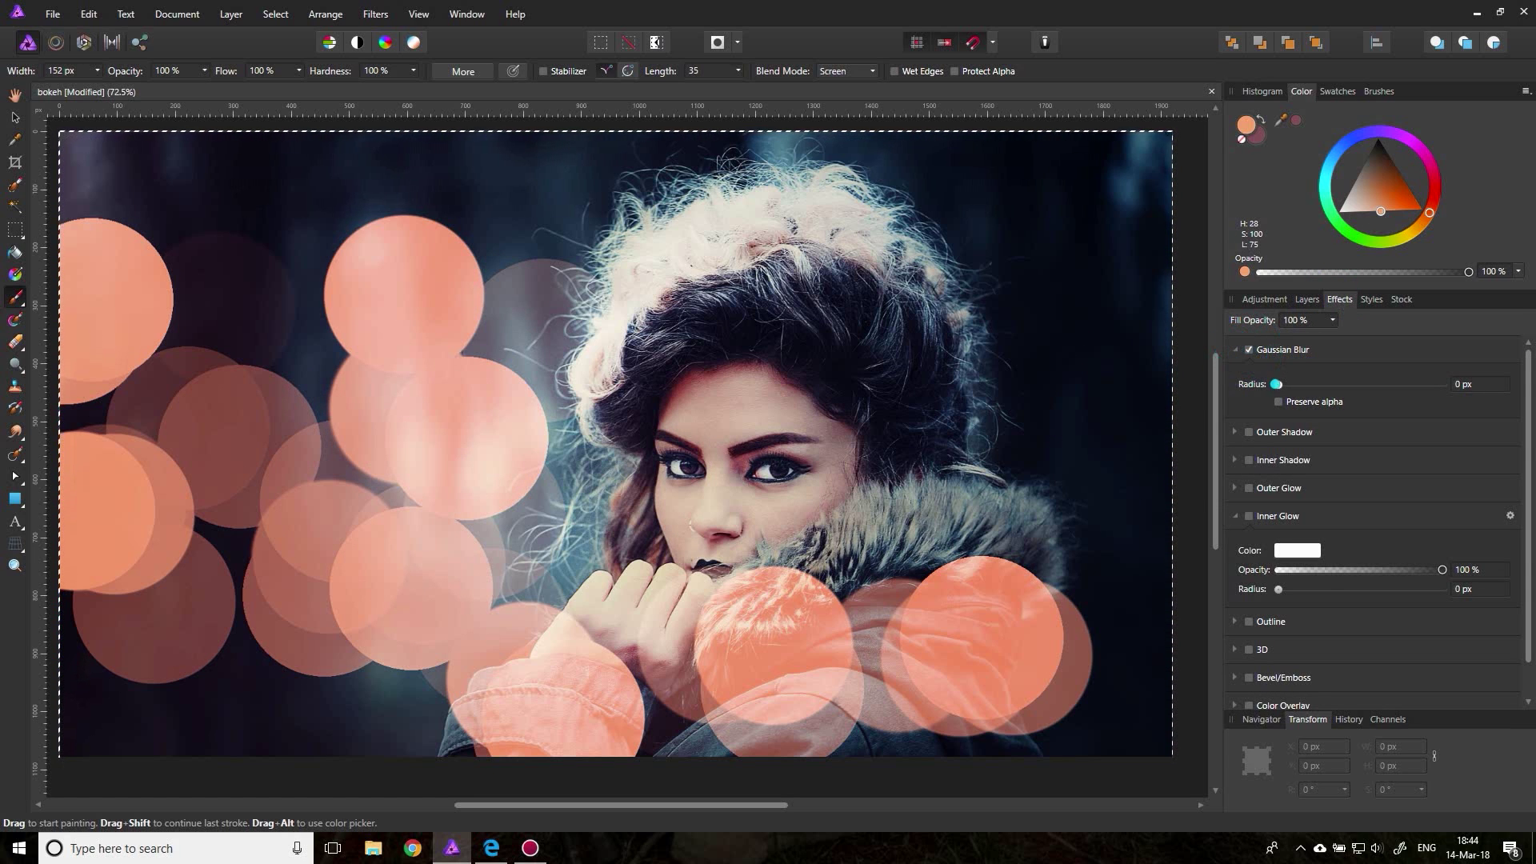
mouse_move(1276, 384)
mouse_down()
mouse_move(1338, 385)
mouse_move(1306, 385)
mouse_up()
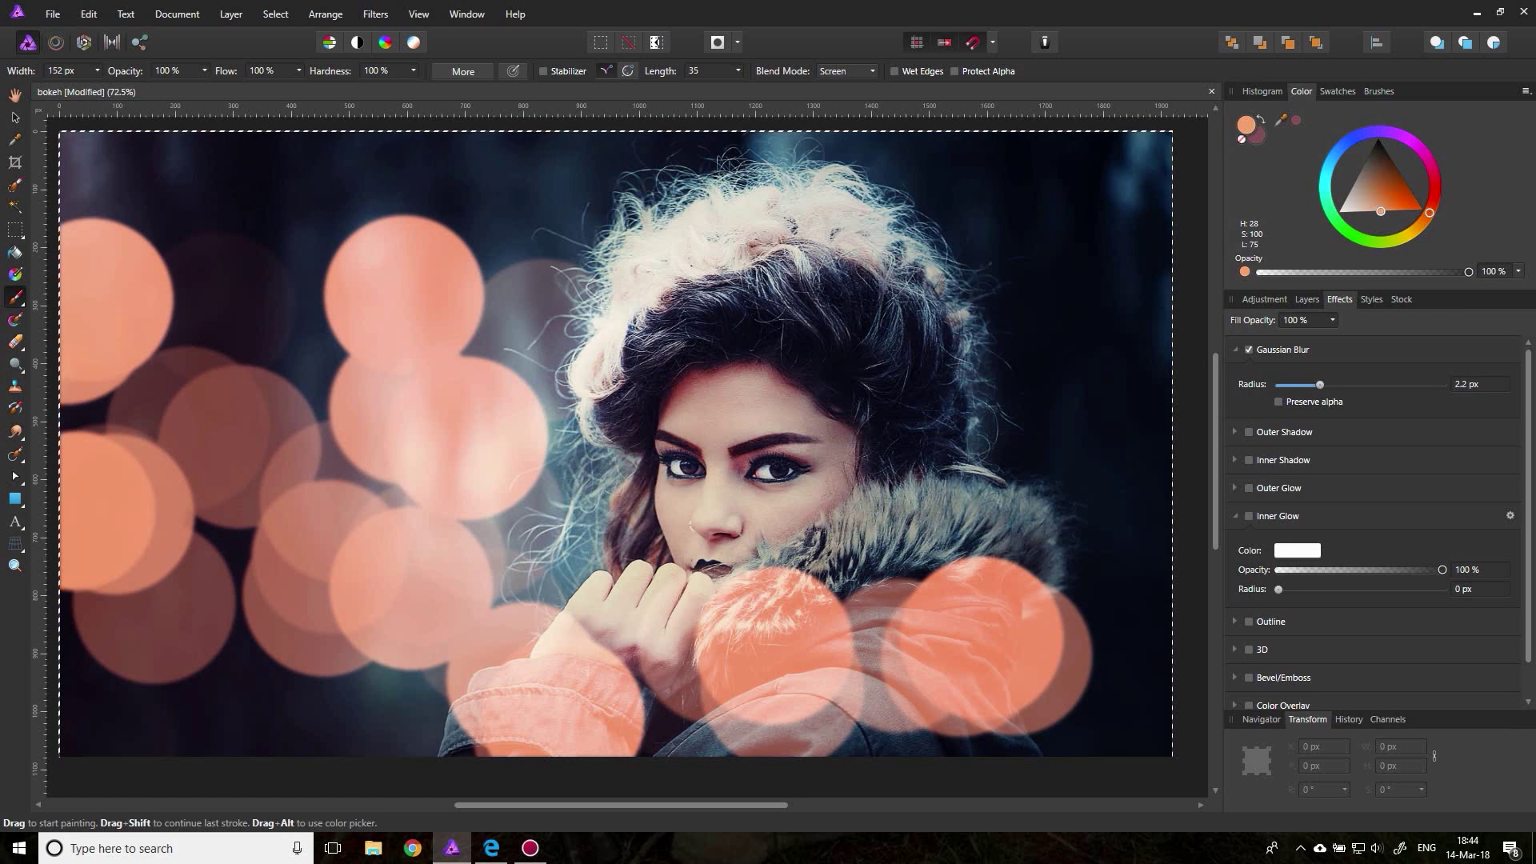
Add a red Inner Glow to the pixel layer with a radius of 11.2 px and an intensity of 69%
click(1249, 516)
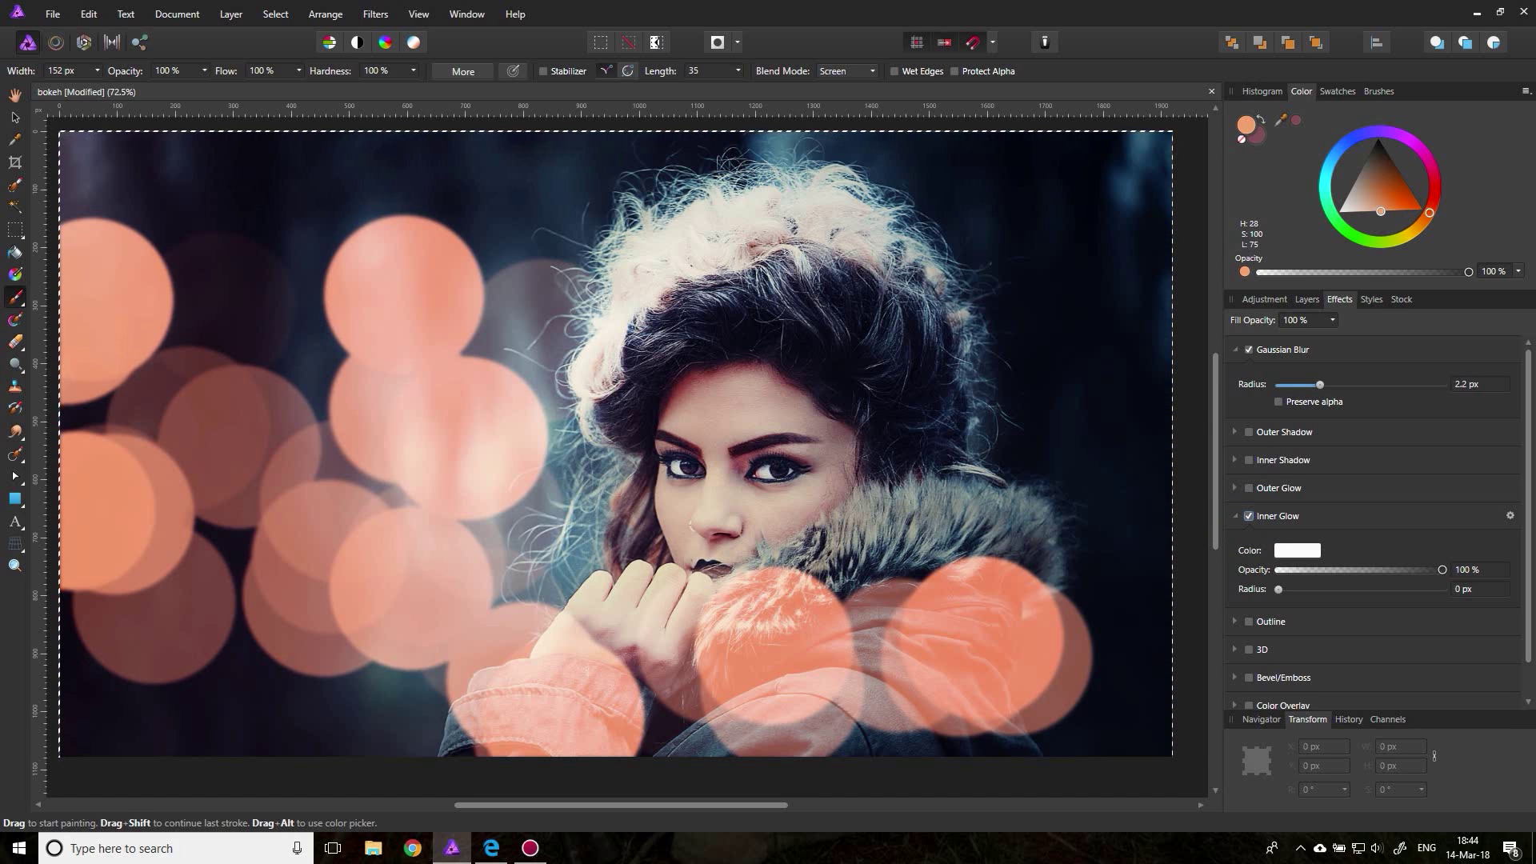
click(1297, 550)
click(1329, 642)
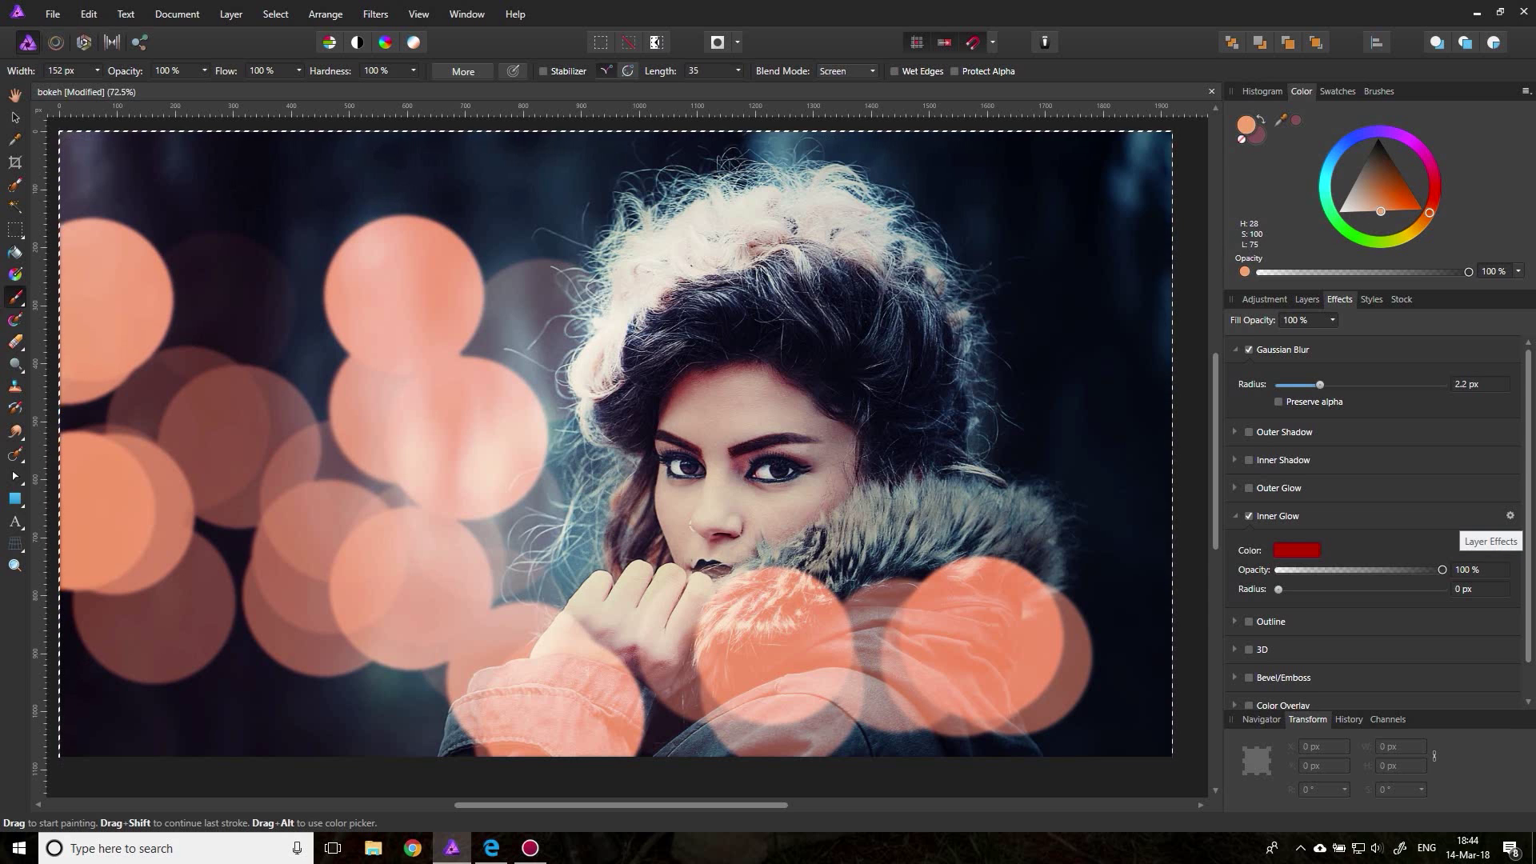
click(1510, 515)
drag(935, 262, 1059, 279)
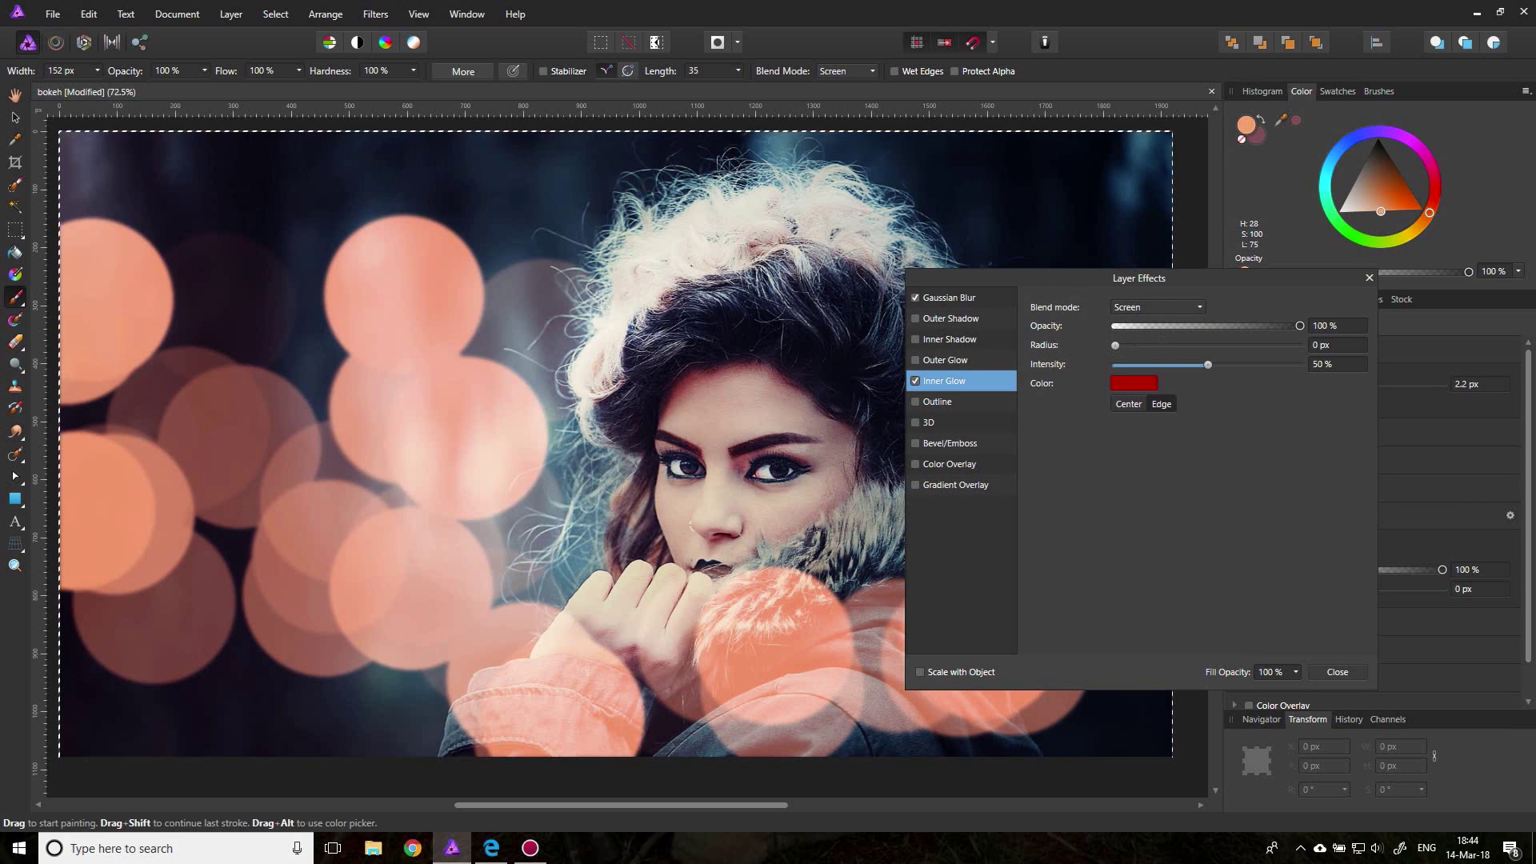
drag(1036, 280, 1080, 332)
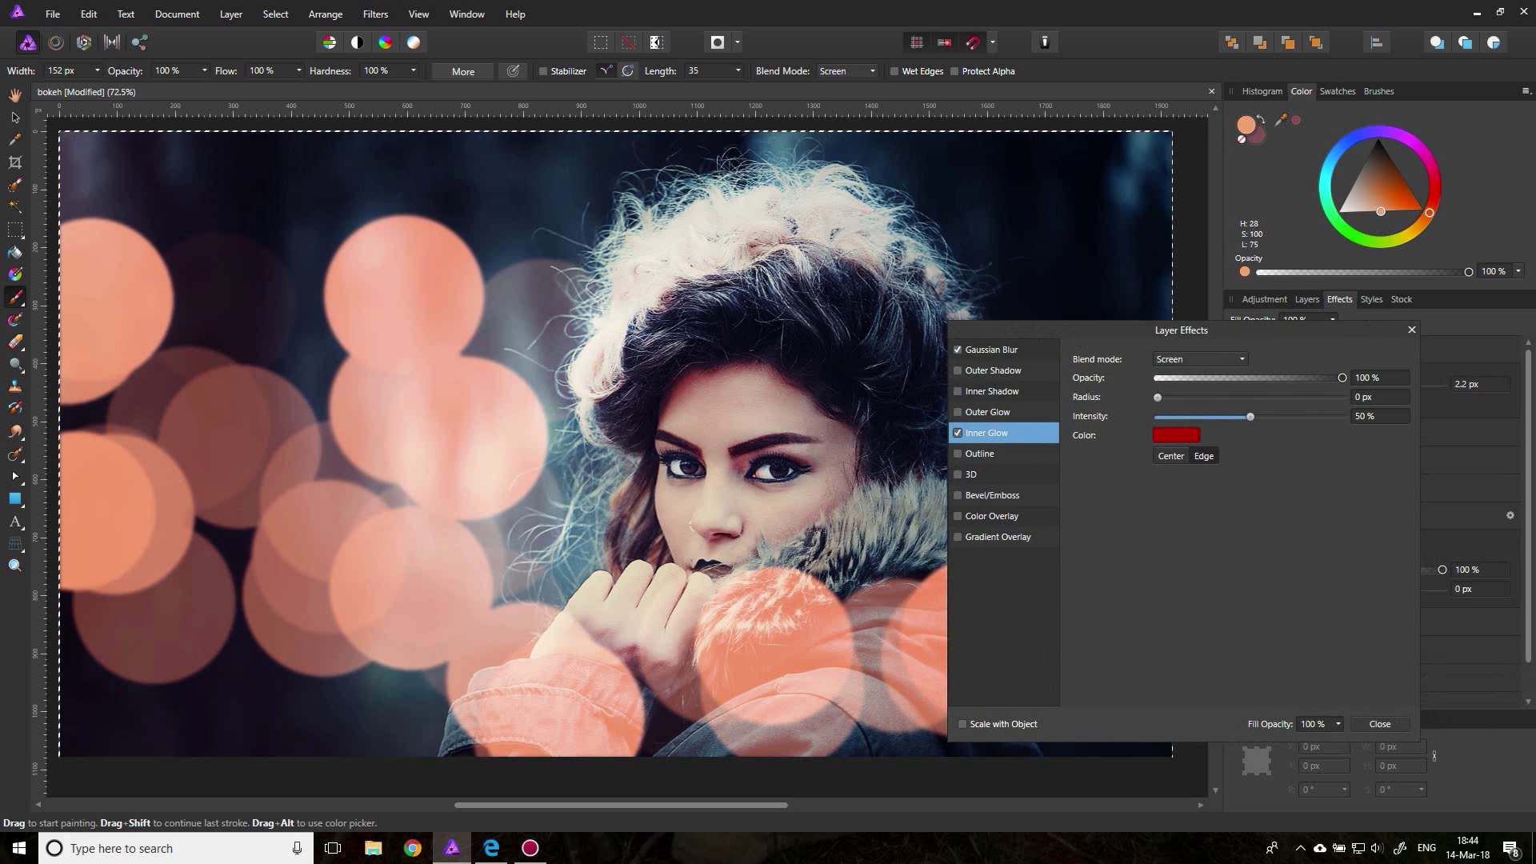
drag(1251, 417, 1302, 417)
drag(1158, 397, 1240, 397)
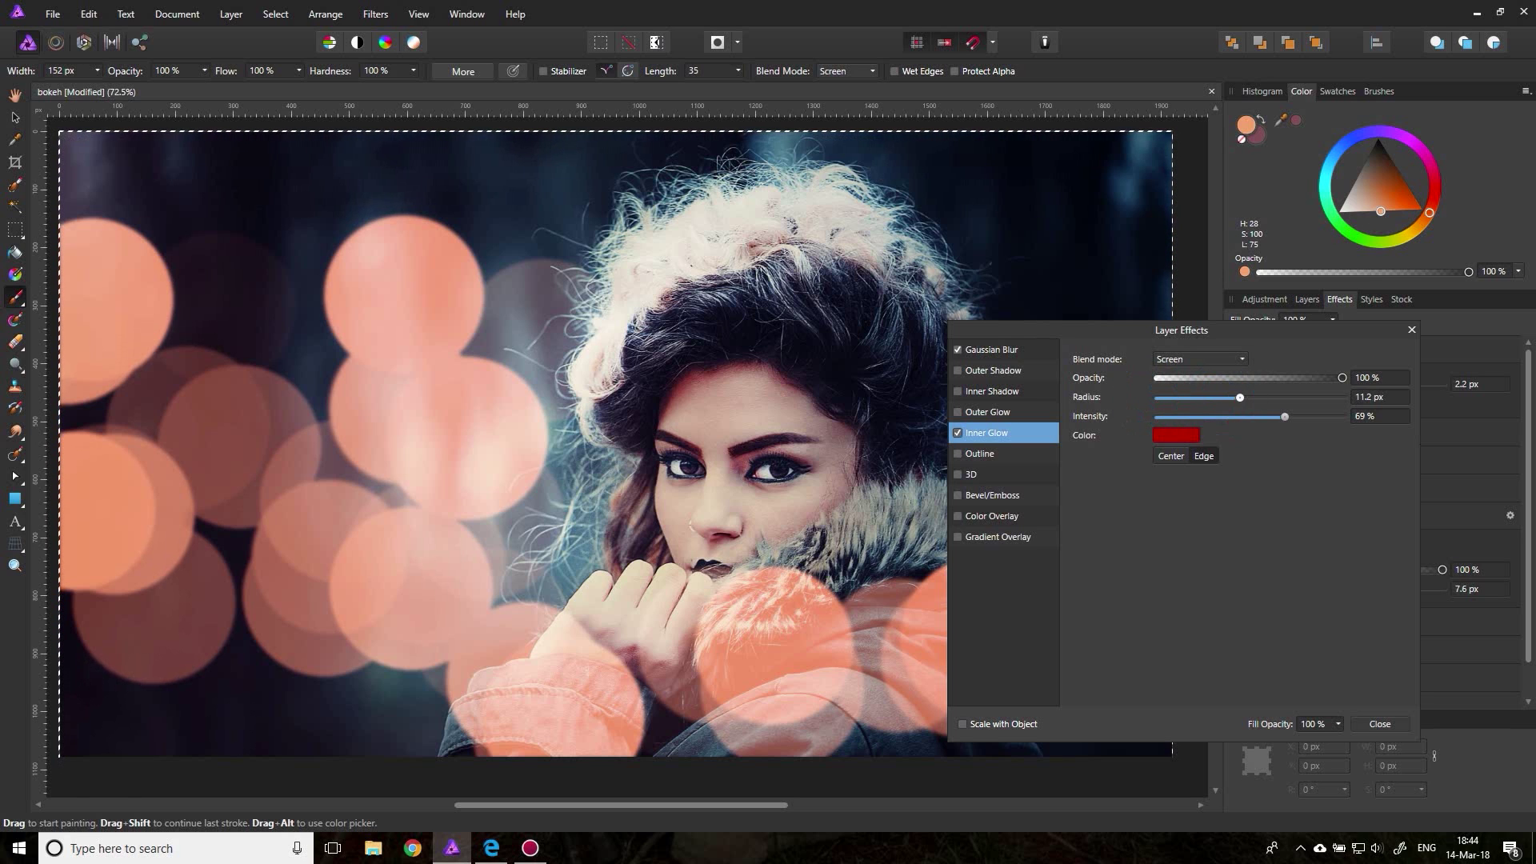
Try a purple Inner Glow colour with hue 282, saturation 100 and lightness 41
drag(1041, 329, 1112, 288)
click(1241, 393)
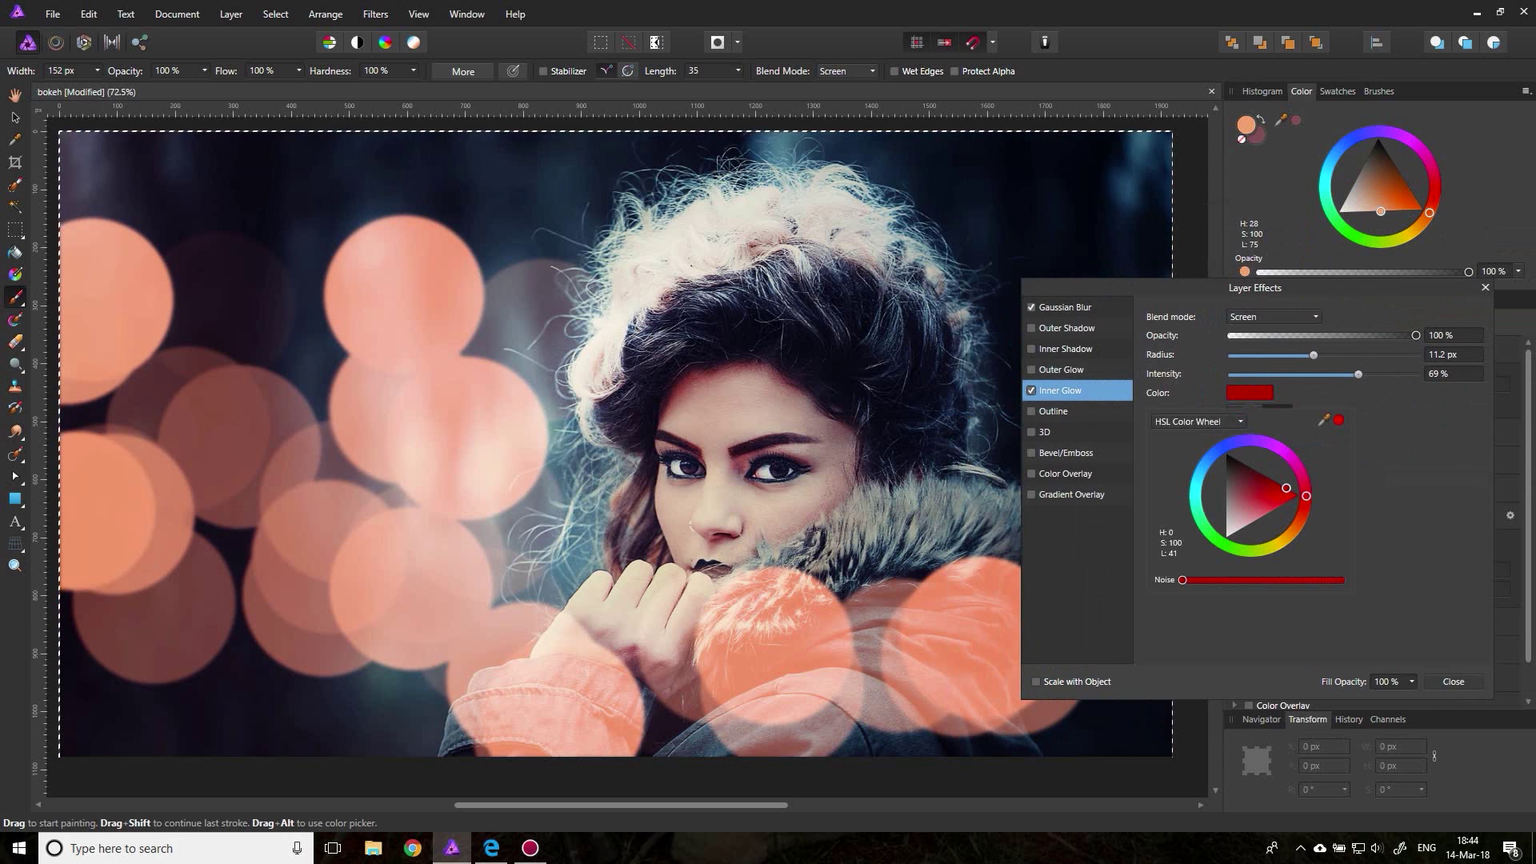
drag(1306, 496, 1261, 441)
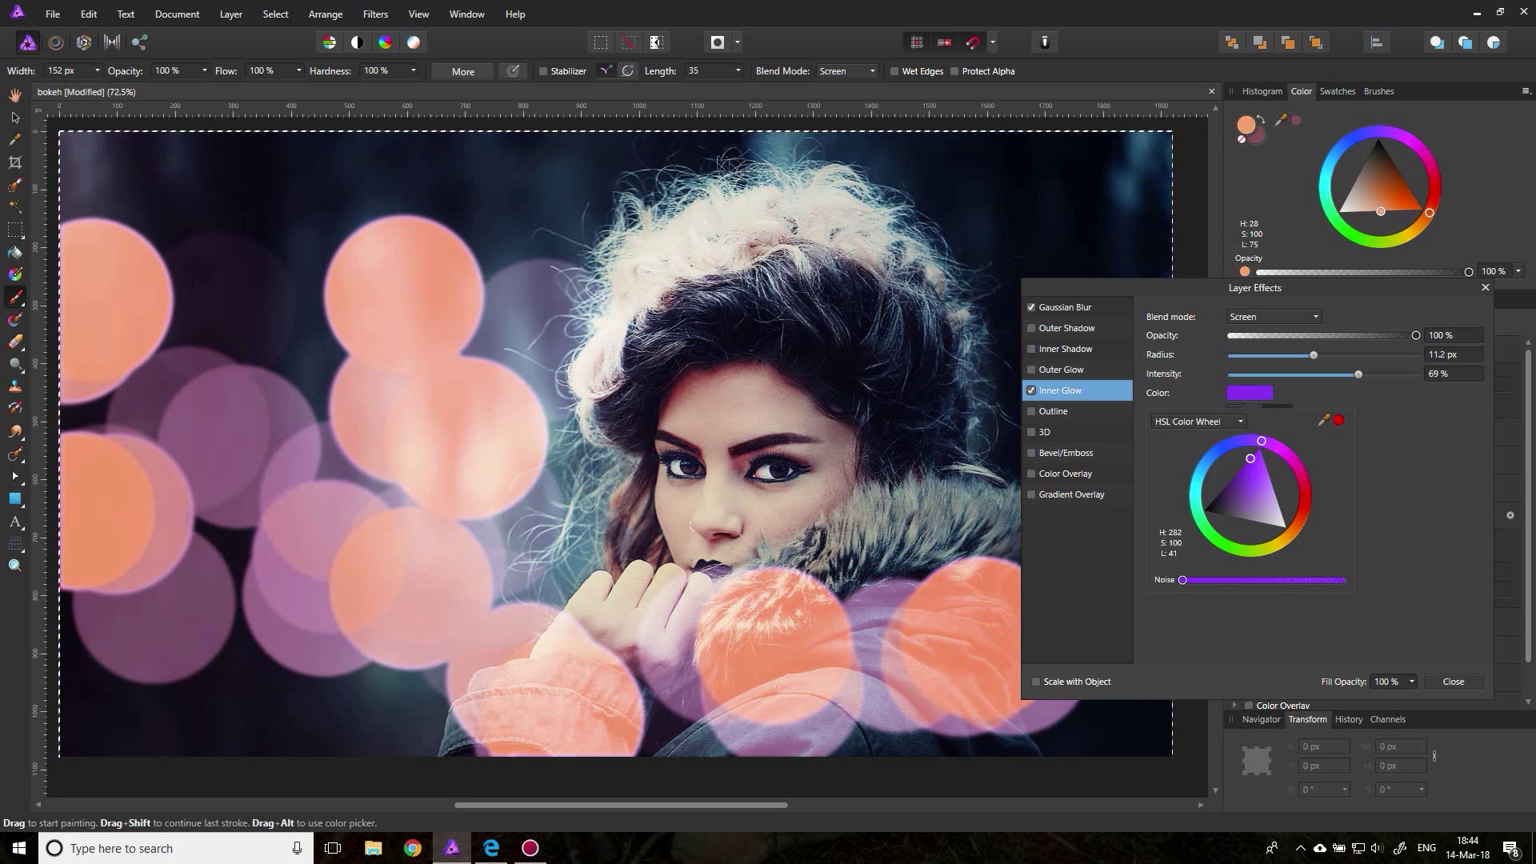
click(1424, 504)
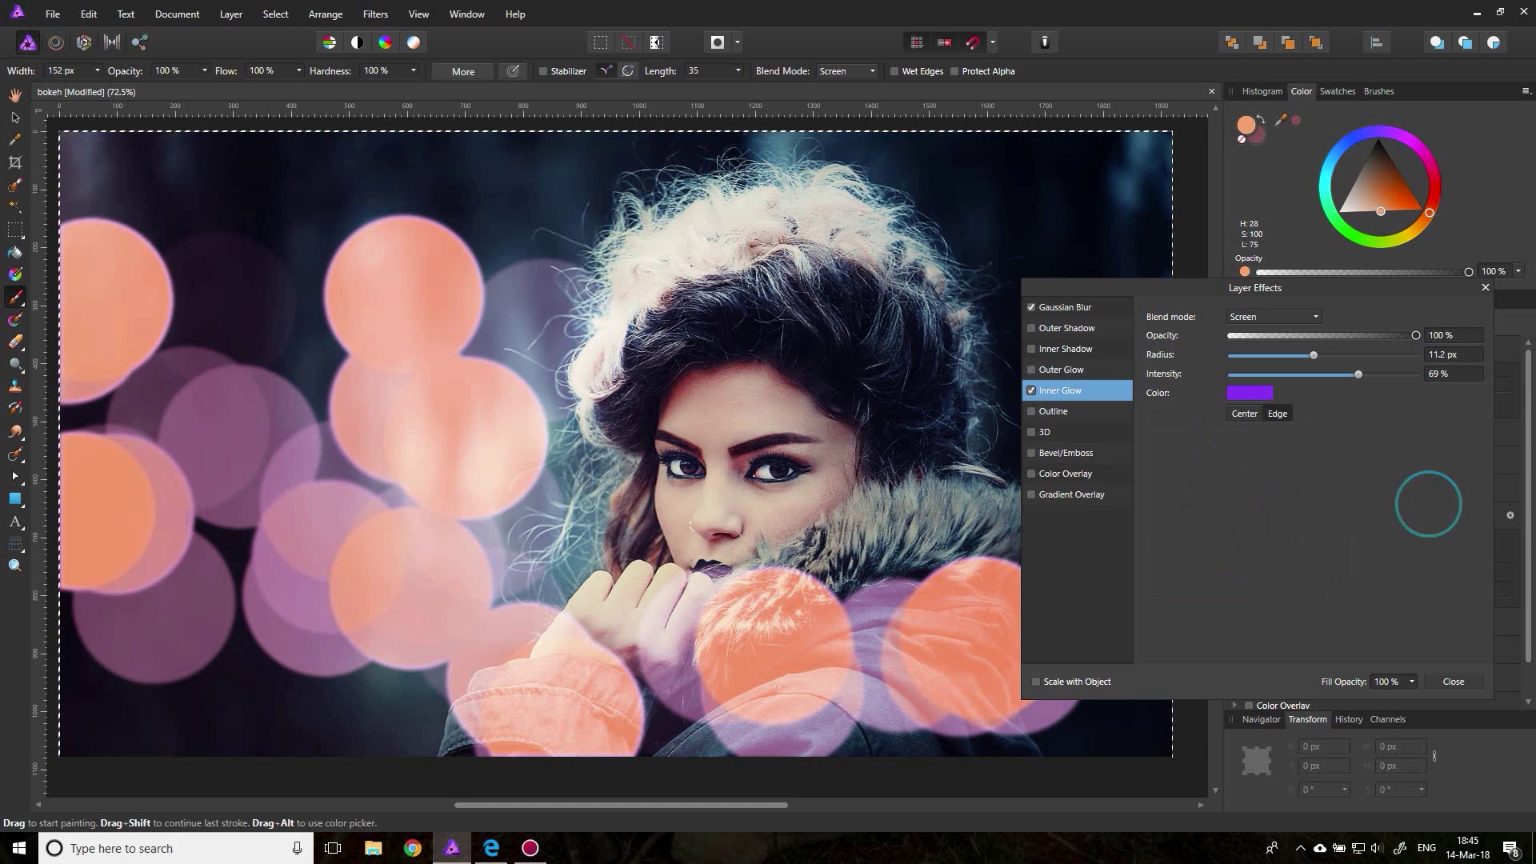
Set the Inner Glow's opacity to 64%, radius to 18.1 px and intensity to 61%
click(1350, 335)
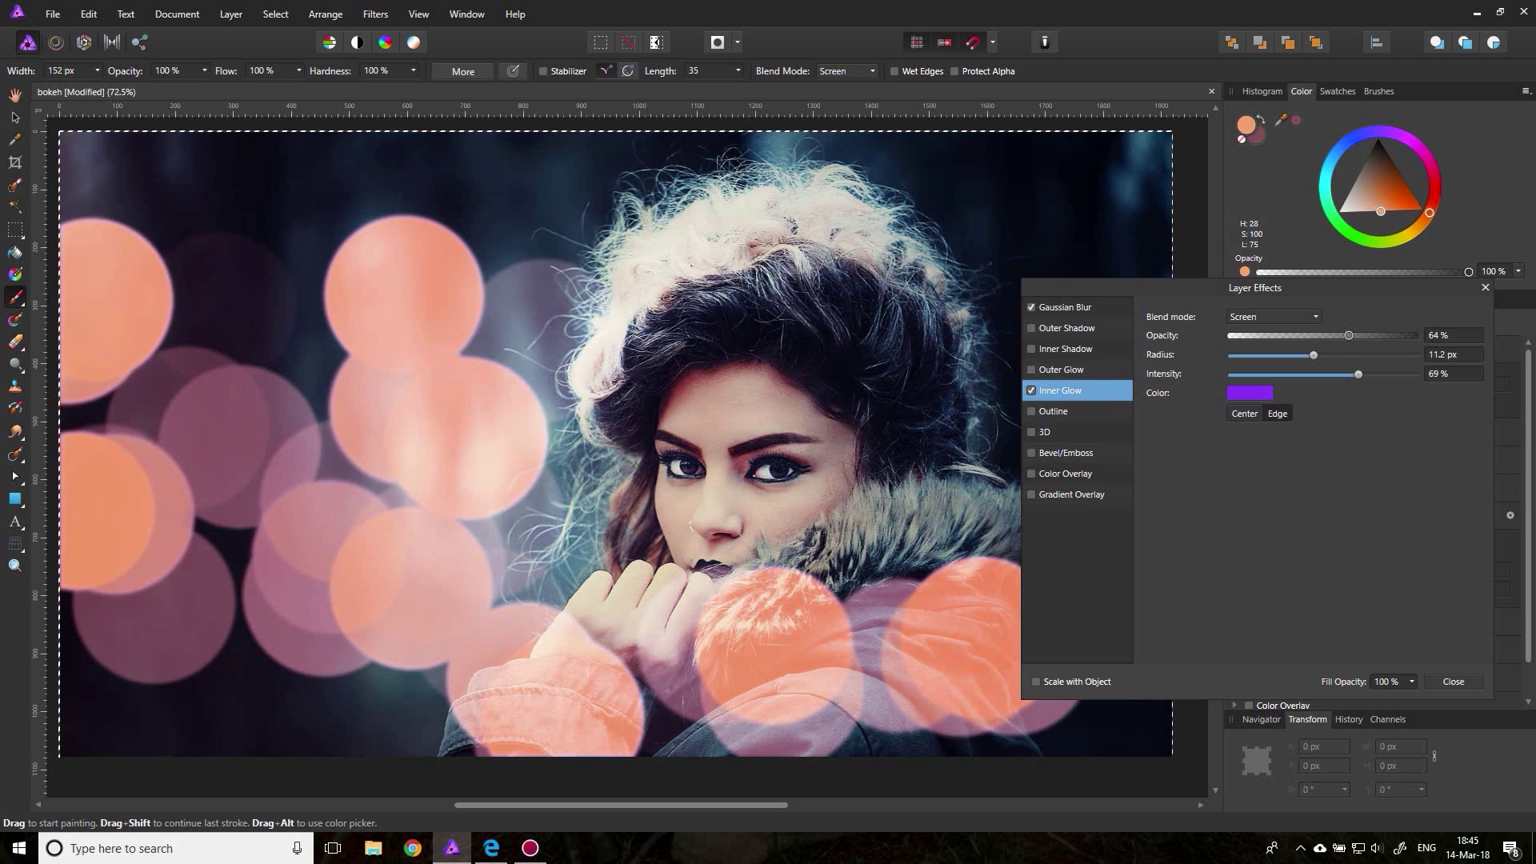
click(1359, 355)
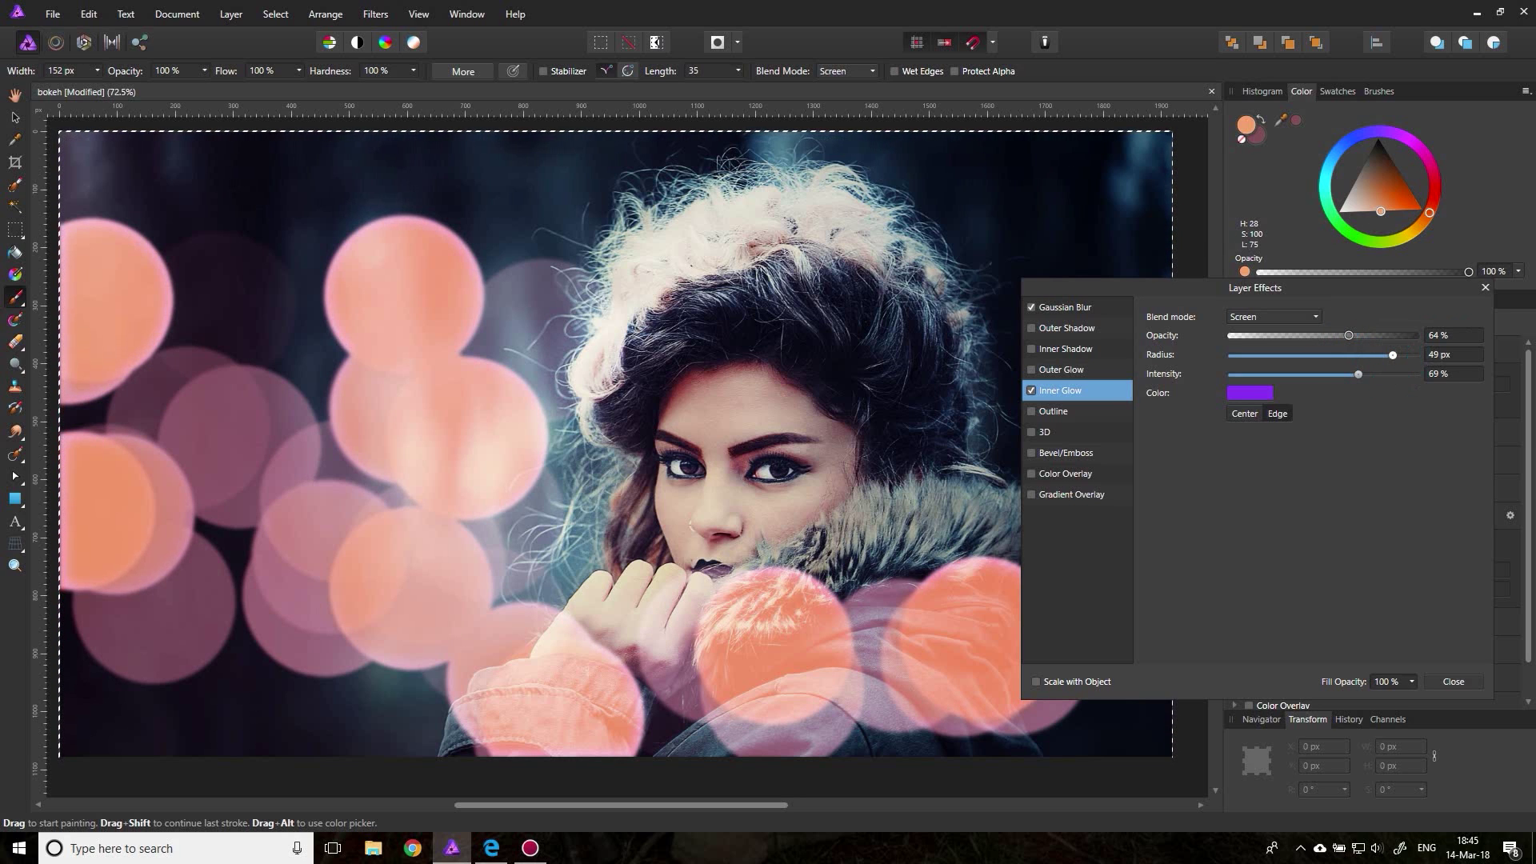
click(1250, 356)
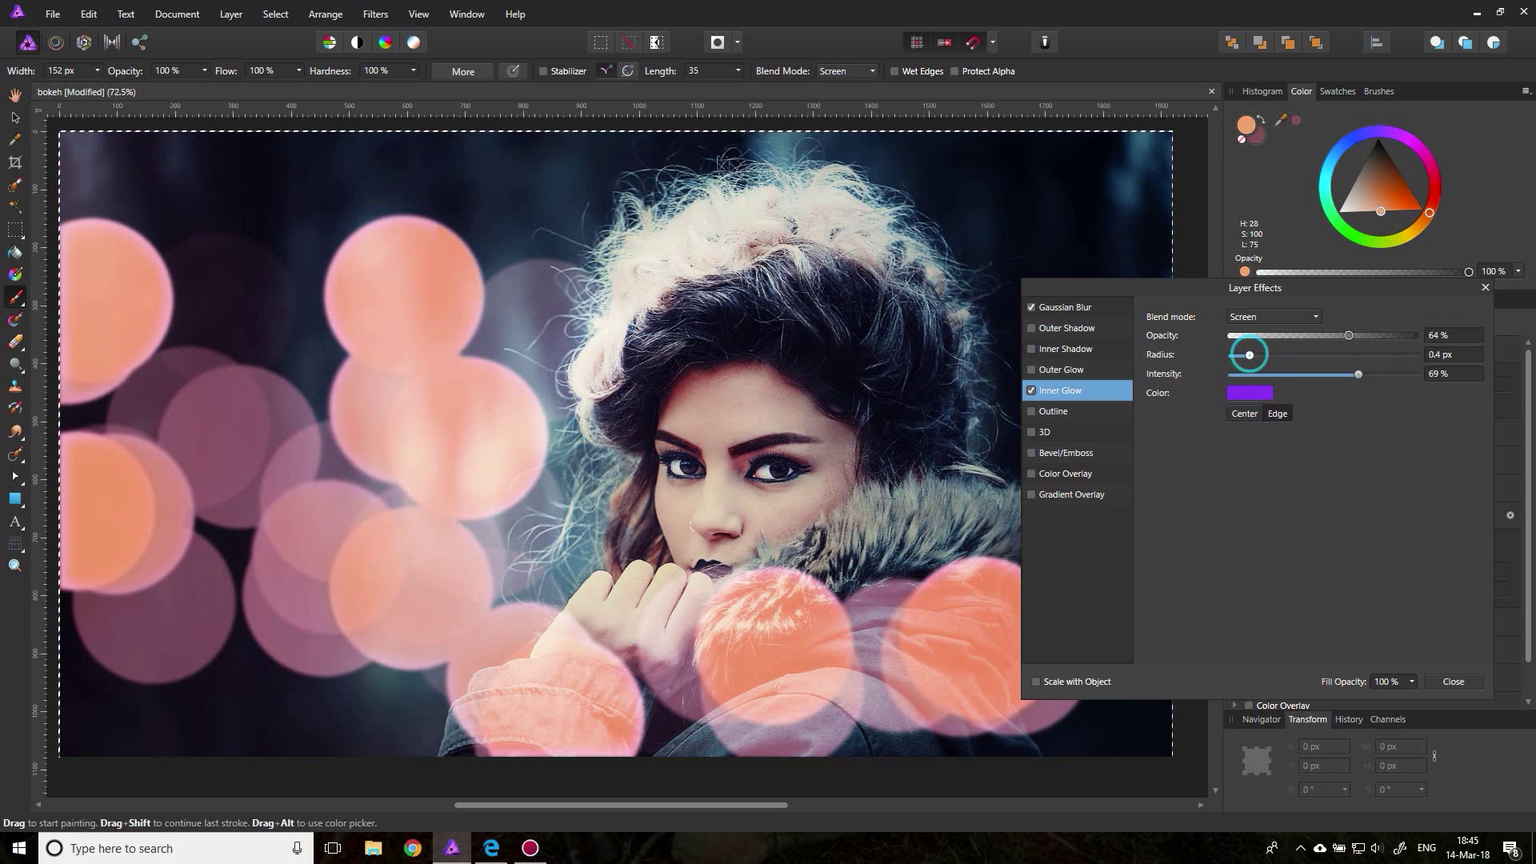
click(1327, 354)
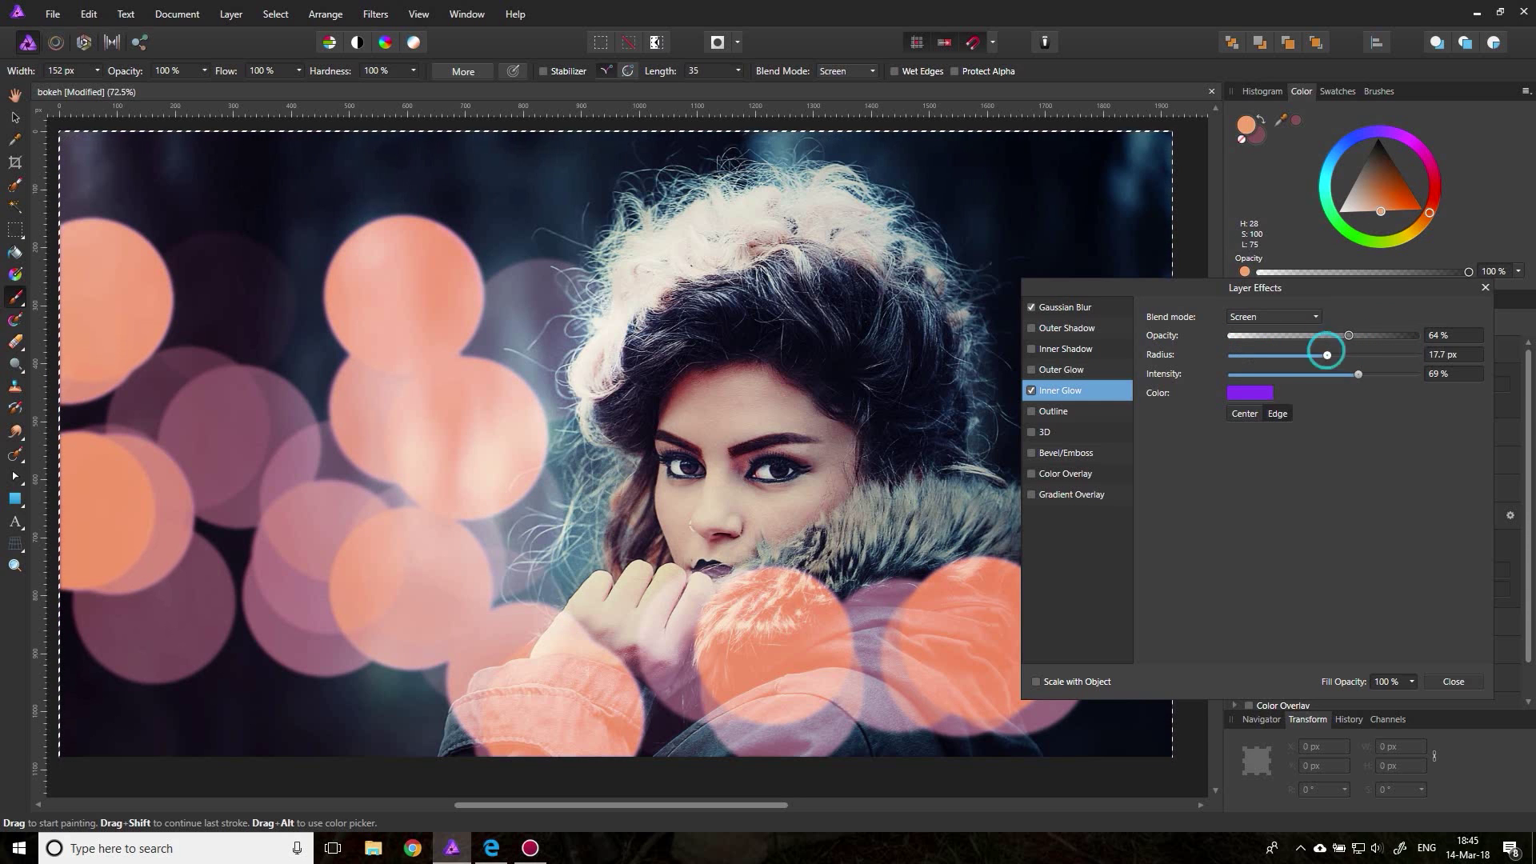
click(1348, 356)
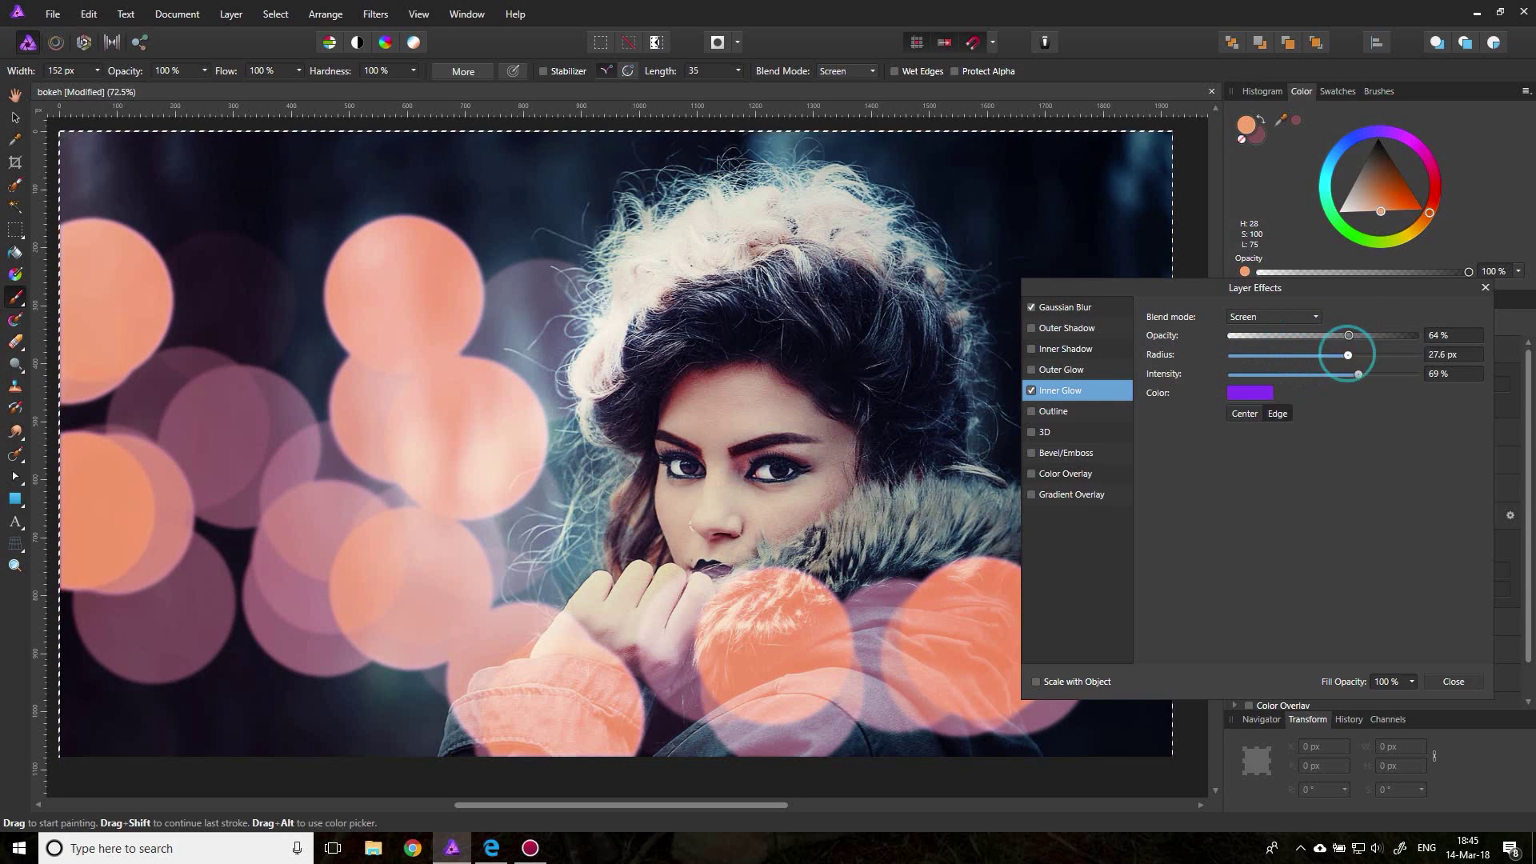
click(1397, 374)
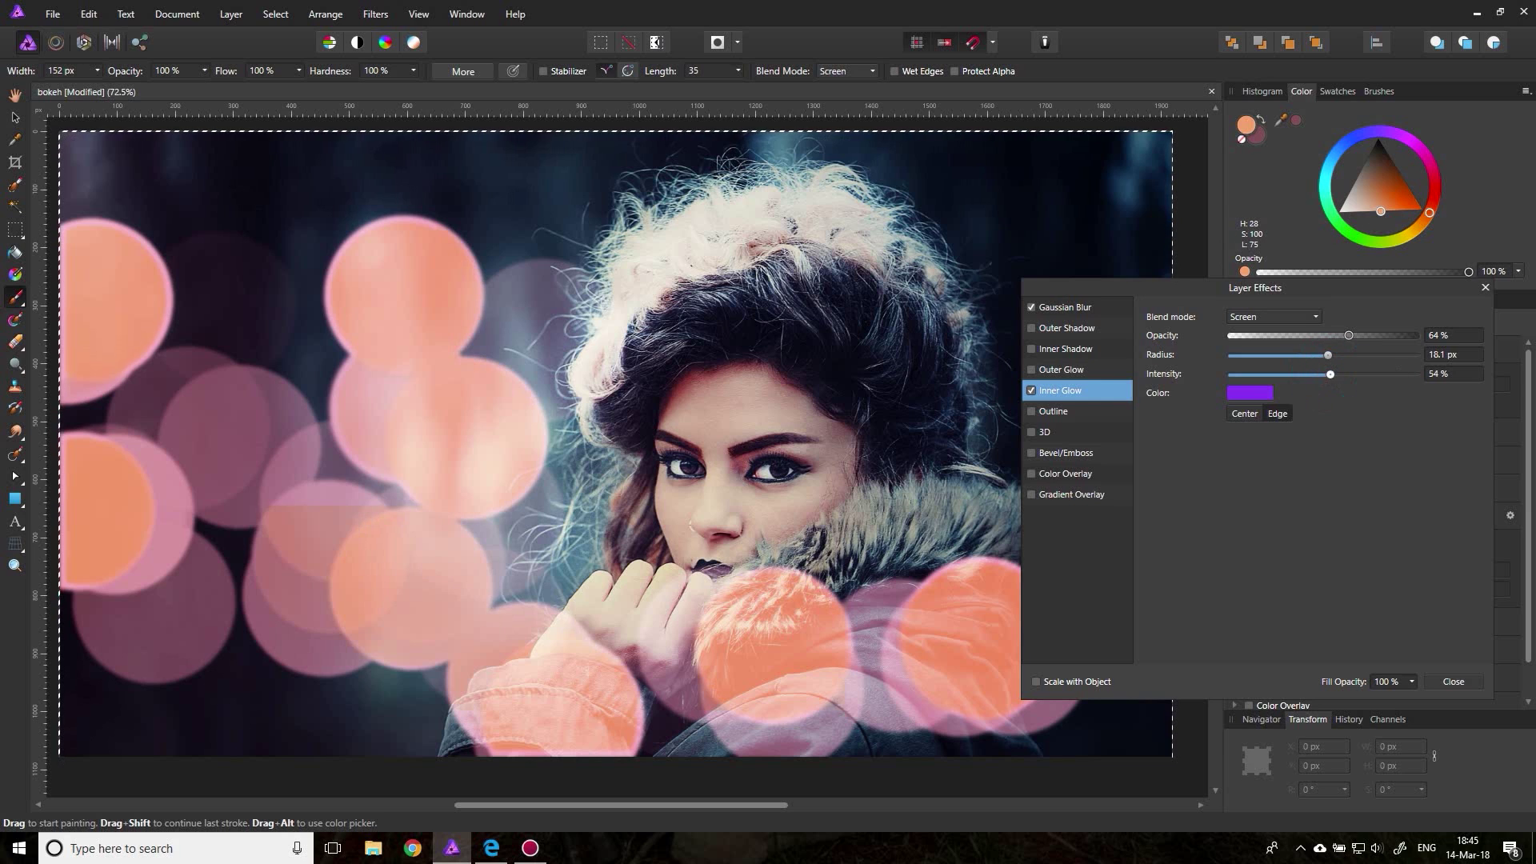
click(1336, 375)
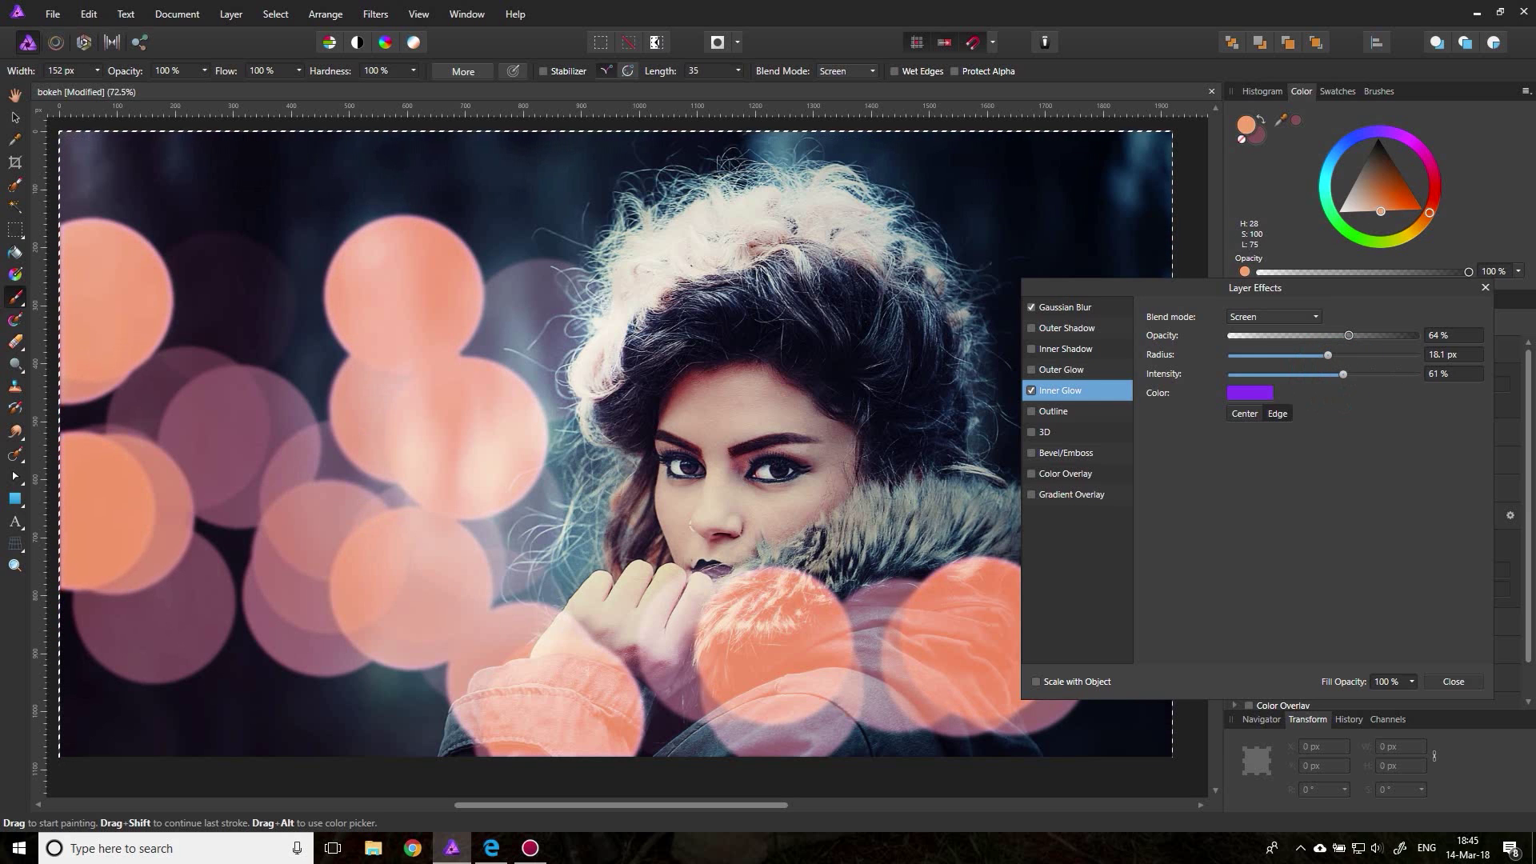
Set the Inner Glow colour to red with hue 359, saturation 100 and lightness 42
click(1250, 393)
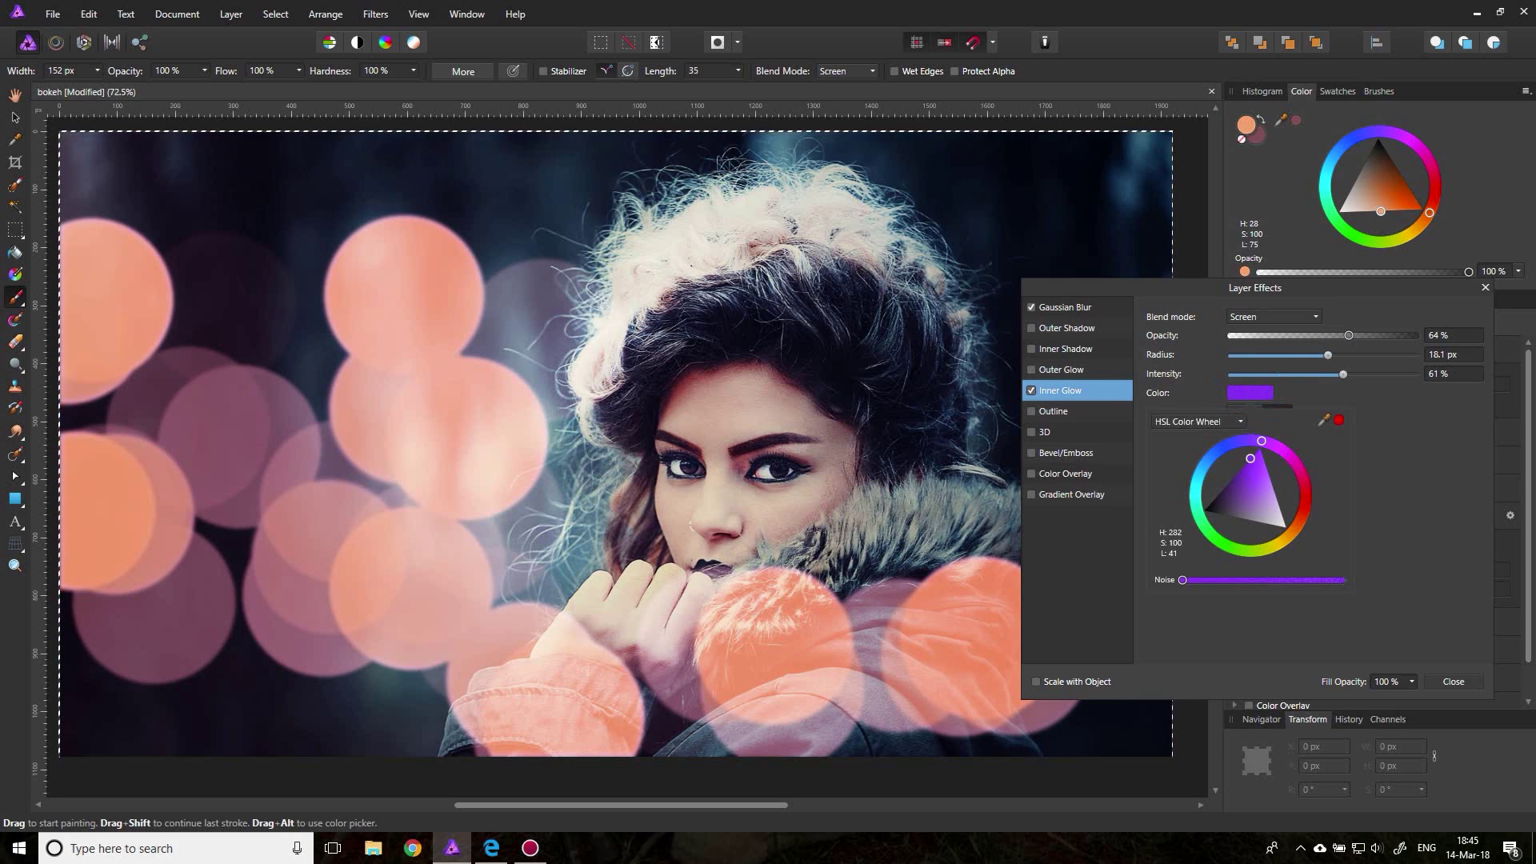
click(1307, 495)
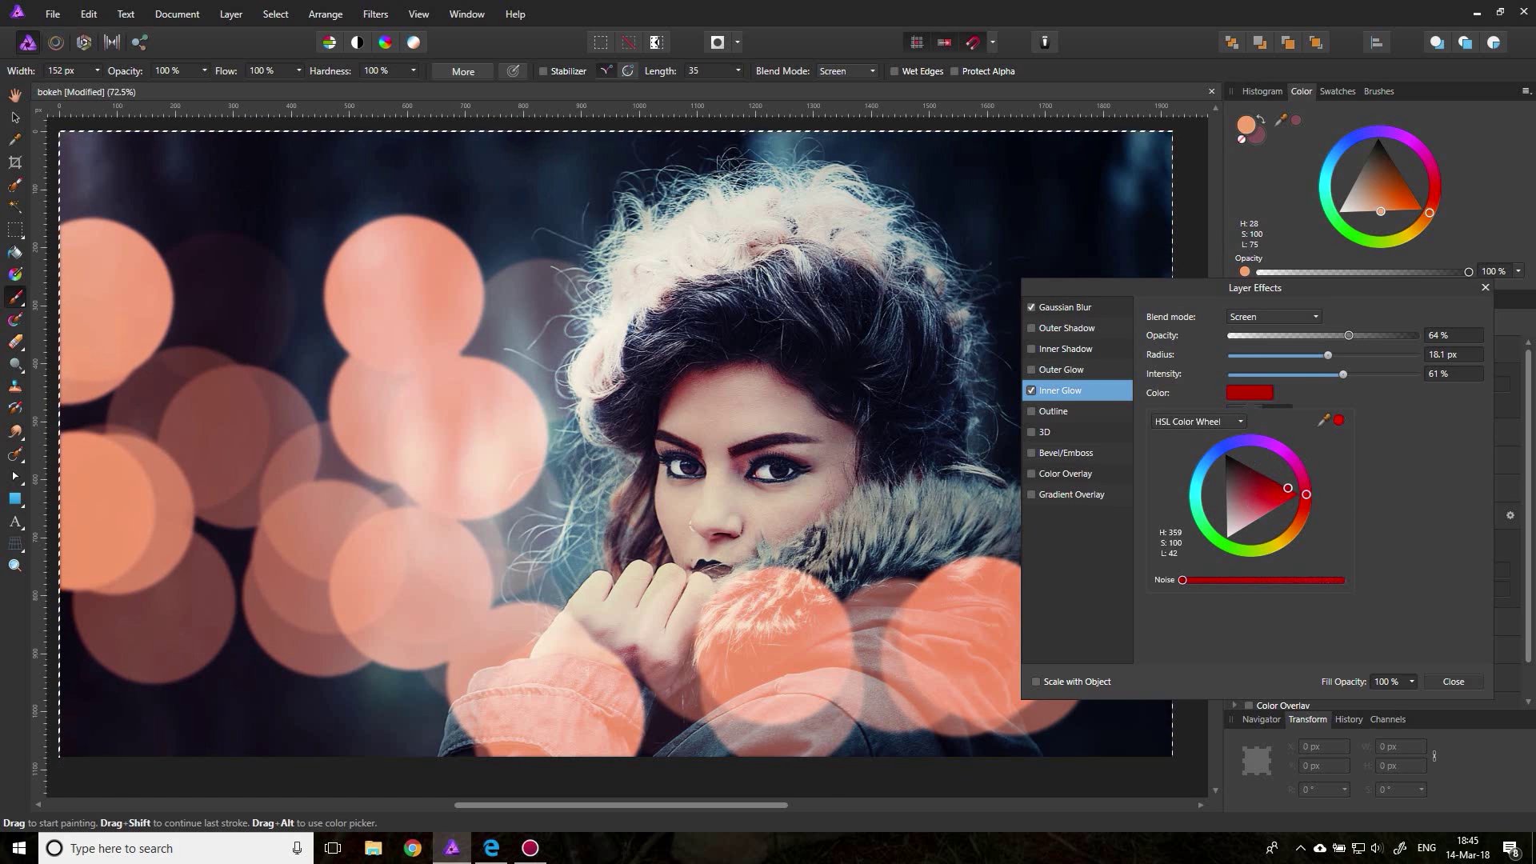
click(1368, 451)
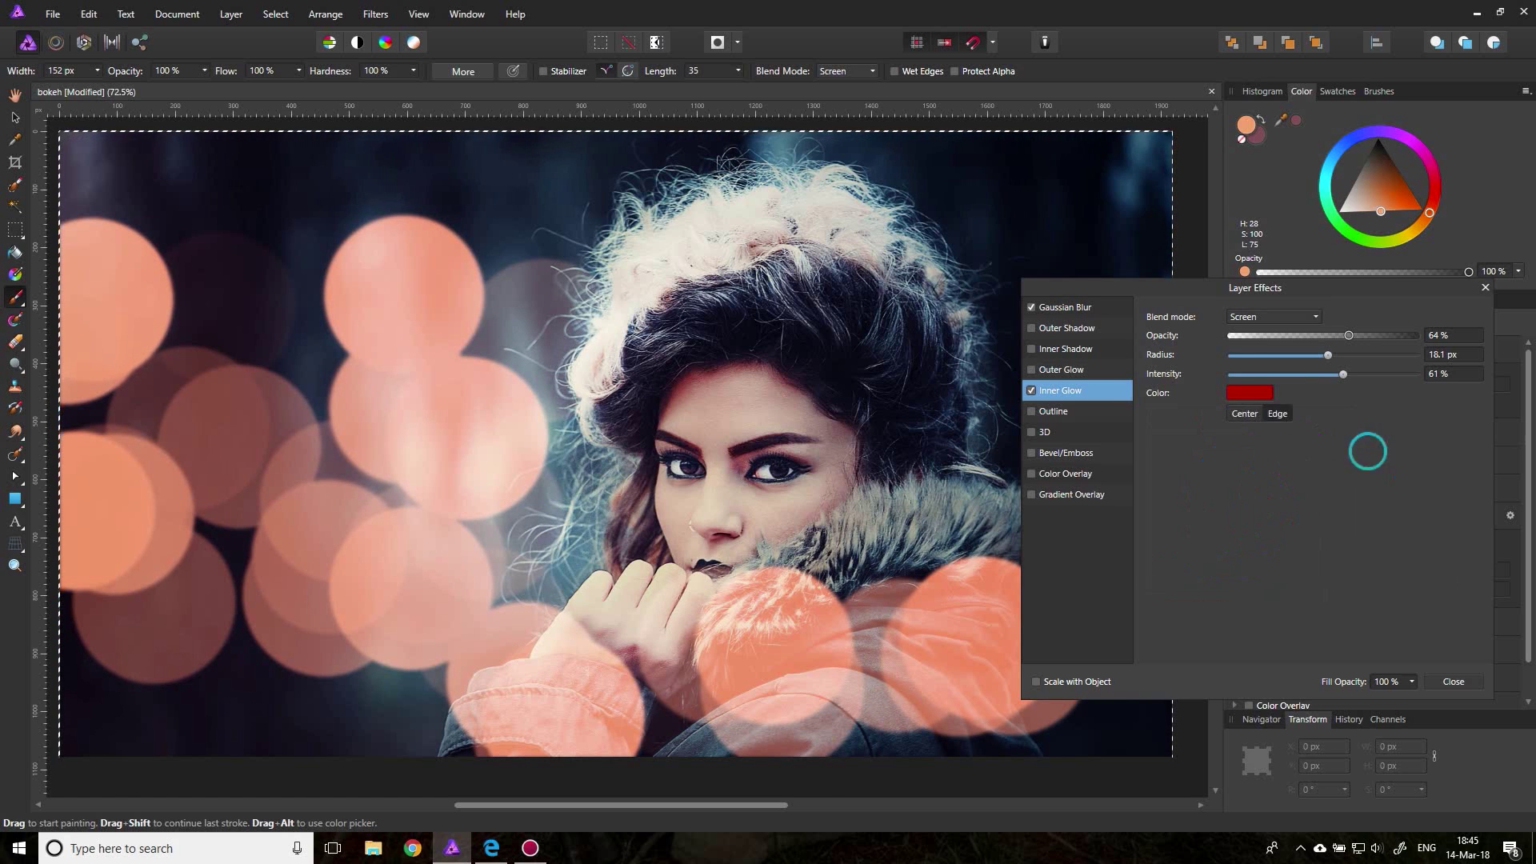
Set the Inner Glow's blend mode to Overlay and close the layer effects settings
click(1262, 316)
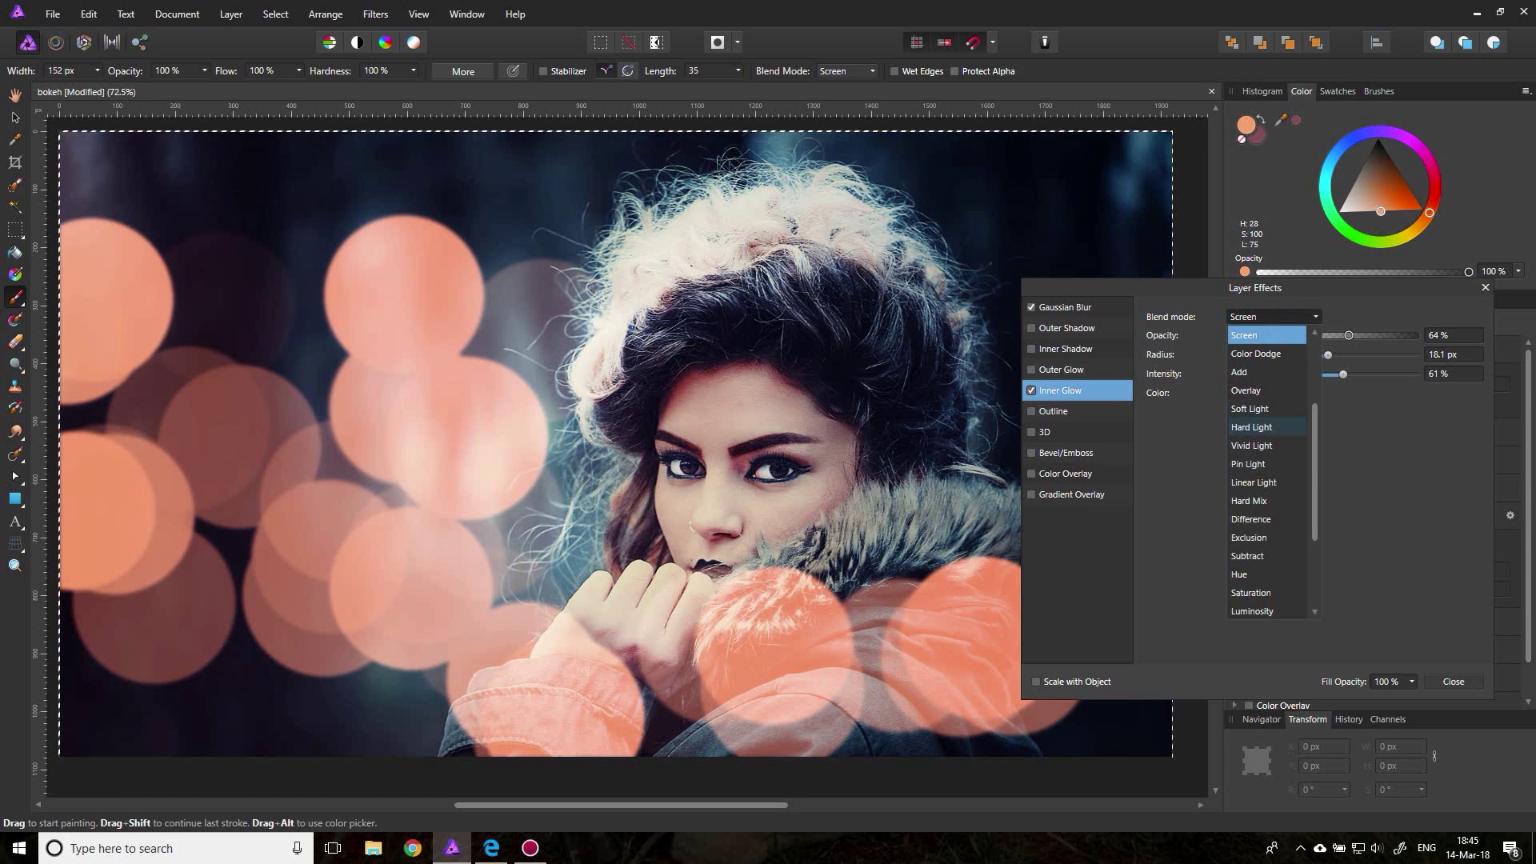
scroll(1269, 408, up, 3)
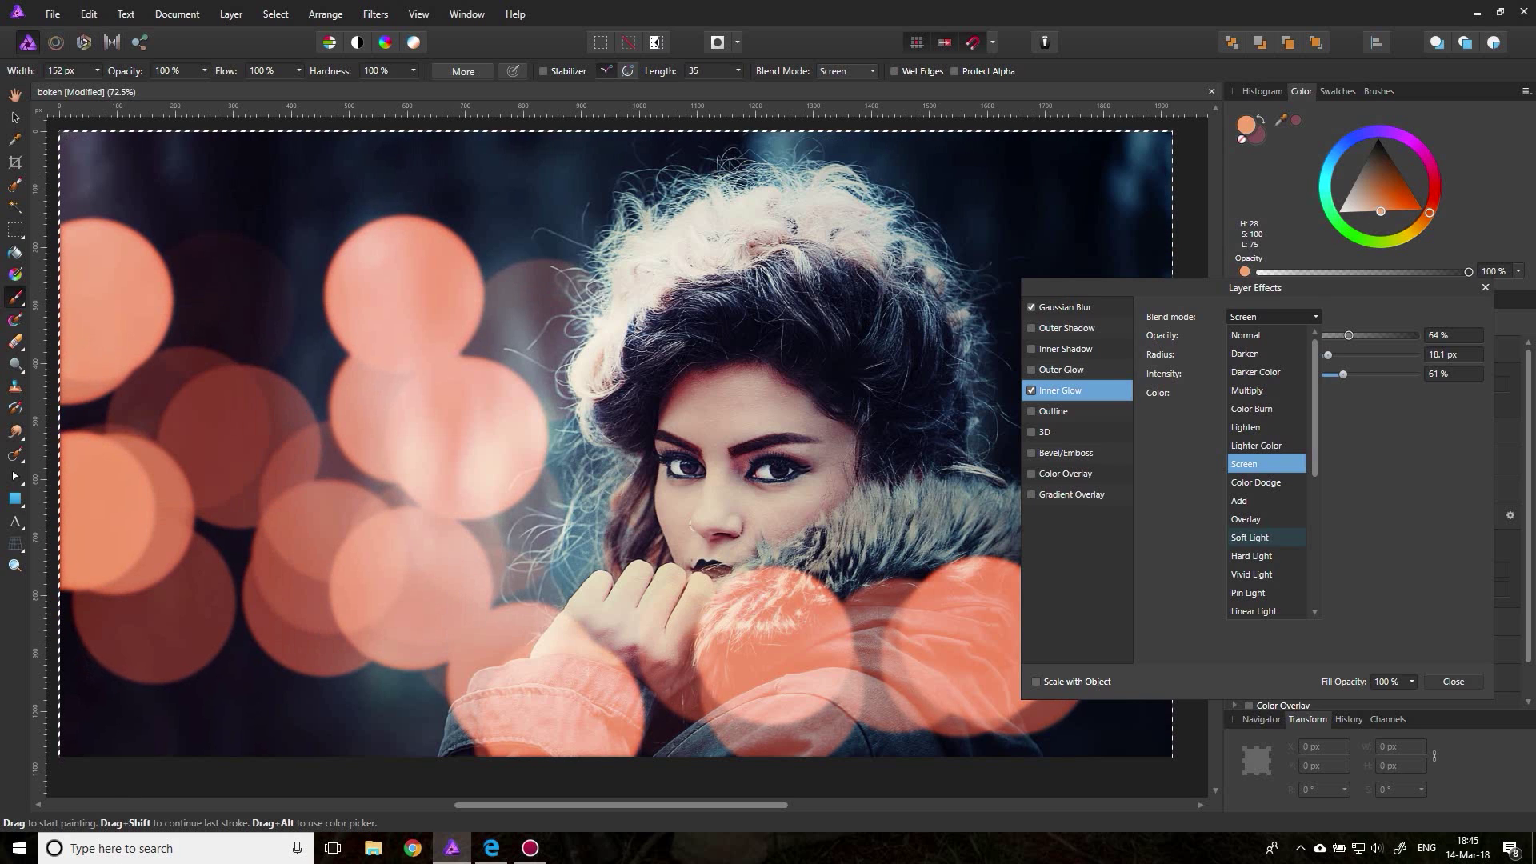
click(1246, 520)
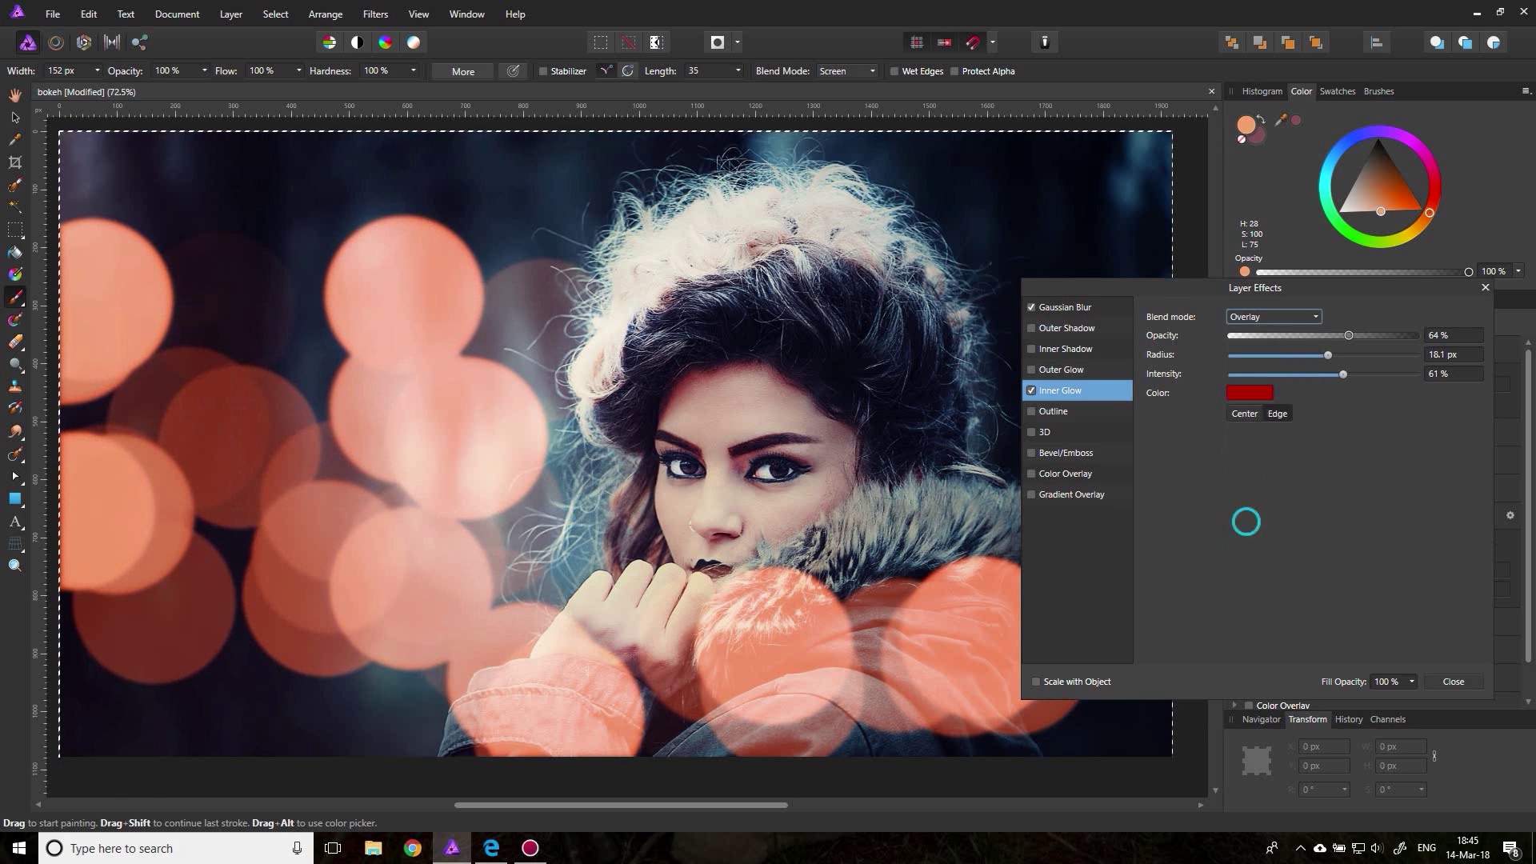
drag(1163, 289, 951, 246)
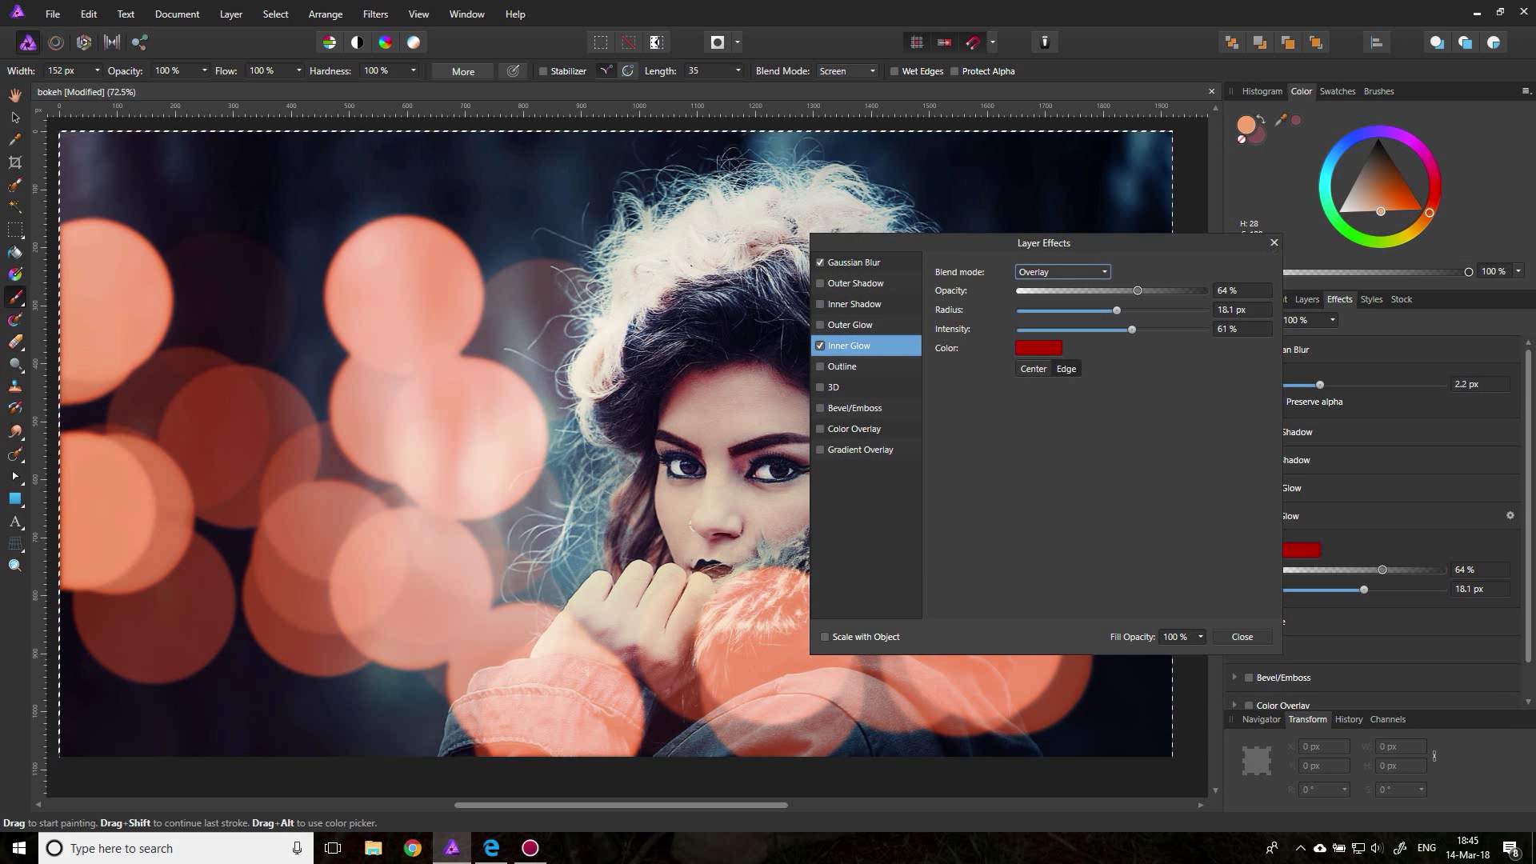
click(1274, 243)
Paint a short test stroke over the hair, and clear all painted circles from the pixel layer
drag(904, 264, 952, 325)
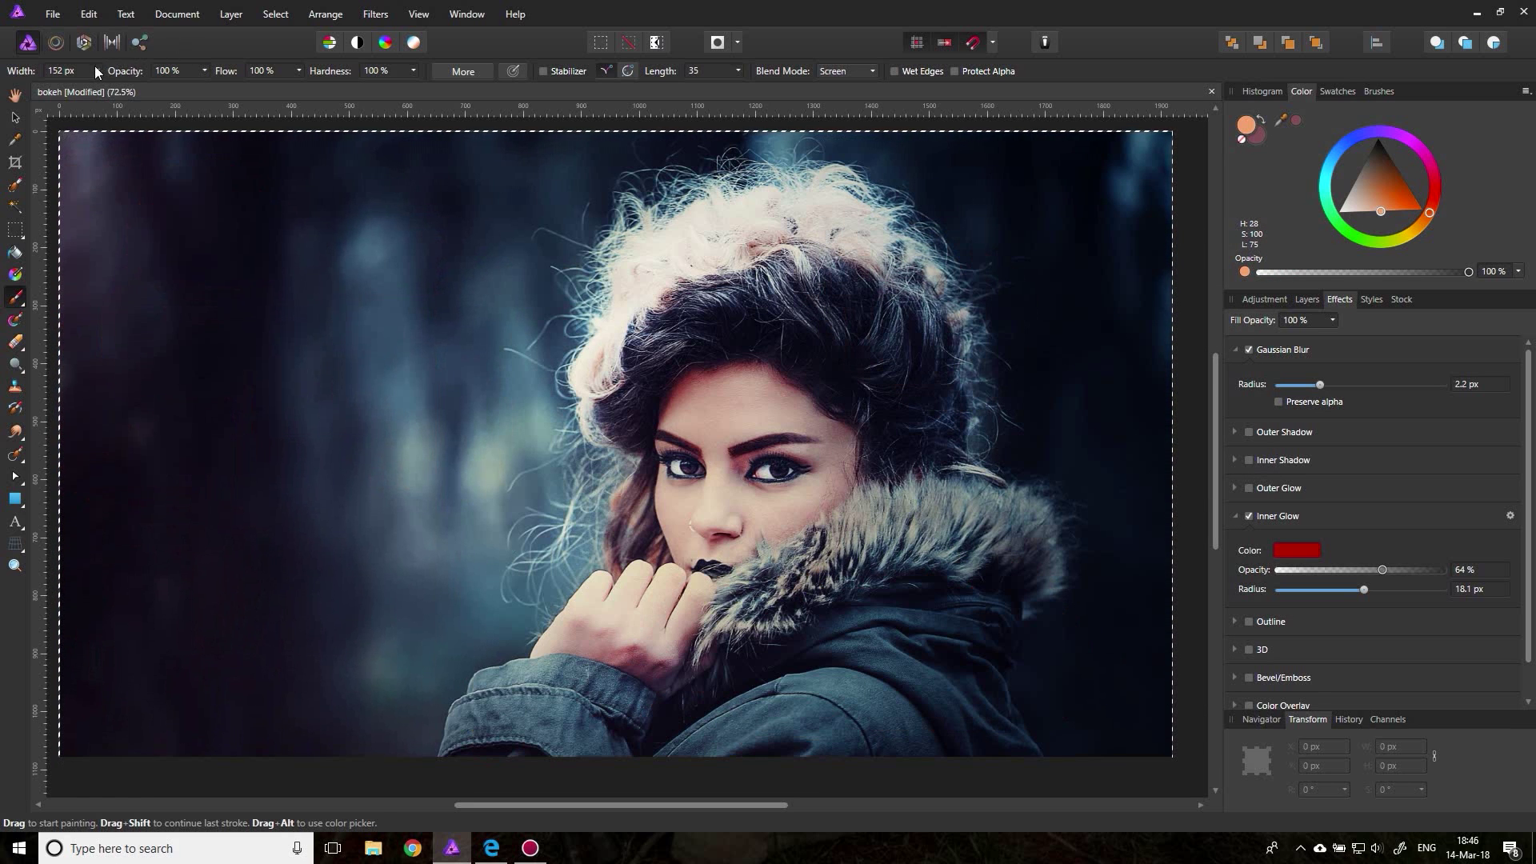
Set the brush width to 151 px and paint large circles over the lower-left background, hand and sleeve
drag(97, 70, 89, 91)
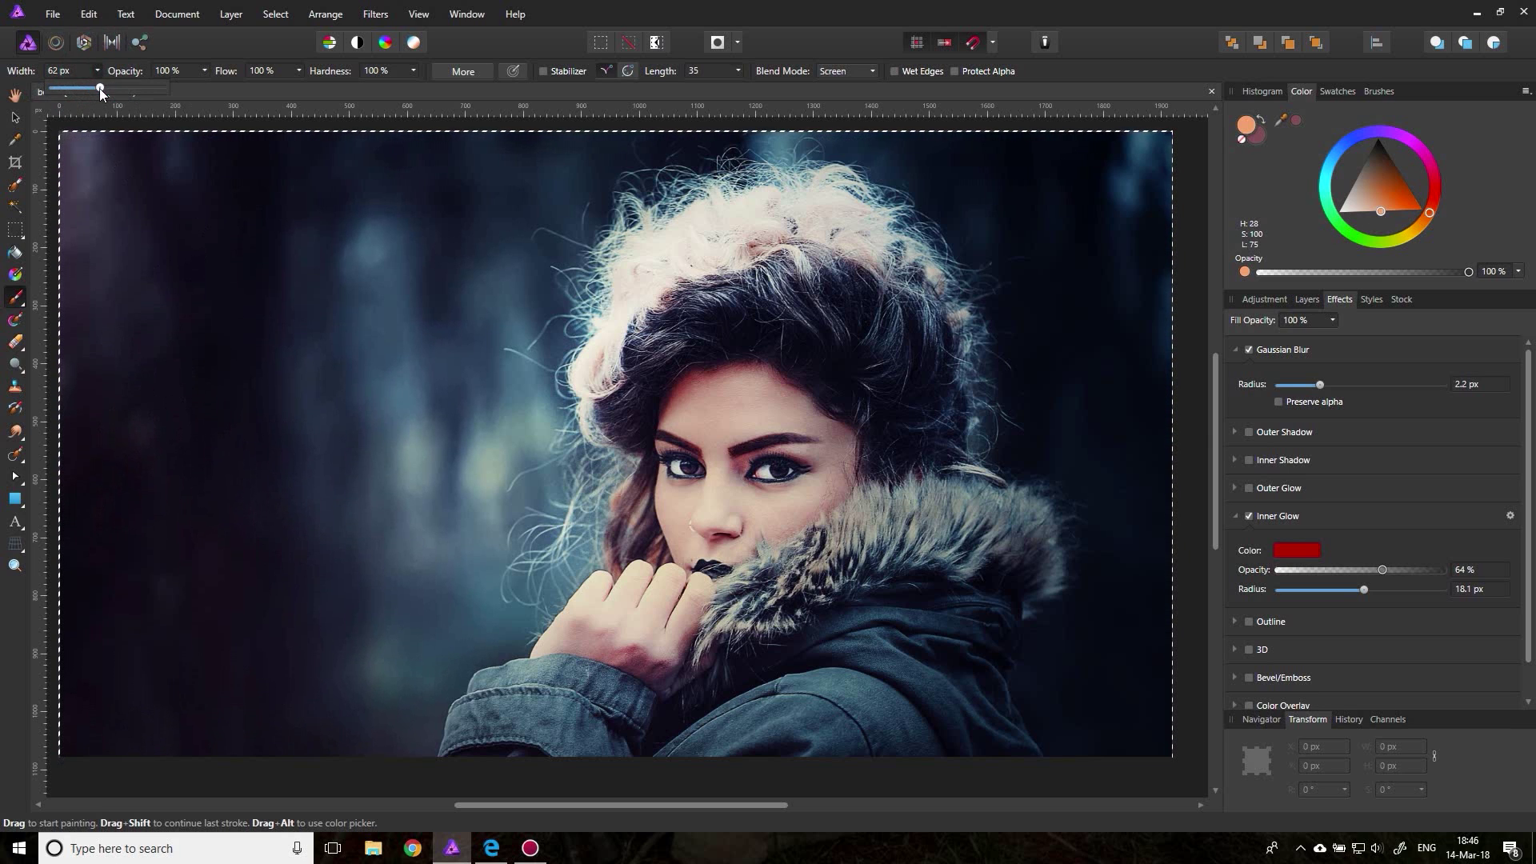
drag(97, 71, 106, 87)
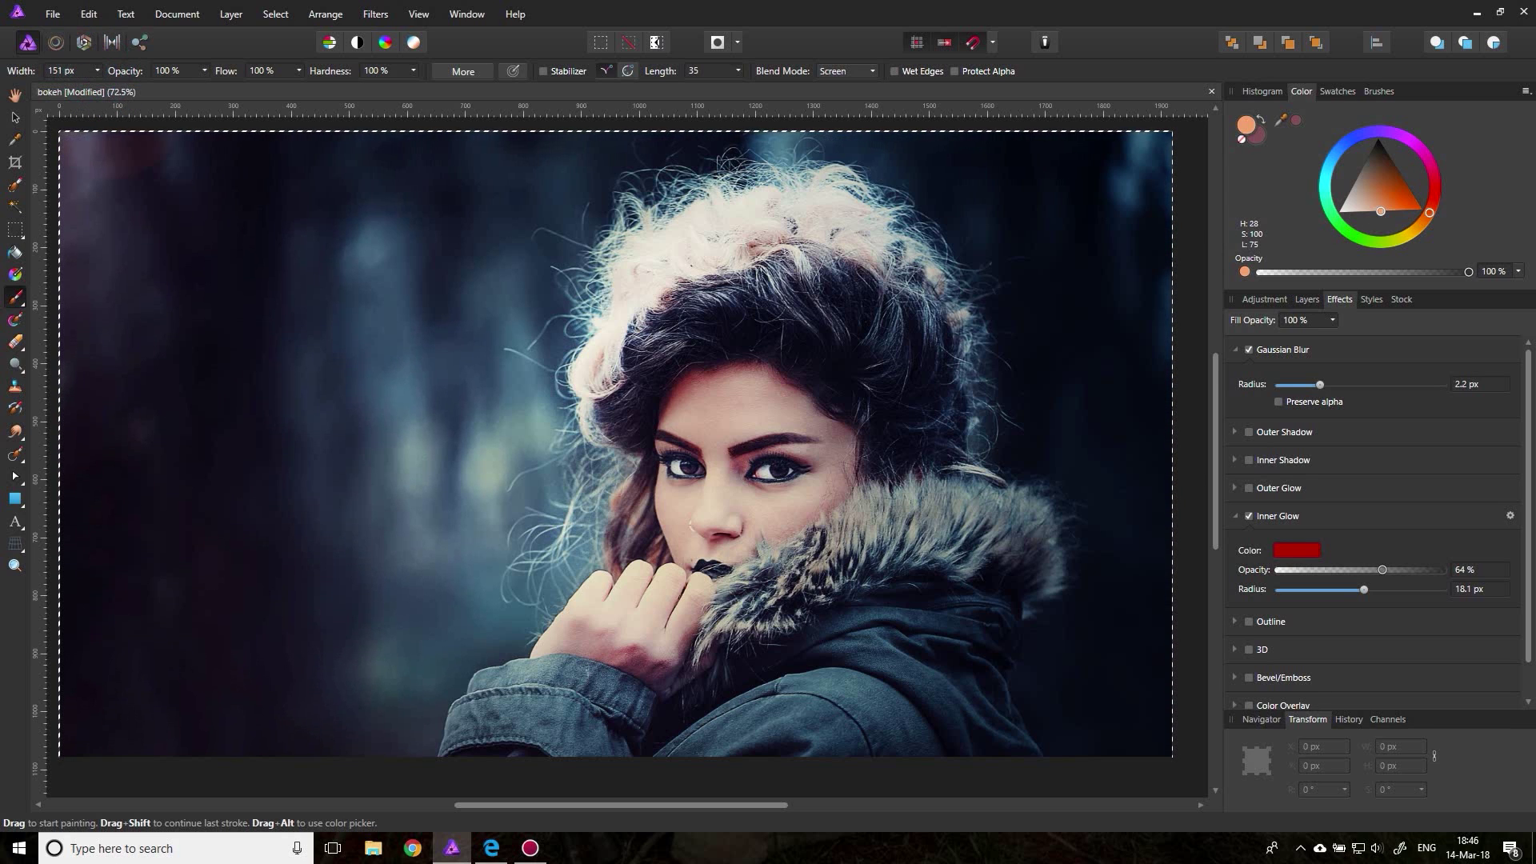
mouse_move(120, 440)
mouse_down()
mouse_move(205, 549)
mouse_move(428, 648)
mouse_move(512, 609)
mouse_move(312, 624)
mouse_move(360, 592)
mouse_move(336, 608)
mouse_move(317, 572)
mouse_move(544, 496)
mouse_up()
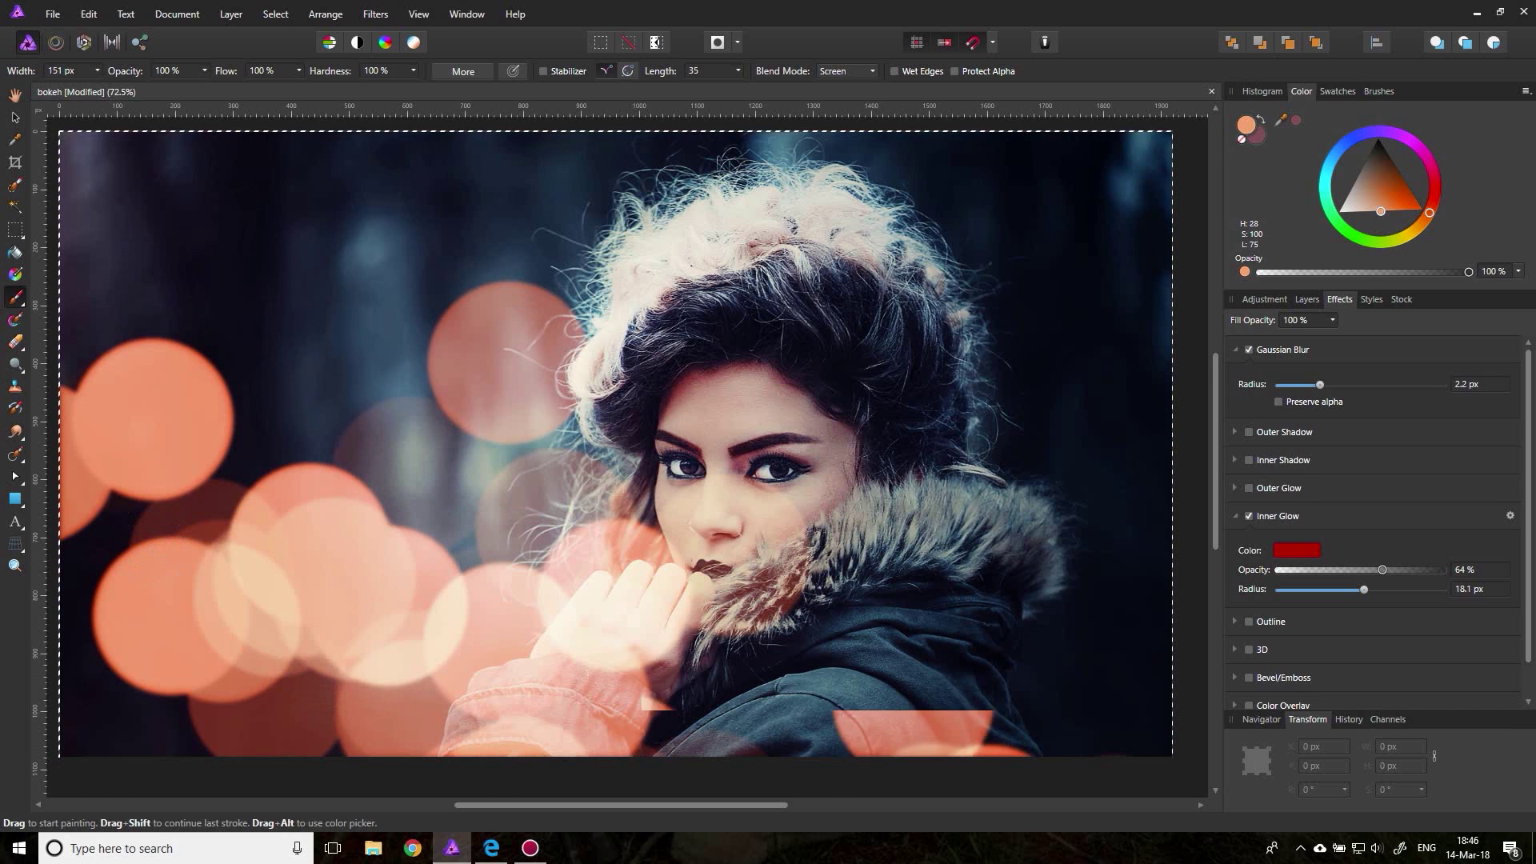
Try a large circle over the hair, and undo it together with the most recent circles around the hand
click(820, 206)
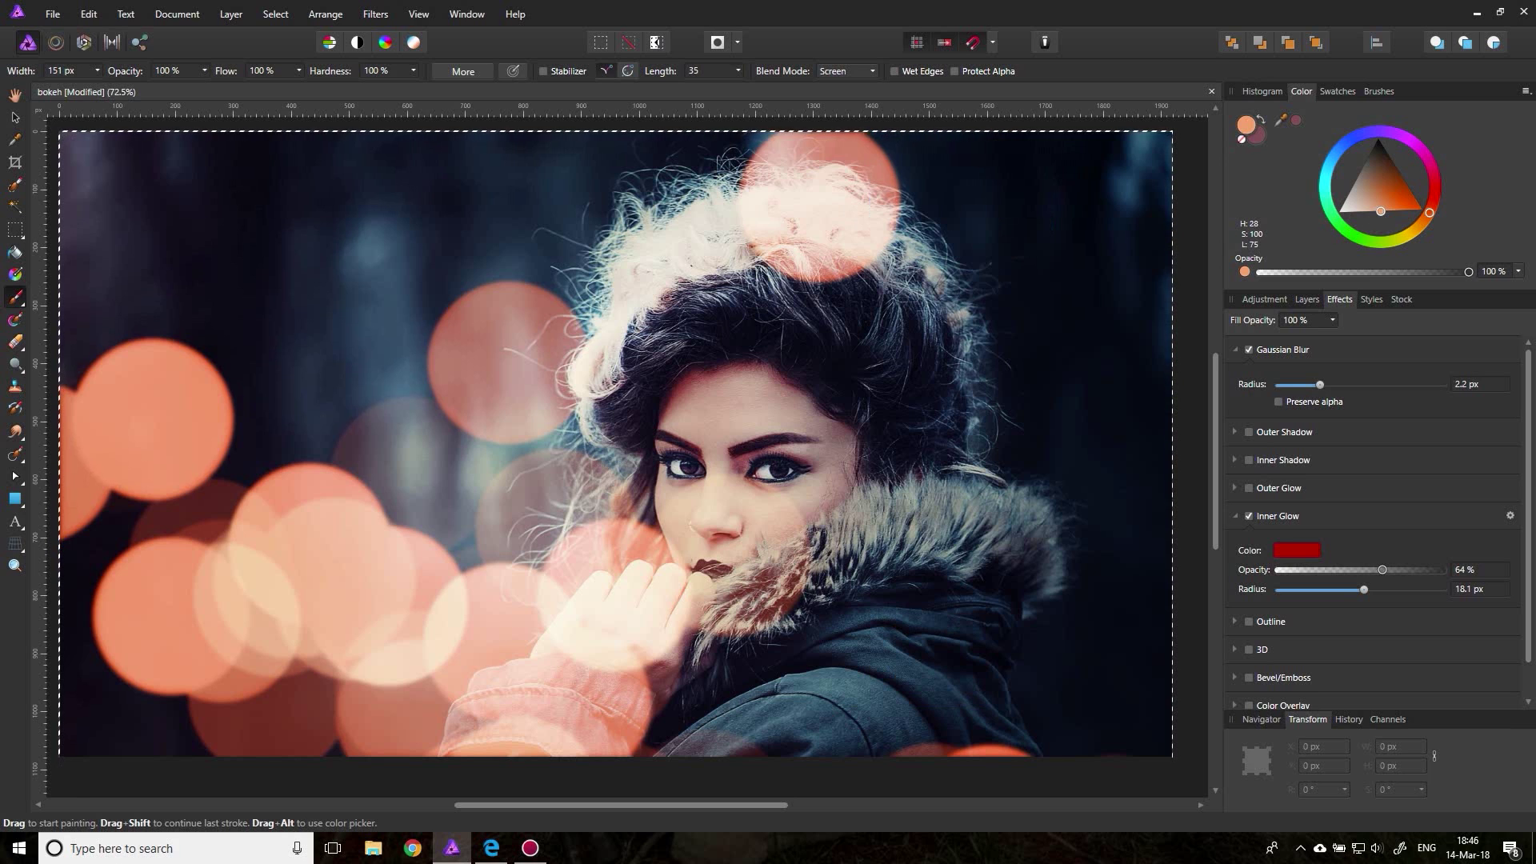
key(ctrl+z)
key(ctrl+z)
key(ctrl+z)
key(ctrl+z)
key(ctrl+shift+z)
key(ctrl+shift+z)
key(ctrl+z)
click(88, 72)
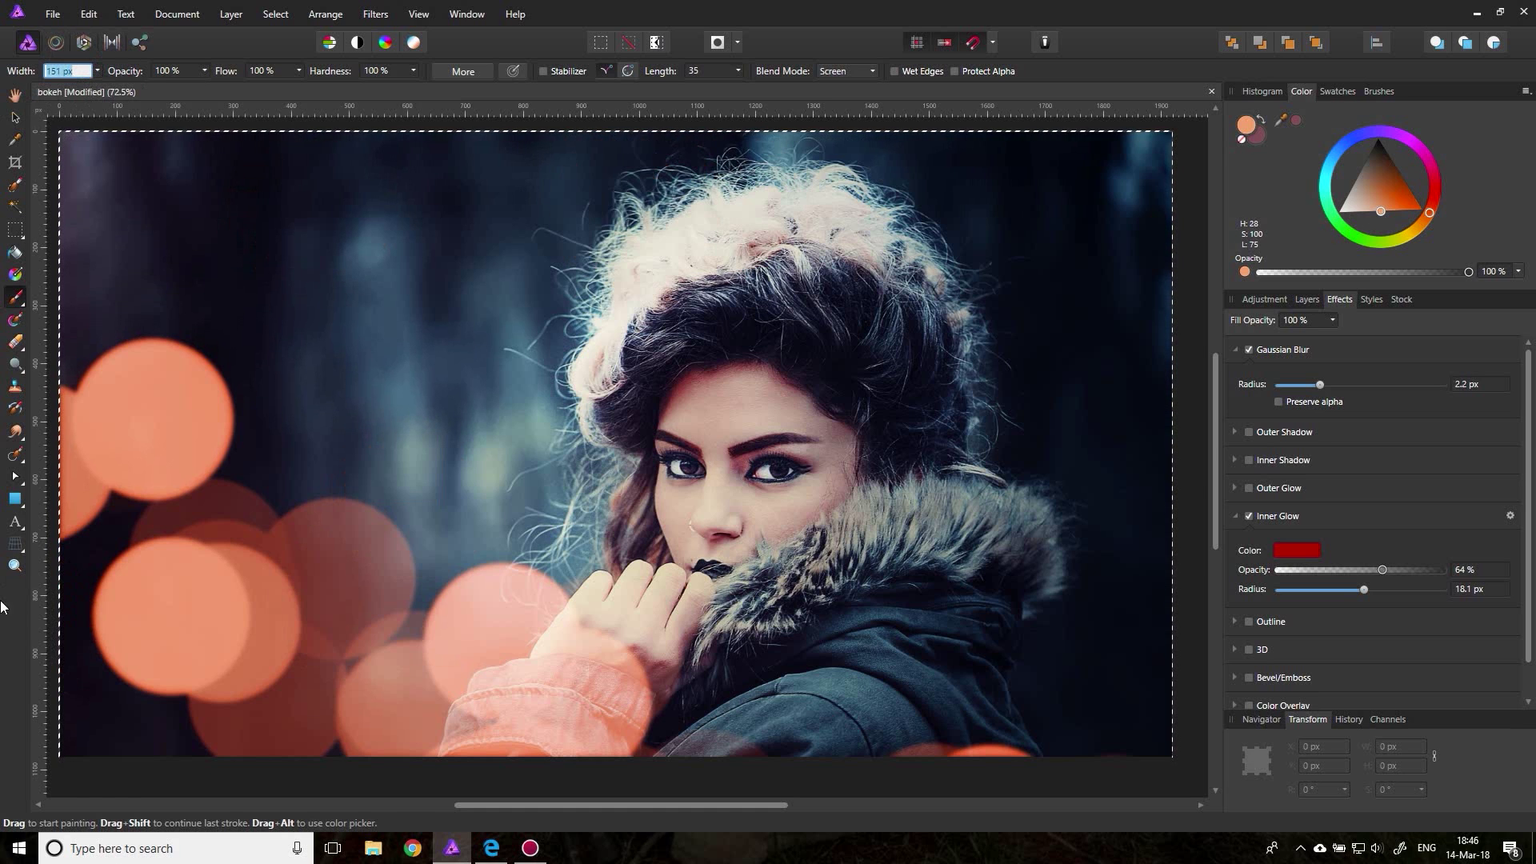
Paint large circles from the picture's top edge across the hair to the right edge, viewing the whole image at 25%
click(16, 567)
alt+click(574, 447)
alt+click(574, 447)
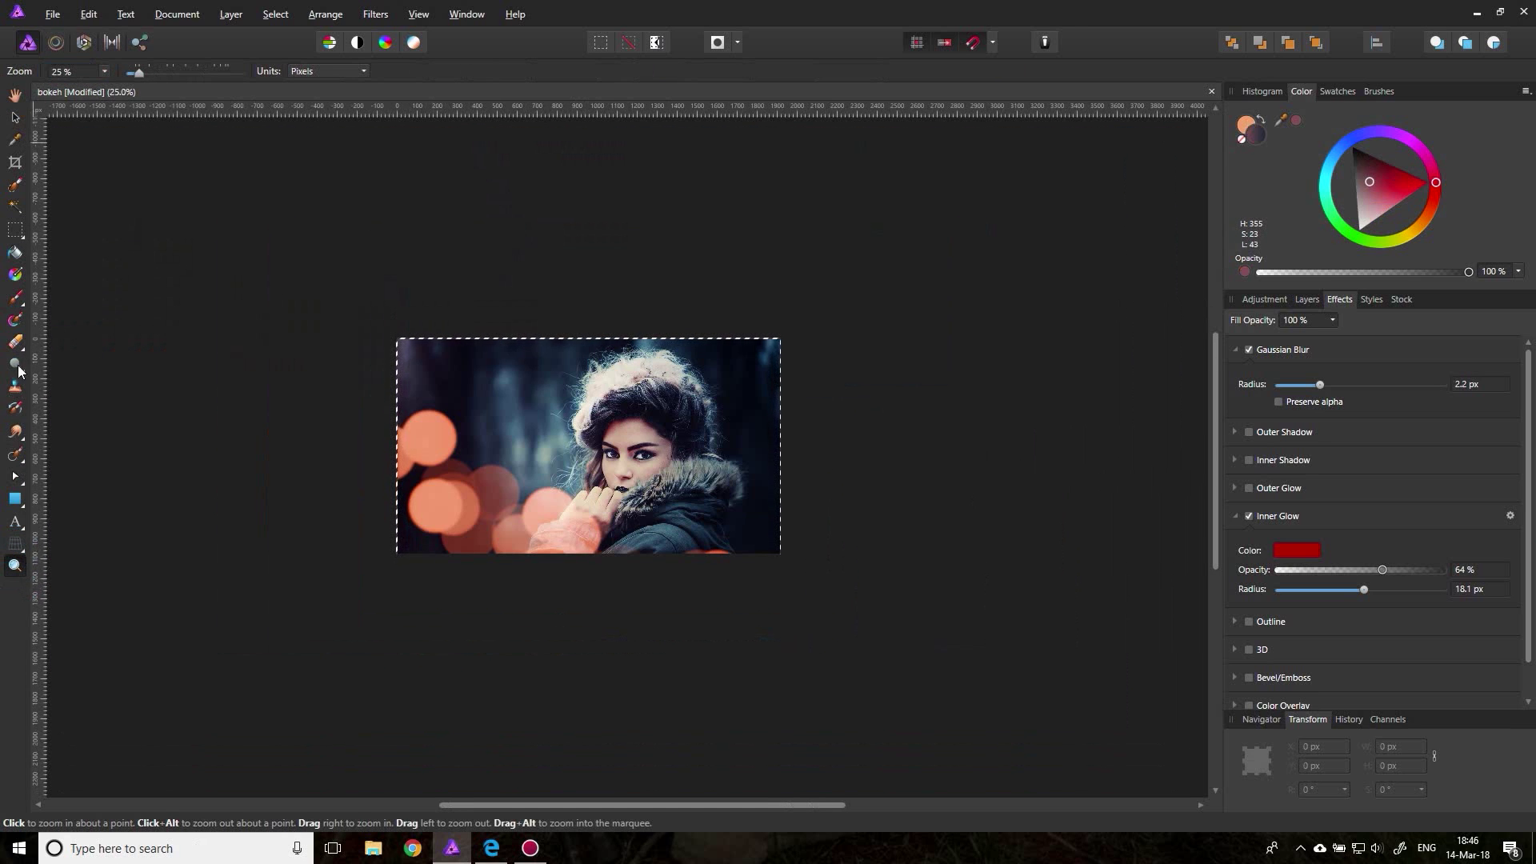
key(b)
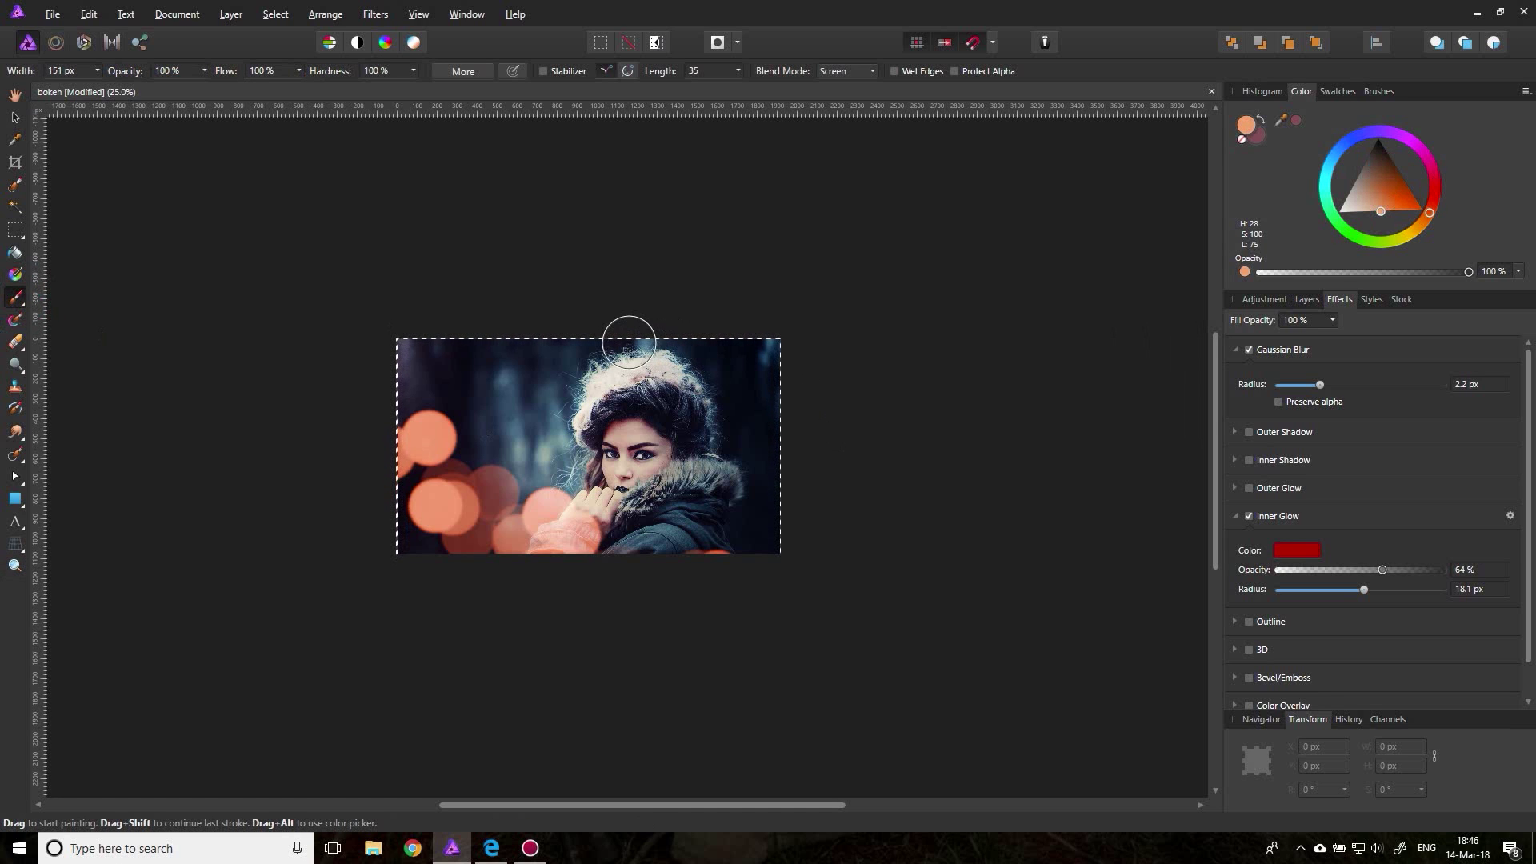
drag(628, 330, 764, 448)
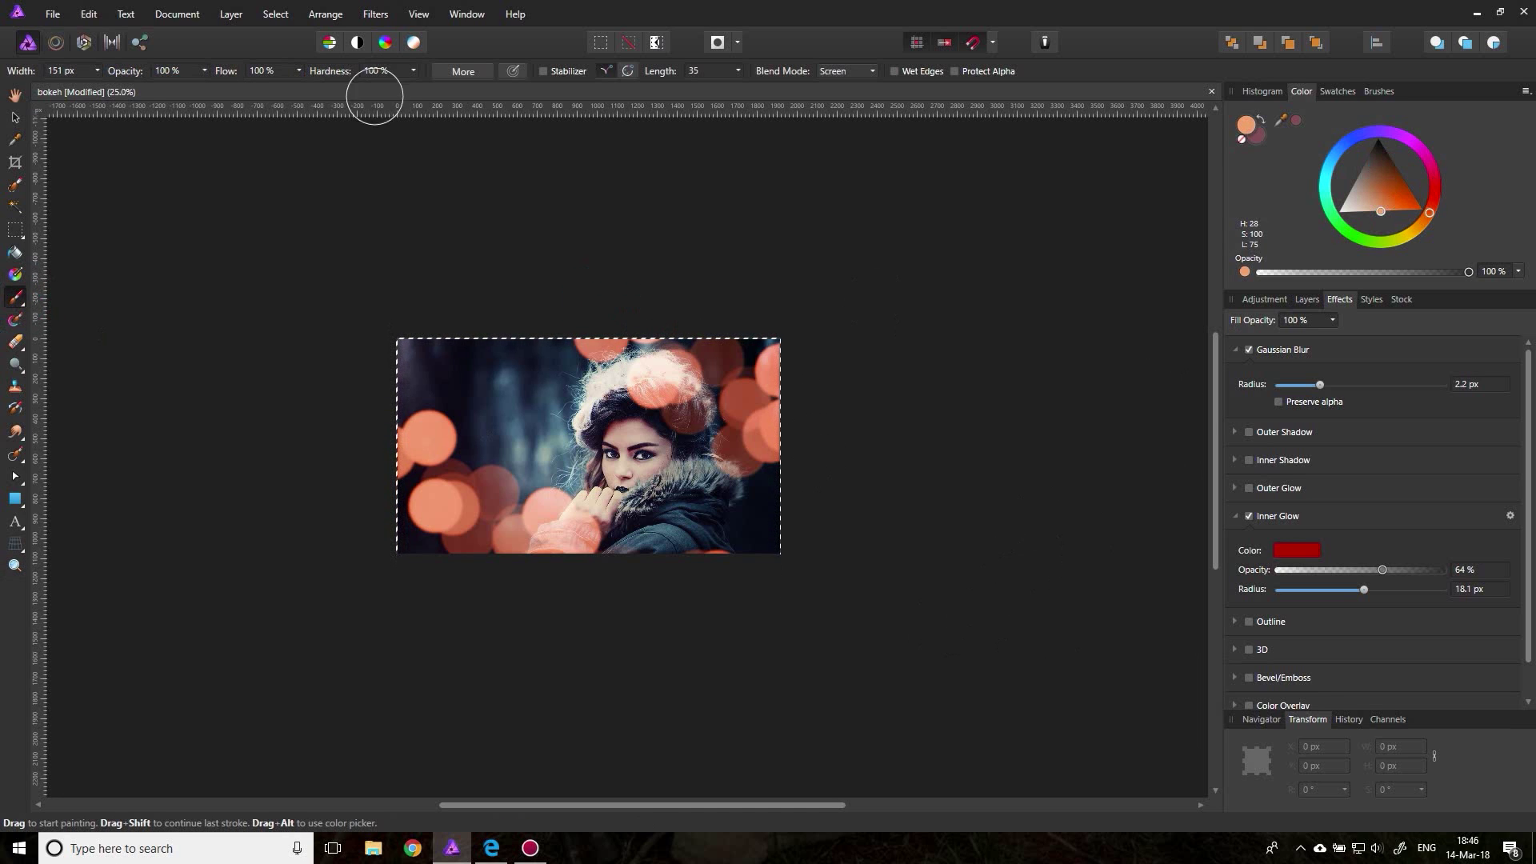
Set the brush width to 35 px, and paint and undo a test stroke of small circles on the left side
click(97, 70)
drag(100, 86, 71, 87)
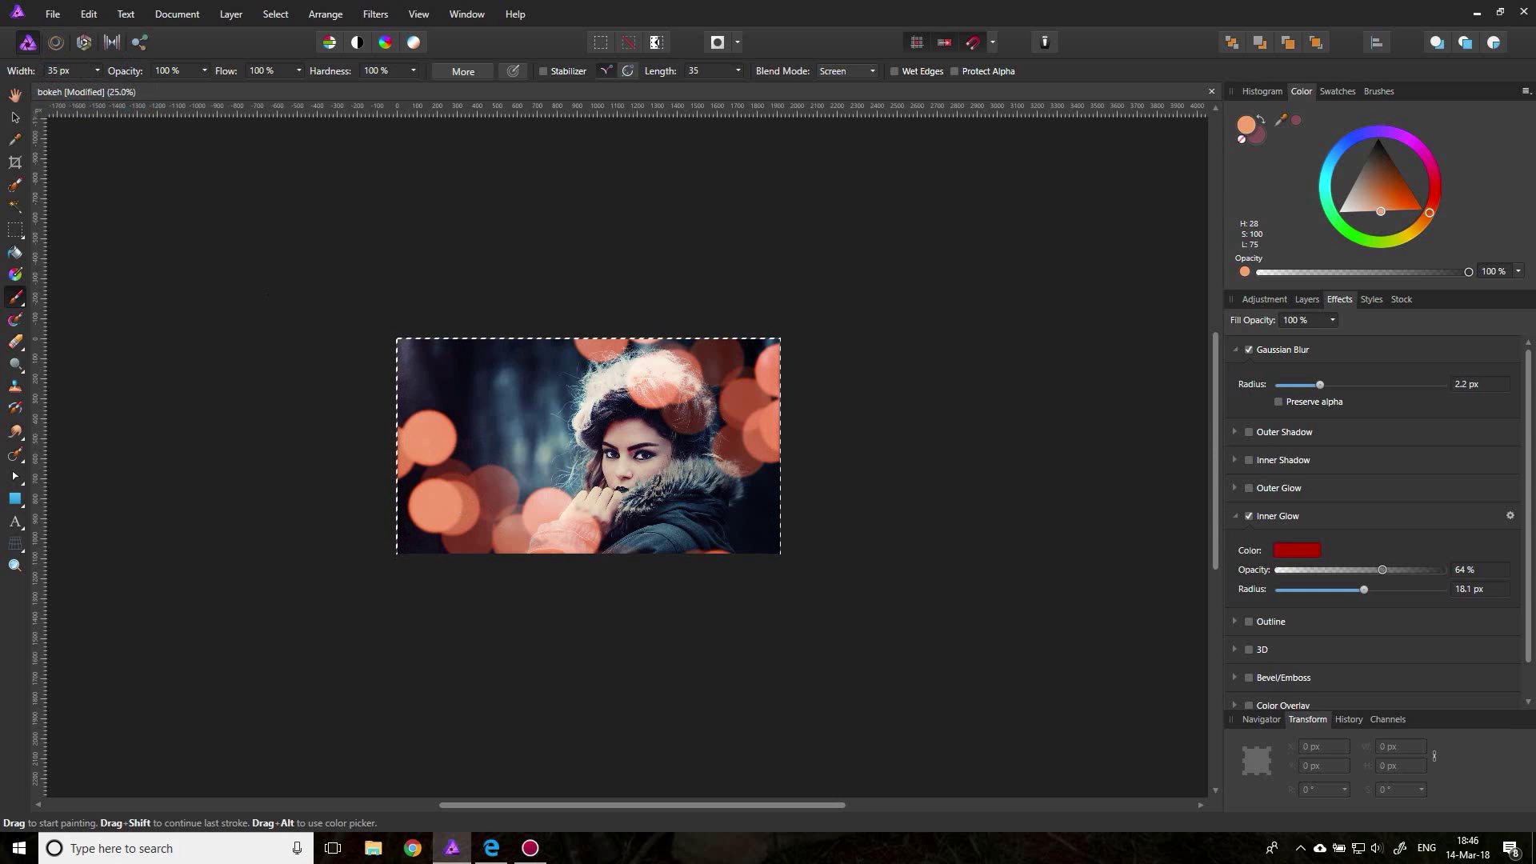
drag(445, 429, 541, 498)
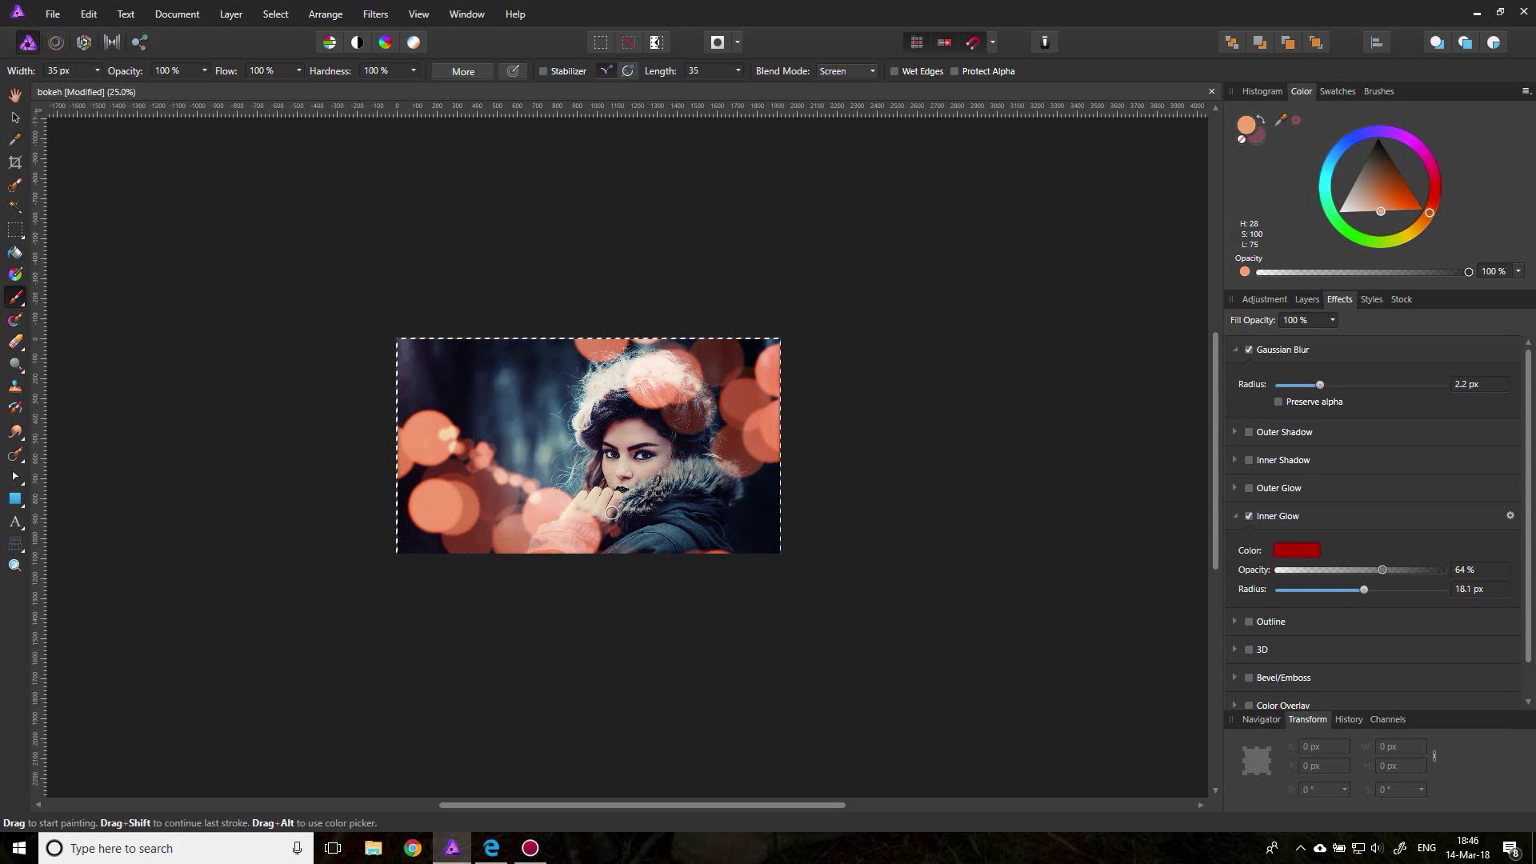
key(ctrl+z)
Set the brush's spacing to 111% to spread the circles further apart
click(464, 72)
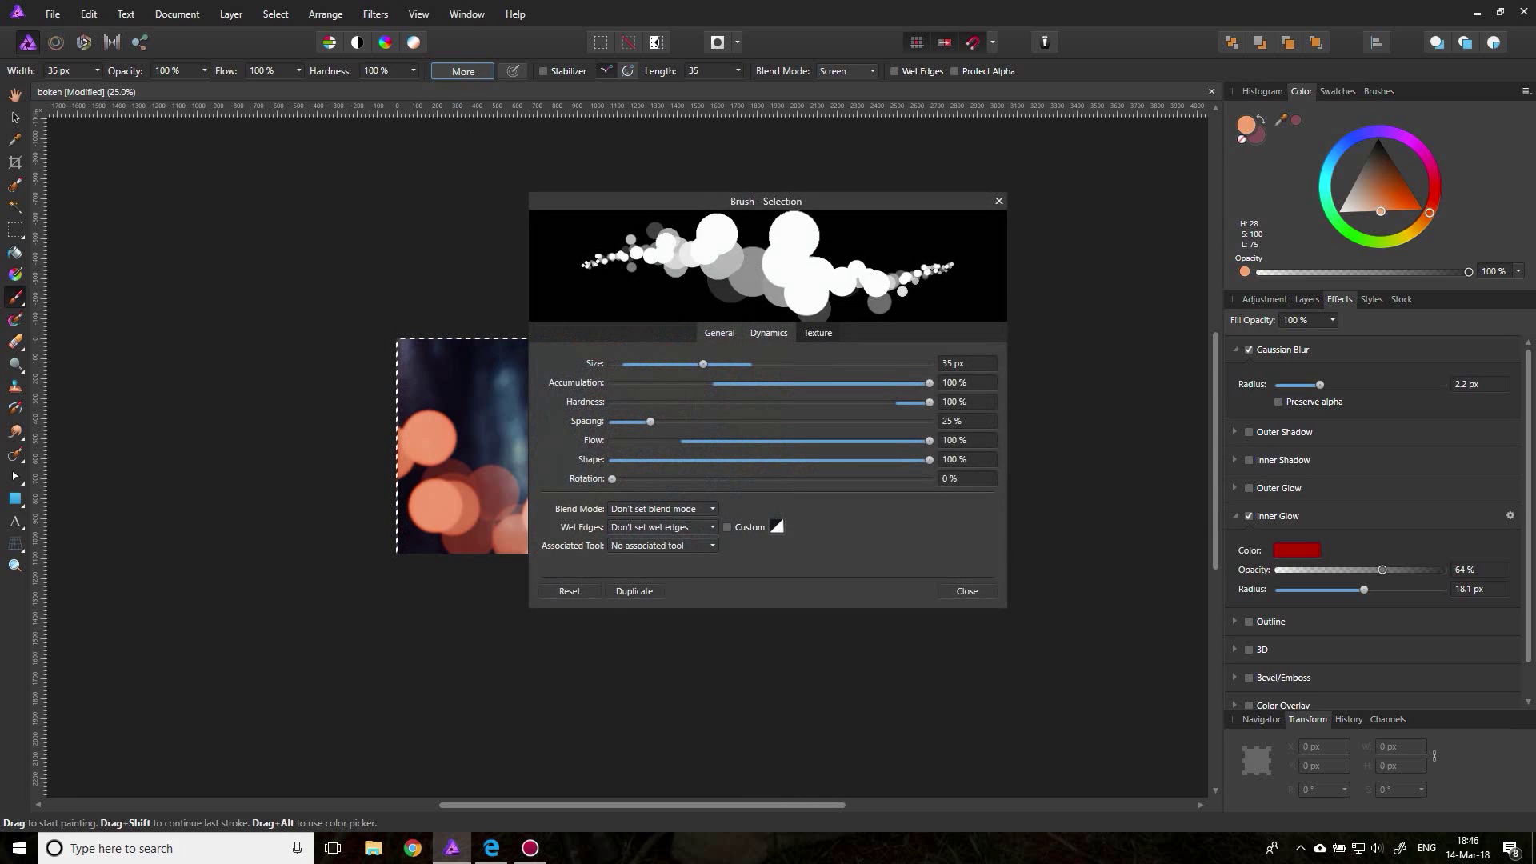
click(770, 333)
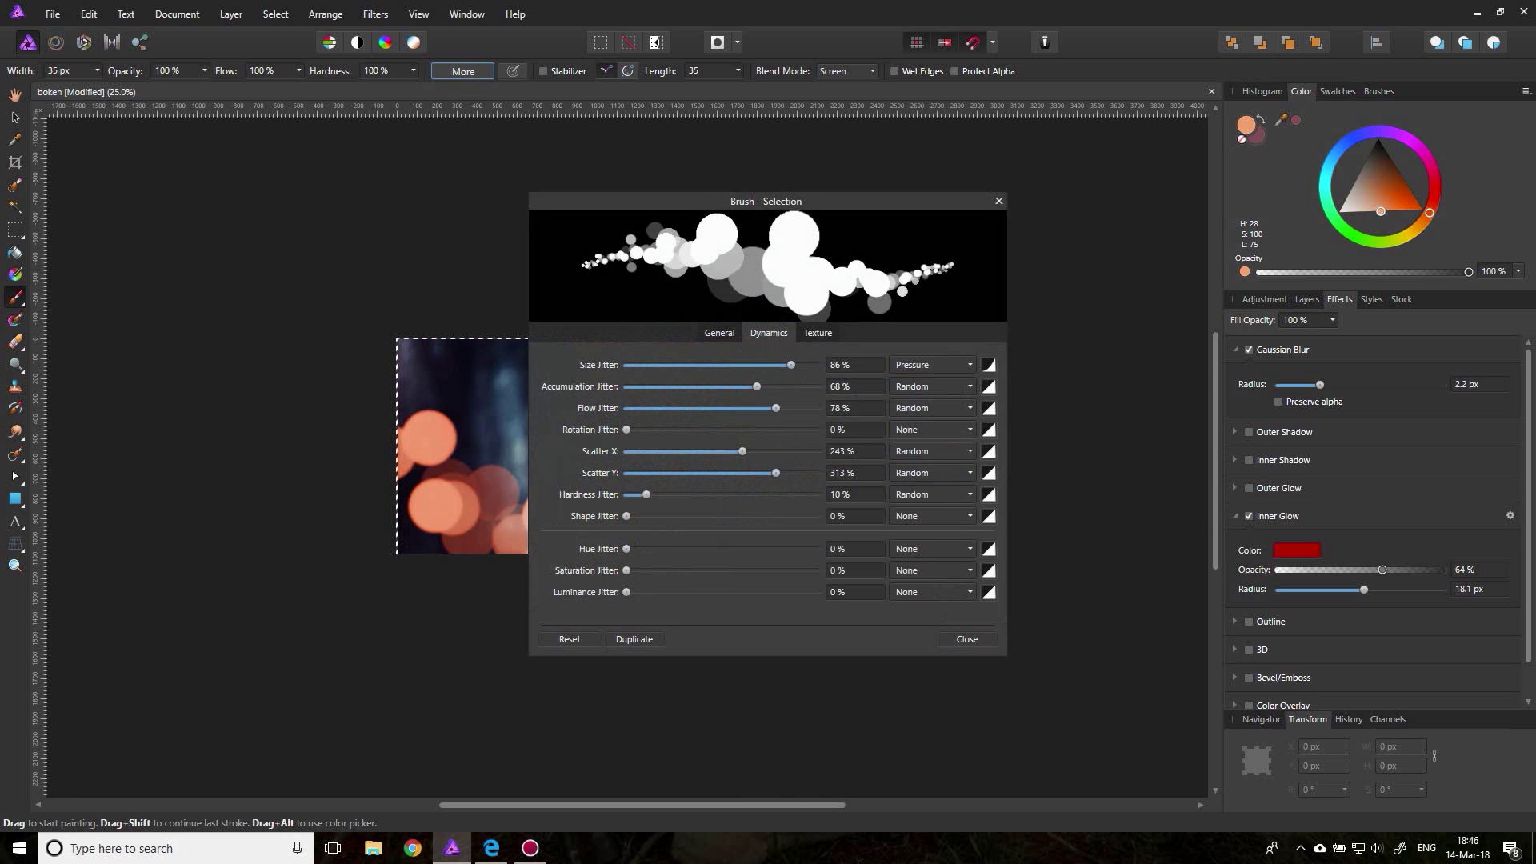
click(720, 333)
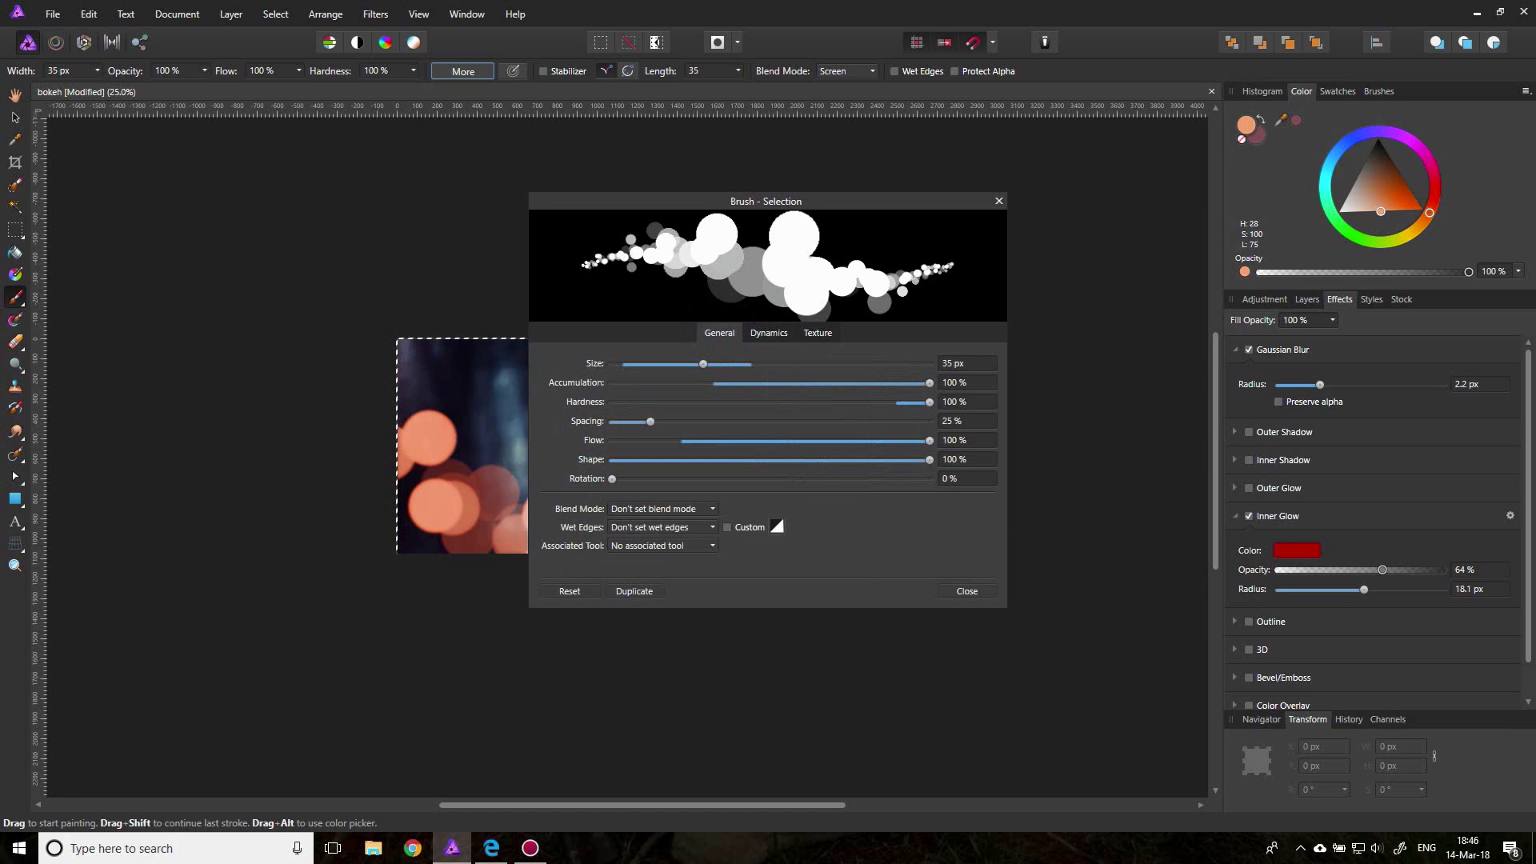
drag(651, 422, 788, 422)
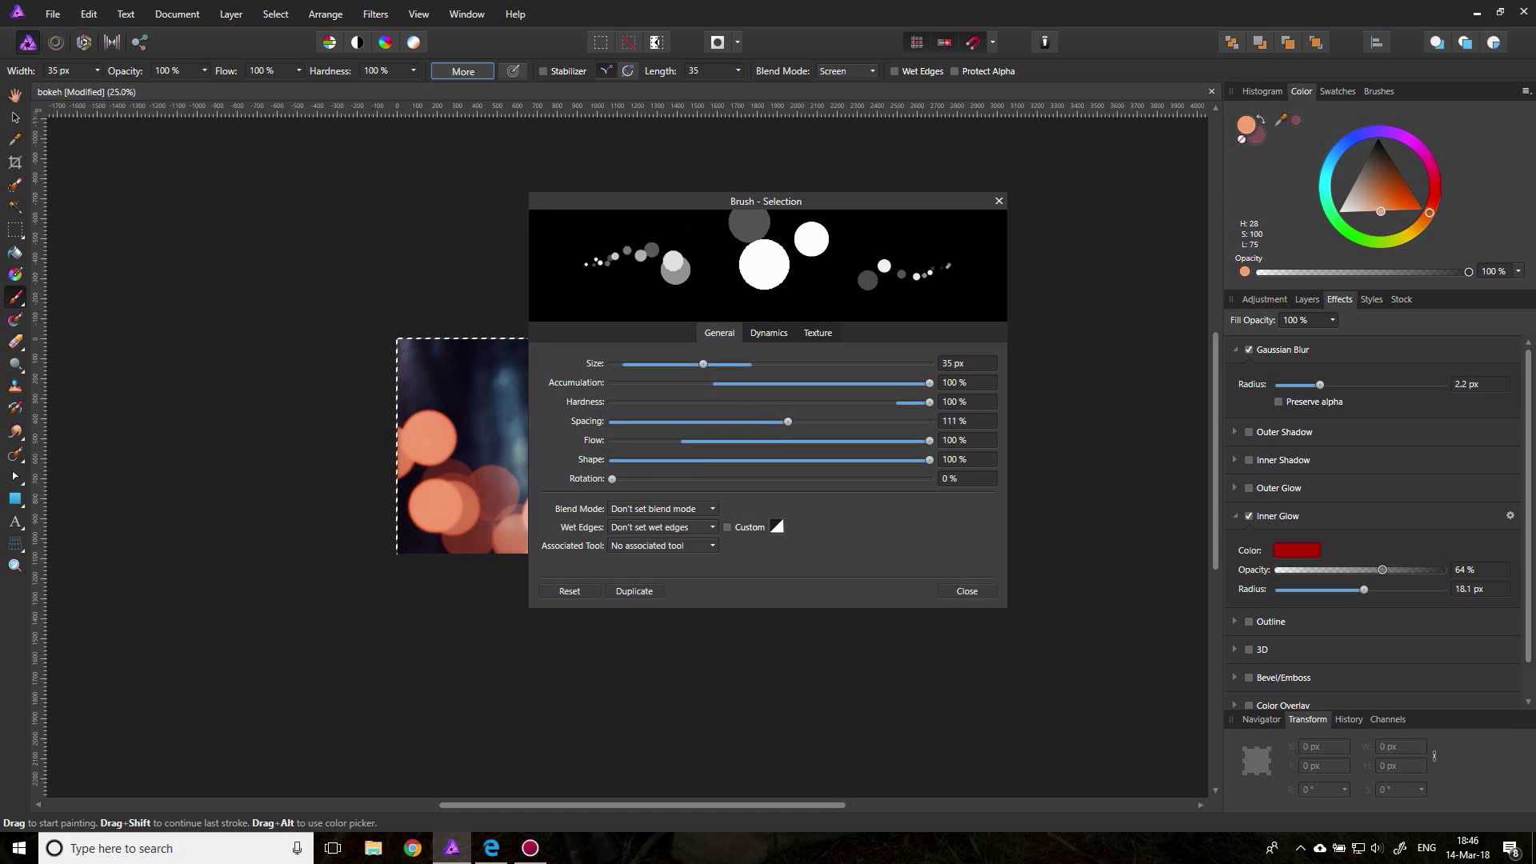
click(999, 201)
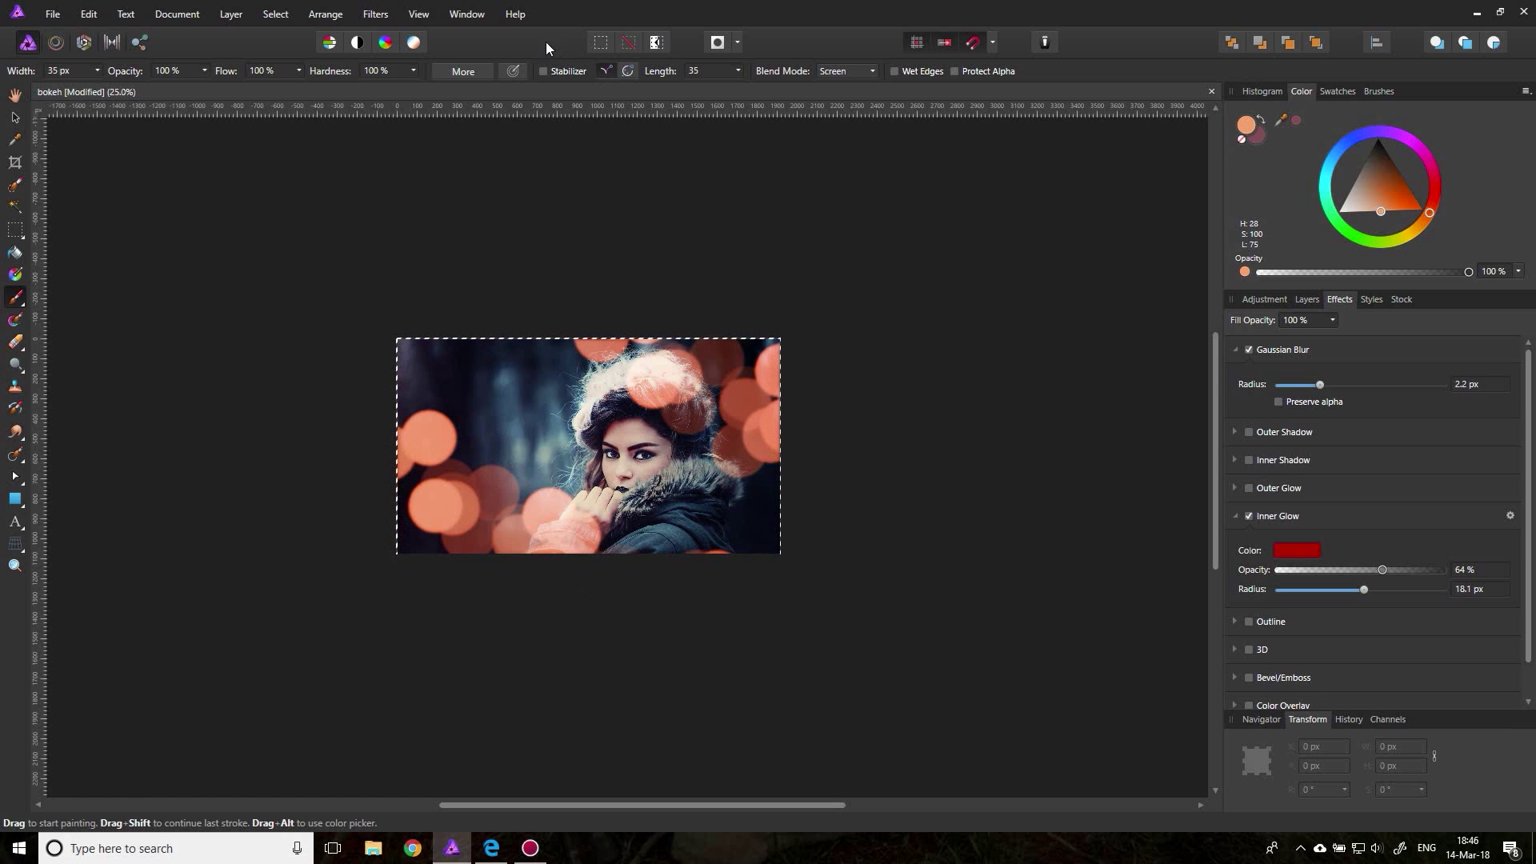
Set the brush's Scatter X and Scatter Y jitter to 400%
click(464, 72)
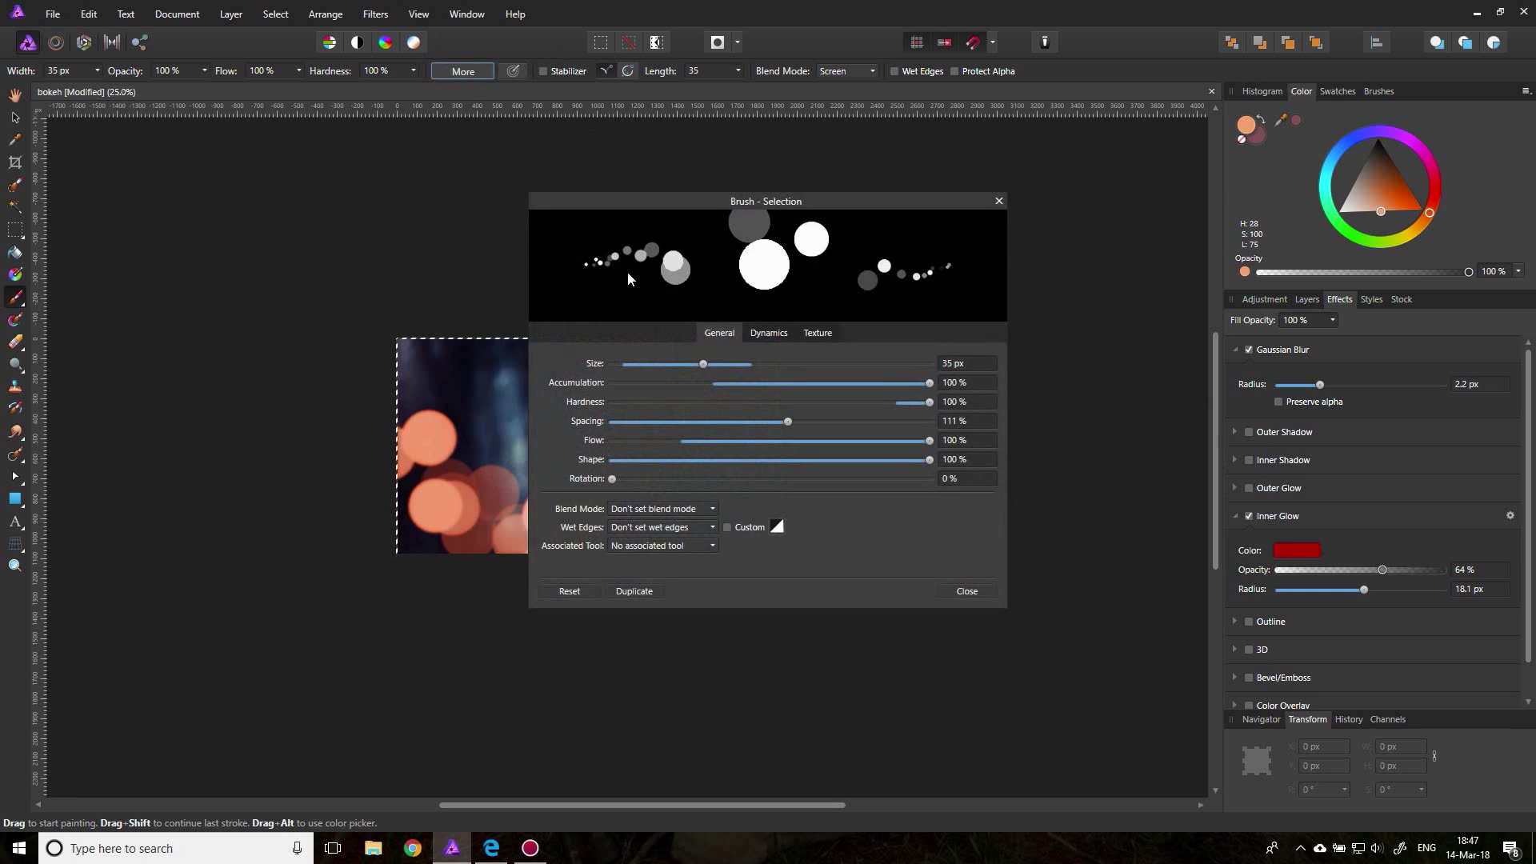
click(769, 335)
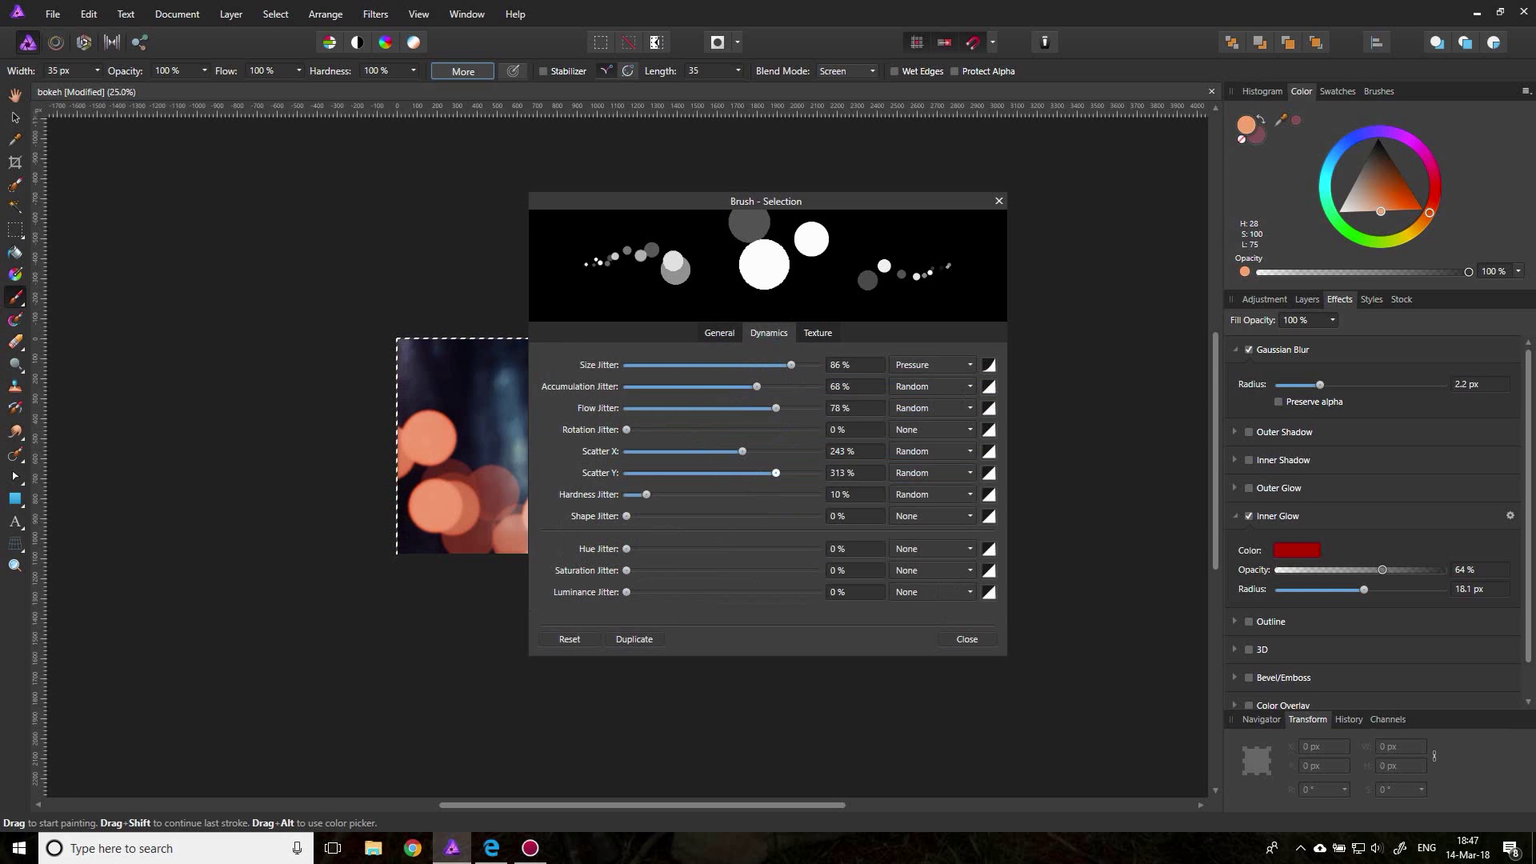
mouse_move(743, 451)
mouse_down()
mouse_move(817, 451)
mouse_move(818, 473)
mouse_up()
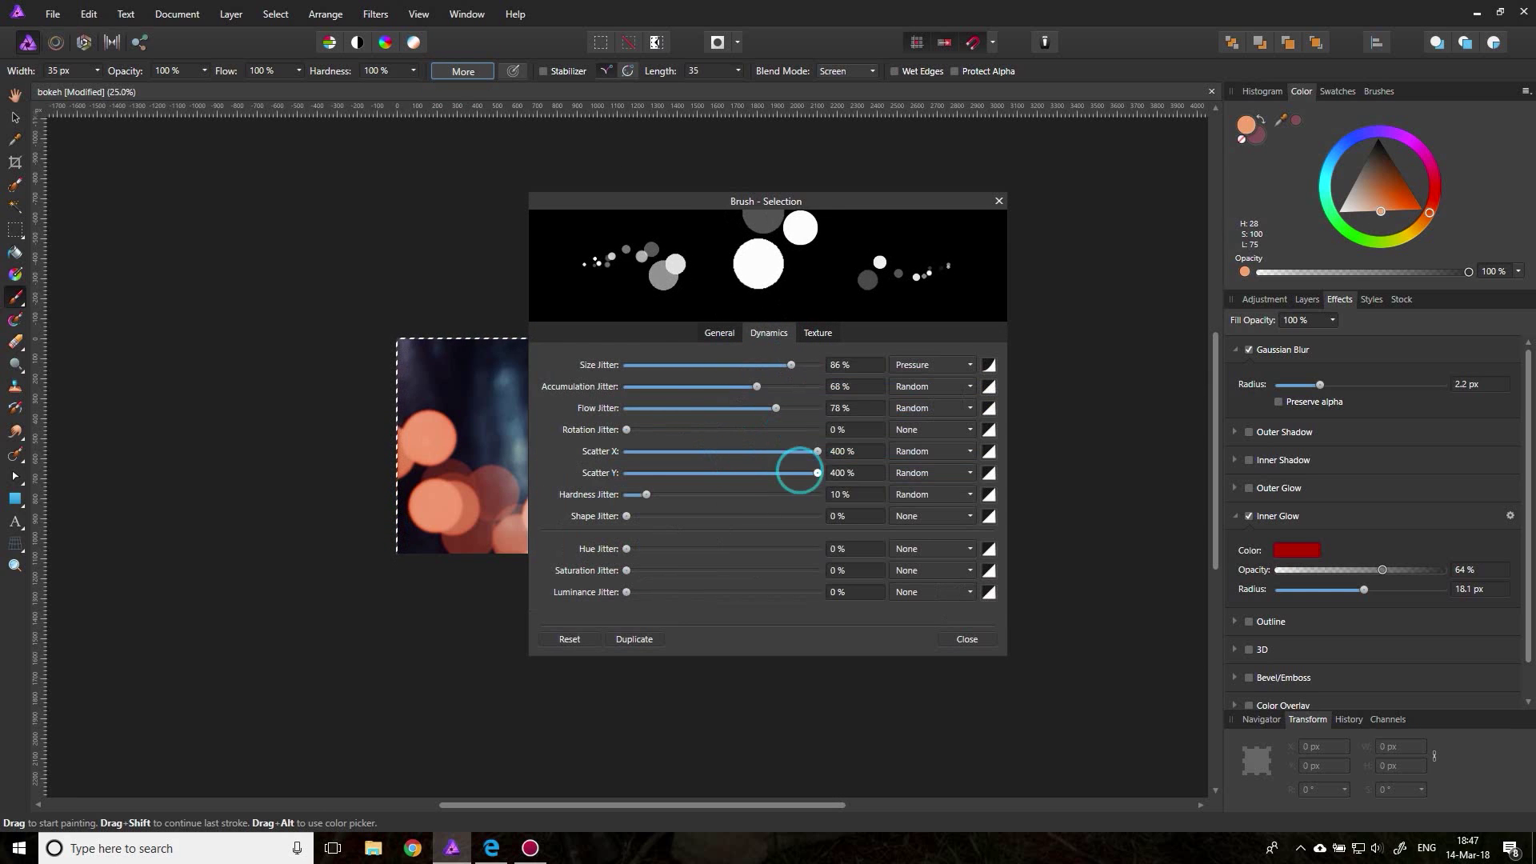
click(998, 201)
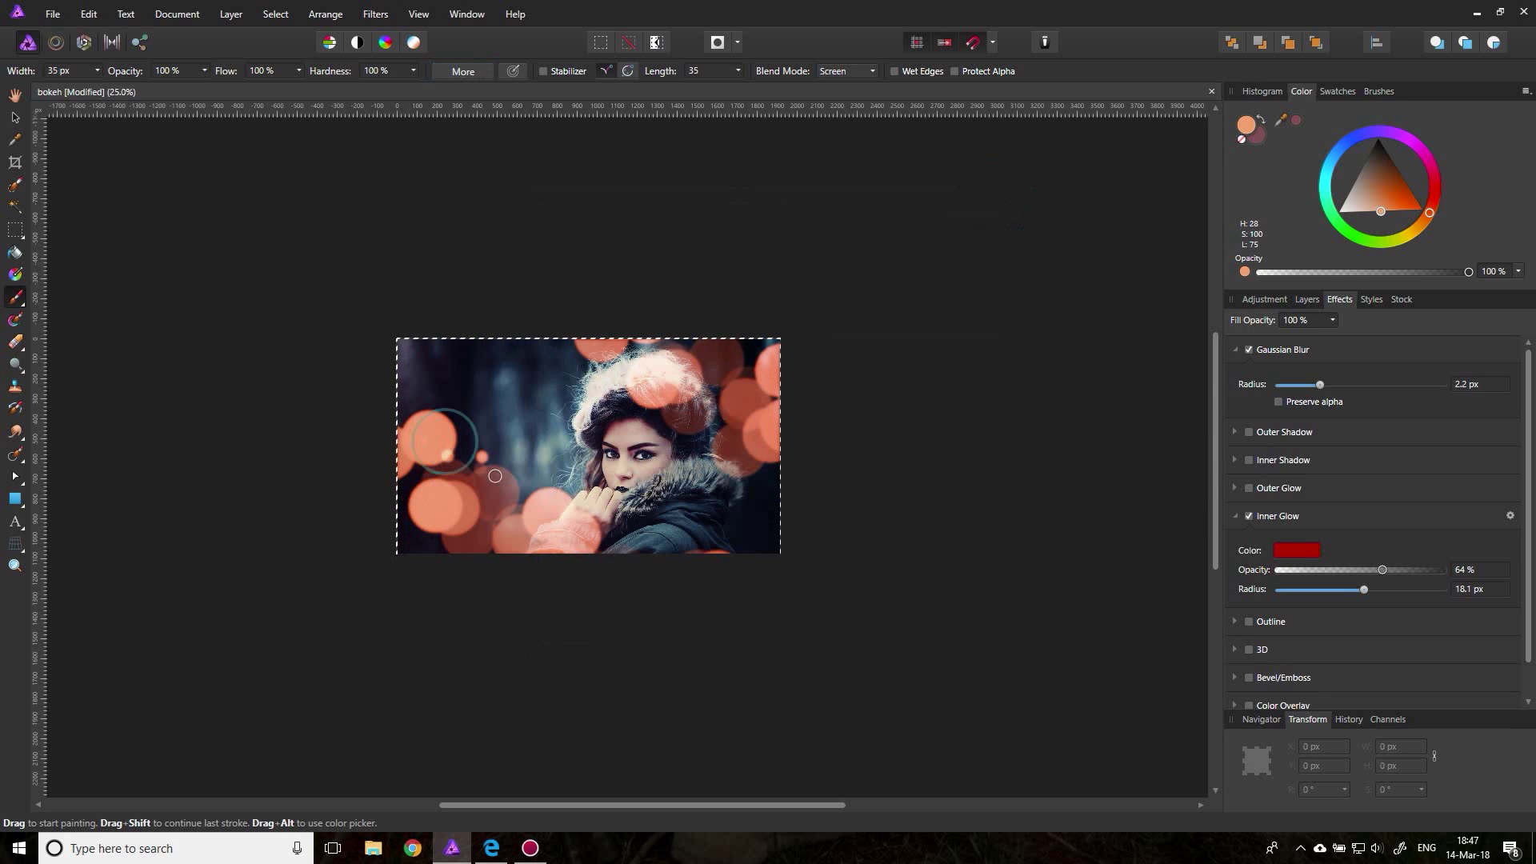
Scatter small circles over the picture's left side, upper and right edges, and the lower part of the coat
drag(504, 488, 525, 576)
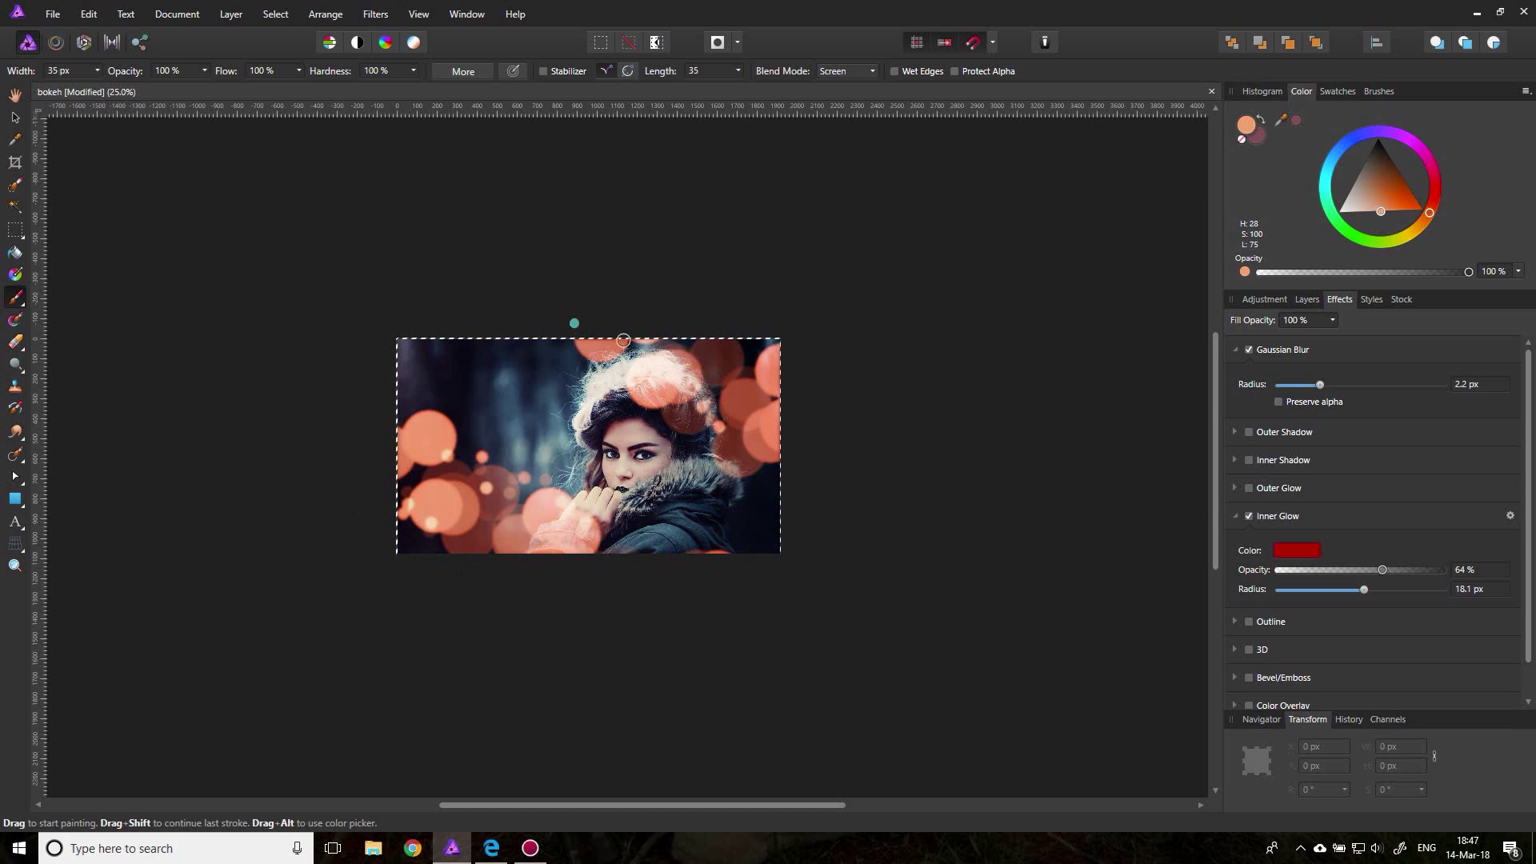
mouse_move(785, 446)
mouse_down()
mouse_move(752, 468)
mouse_move(772, 492)
mouse_up()
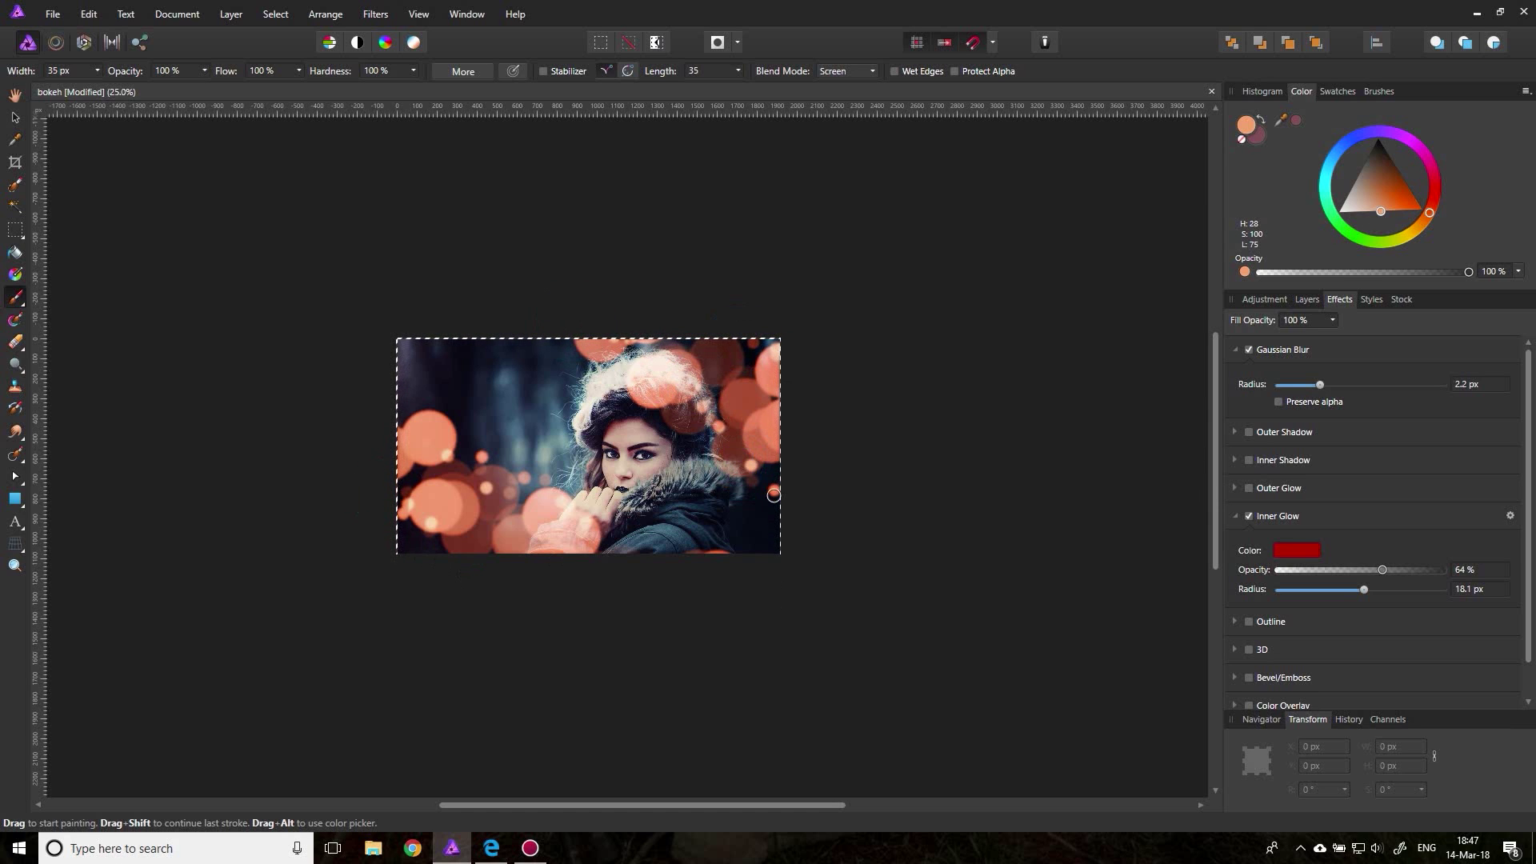
mouse_move(618, 538)
mouse_down()
mouse_move(710, 619)
mouse_move(621, 530)
mouse_up()
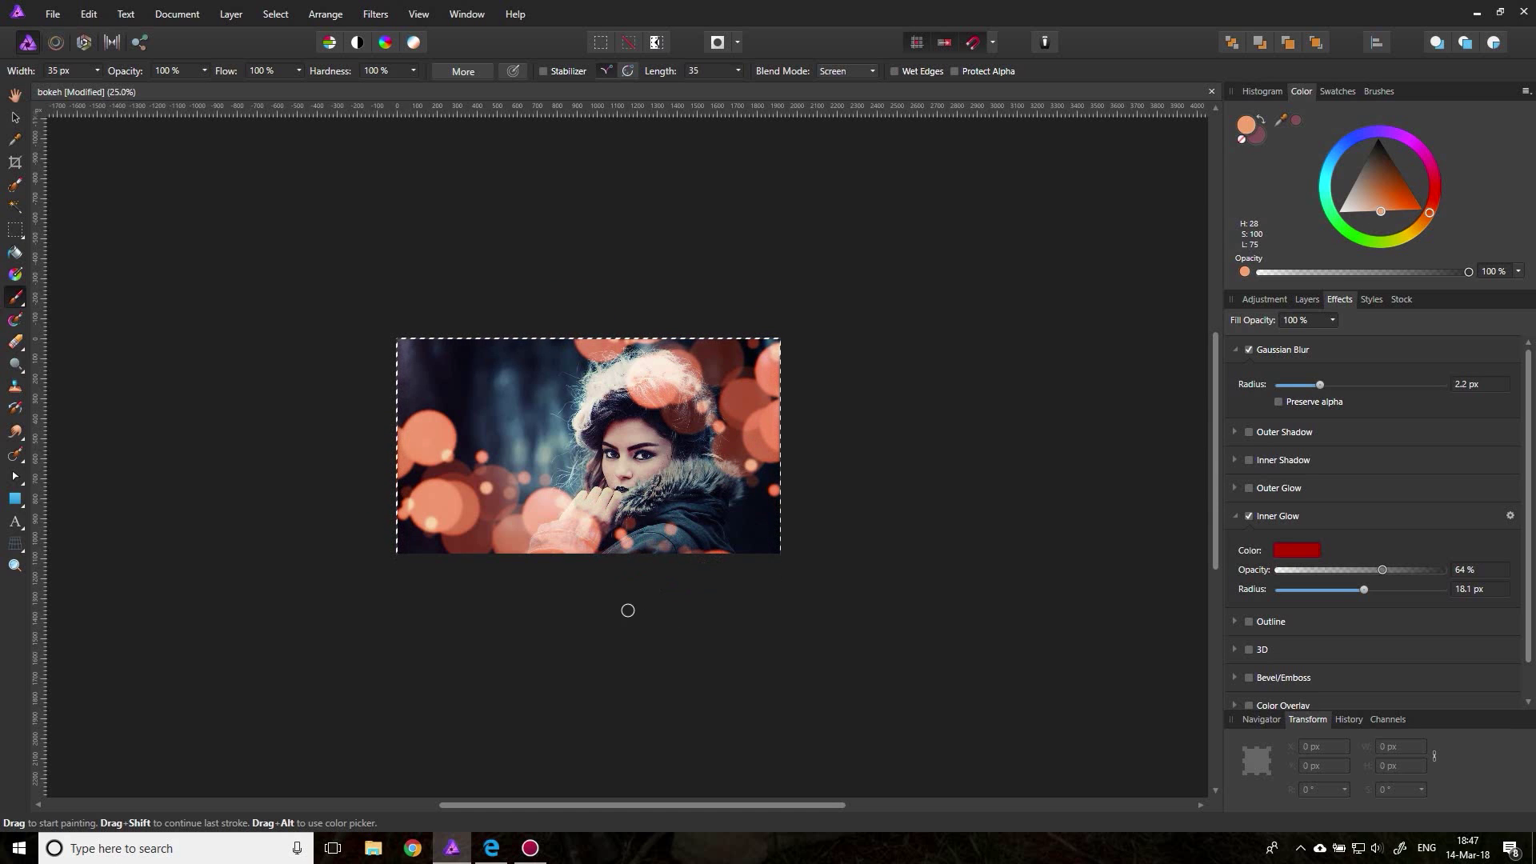
Reduce the opacity of the painted circles' pixel layer to 84%
scroll(587, 495, up, 5)
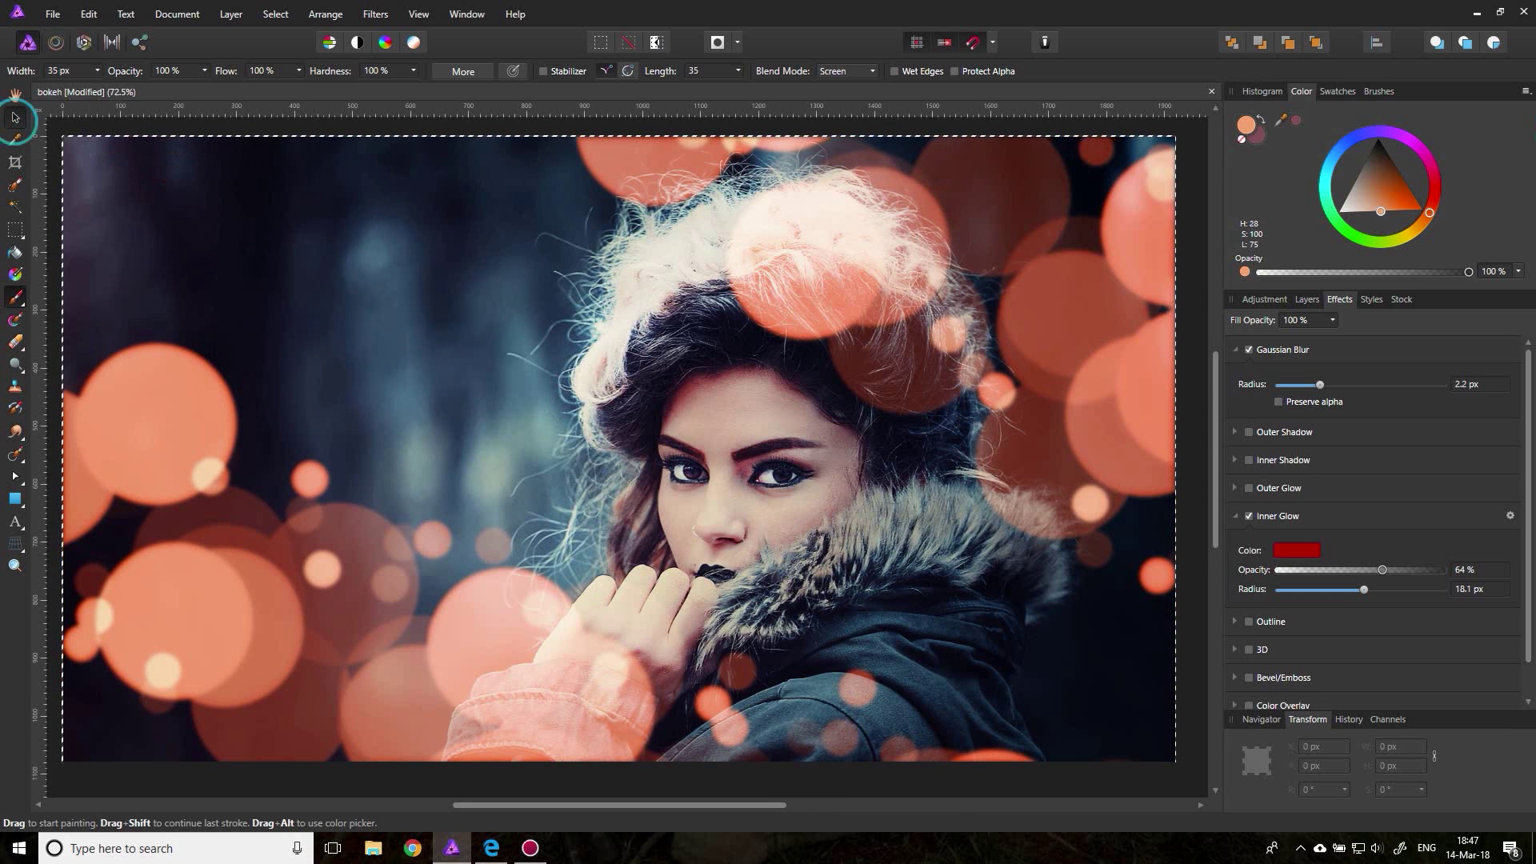
click(16, 117)
click(1307, 300)
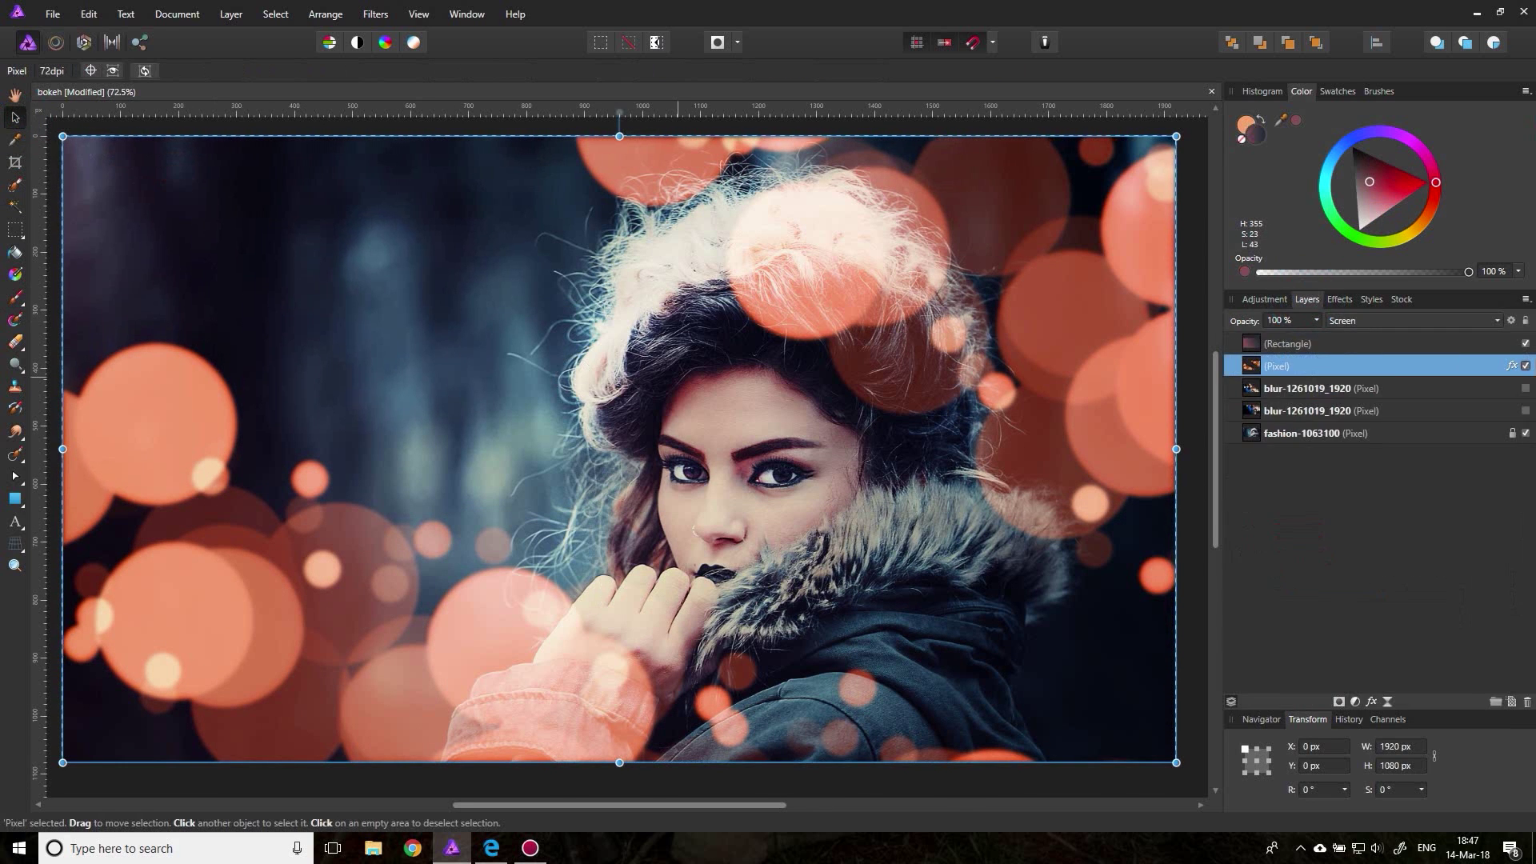
click(1317, 320)
mouse_move(1320, 336)
mouse_down()
mouse_move(1273, 336)
mouse_move(1307, 337)
mouse_up()
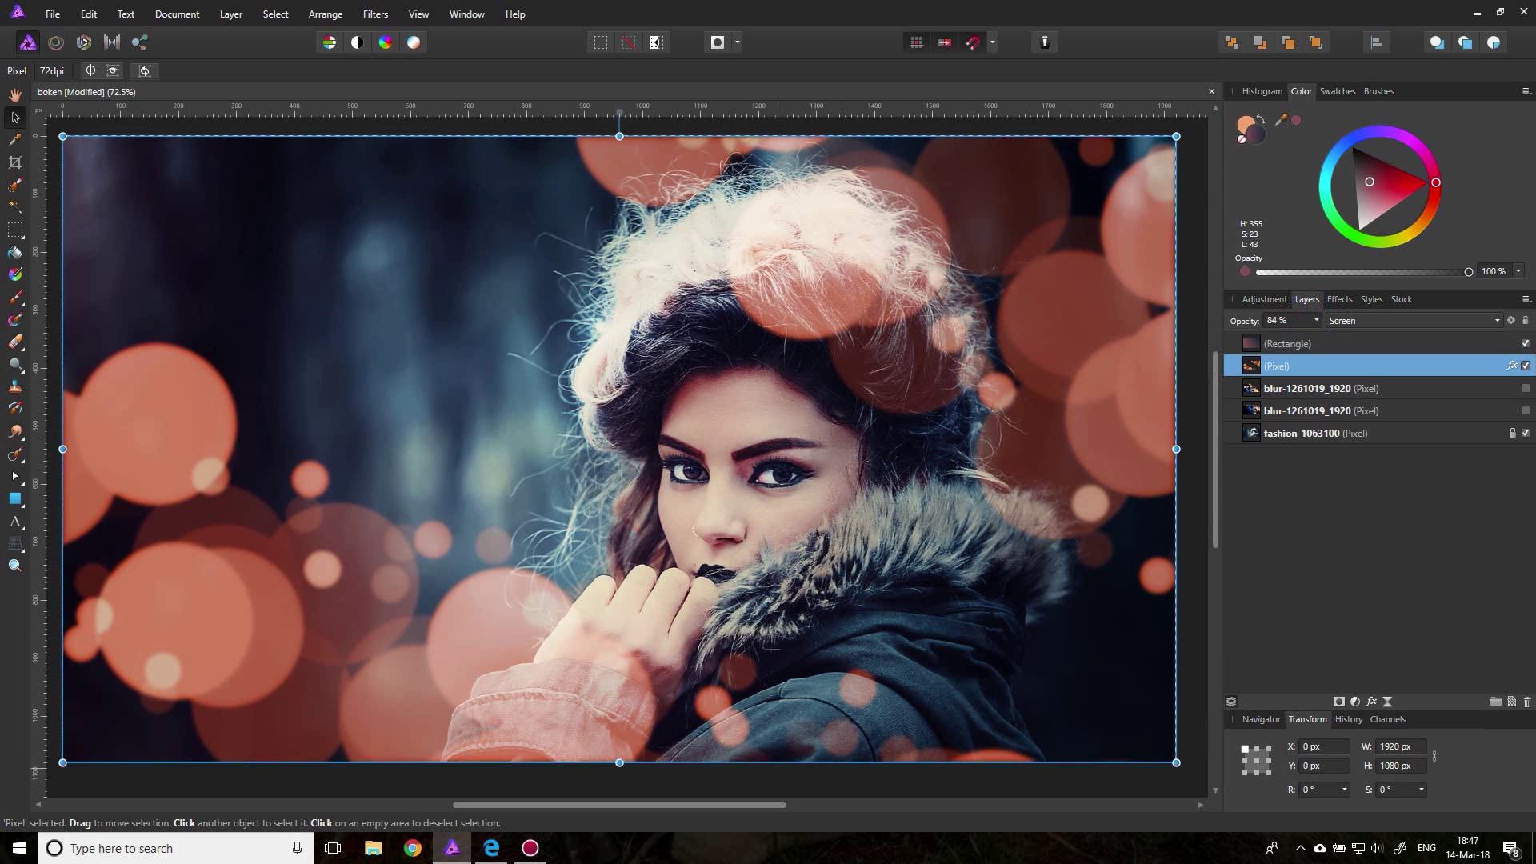
click(740, 780)
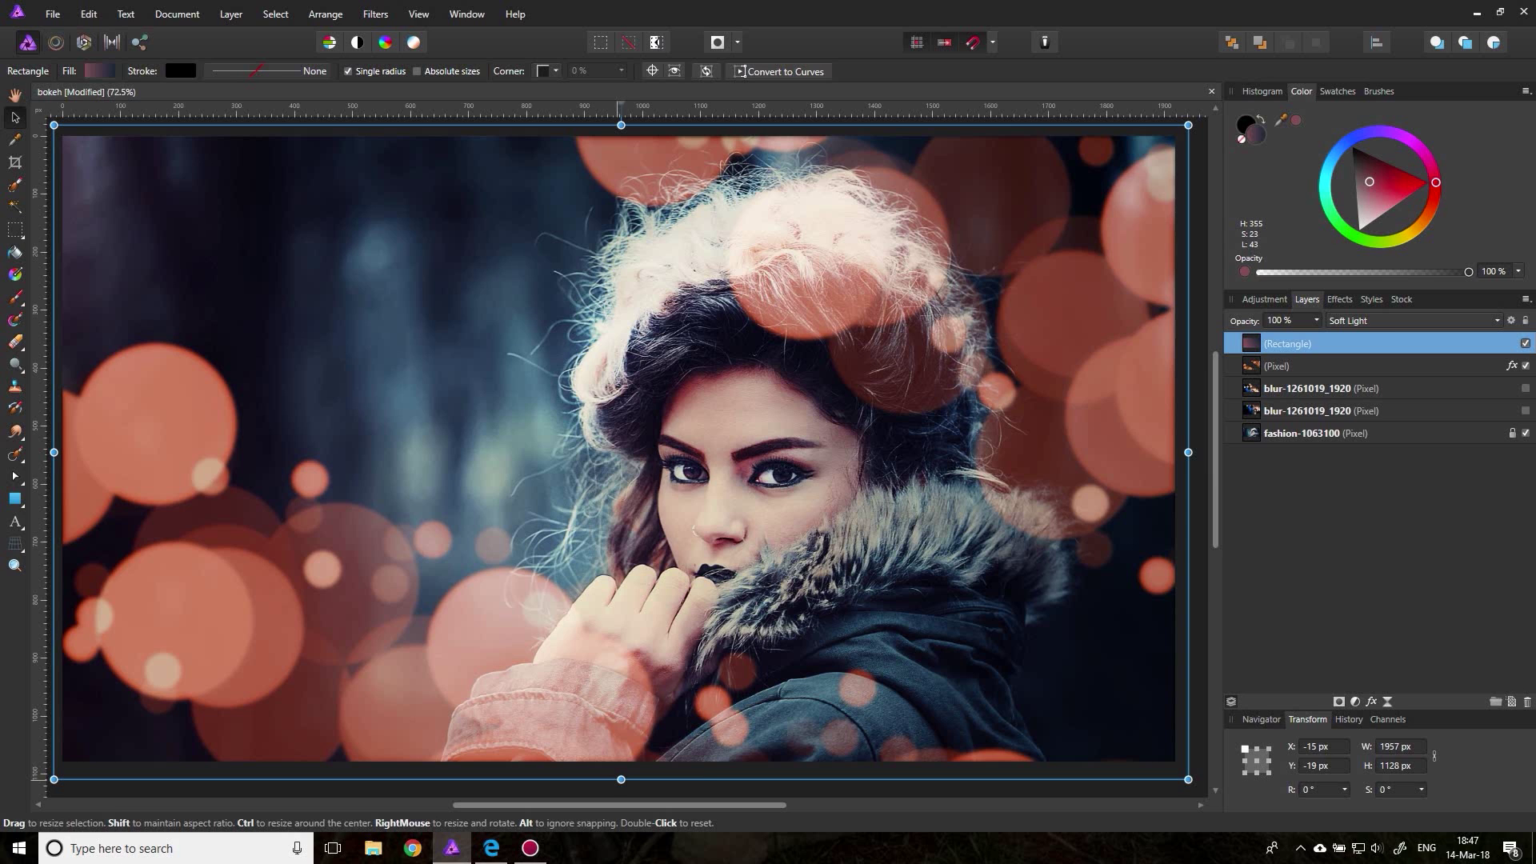
Compare the painted circles with the two blur-1261019_1920 layers by toggling the layers' visibility
click(1526, 365)
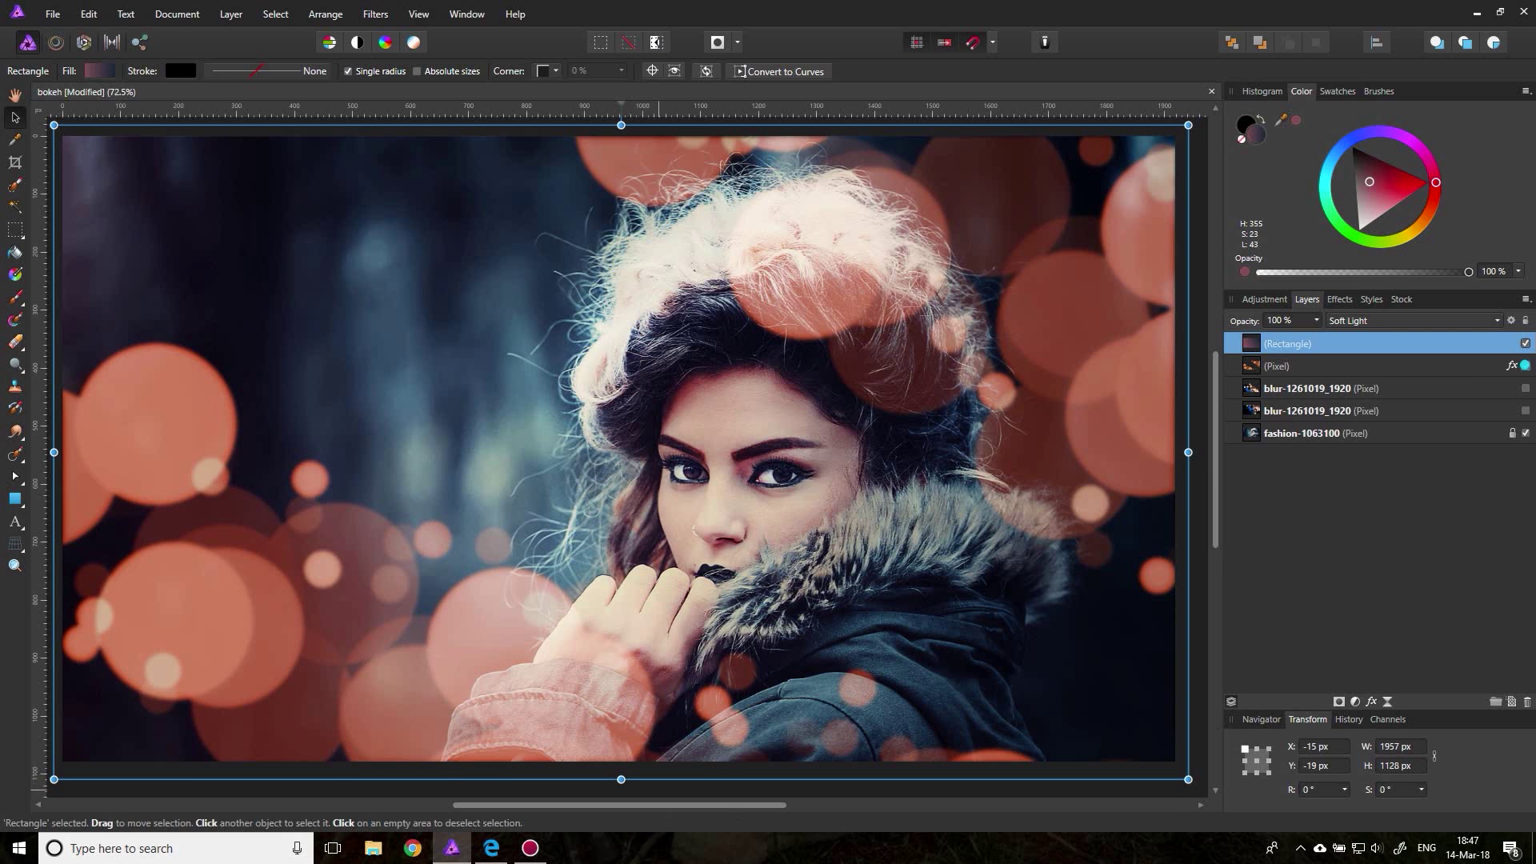
click(1526, 388)
click(1526, 410)
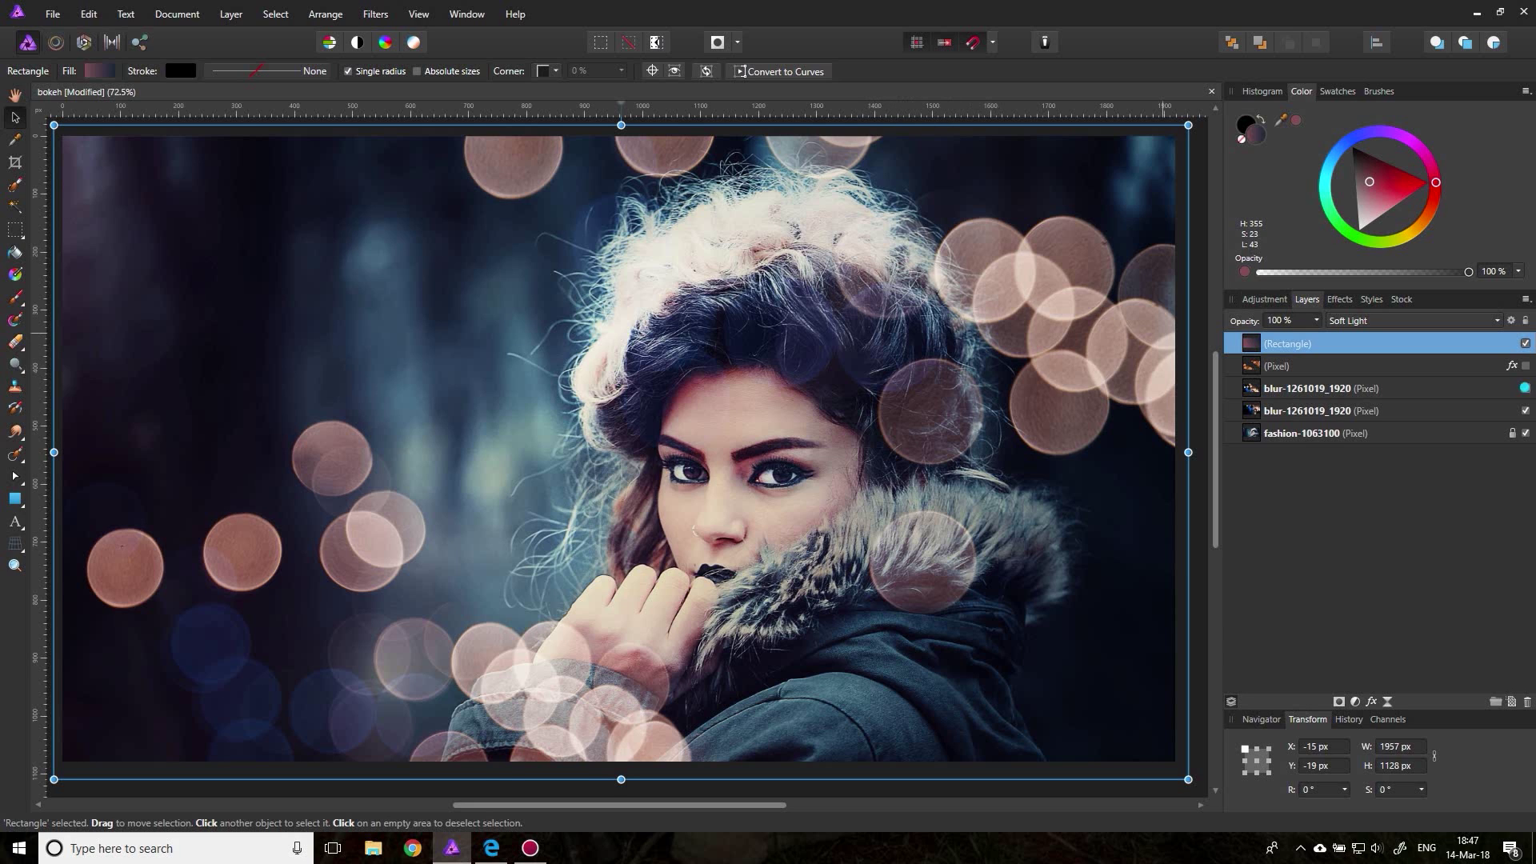
click(1526, 388)
click(1526, 411)
click(1526, 366)
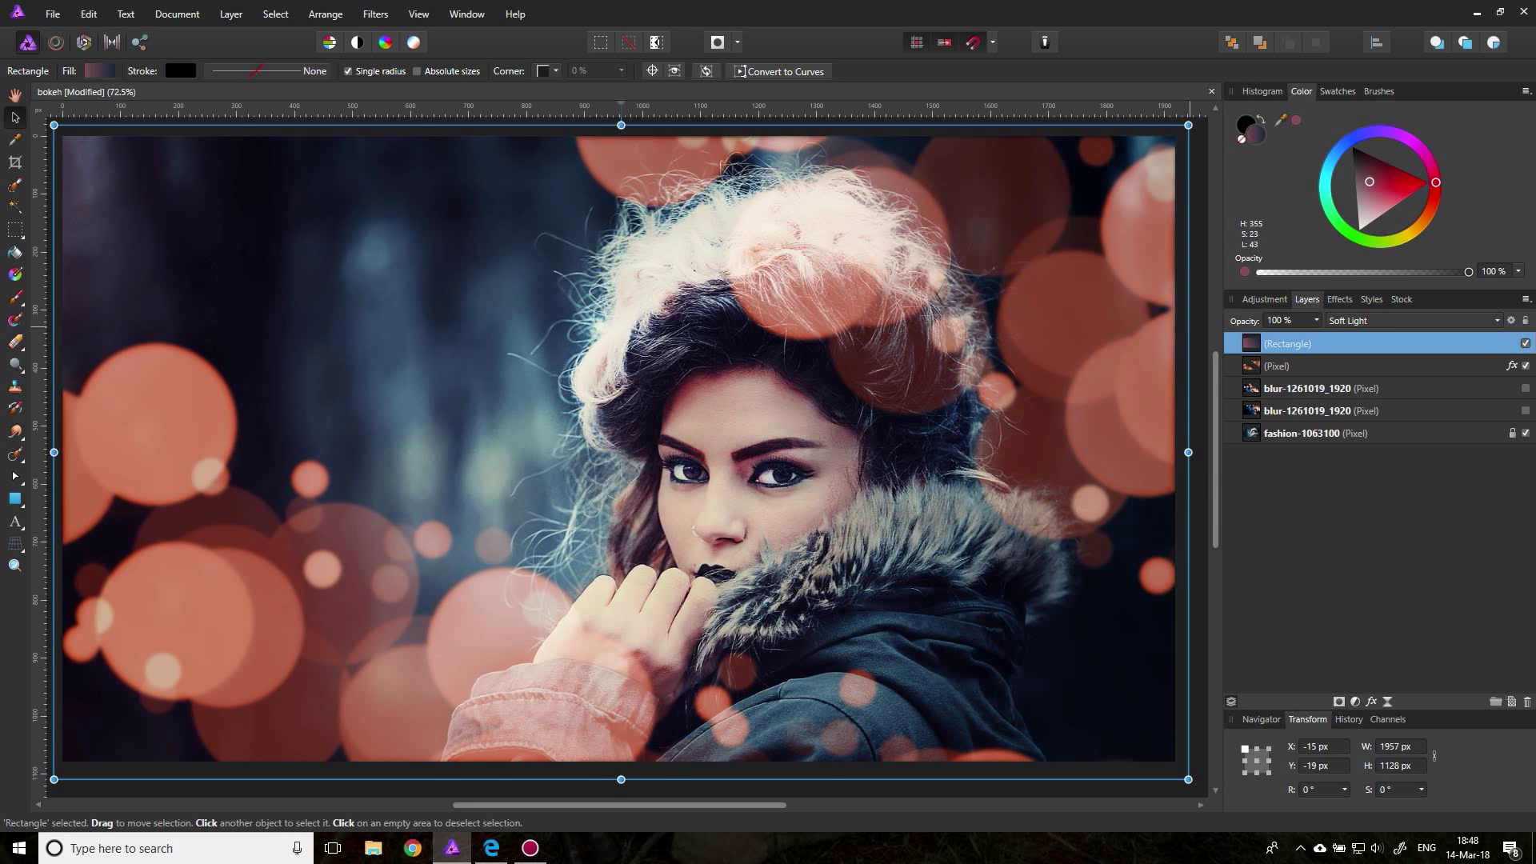
Show the two blur-1261019_1920 layers in place of the painted circles layer, and add a new pixel layer directly above them
click(1525, 366)
click(1525, 388)
click(1525, 411)
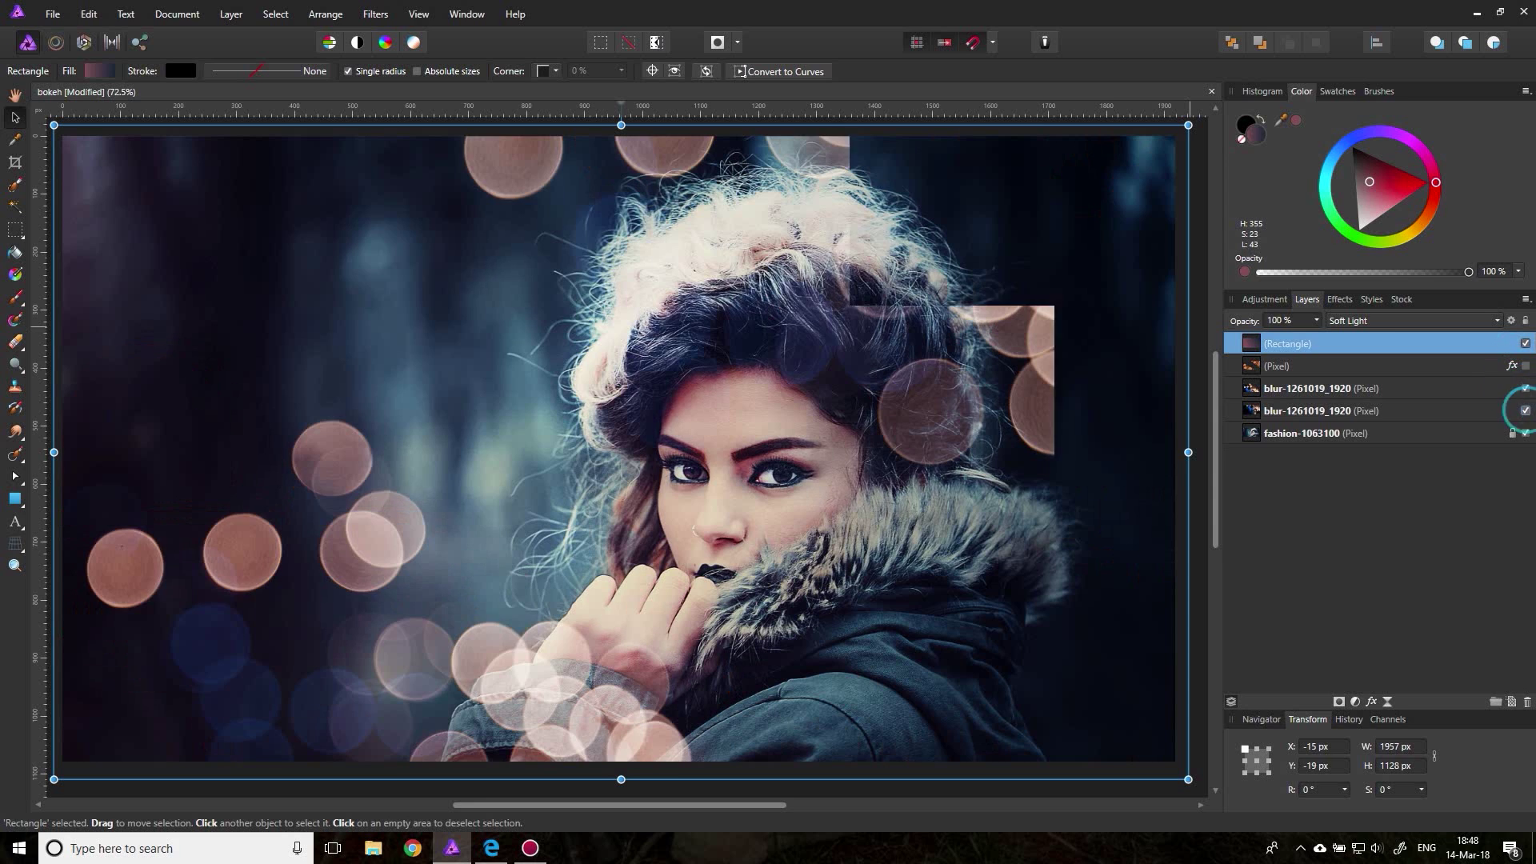
click(1254, 388)
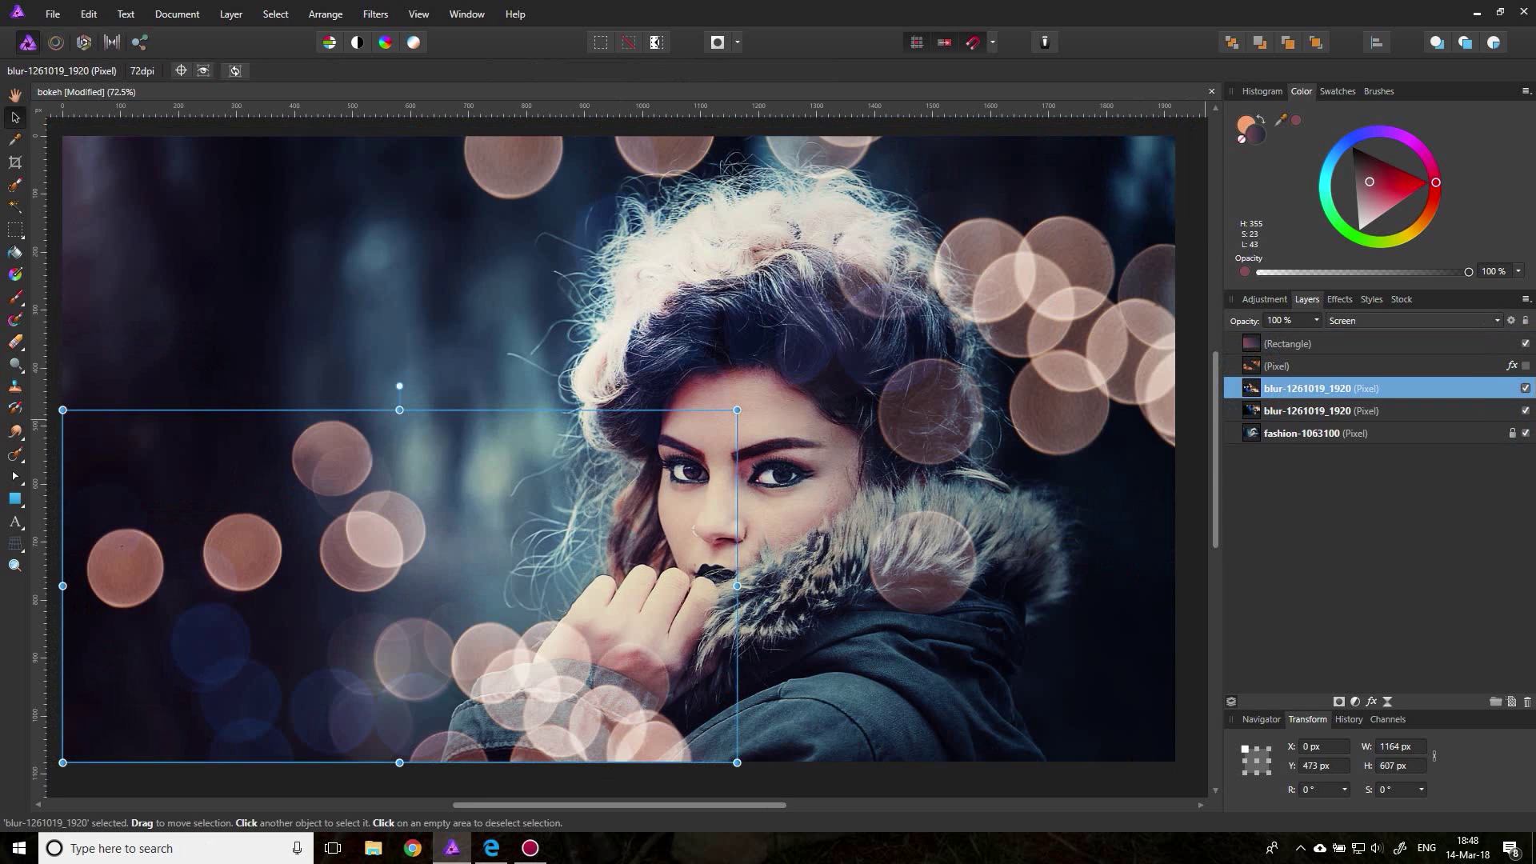
click(1511, 701)
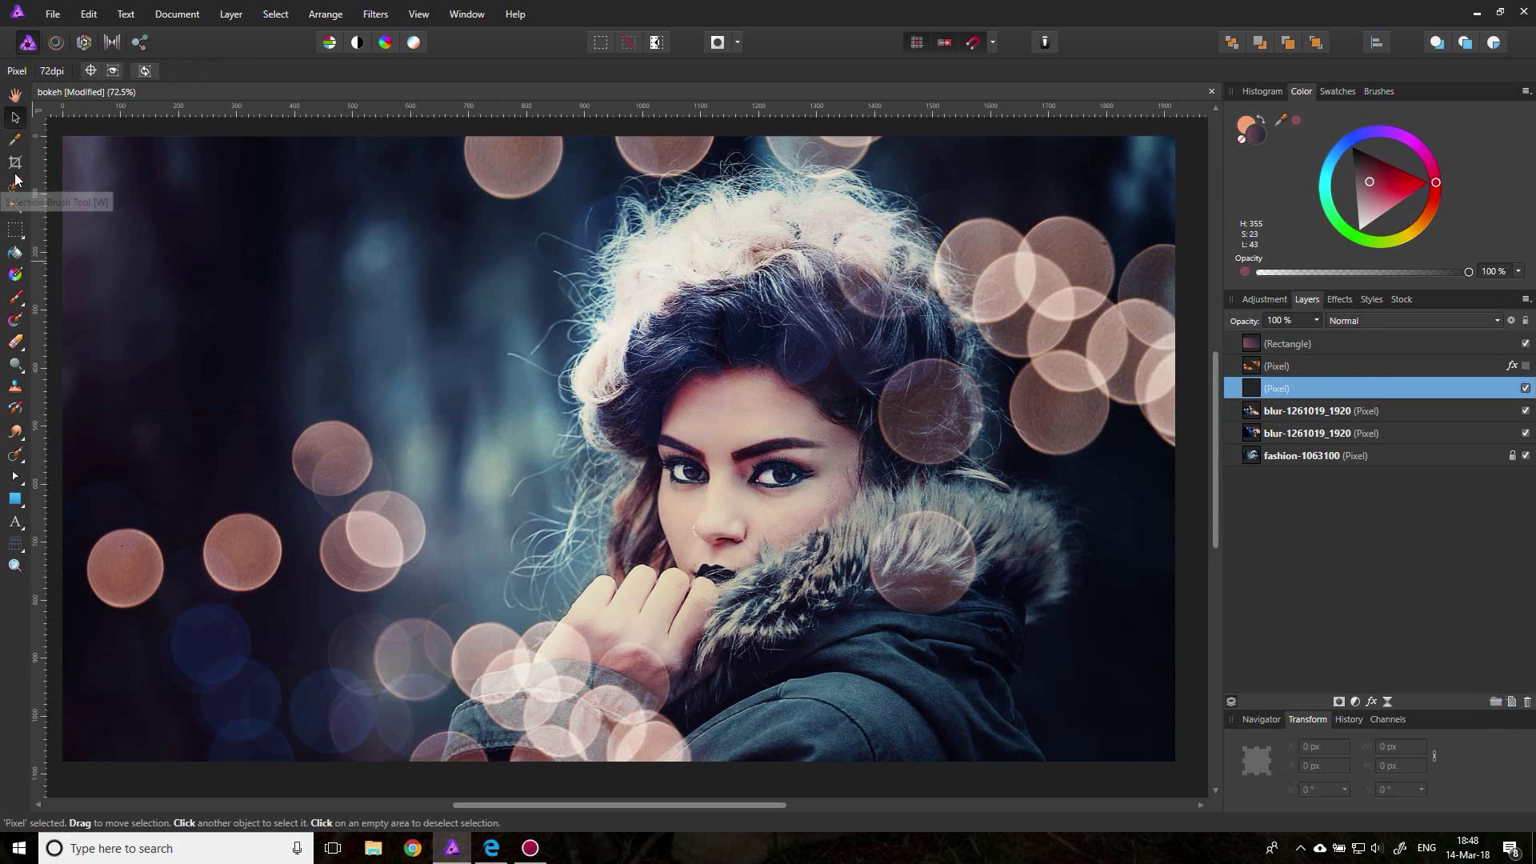
Paint small 35 px circles over the lower left, hair and right side on the new layer, and set its blend mode to Screen
click(15, 297)
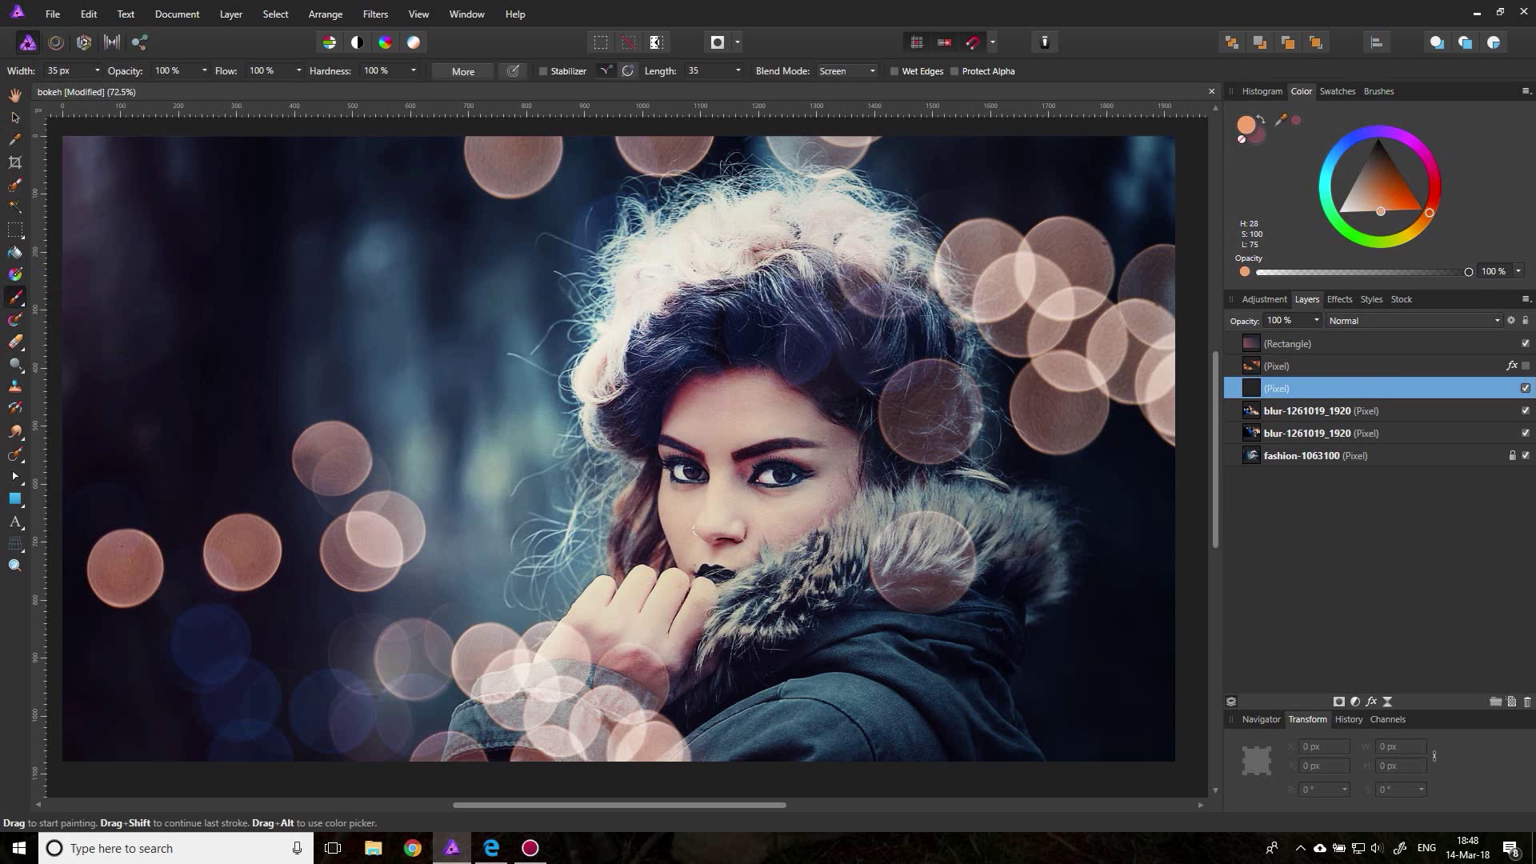
click(158, 589)
click(274, 638)
mouse_move(120, 666)
mouse_down()
mouse_move(112, 738)
mouse_move(401, 662)
mouse_move(472, 720)
mouse_move(416, 554)
mouse_up()
mouse_move(1038, 250)
mouse_down()
mouse_move(669, 187)
mouse_move(1011, 256)
mouse_move(1128, 393)
mouse_up()
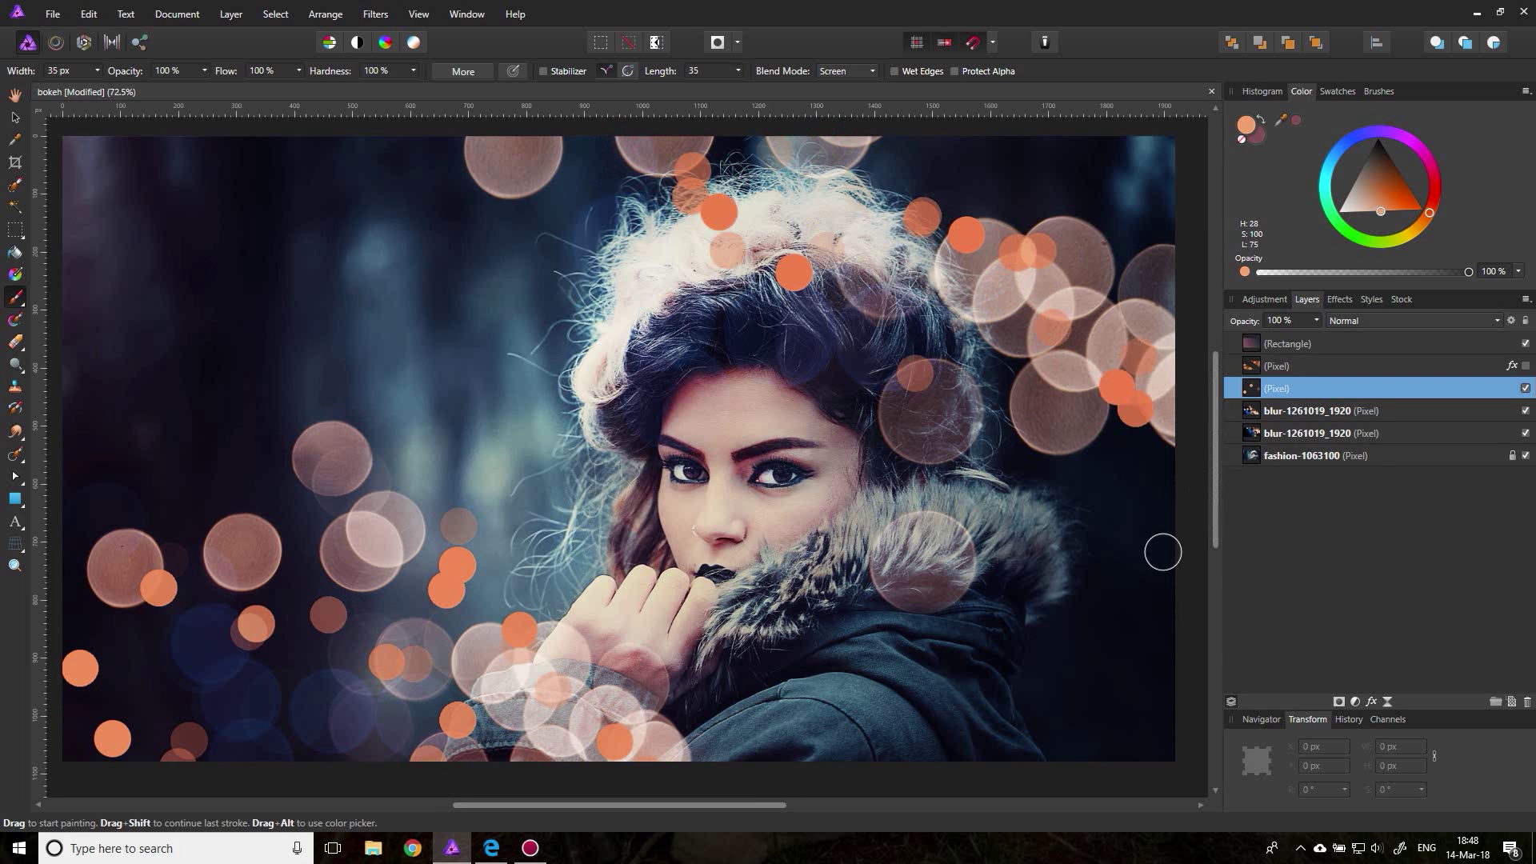
click(1383, 321)
click(1353, 468)
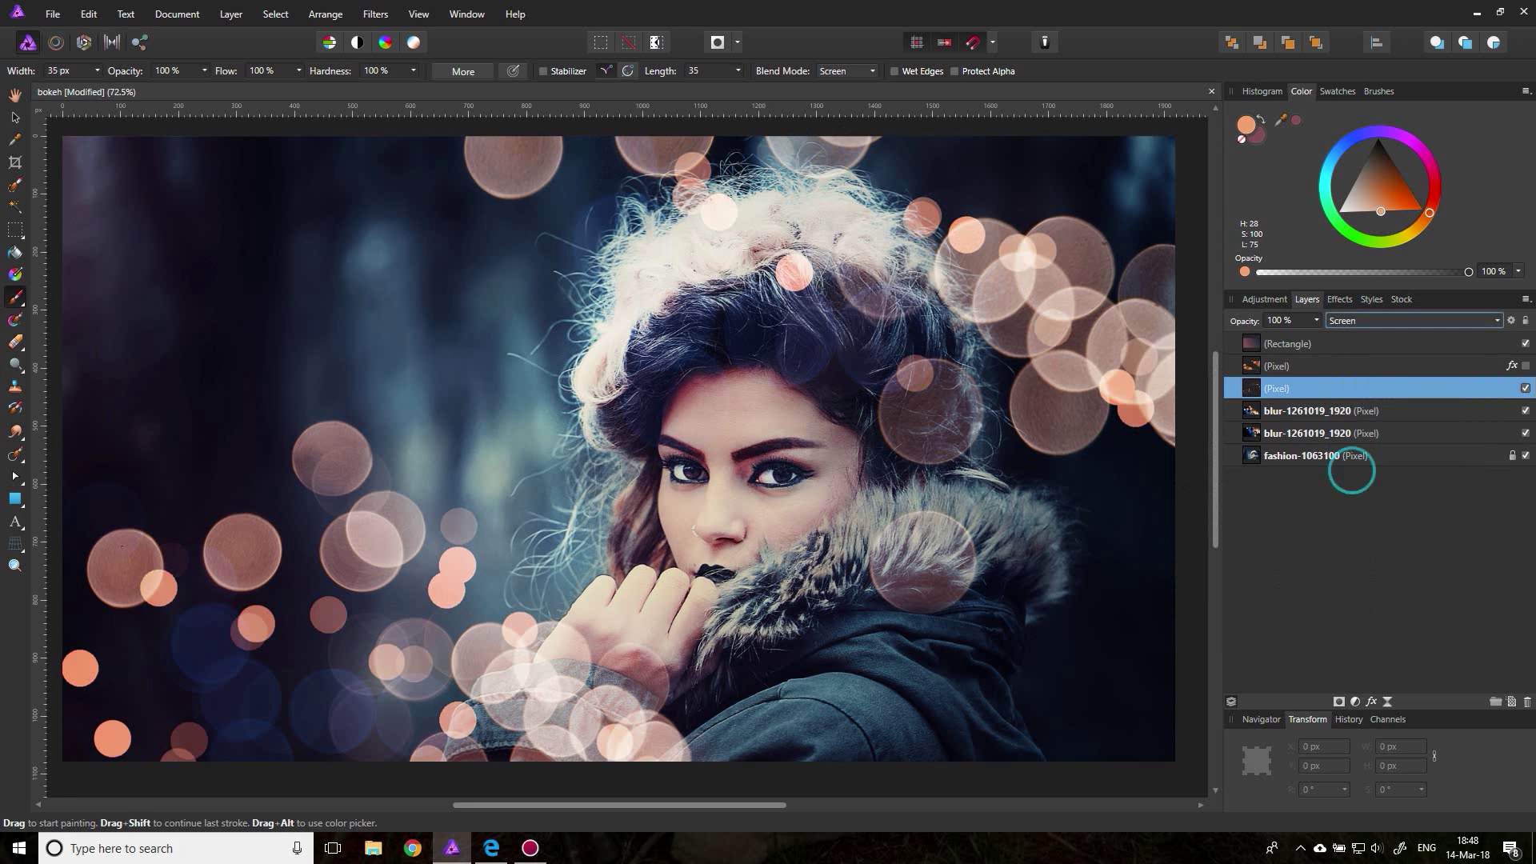
Reduce the small-circles layer's opacity to 43% and apply a Gaussian Blur effect with a 2.8 px radius
click(1316, 320)
drag(1319, 337, 1254, 336)
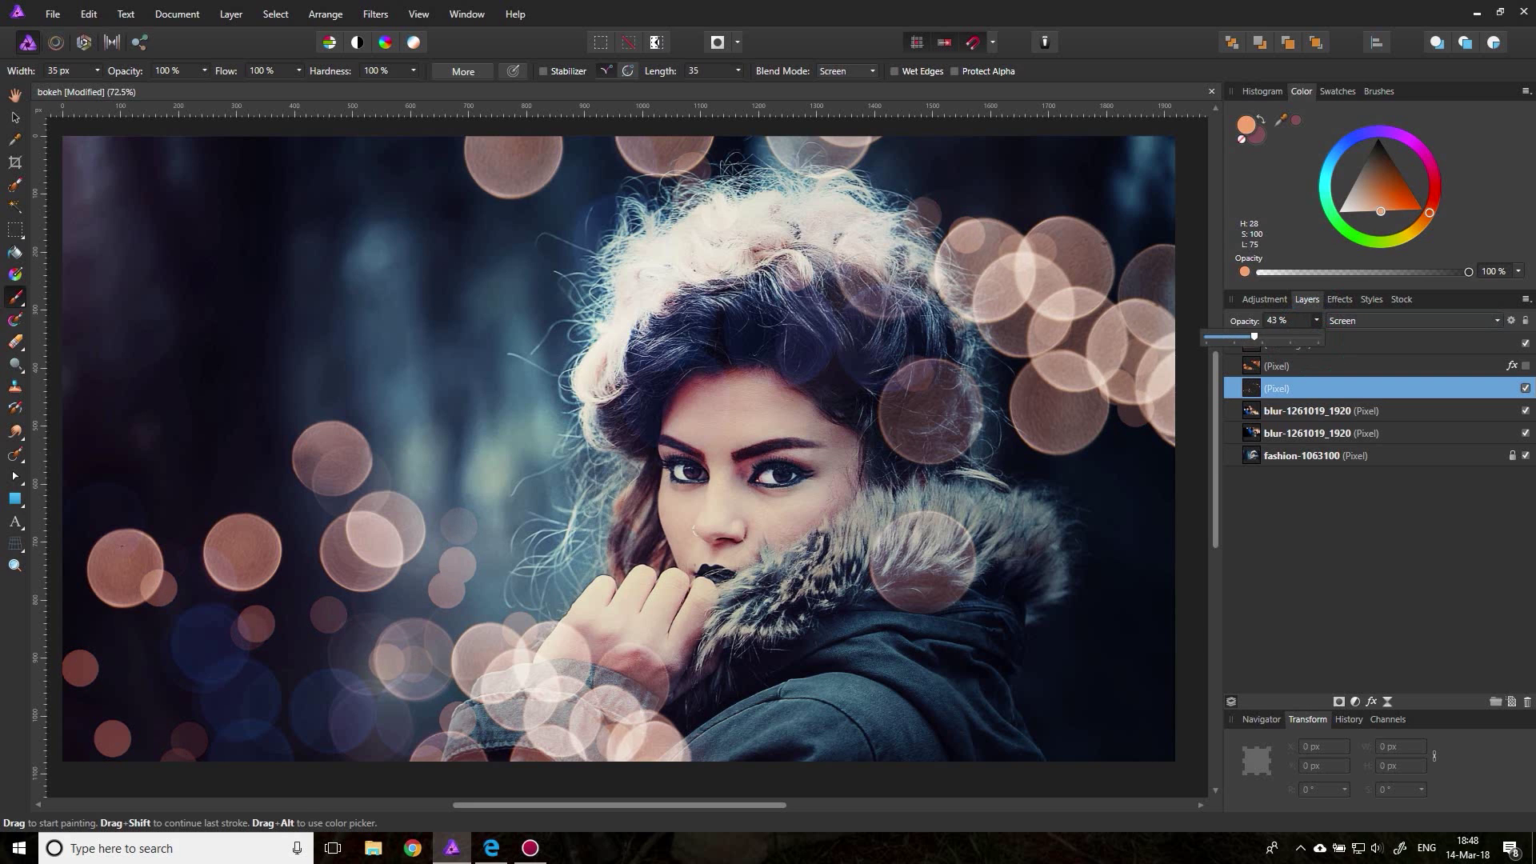
drag(1339, 298, 1308, 299)
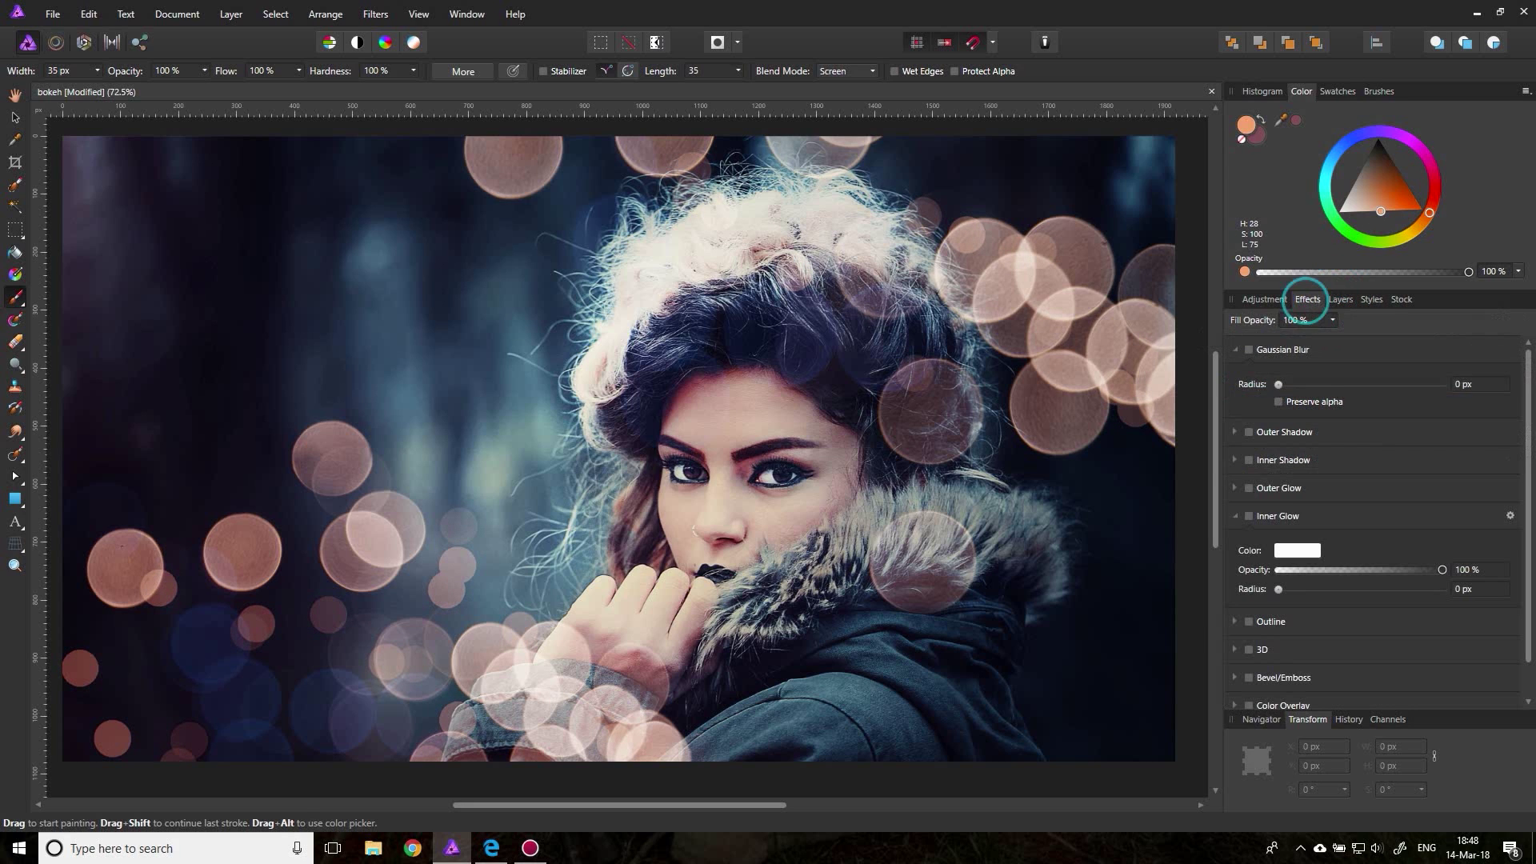
click(1249, 350)
drag(1279, 384, 1323, 385)
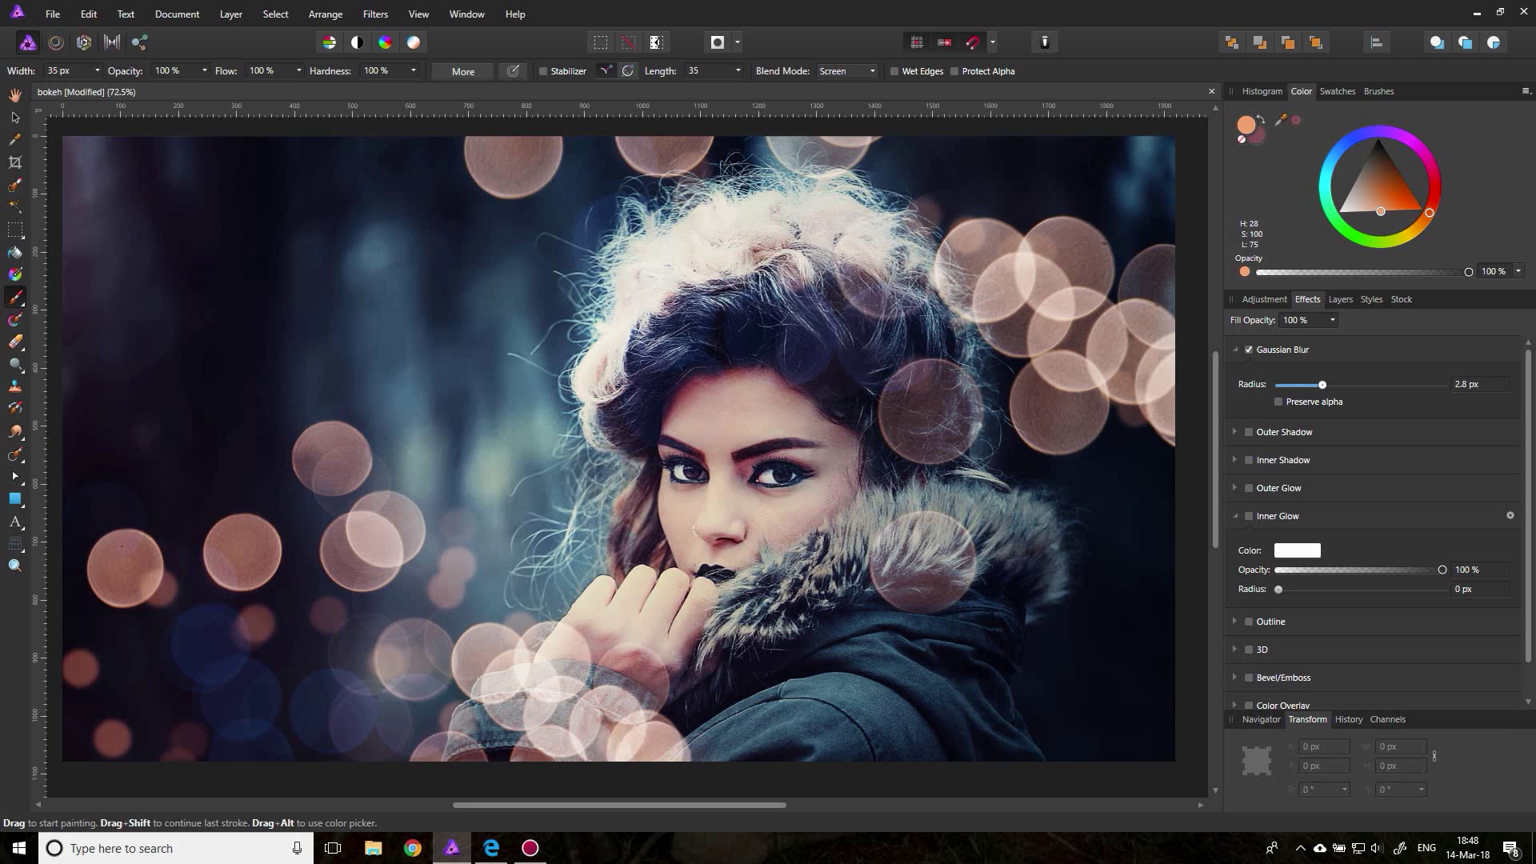
Hide the small-circles layer and both blur-1261019_1920 layers, and show the pixel layer with the large painted circles
click(1264, 299)
click(1309, 300)
mouse_move(1308, 300)
mouse_down()
mouse_move(1364, 300)
mouse_move(1338, 300)
mouse_up()
click(1308, 299)
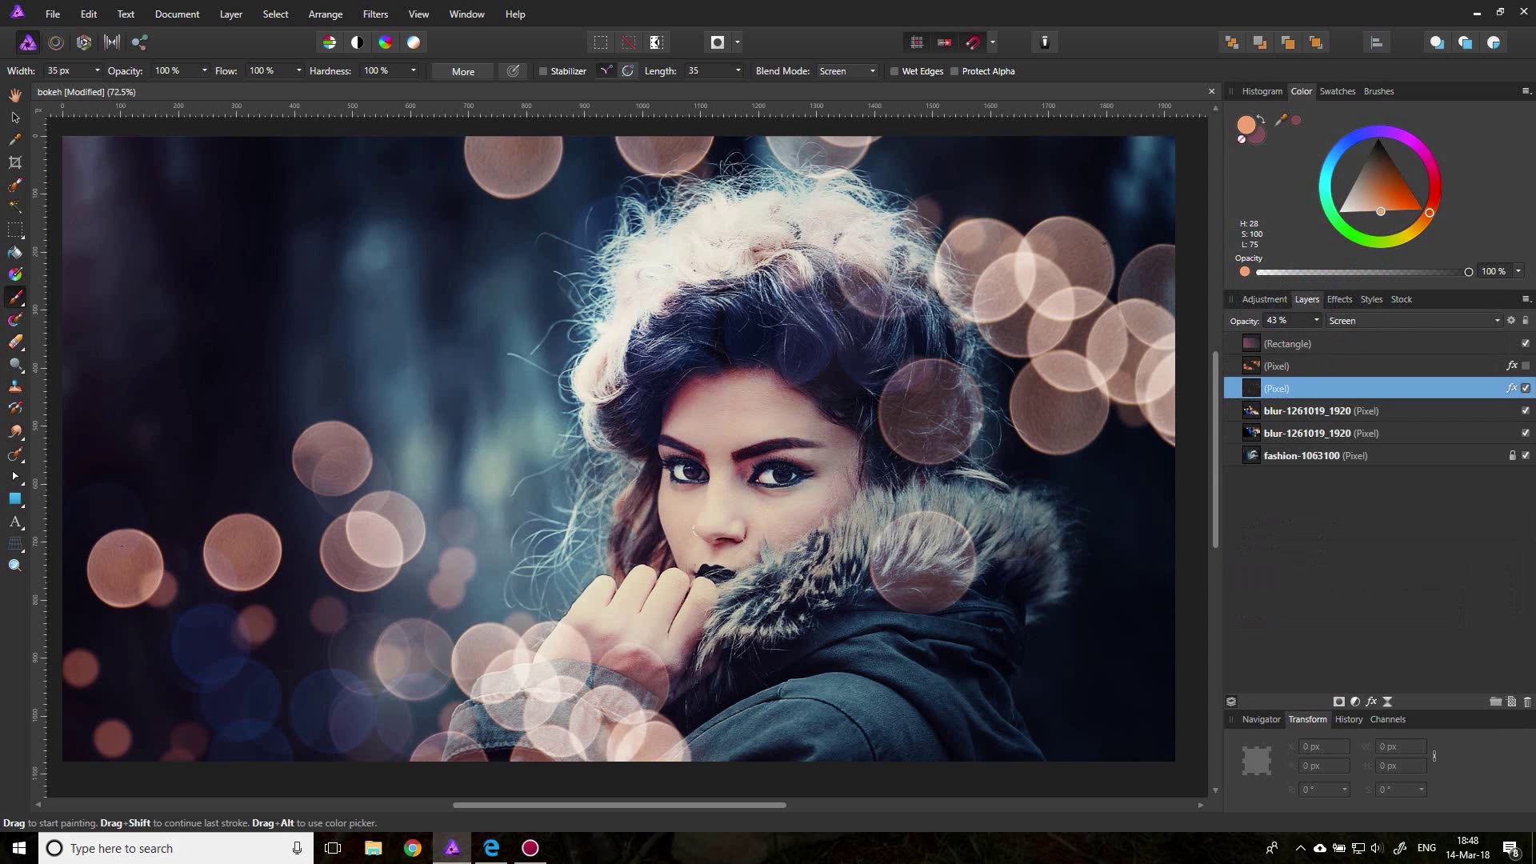
click(1526, 388)
click(1526, 366)
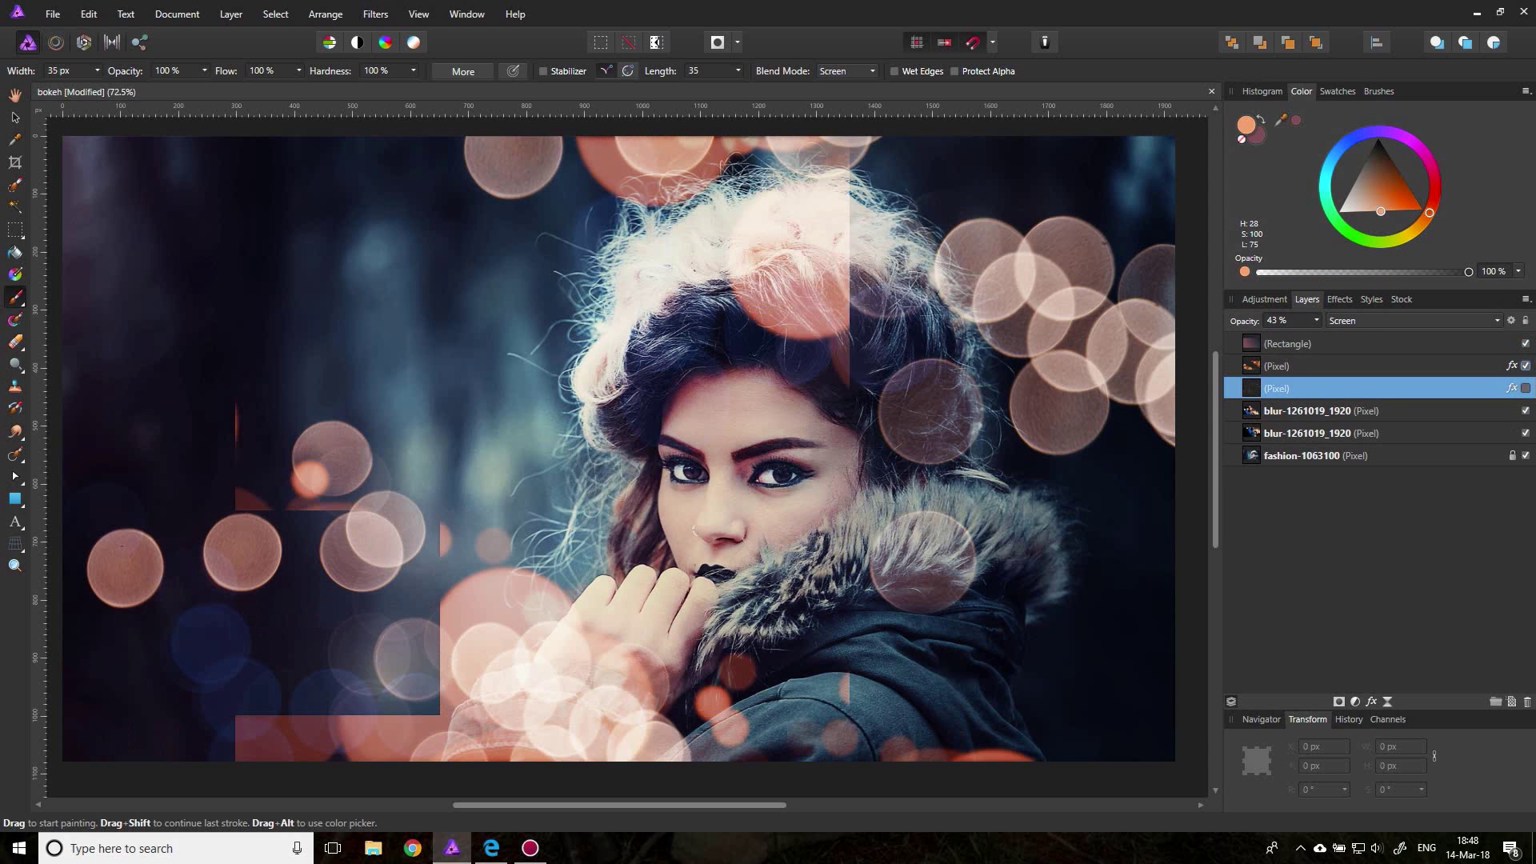
click(1526, 411)
click(1526, 433)
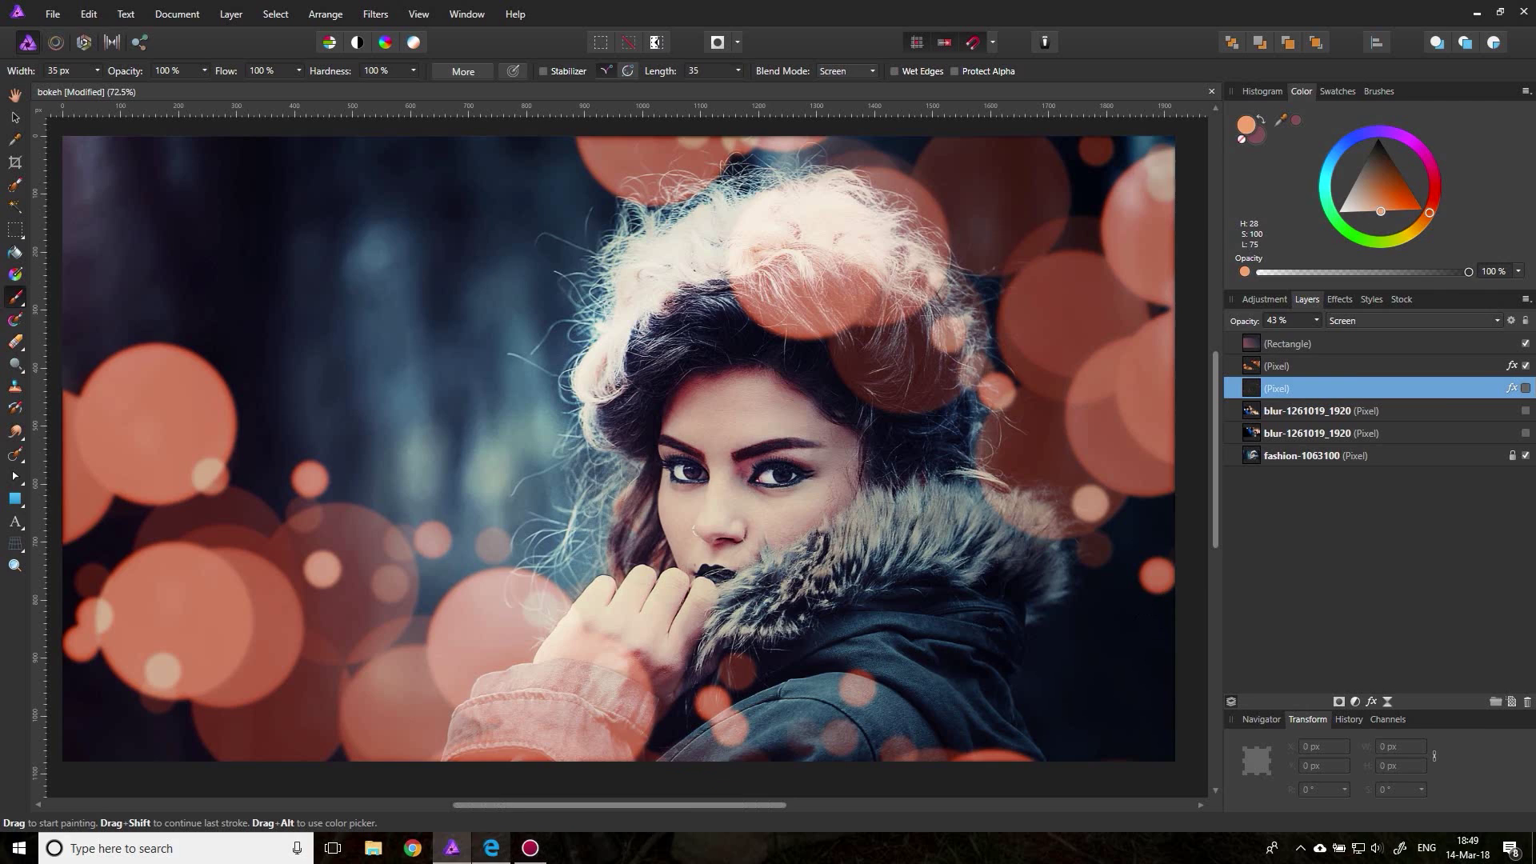
Switch to the Patreon page in the Edge browser and examine the rewards, highlighting the Early Supporter tier
click(492, 848)
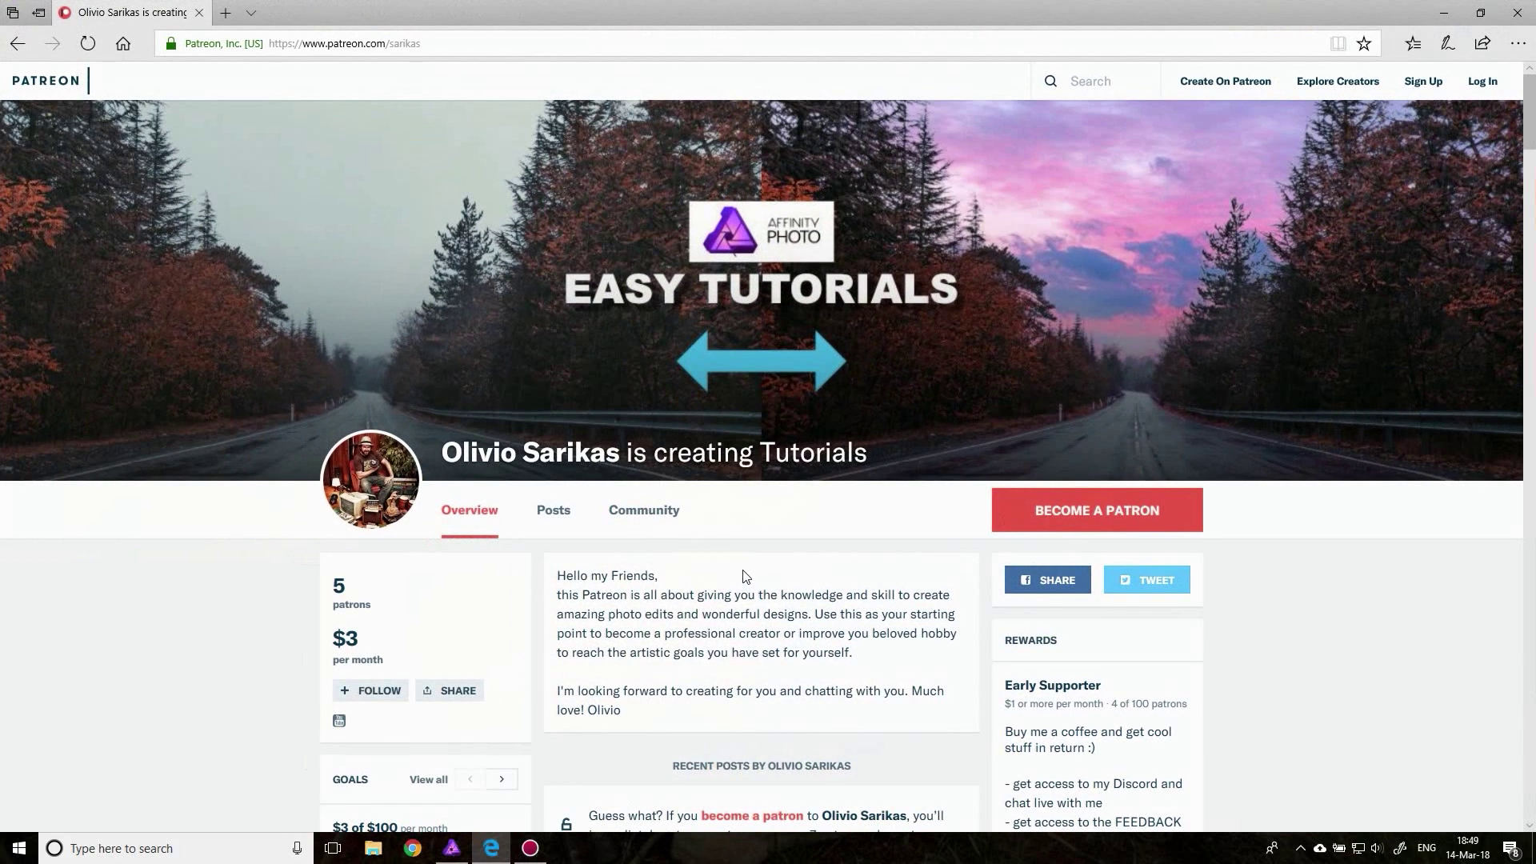
scroll(874, 520, down, 6)
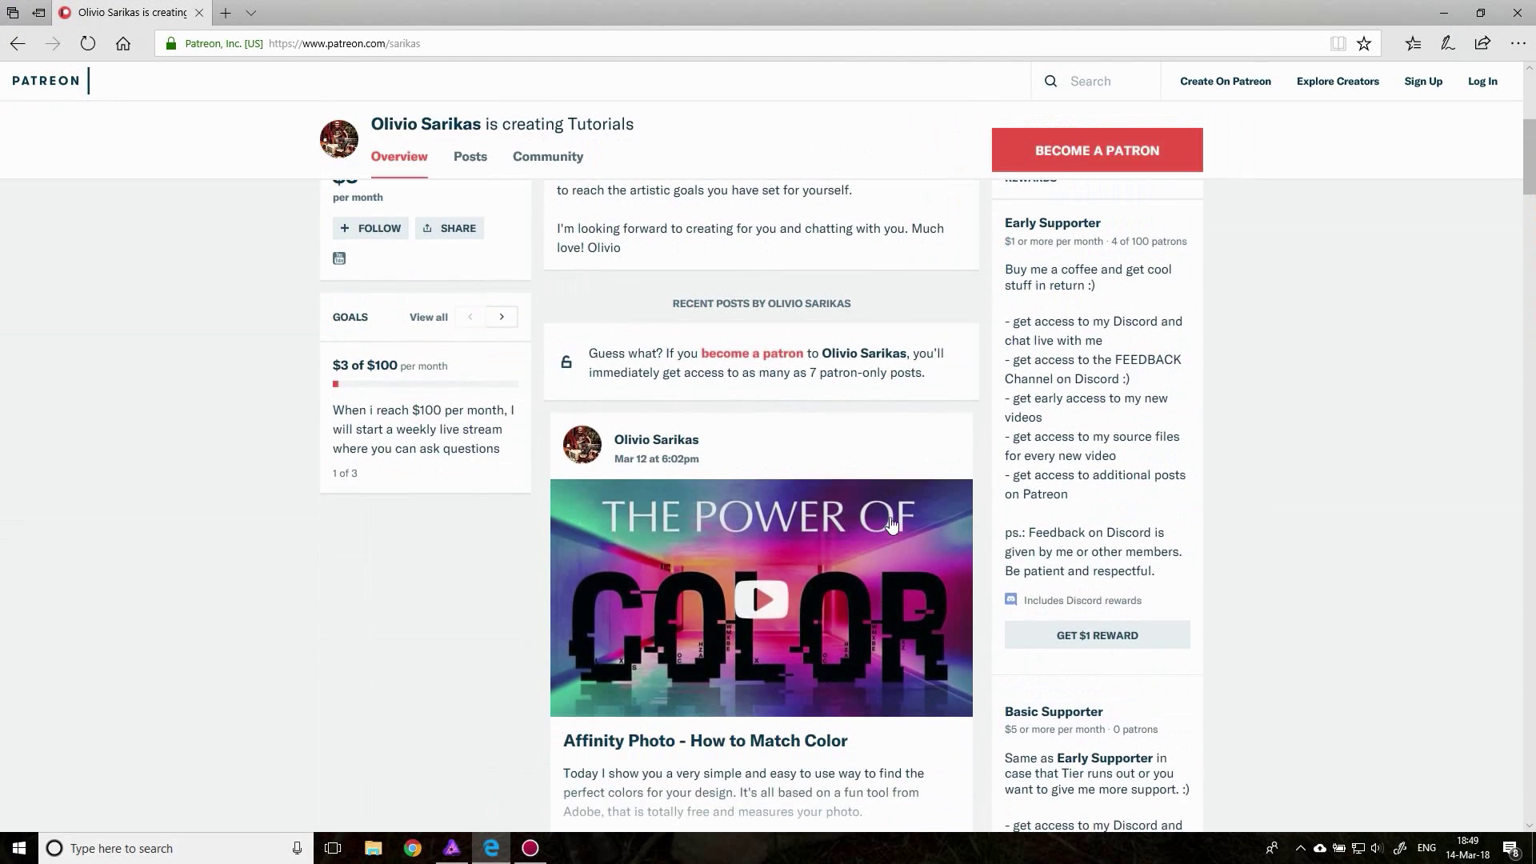
scroll(870, 492, up, 6)
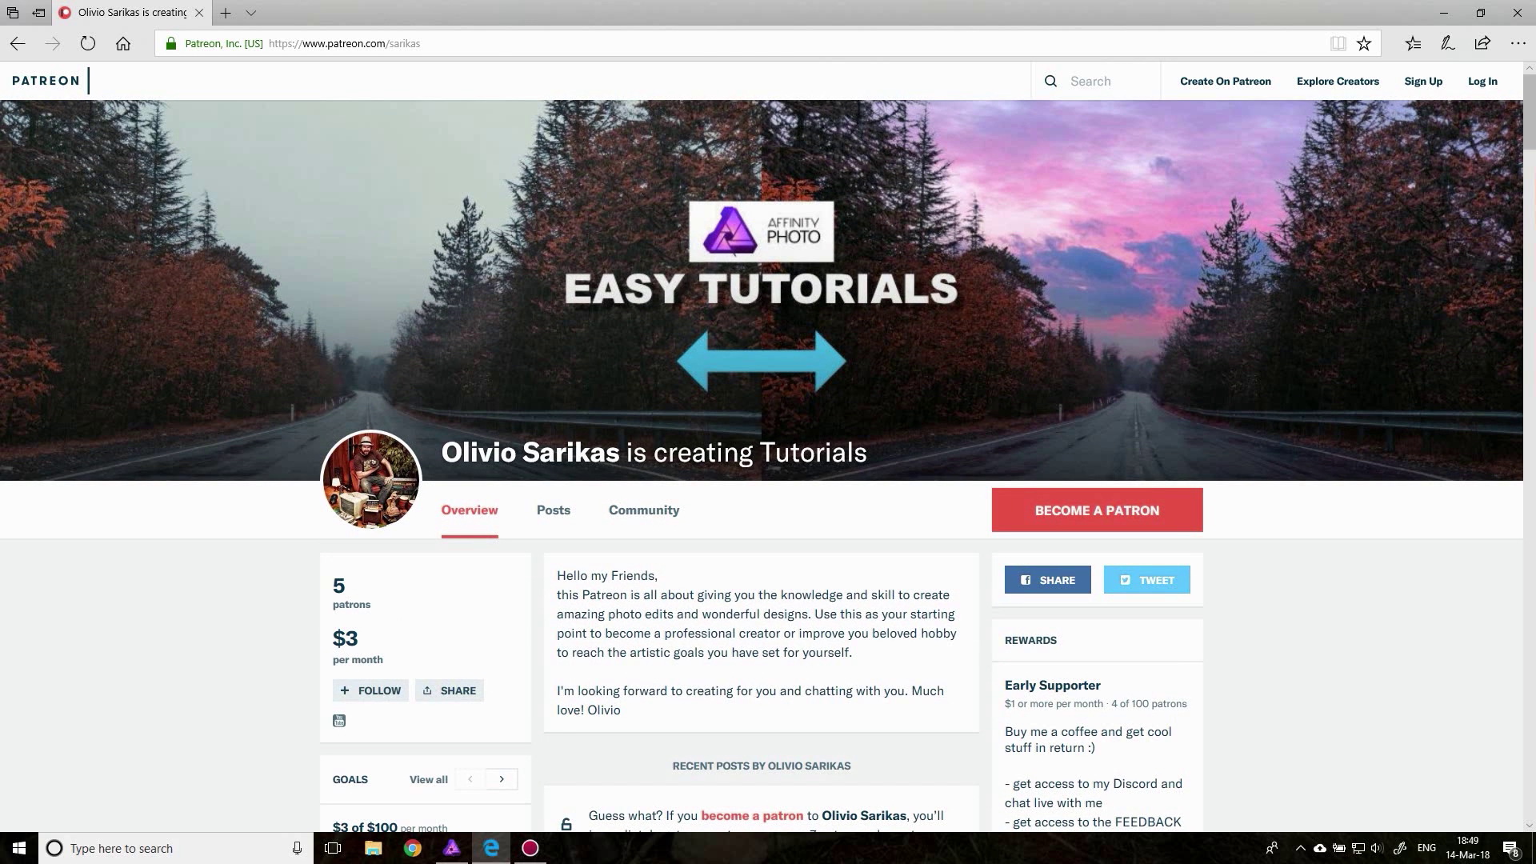
scroll(1000, 476, down, 6)
scroll(1001, 477, up, 3)
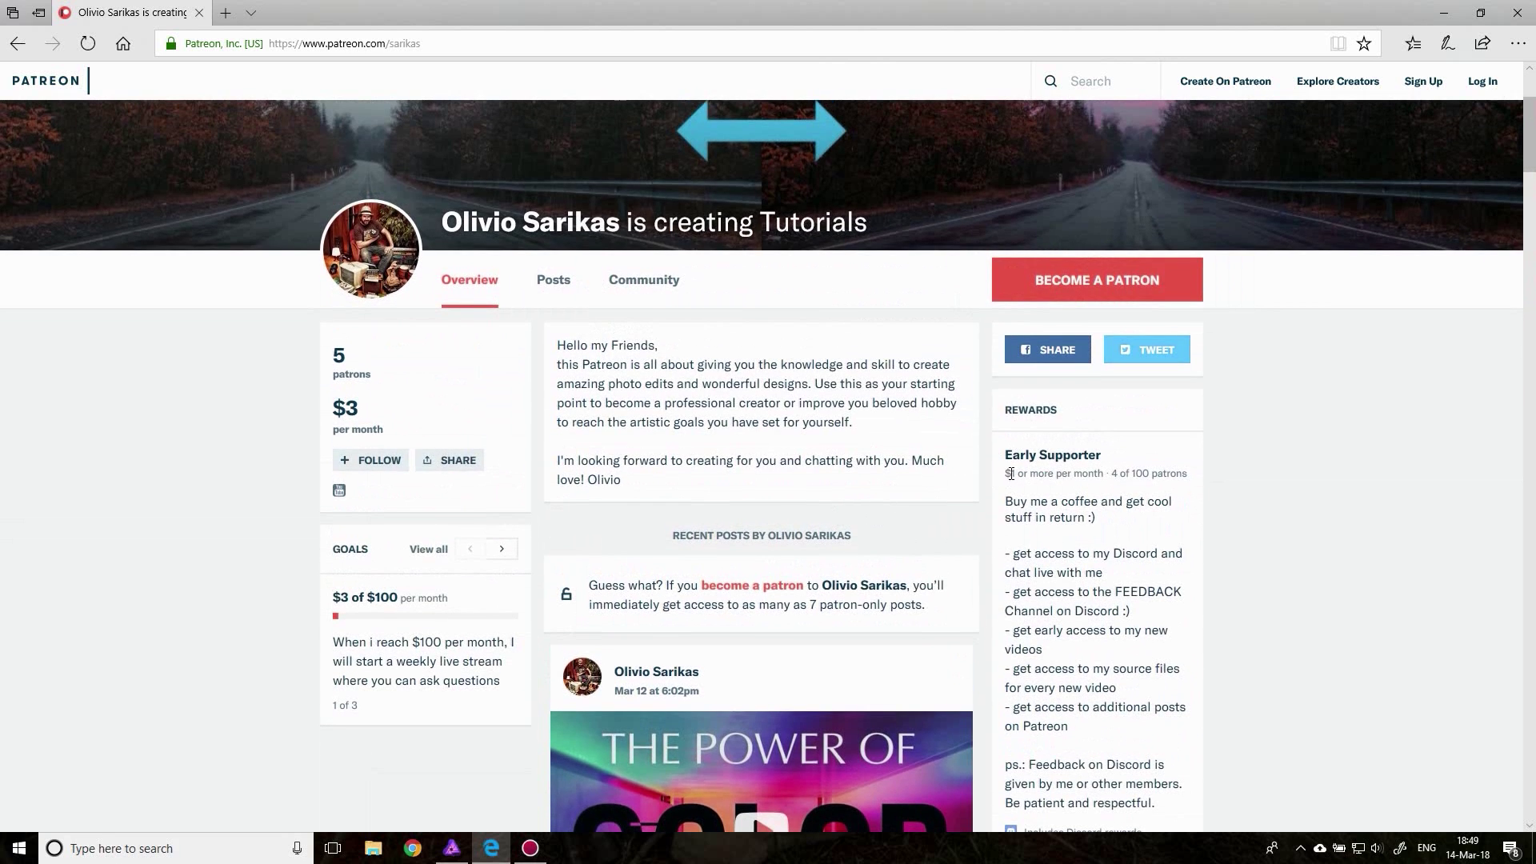
drag(1002, 453, 1101, 455)
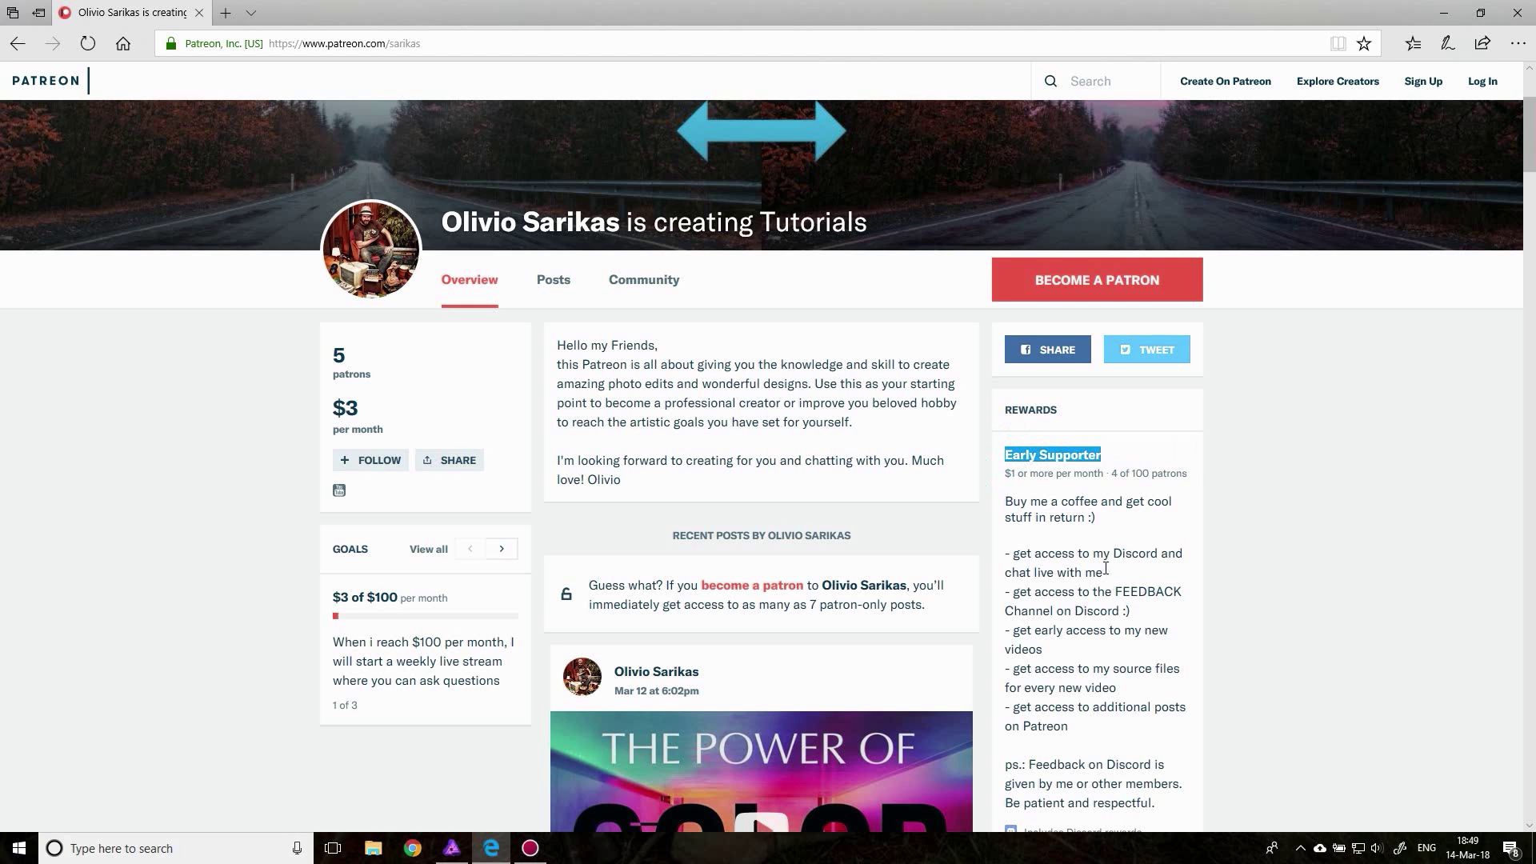